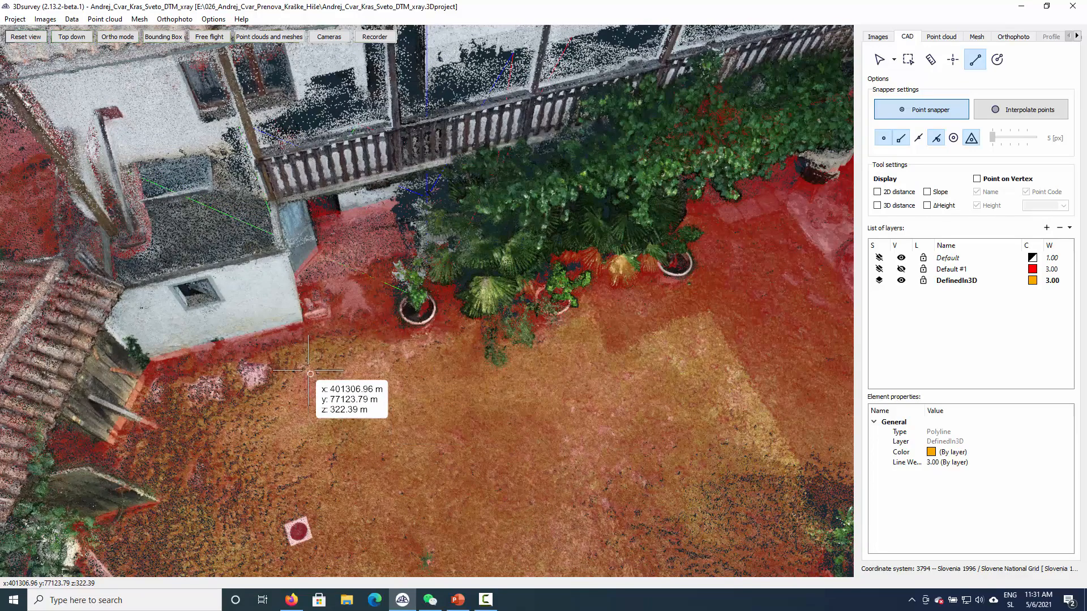
- Start a polyline on the DefinedIn3D layer with a segment about 2.5 m long along the base of the white annex's courtyard wall
scroll(270, 375, up, 5)
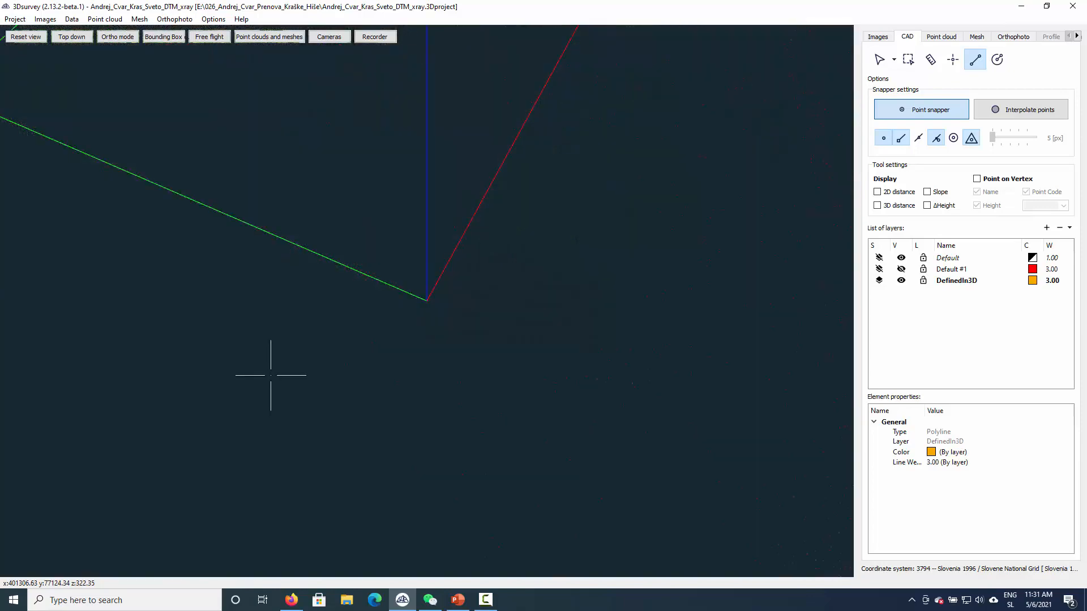
scroll(293, 362, down, 5)
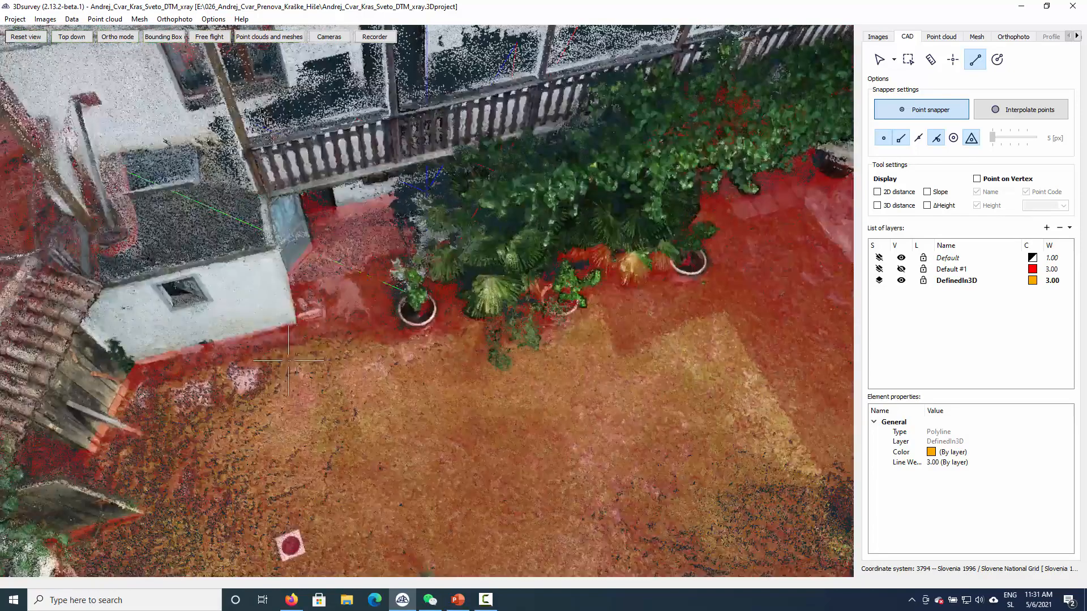
click(295, 321)
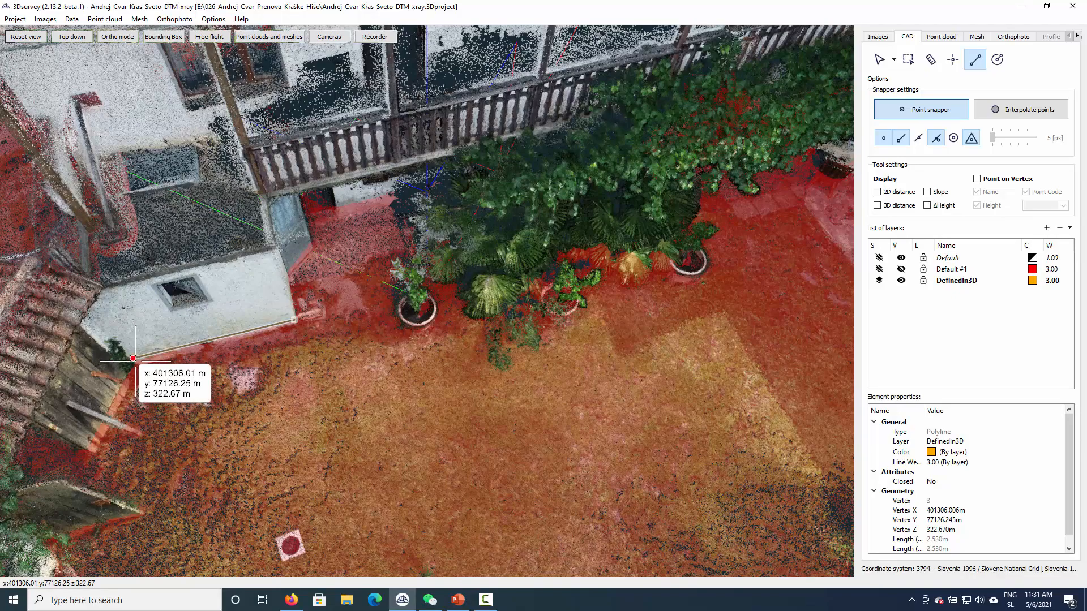
click(135, 361)
- Extend the polyline behind the white annex, around the wall's small jog, and along the side wall to the long building's rear corner
drag(122, 375, 269, 347)
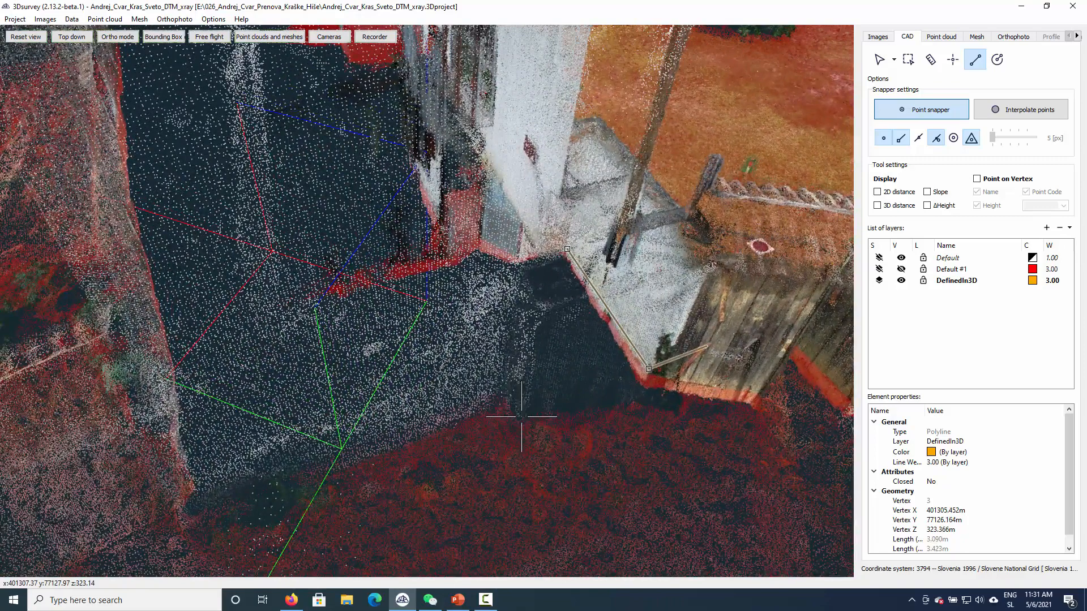
click(502, 393)
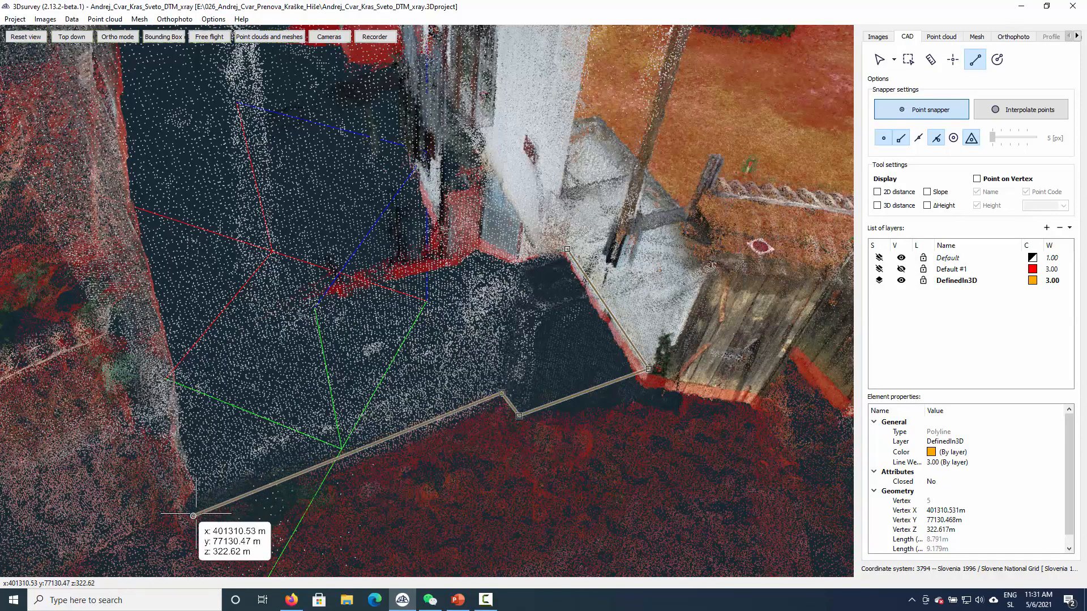
click(240, 454)
- Extend the polyline along the long building's rear wall to the inner corner behind the small tiled shed
scroll(239, 347, down, 5)
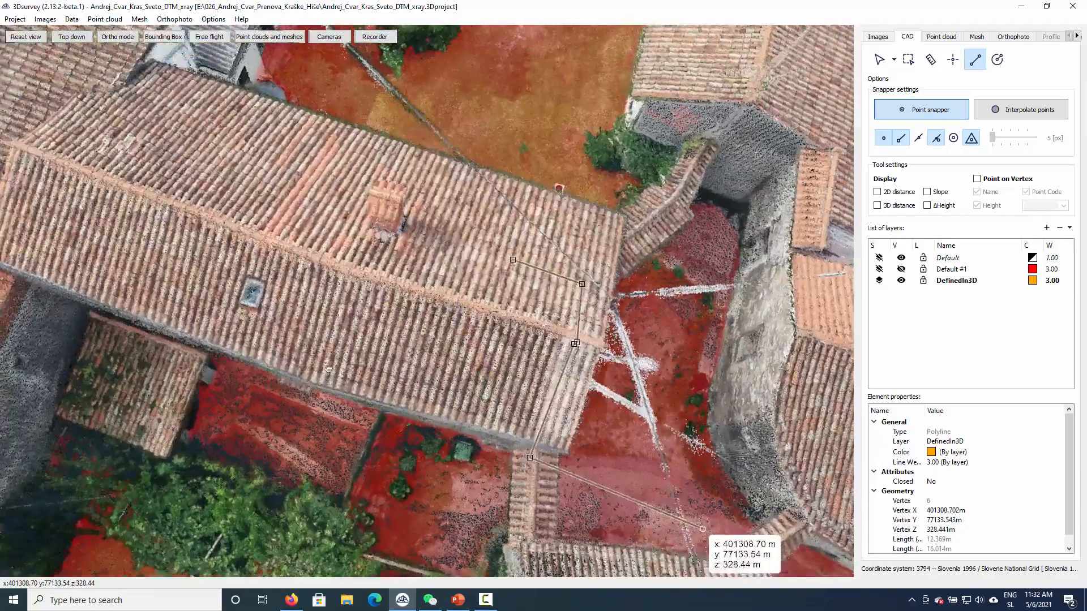
middle_drag(329, 369, 354, 356)
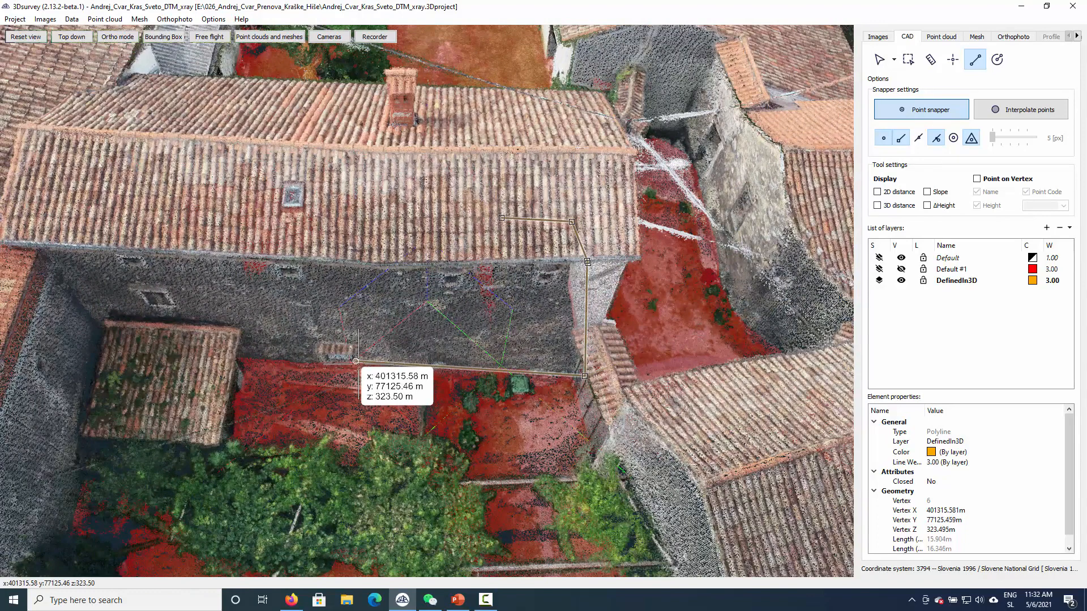
click(356, 362)
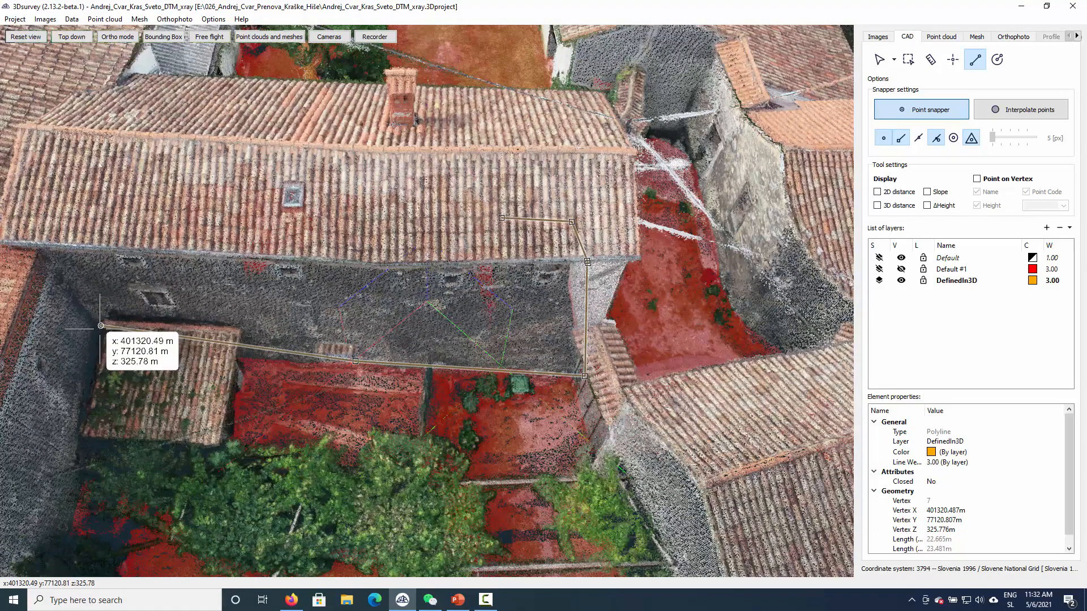
drag(106, 334, 211, 363)
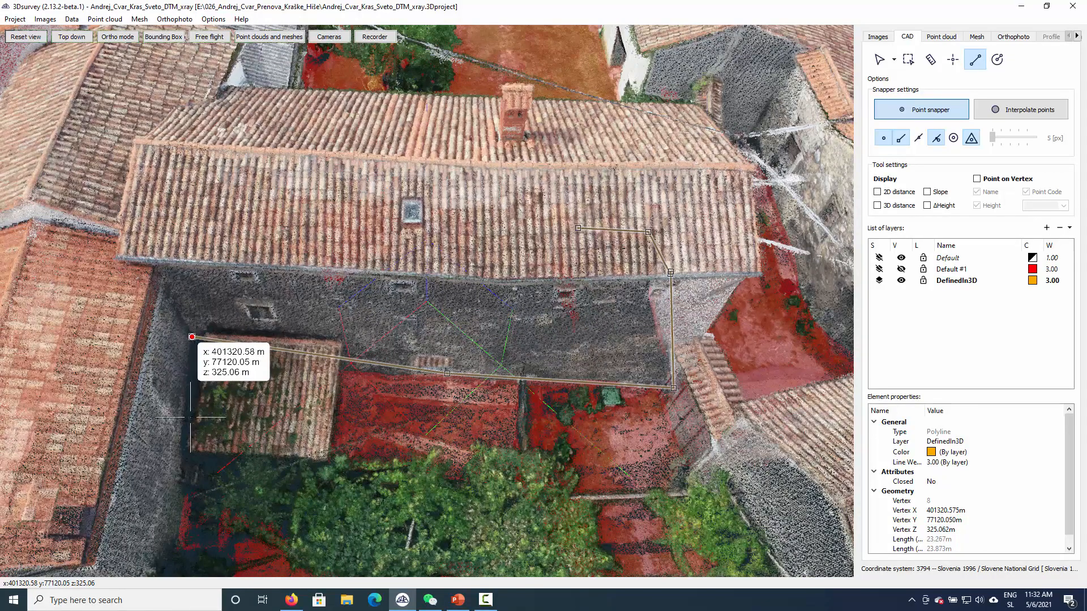
- Extend the polyline along the adjoining orange-roofed house's side wall and around its gable end to the corner beside the stone garden wall
middle_drag(202, 483, 255, 298)
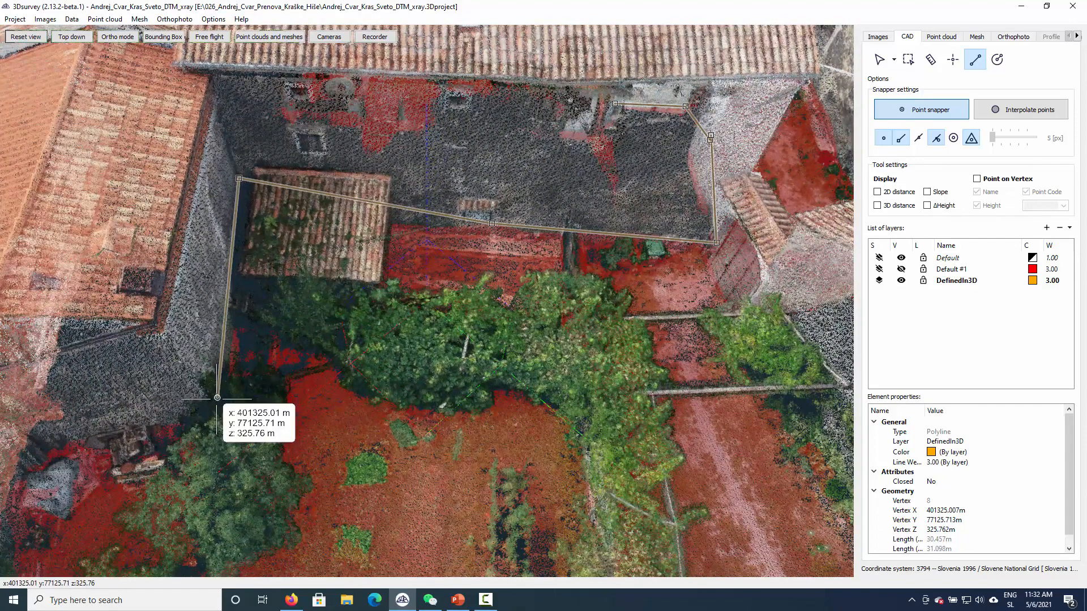
click(212, 396)
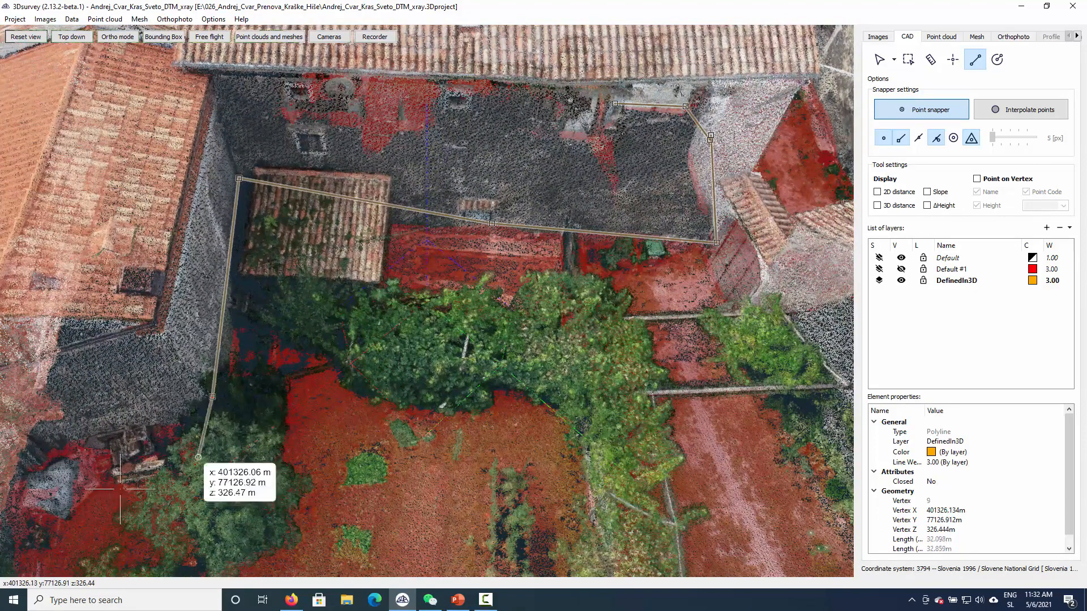
middle_drag(110, 486, 409, 399)
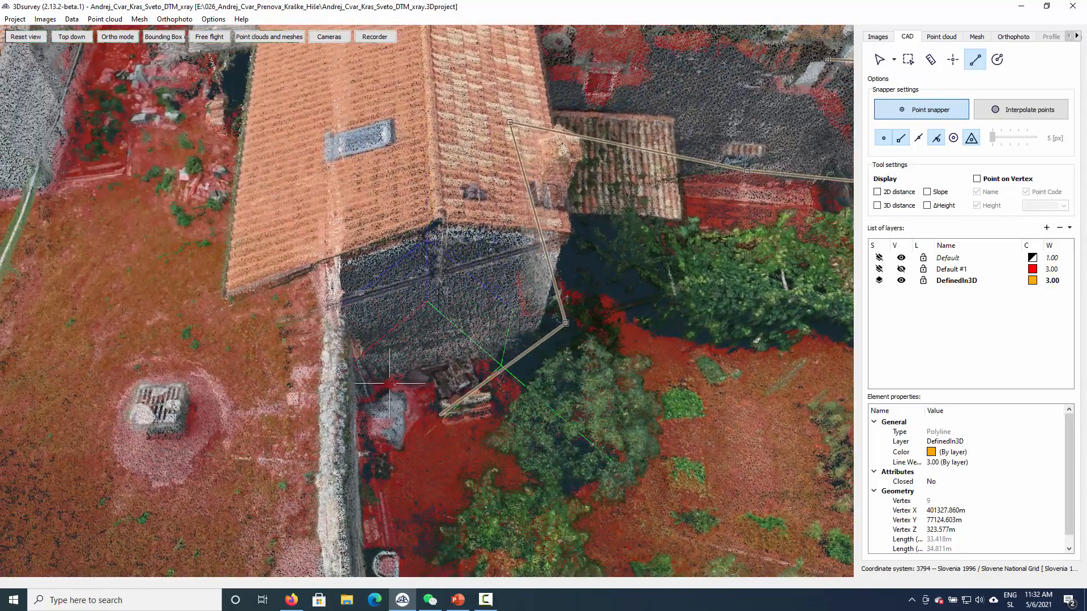
middle_drag(365, 419, 433, 361)
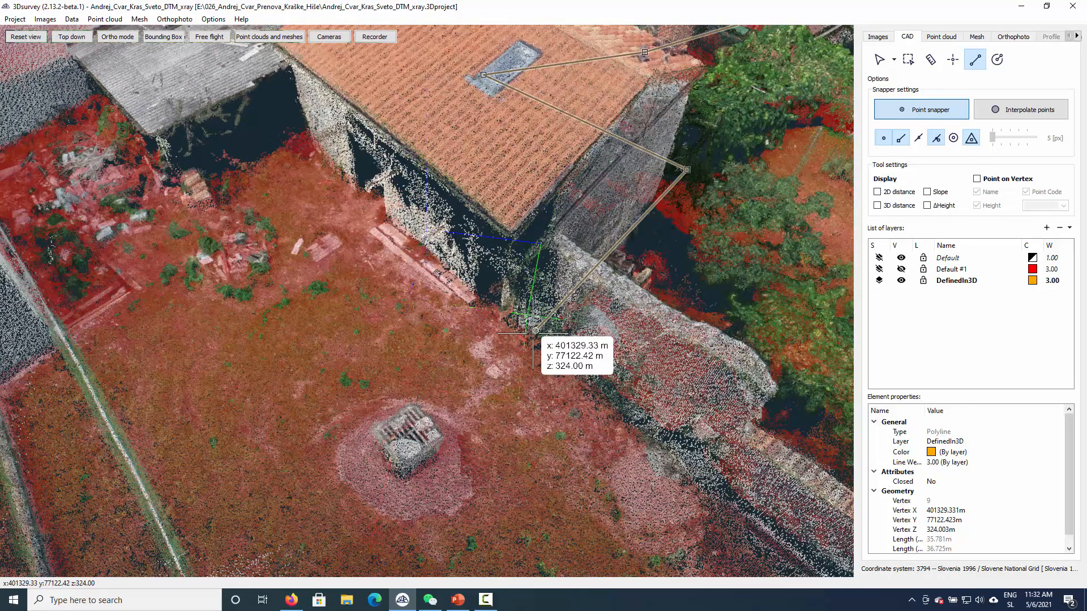
click(535, 330)
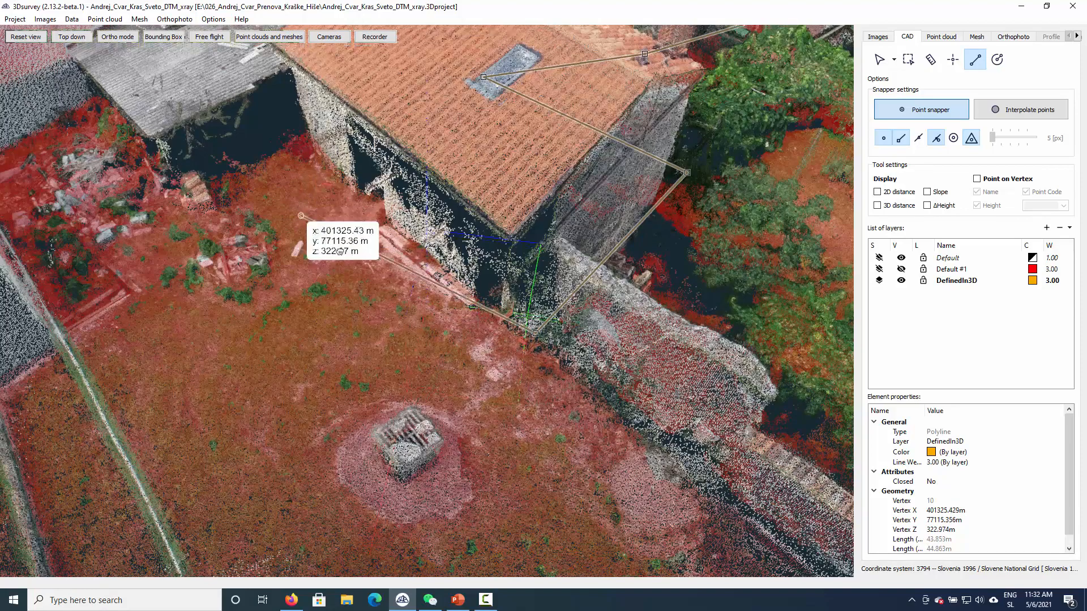
- Trace the polyline along the orange-roofed house's front and up to the inner wall corner behind the grey-roofed lean-to
drag(339, 252, 483, 363)
scroll(483, 363, down, 10)
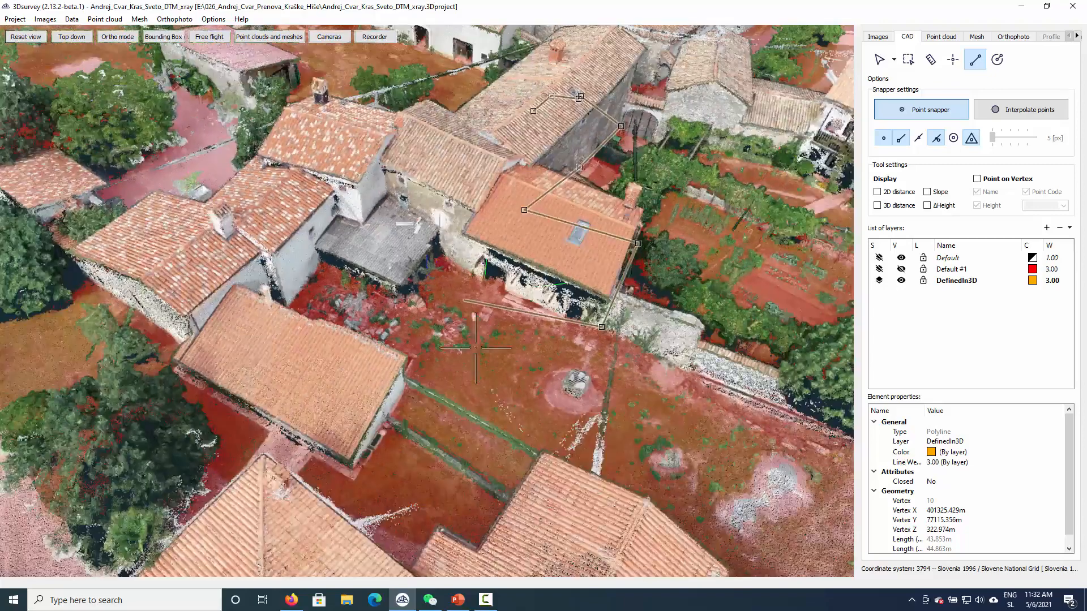
click(449, 255)
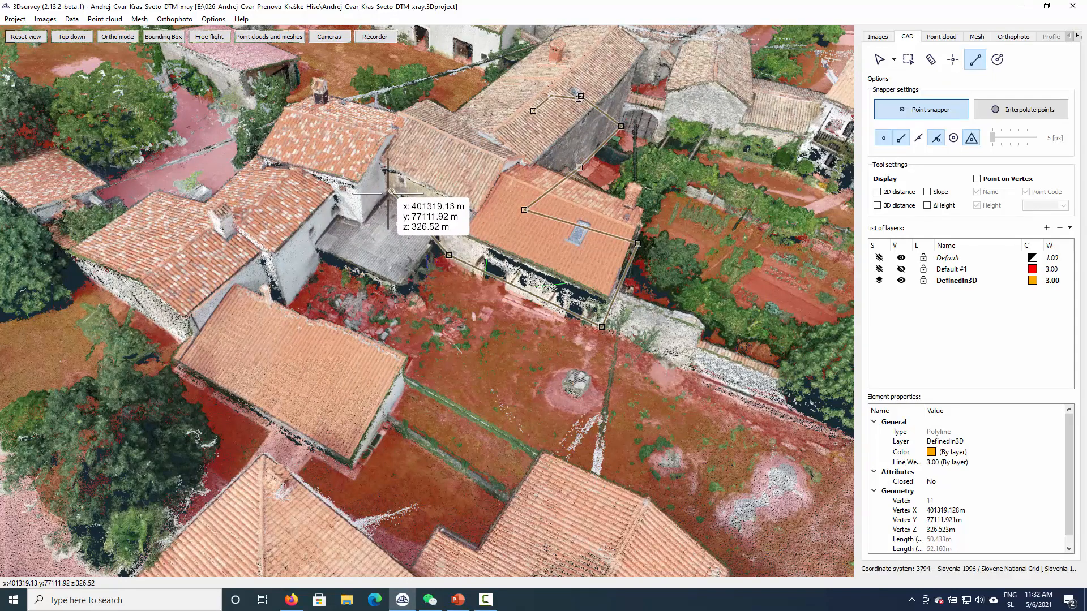
click(391, 191)
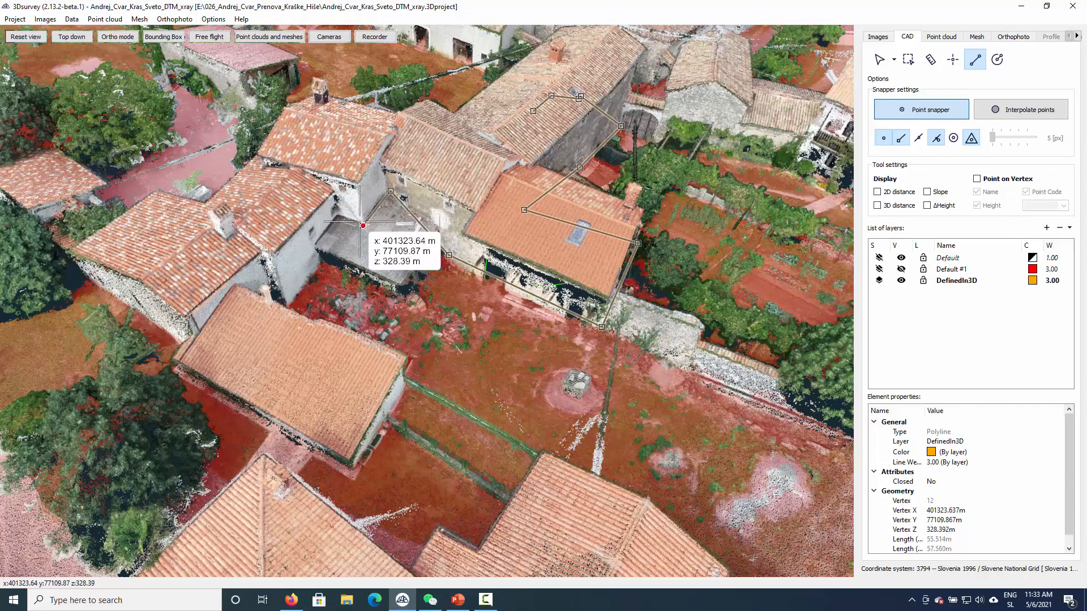
- Extend the polyline around the white house corner above the grey lean-to roof and along the neighbouring white wall to its ground-level end
click(342, 216)
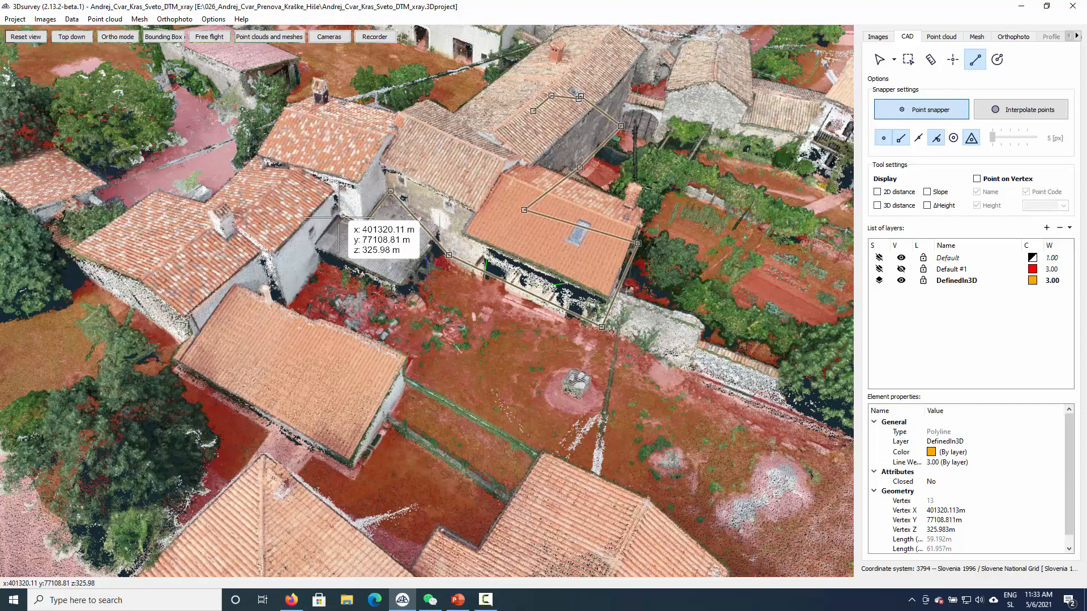
scroll(342, 216, up, 3)
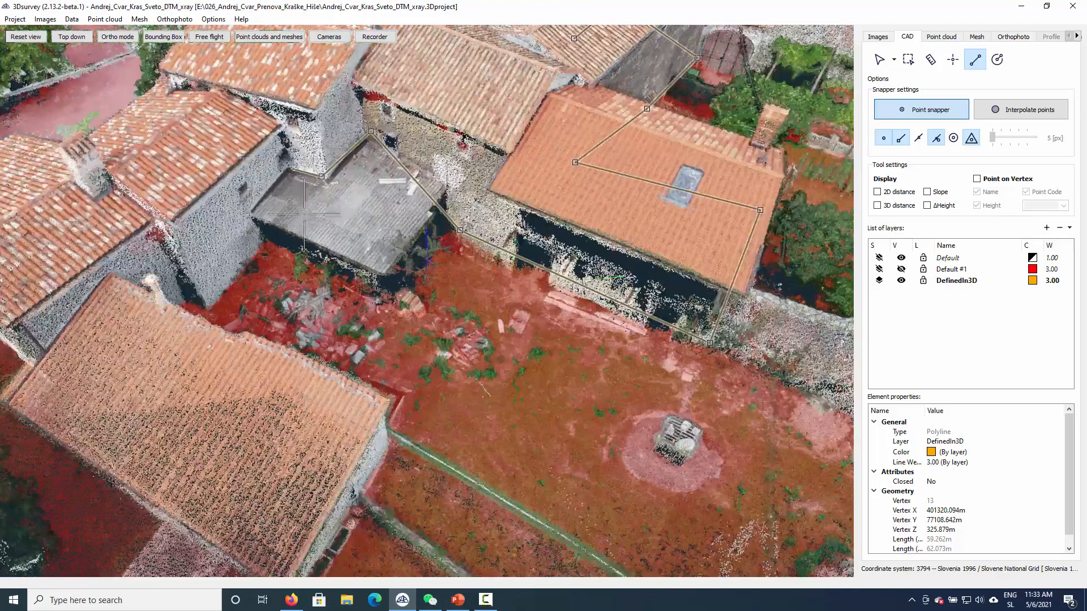
scroll(339, 256, up, 4)
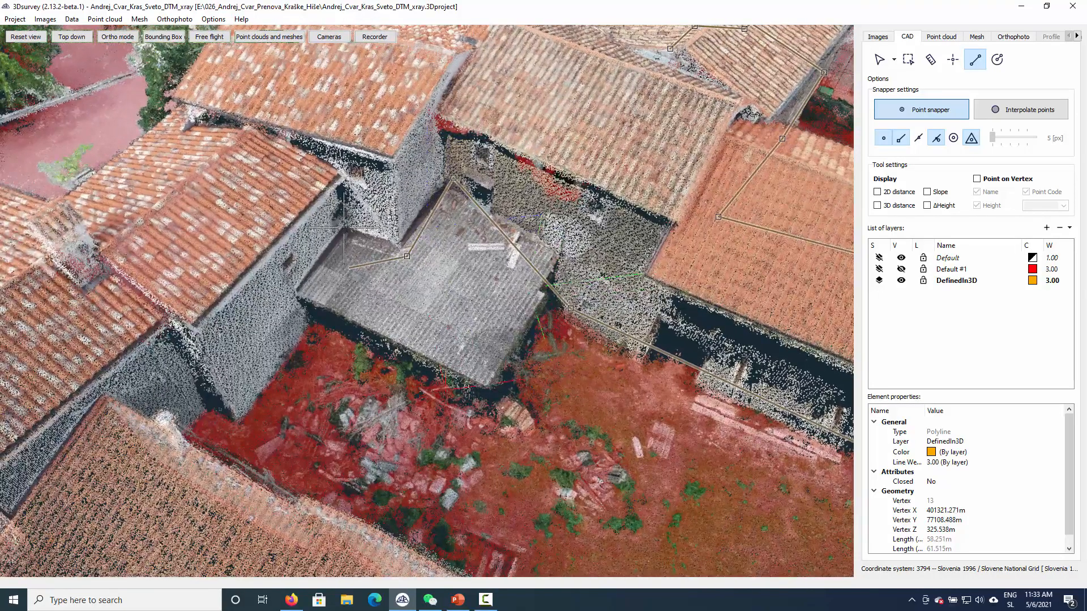
click(347, 226)
click(240, 419)
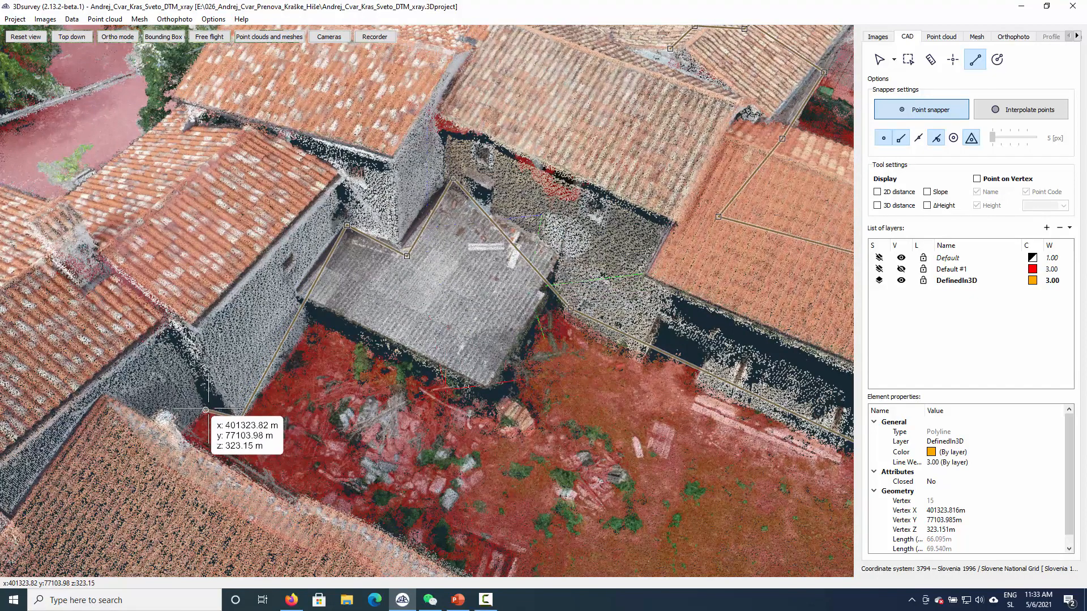
- Extend the polyline to both ground-level corners of the end house's gable wall facing the garden
middle_drag(177, 449, 657, 260)
middle_drag(427, 400, 443, 370)
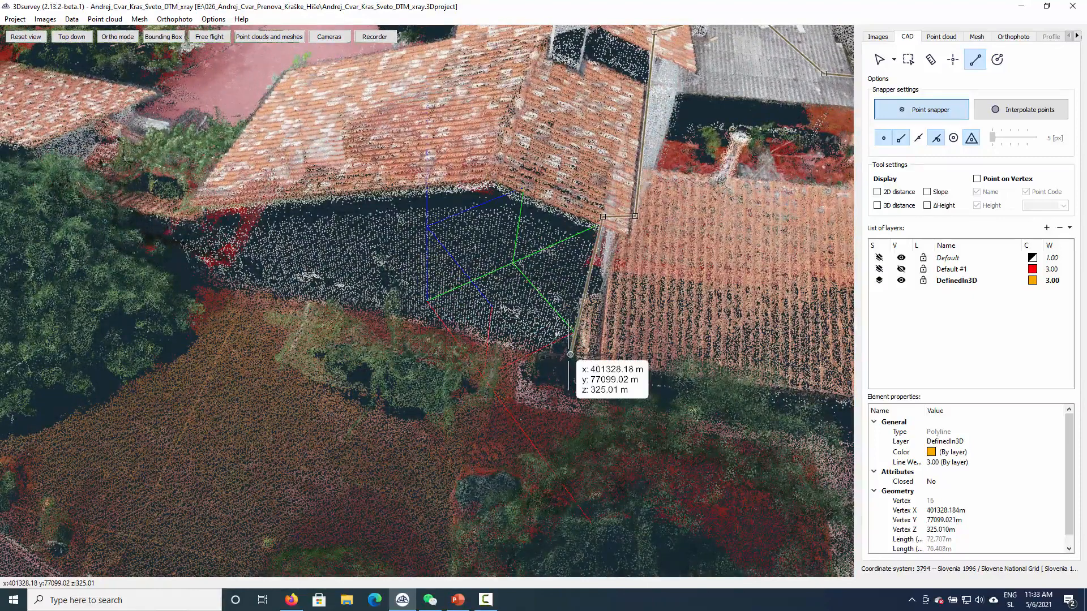
click(571, 354)
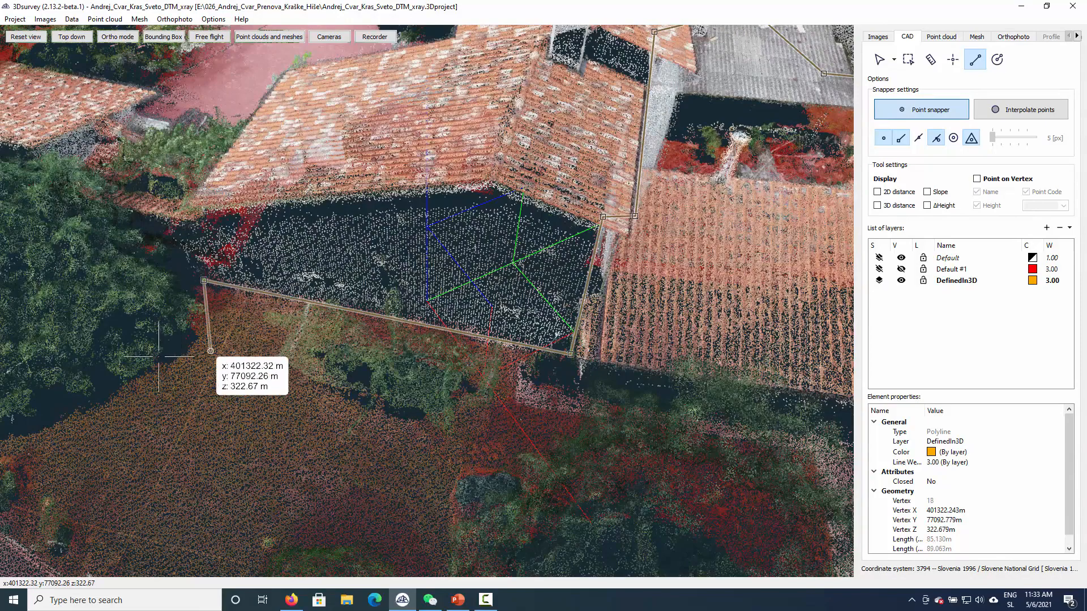
- Continue the polyline to the end house's courtyard corner and along its courtyard wall, and finish the line
middle_drag(146, 355, 359, 227)
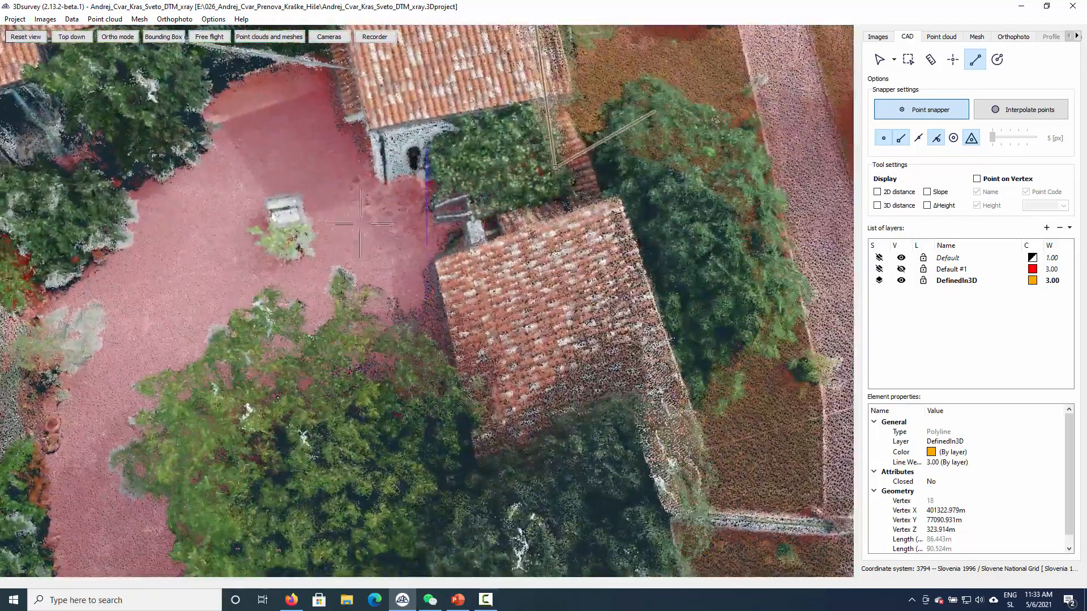
click(381, 182)
middle_drag(173, 231, 322, 366)
drag(321, 366, 372, 327)
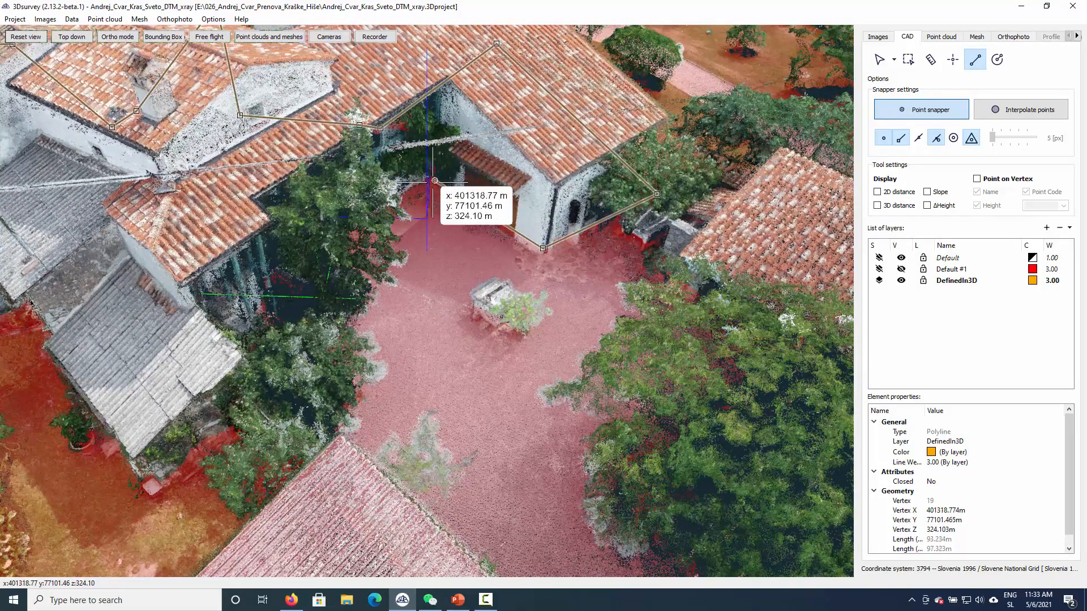
right_click(432, 182)
scroll(417, 343, down, 3)
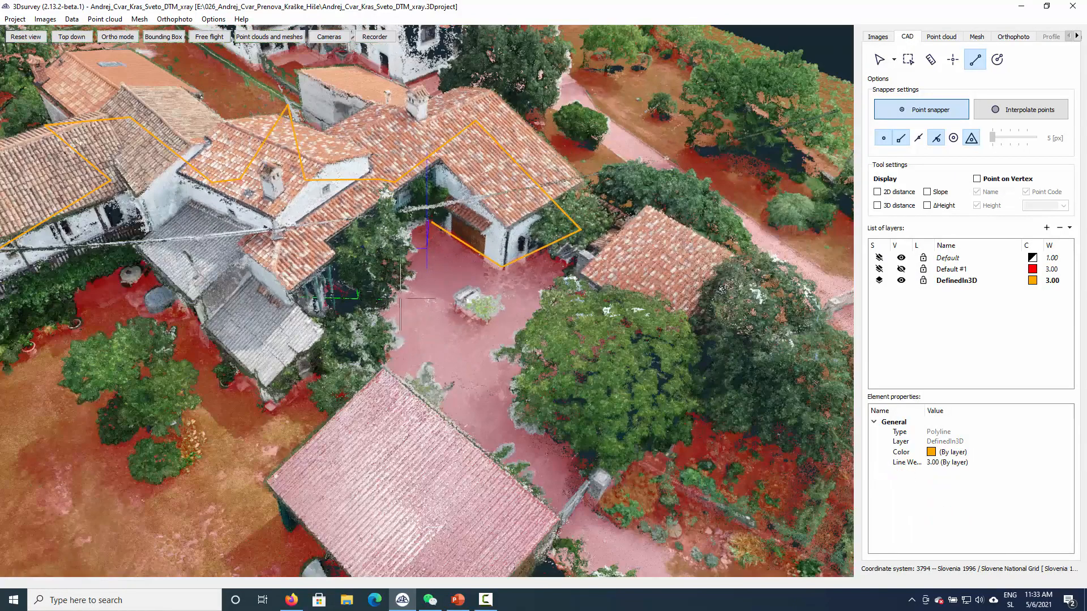
- Select the finished polyline and move its vertex at the gable wall corner beside the low orange-roofed building to the wall base, at about 323.25 m height
drag(394, 376, 229, 295)
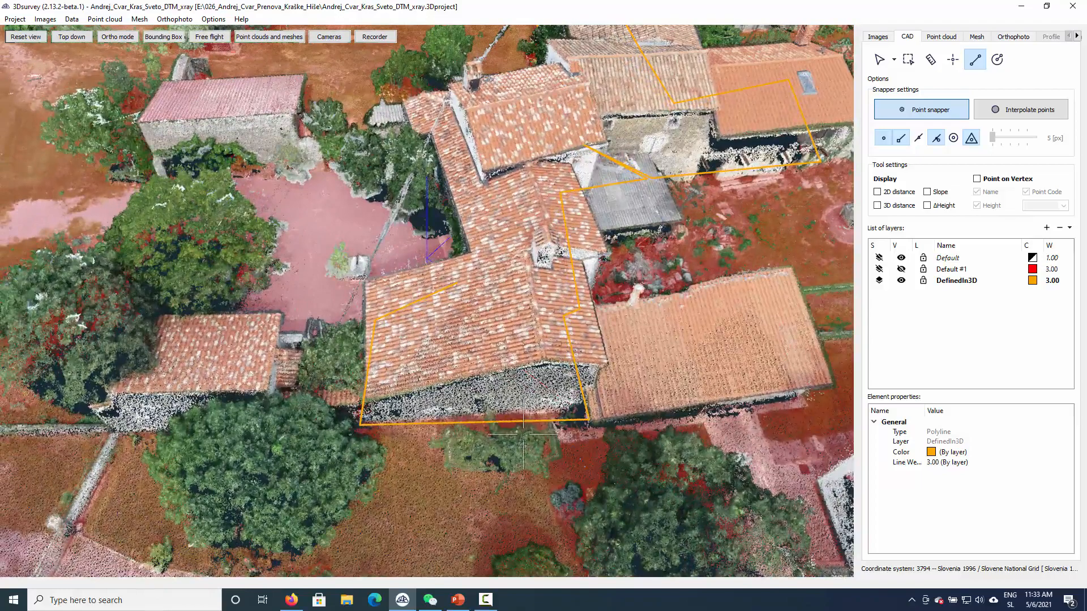
scroll(524, 434, up, 1)
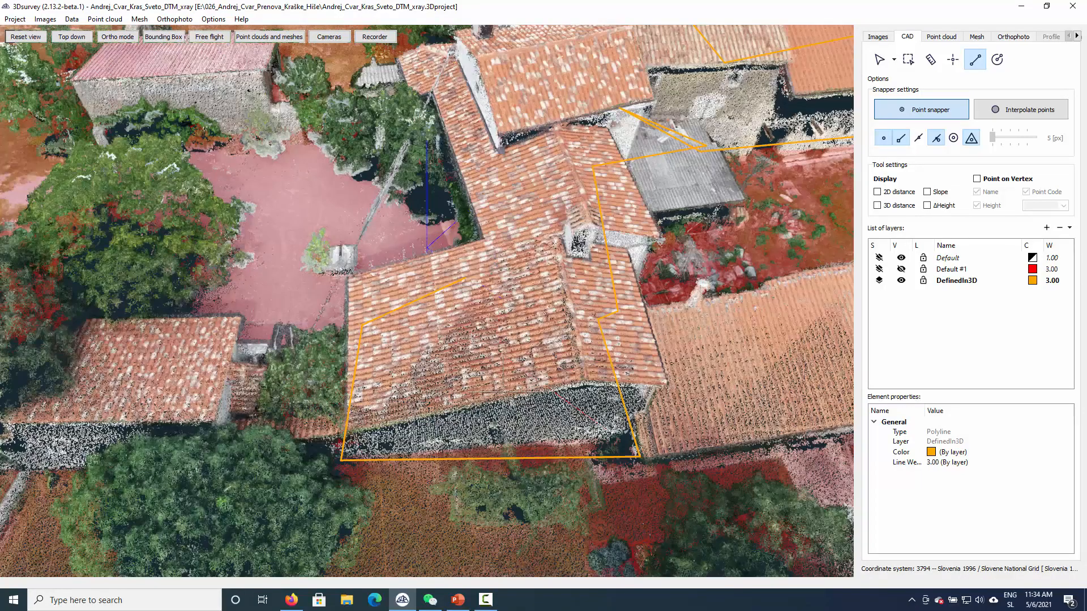
middle_drag(446, 335, 368, 253)
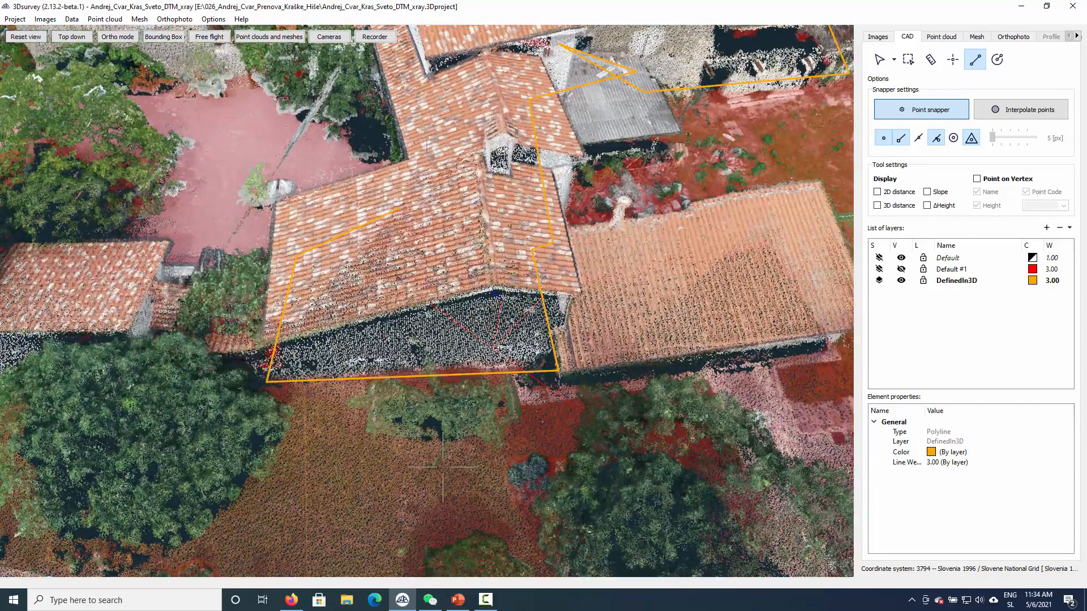
drag(442, 468, 440, 466)
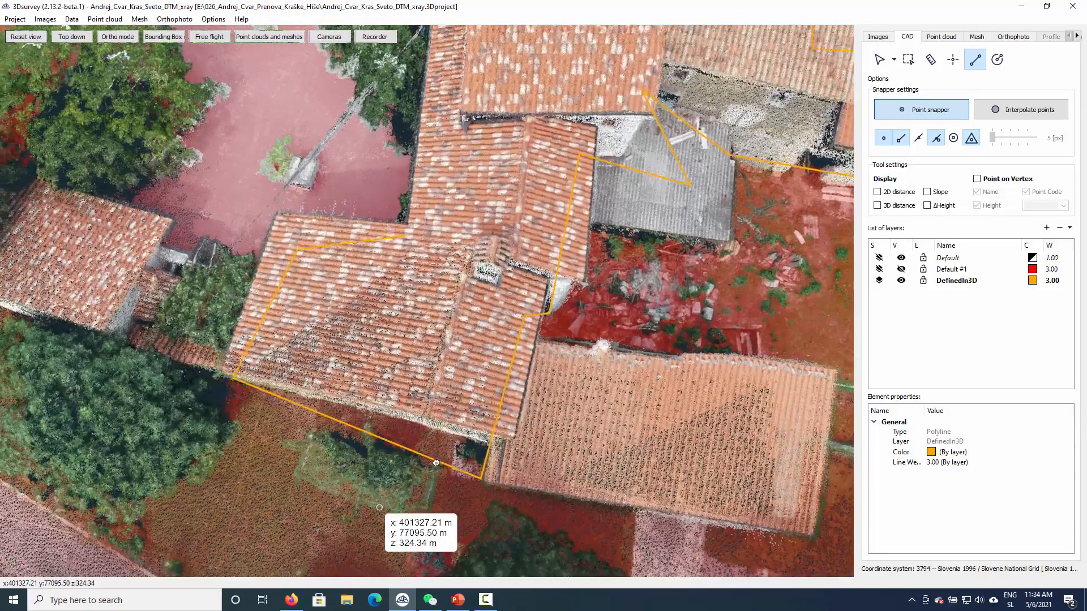
double_click(482, 478)
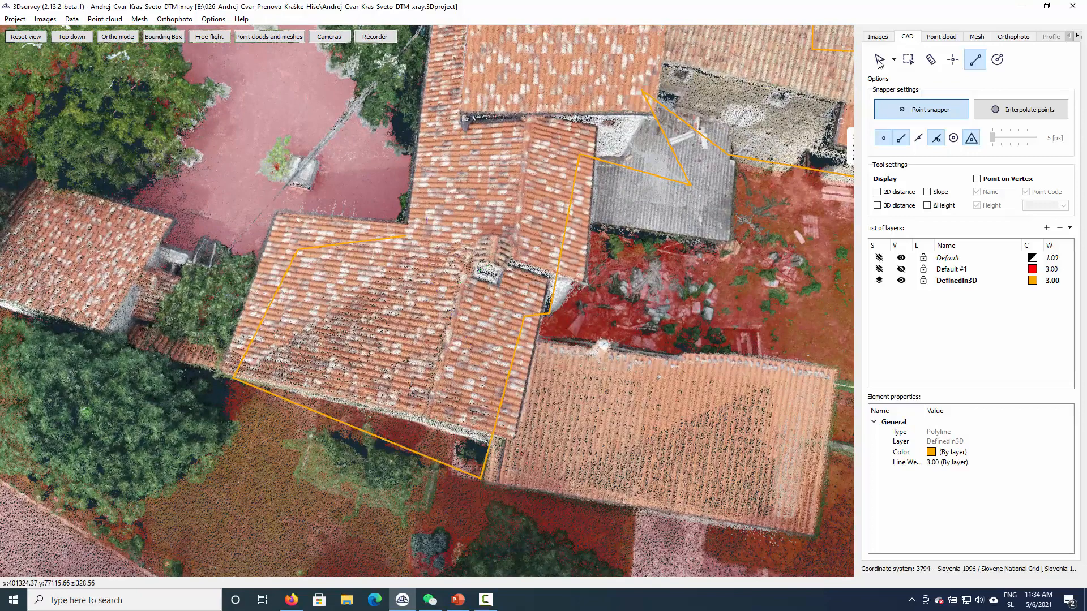
click(880, 59)
click(482, 477)
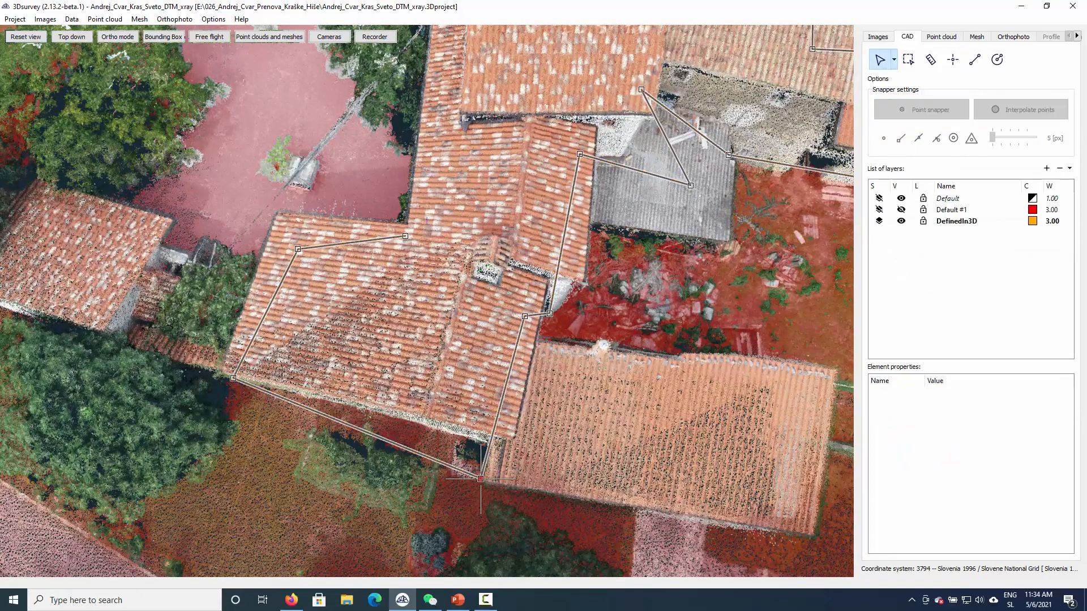
drag(481, 478, 489, 442)
mouse_move(404, 488)
mouse_down()
mouse_move(413, 461)
mouse_move(421, 475)
mouse_up()
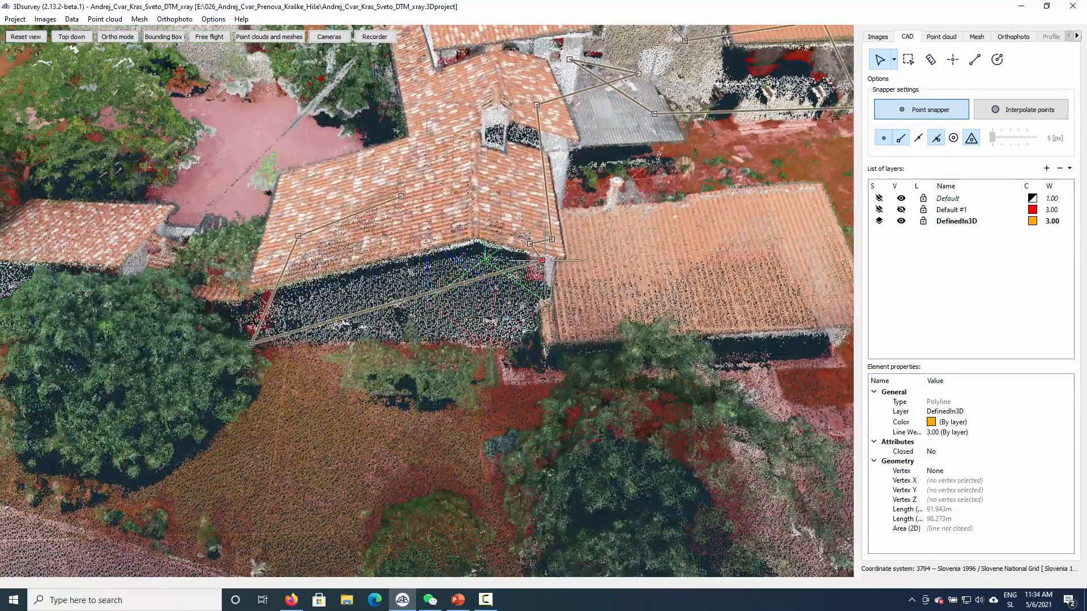
mouse_move(535, 346)
mouse_down()
mouse_move(532, 370)
mouse_move(538, 286)
mouse_move(536, 347)
mouse_up()
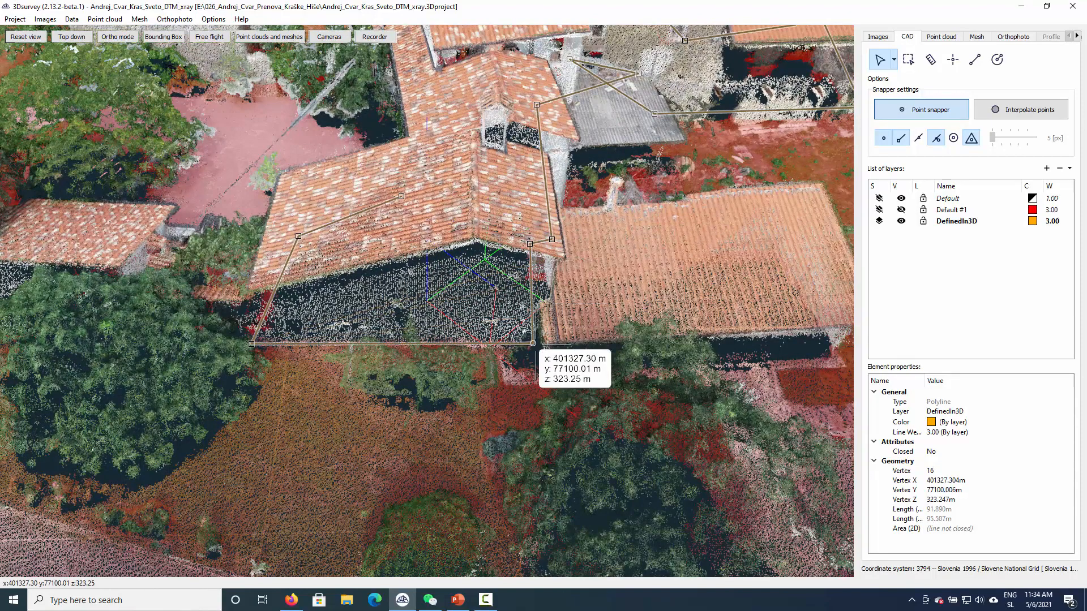
key(Escape)
drag(493, 432, 688, 480)
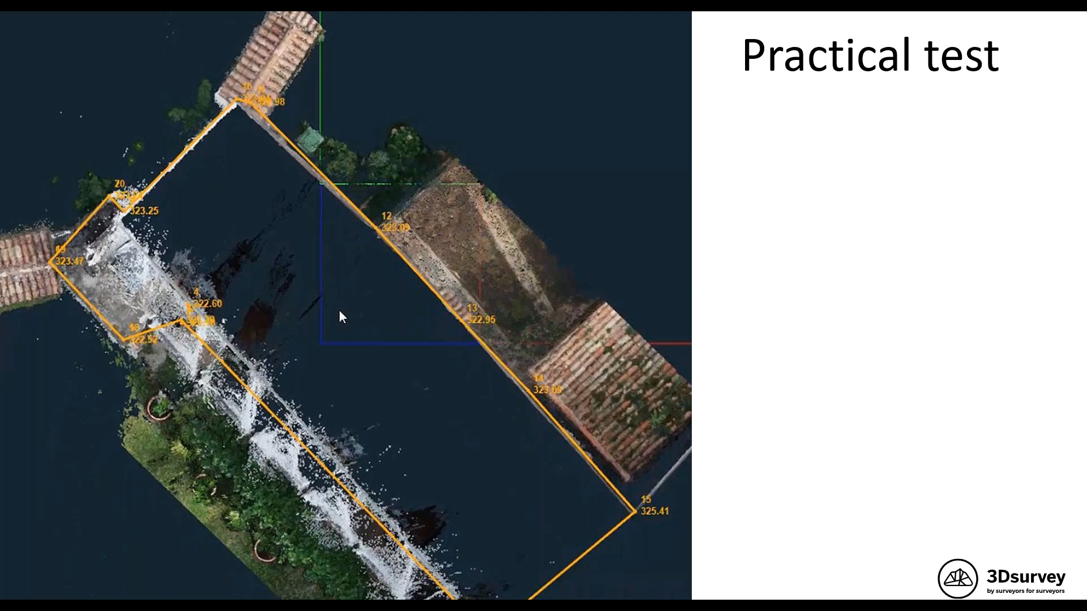
click(451, 308)
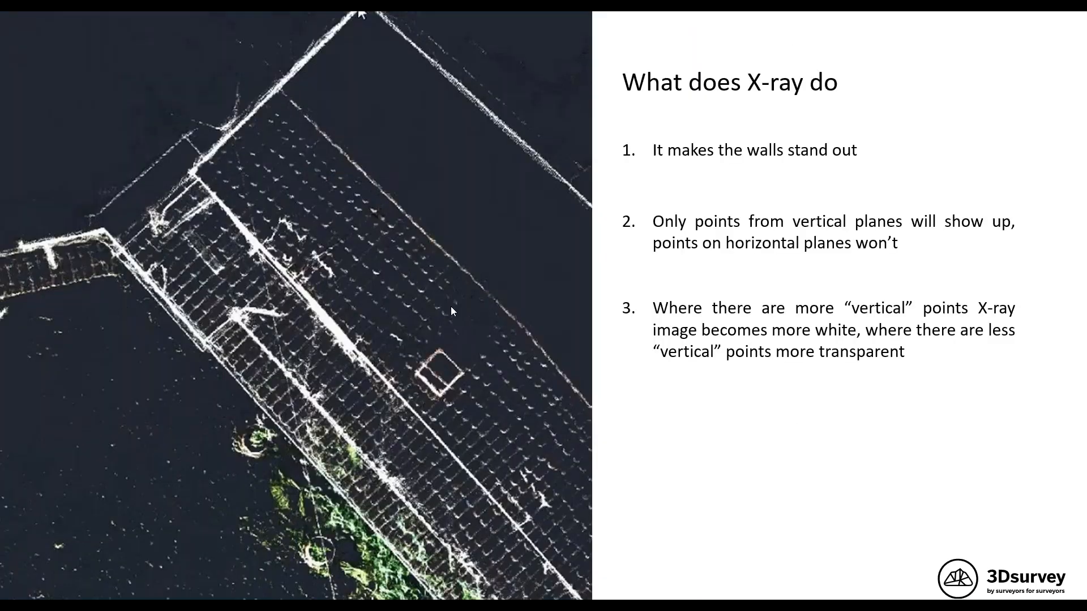
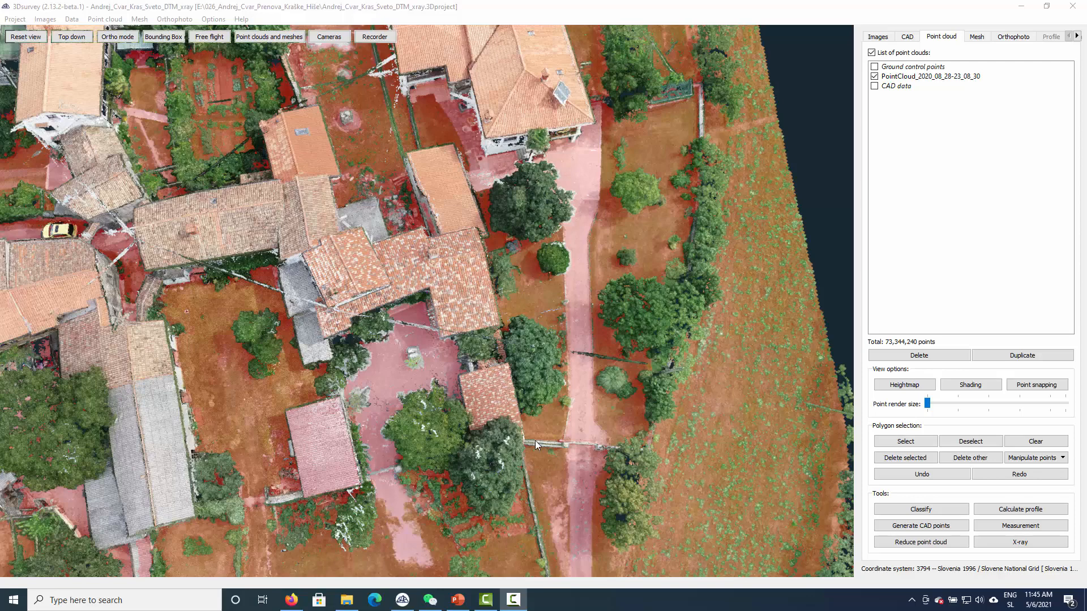
- Generate an X-ray image of the point cloud at 2.00 cm/px target resolution with a transparent background
drag(346, 442, 333, 353)
scroll(121, 412, up, 1)
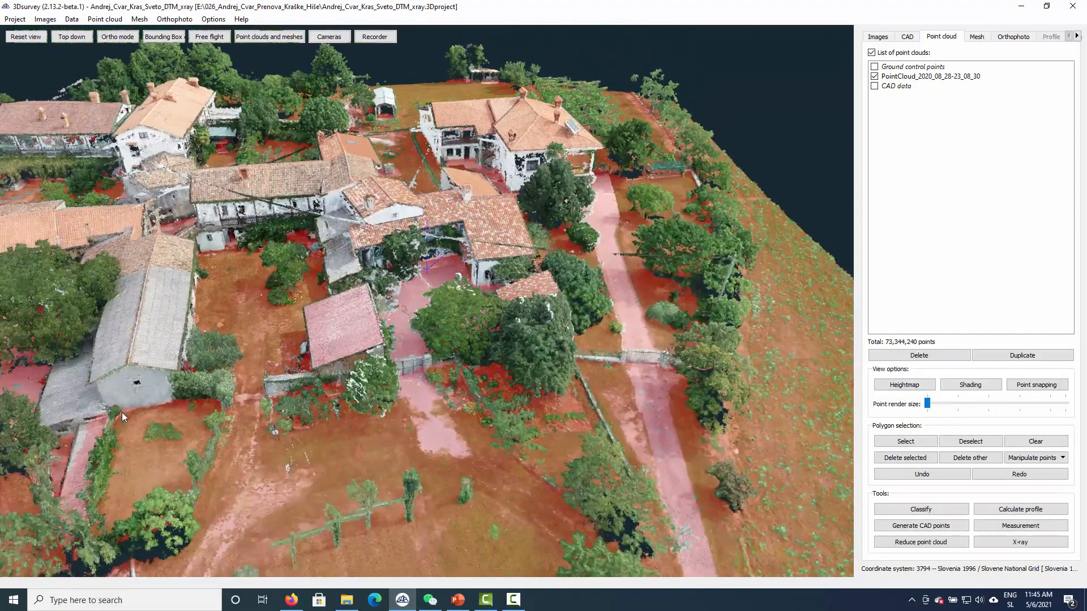
double_click(122, 413)
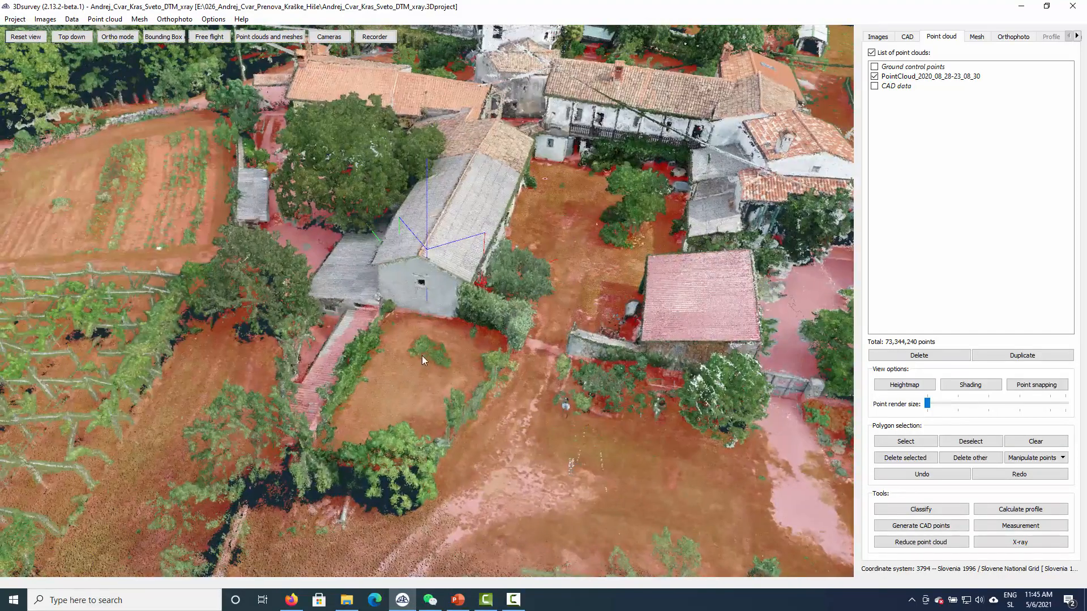
drag(403, 308, 509, 301)
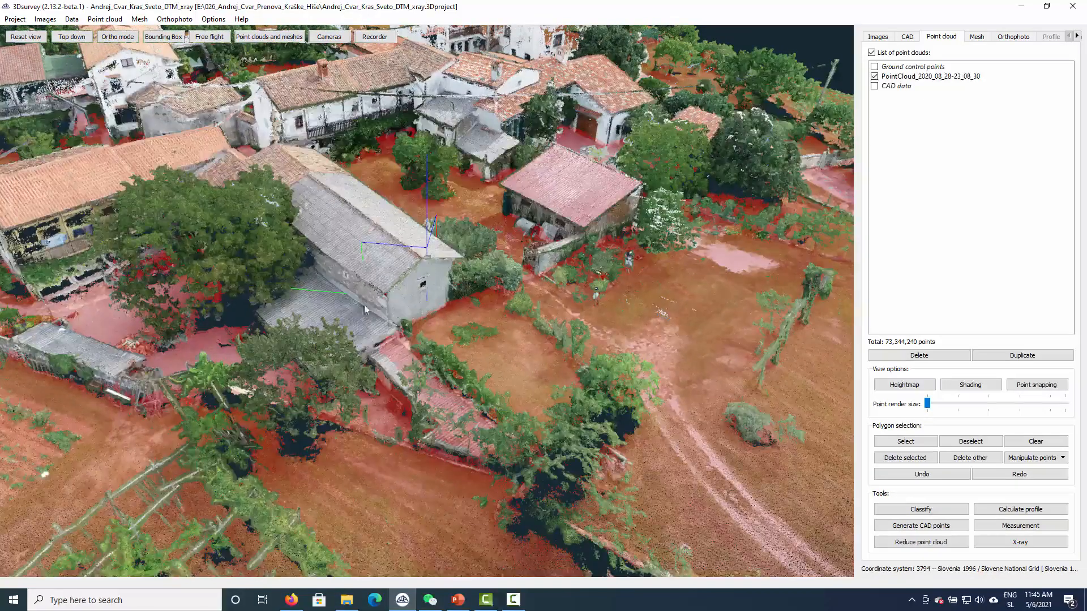
scroll(359, 293, up, 1)
drag(359, 293, 446, 317)
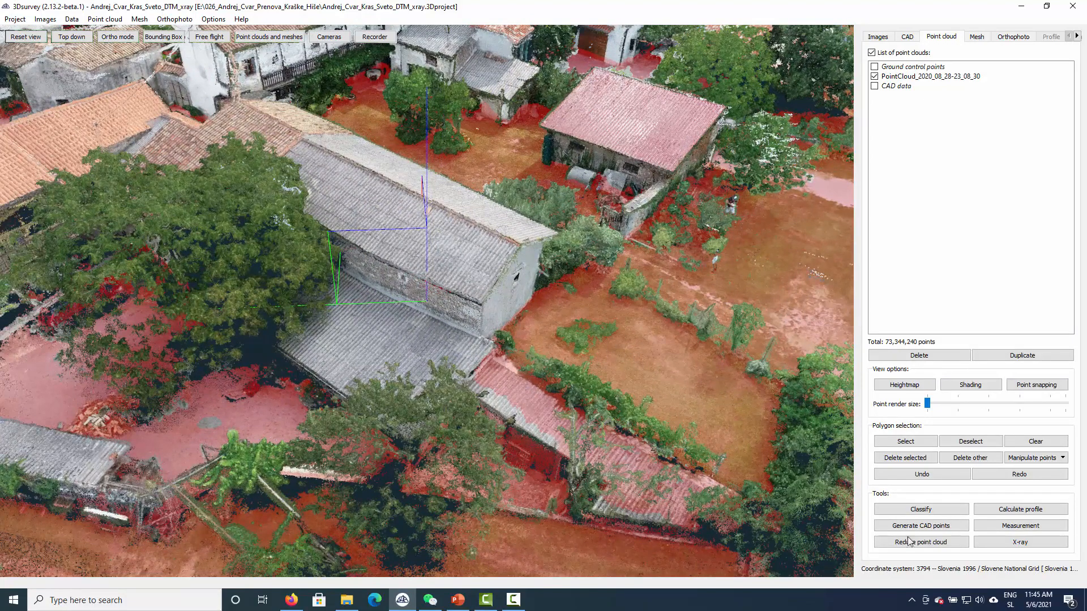
click(1018, 545)
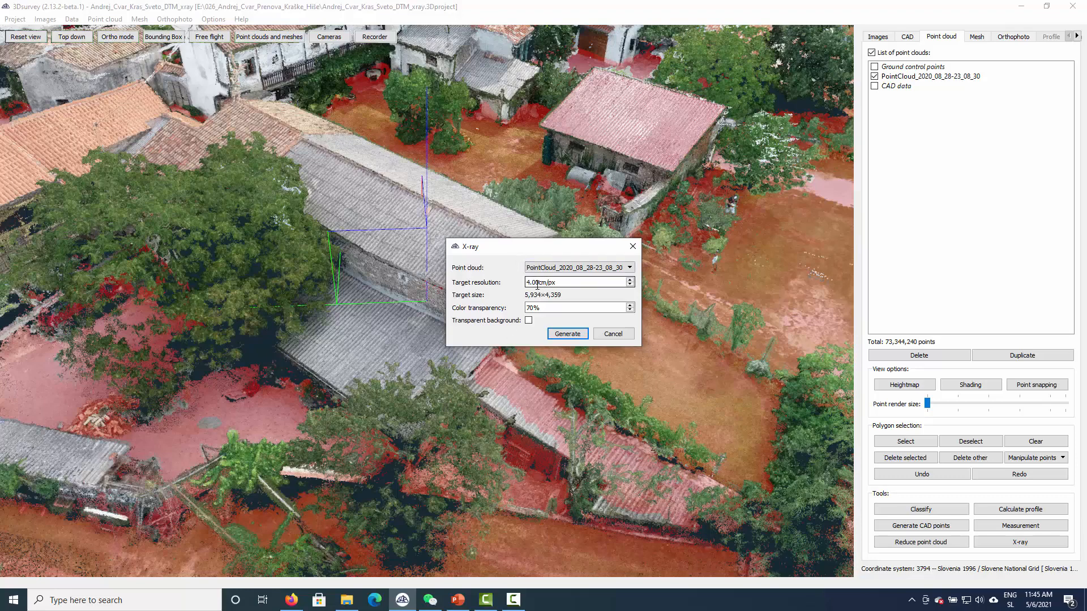
drag(531, 282, 516, 285)
text(2)
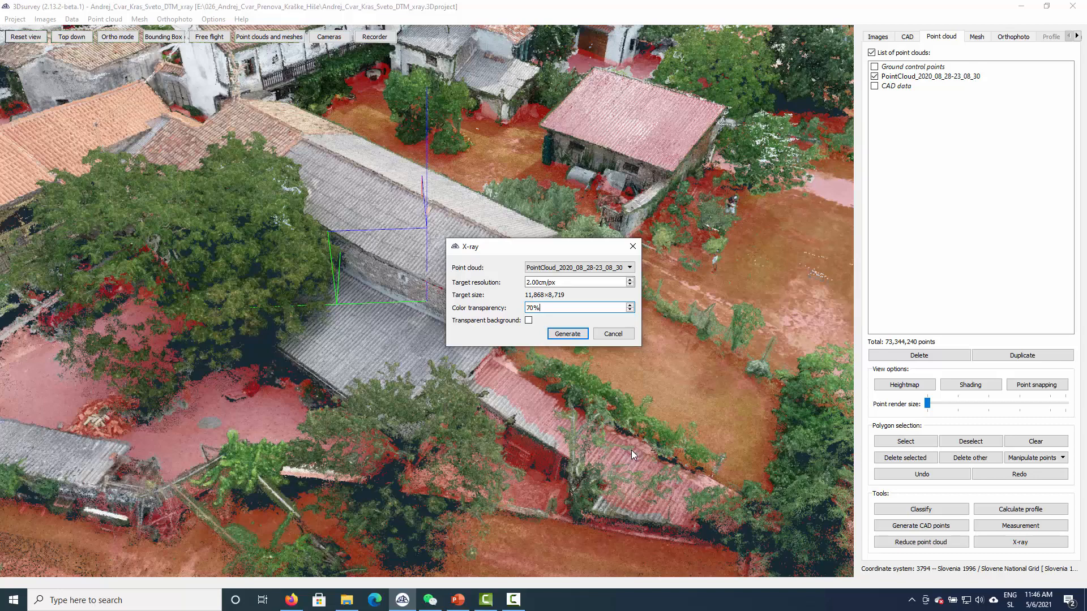
click(529, 321)
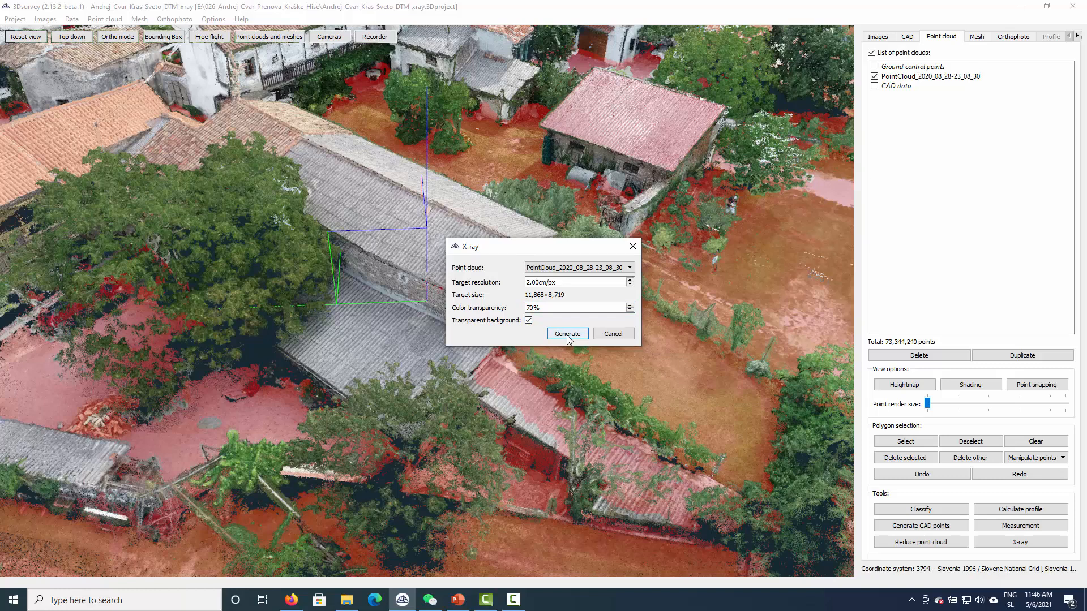
click(568, 334)
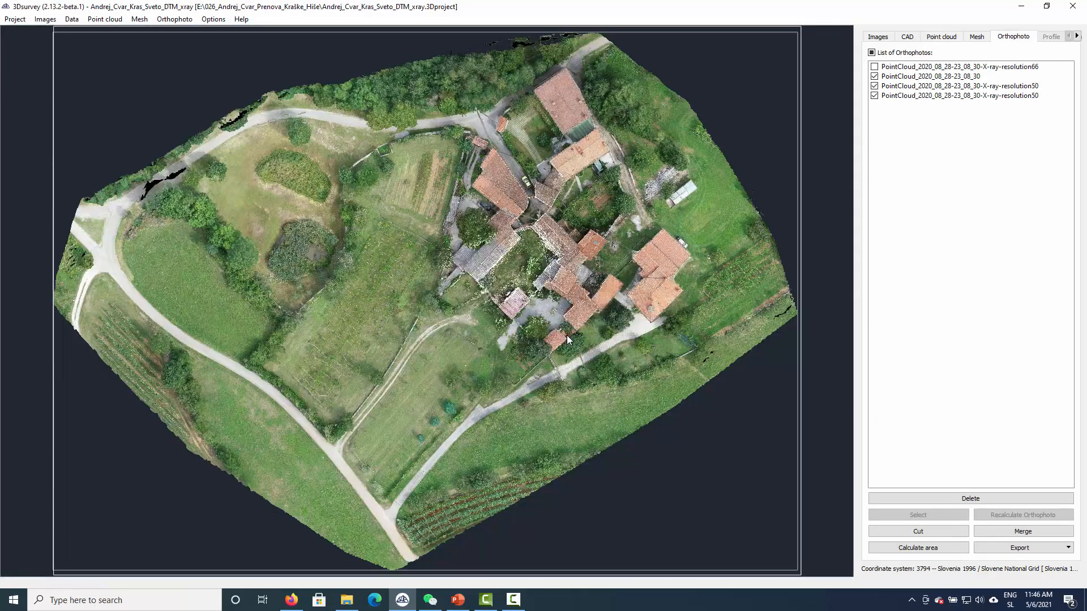
- Hide the orthophoto and the first X-ray-resolution50 layer, and inspect the long building's walls in the last-listed X-ray
click(875, 86)
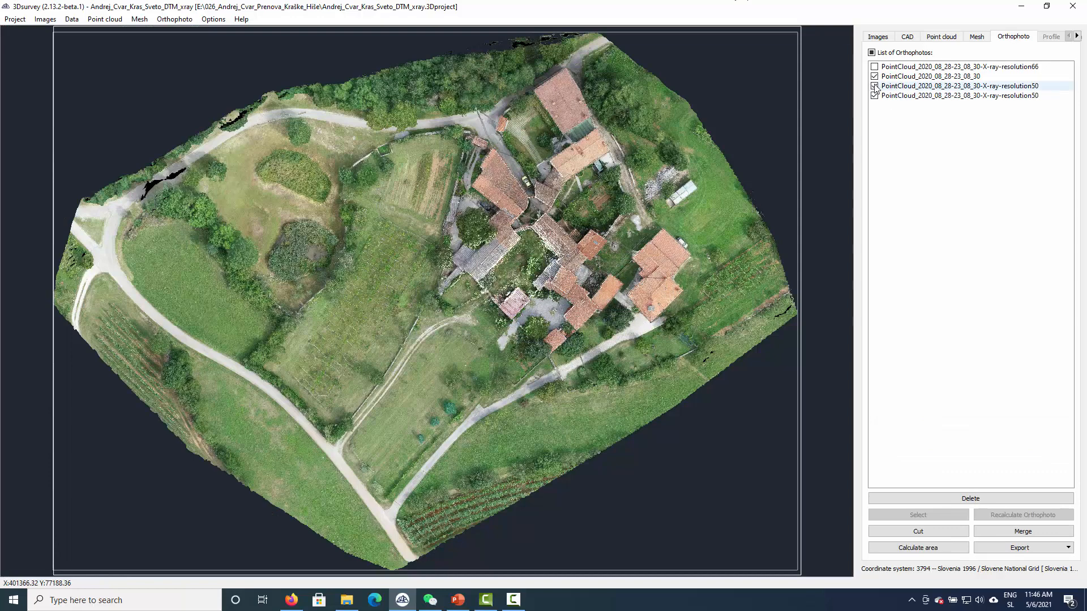
click(875, 77)
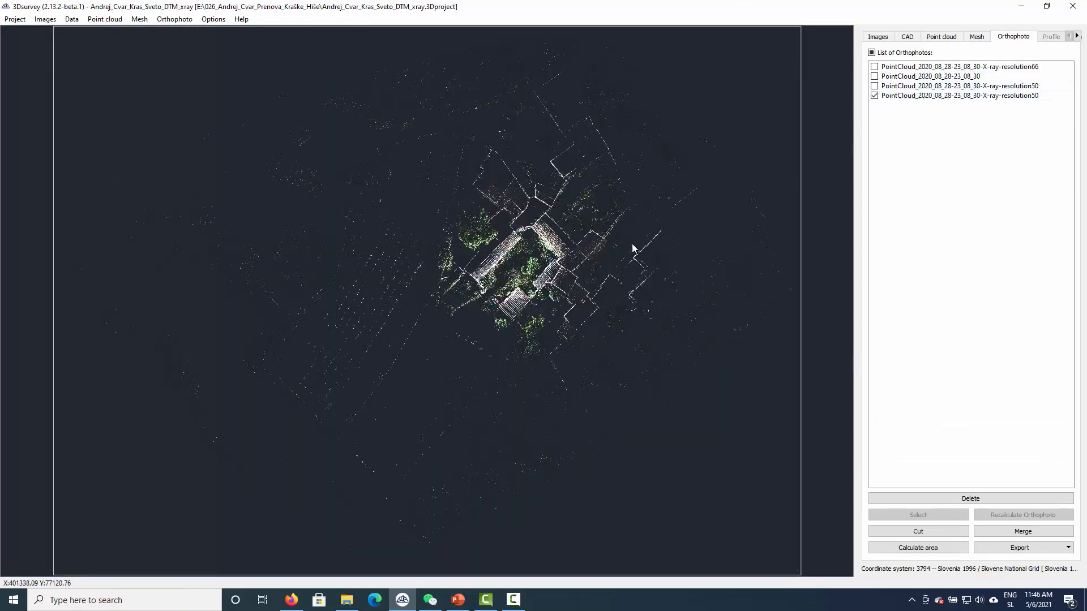
scroll(586, 252, up, 2)
scroll(476, 240, up, 5)
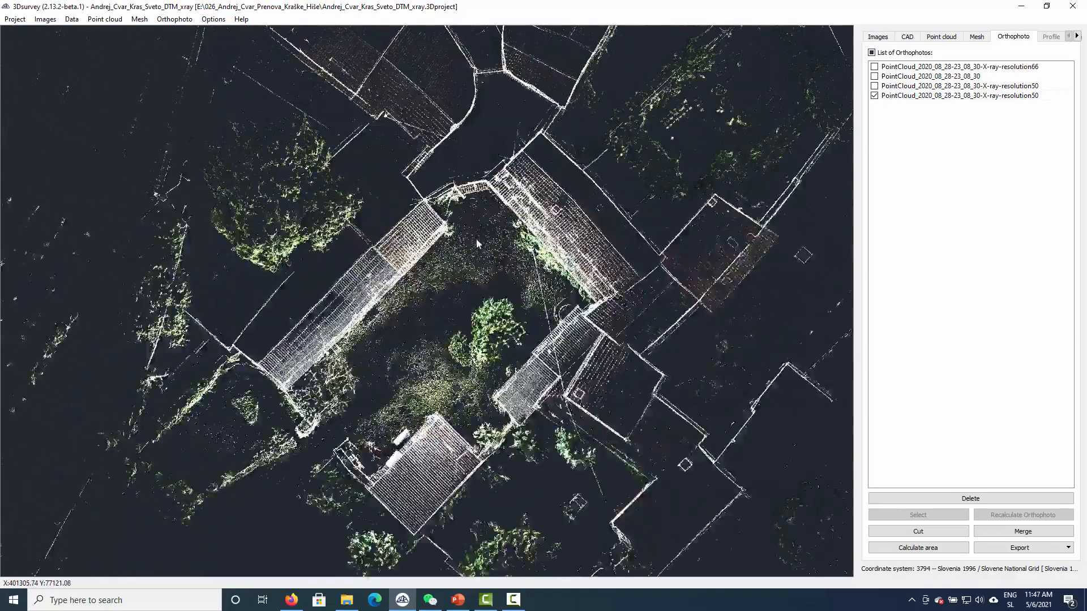
scroll(447, 188, up, 3)
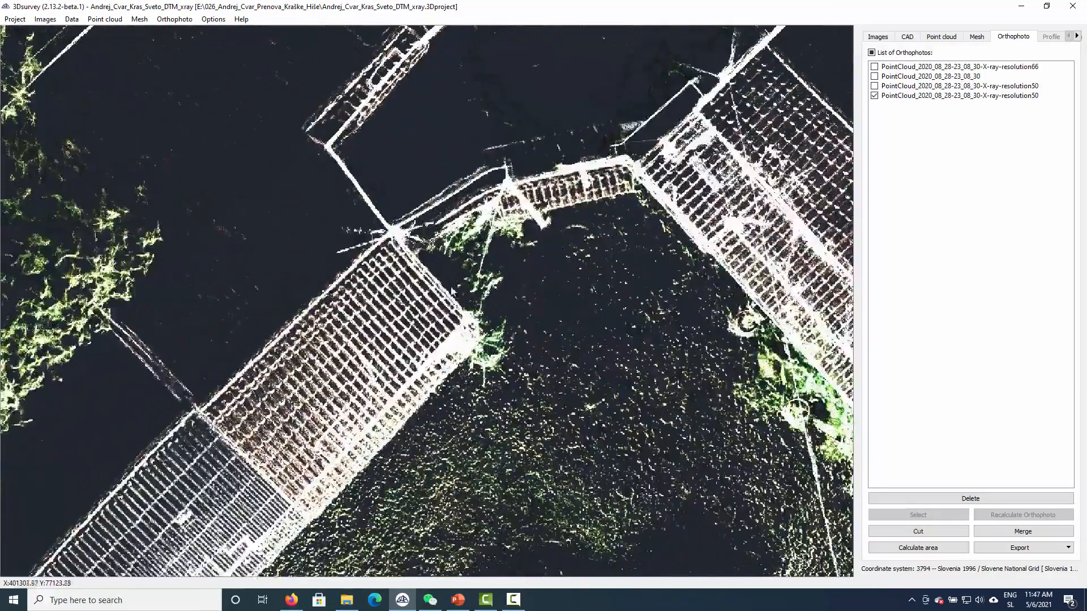
scroll(456, 290, up, 1)
drag(410, 293, 573, 137)
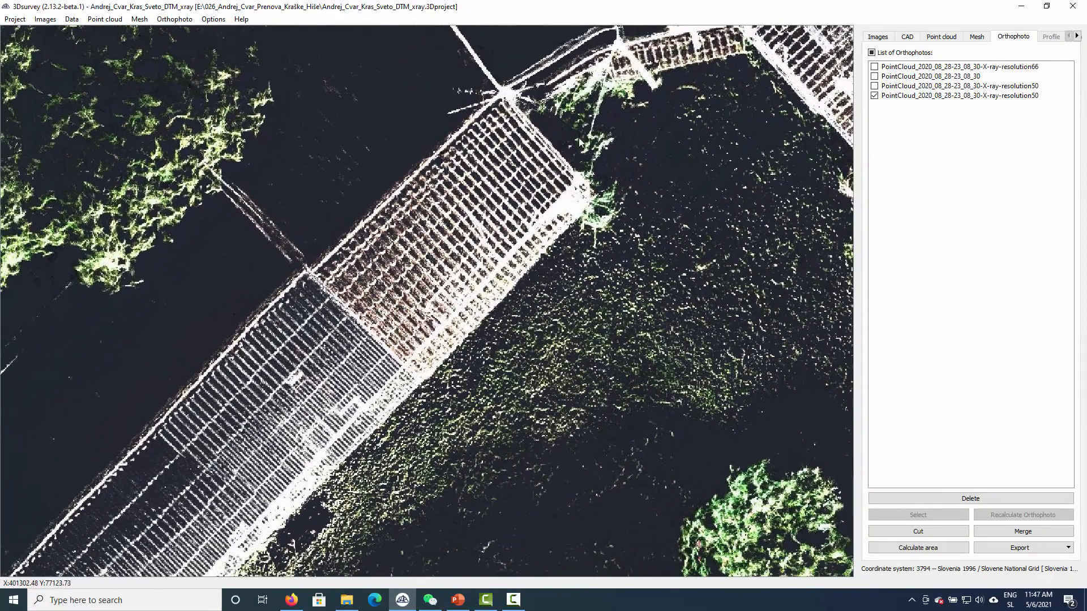
- Display the X-ray-resolution66 layer instead of the X-ray-resolution50 one and examine the wall lines around the long building's far end
click(875, 96)
click(875, 67)
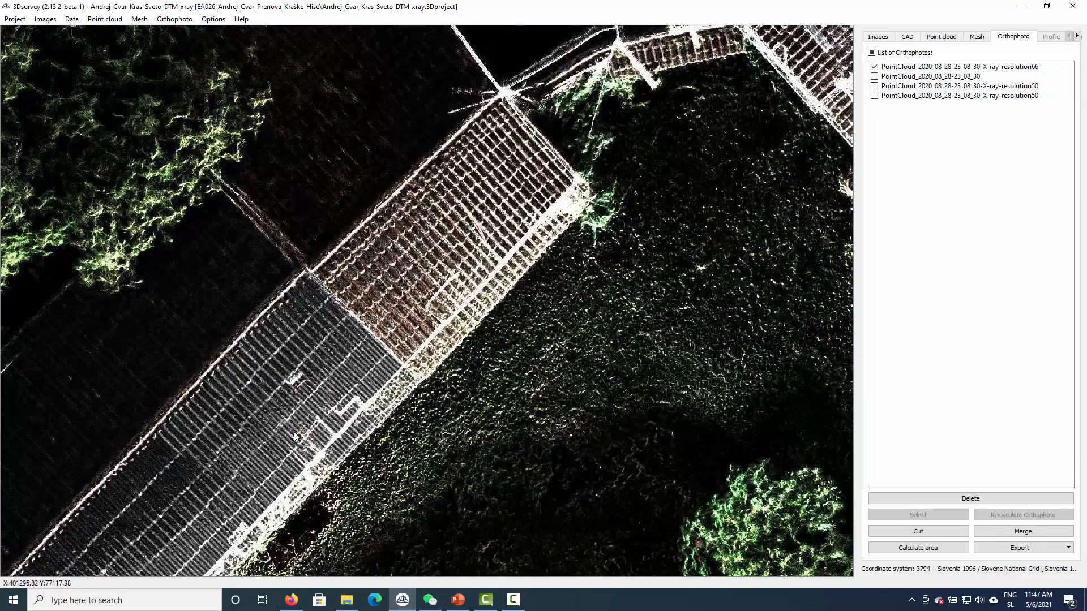
drag(320, 395, 567, 126)
drag(300, 283, 732, 356)
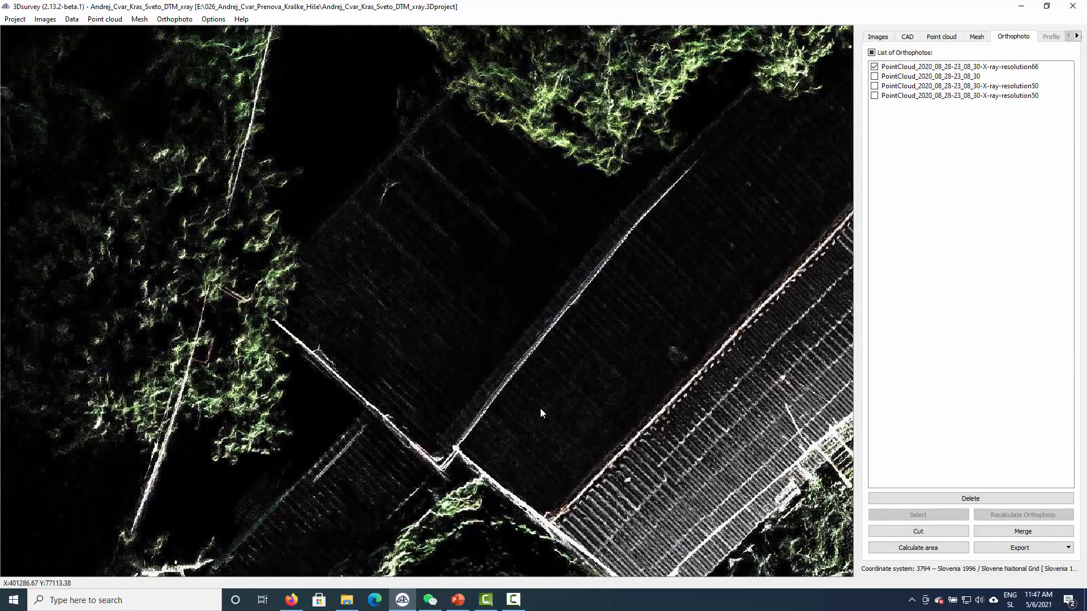
drag(487, 422, 229, 188)
drag(467, 286, 731, 414)
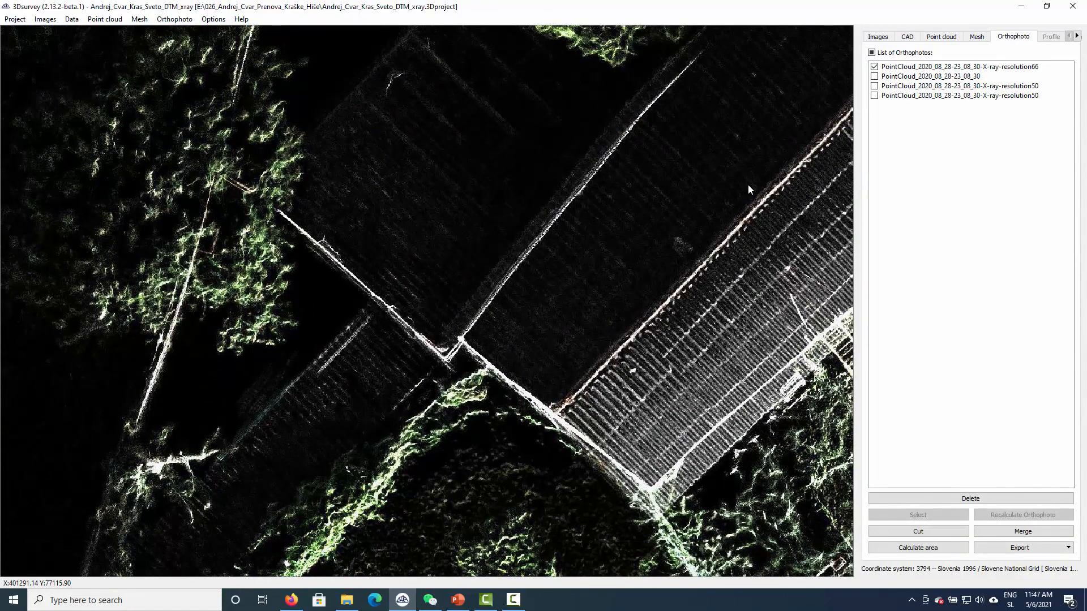
- Switch back to the last-listed X-ray-resolution50 layer and examine the walls of the connected houses across the courtyard
click(875, 96)
click(875, 67)
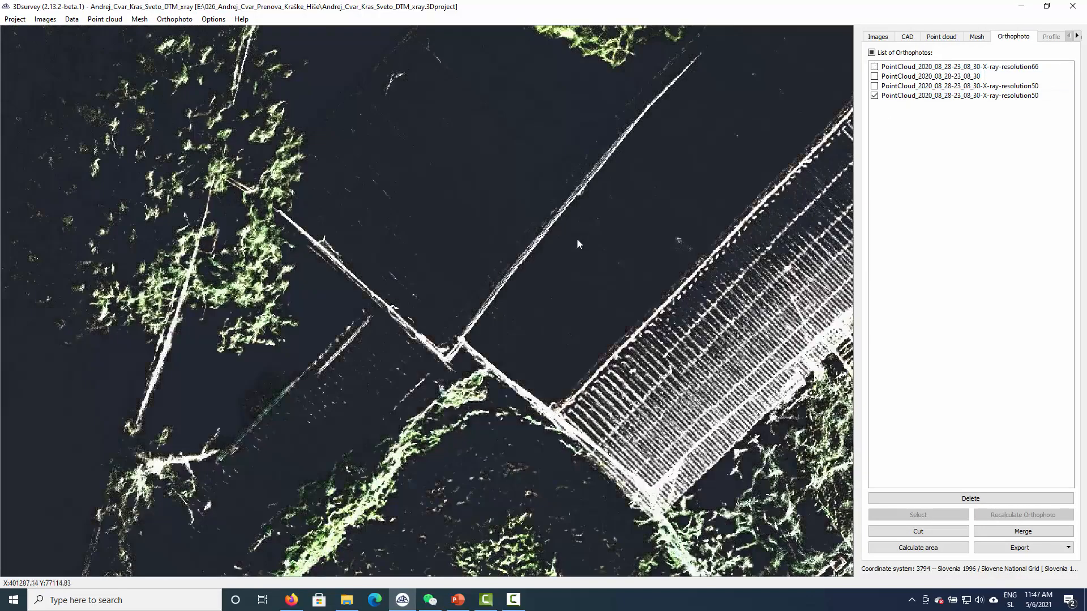
scroll(453, 404, up, 2)
drag(619, 328, 278, 241)
drag(526, 363, 276, 251)
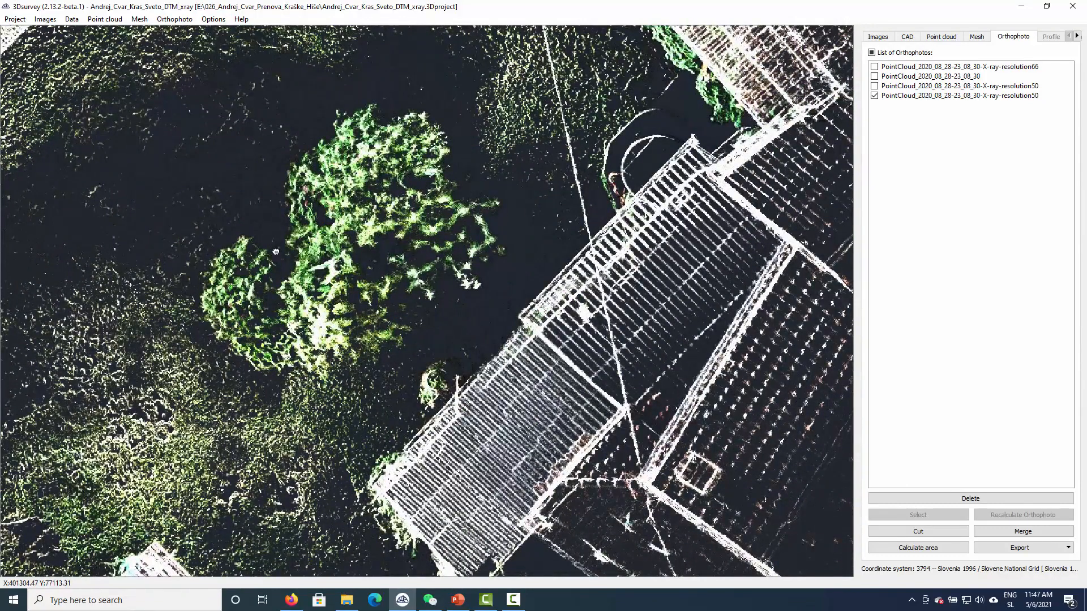
drag(588, 246, 310, 272)
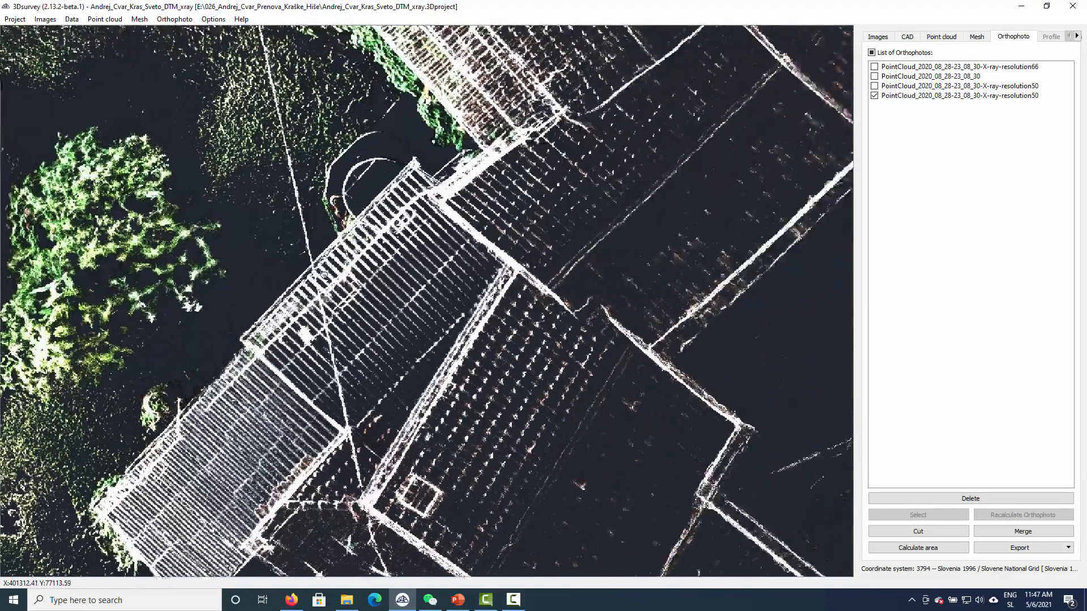
scroll(723, 152, down, 3)
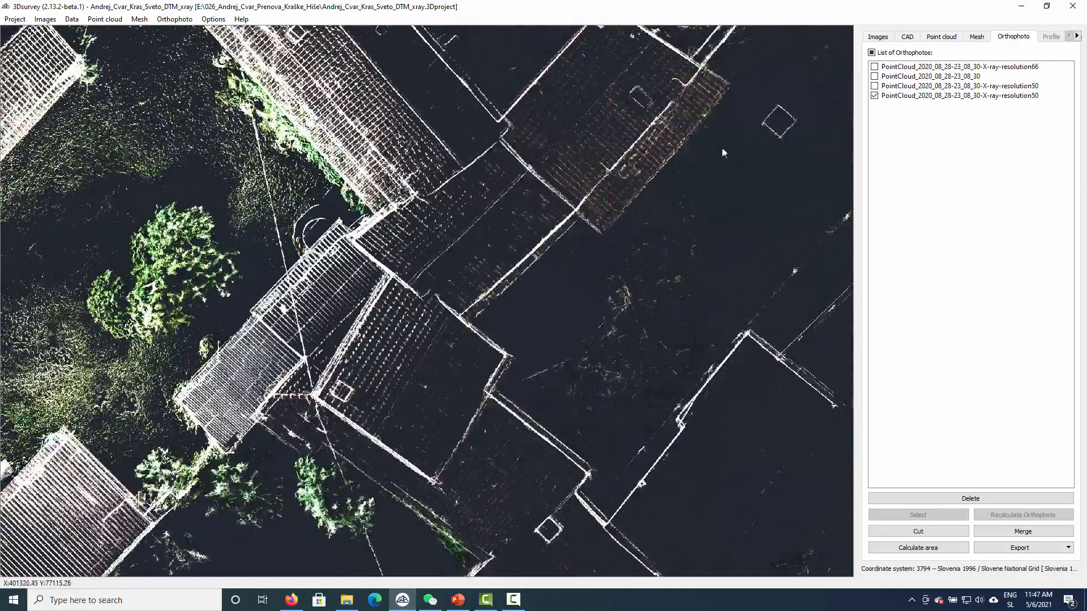
- Show the PointCloud_2020_08_28-23_08_30 orthophoto together with the last-listed X-ray-resolution50 layer as an overlay
click(875, 77)
click(875, 96)
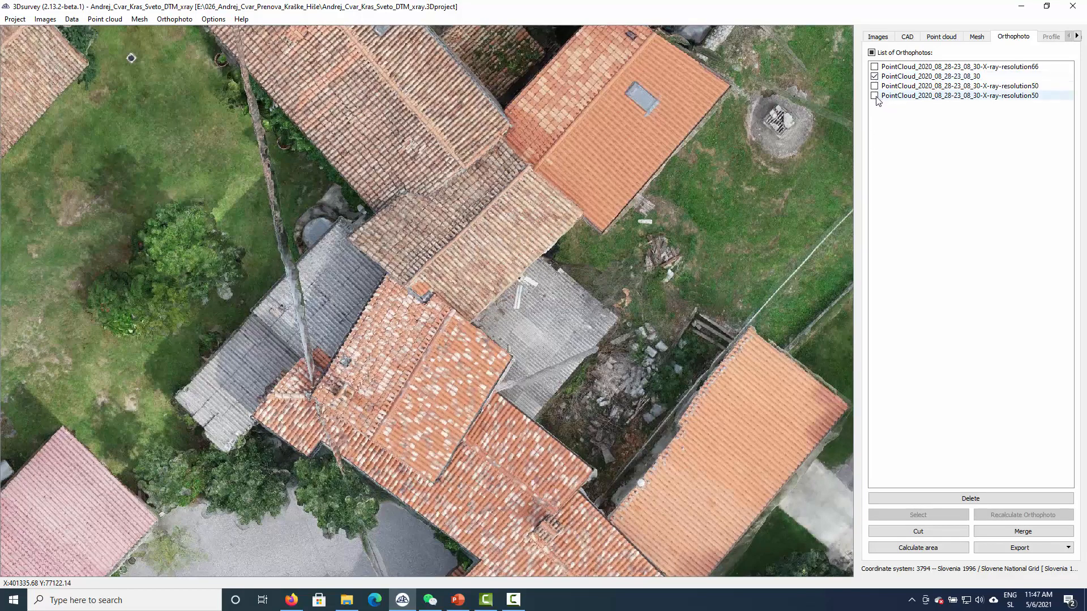
click(875, 96)
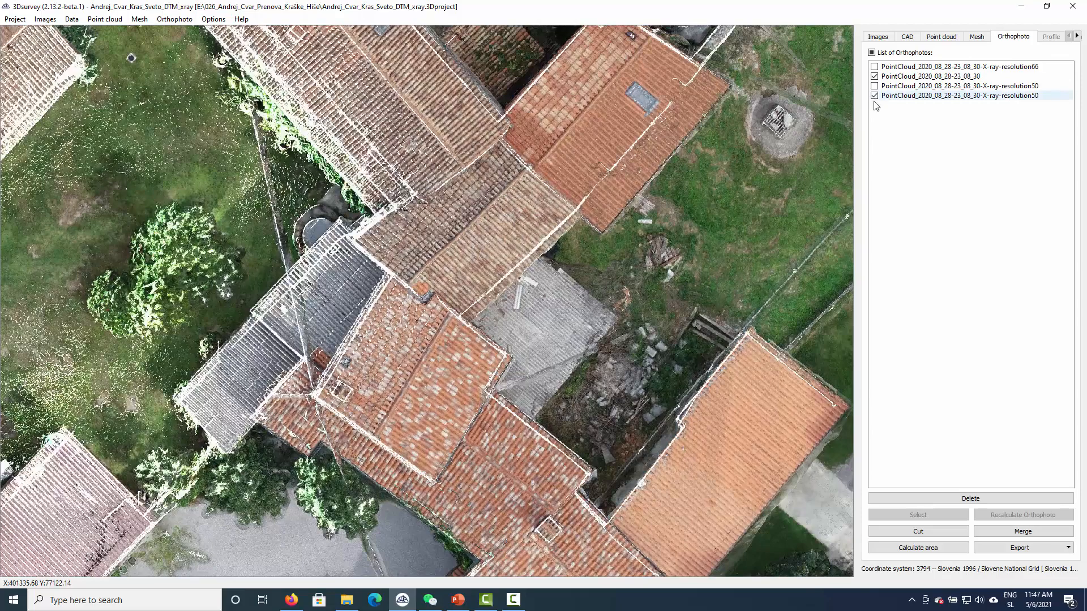
- Examine the X-ray wall lines against the orthophoto roofs around the courtyard, the lane and the connected houses
drag(305, 397, 546, 305)
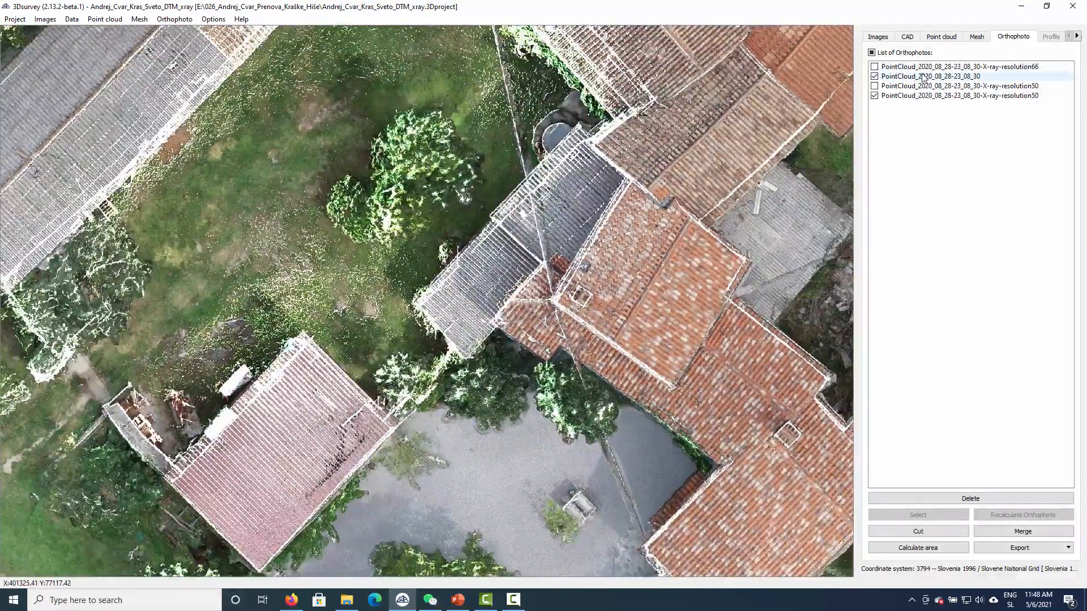
drag(219, 159, 374, 483)
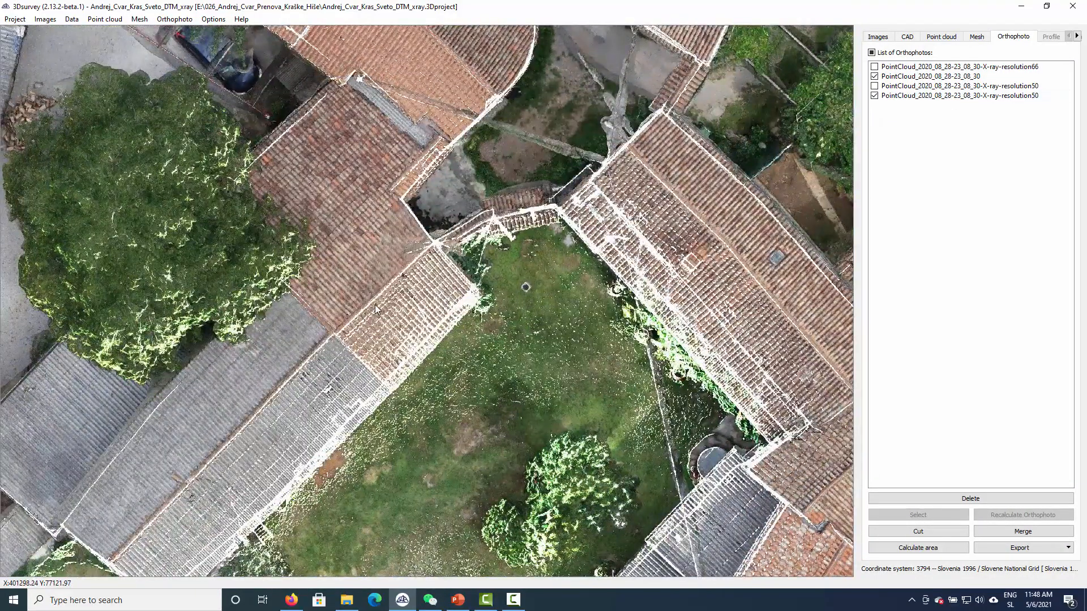
scroll(392, 206, up, 3)
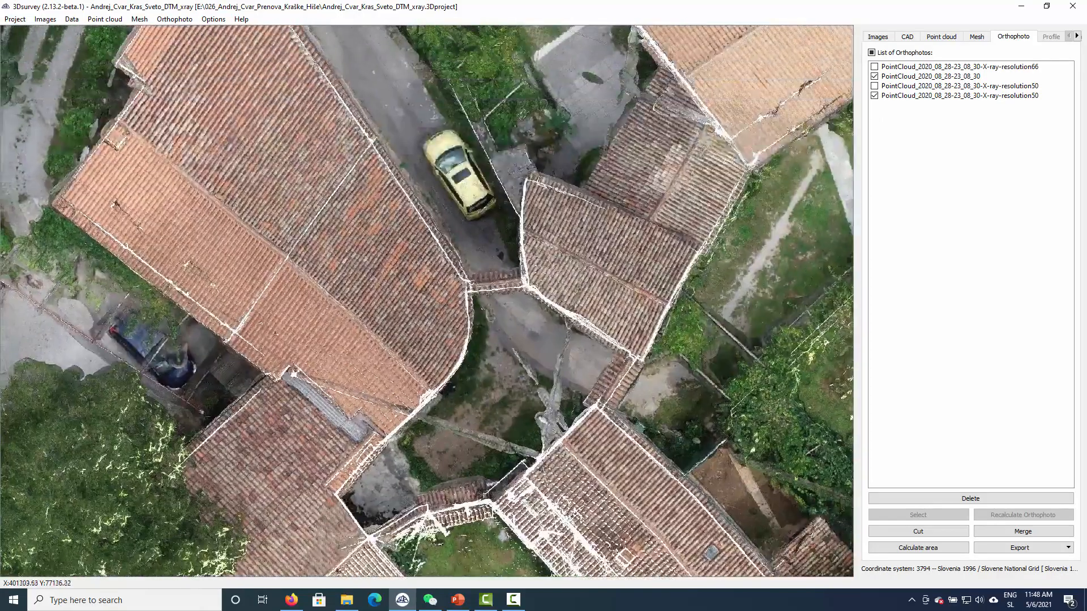
scroll(470, 333, up, 2)
drag(523, 422, 358, 146)
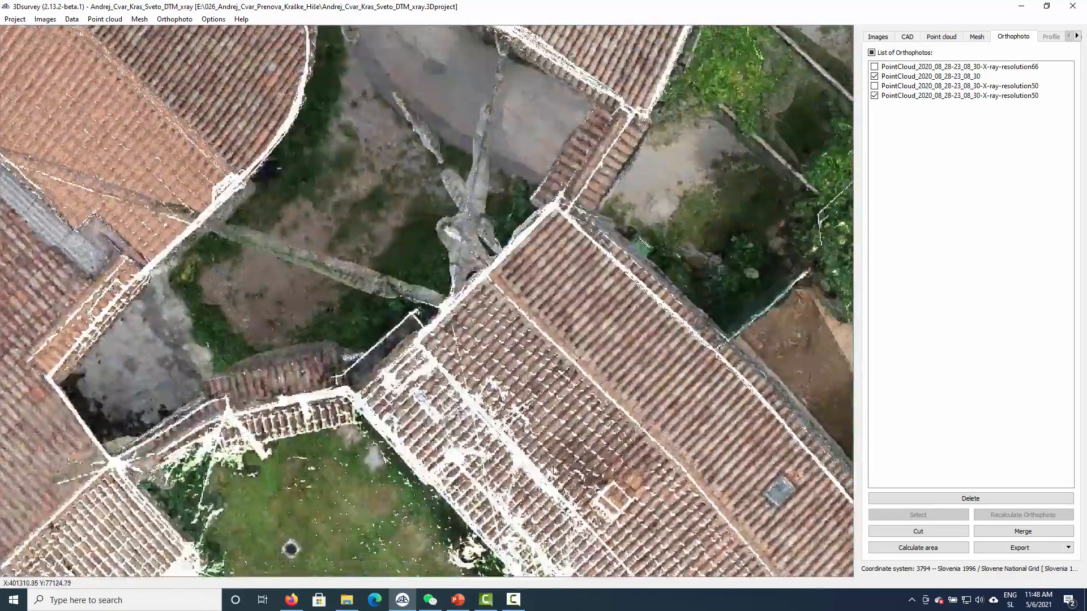
drag(552, 464, 300, 113)
scroll(463, 309, down, 2)
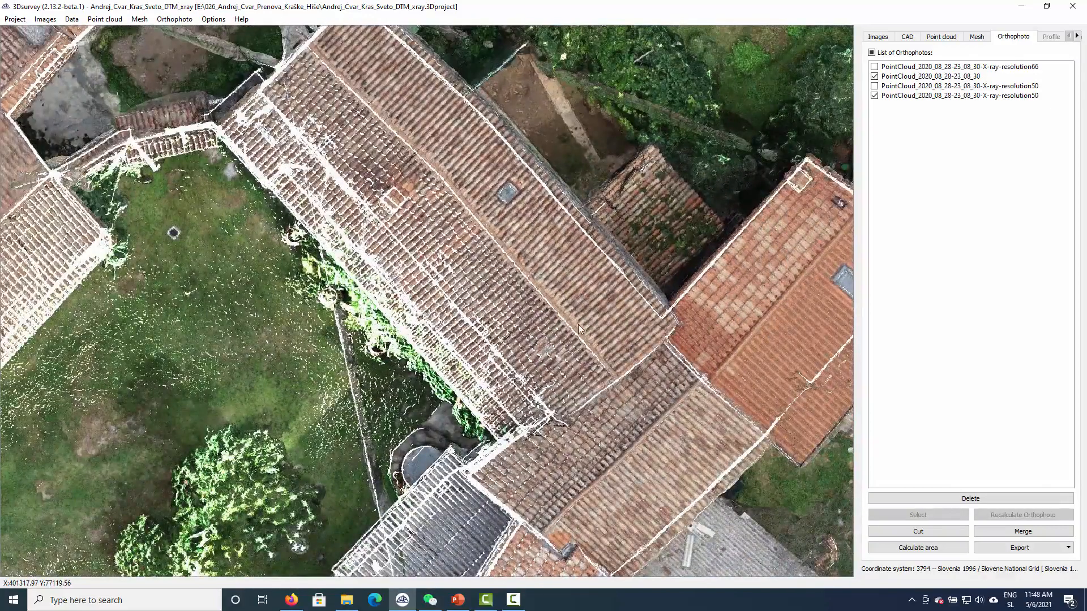
scroll(550, 298, down, 3)
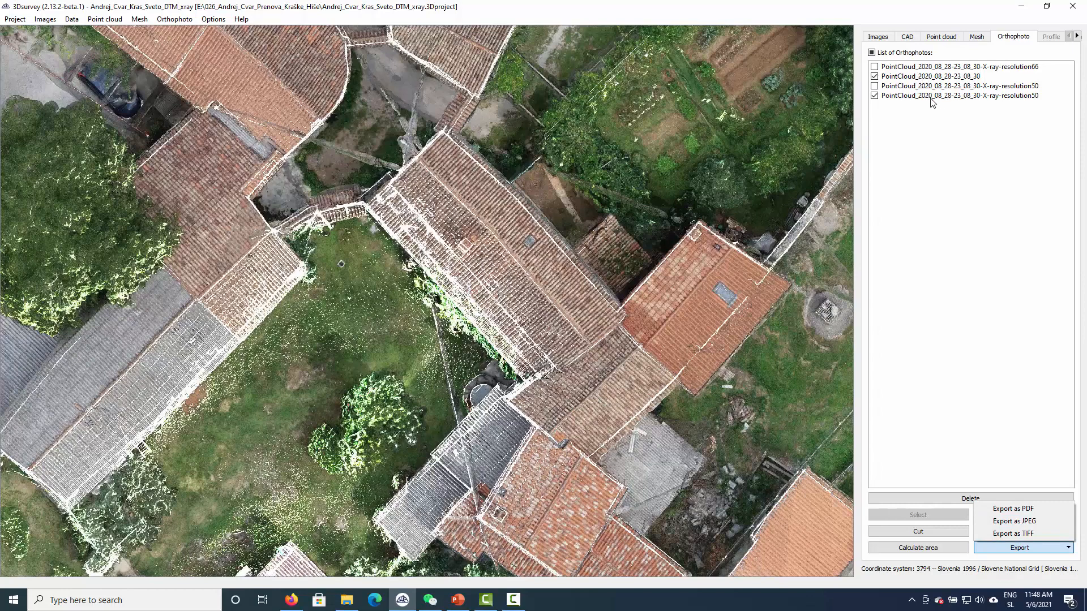
- Export the orthophoto with the X-ray overlay as a JPEG named Ortho_with_xray in the project's results folder
click(1011, 522)
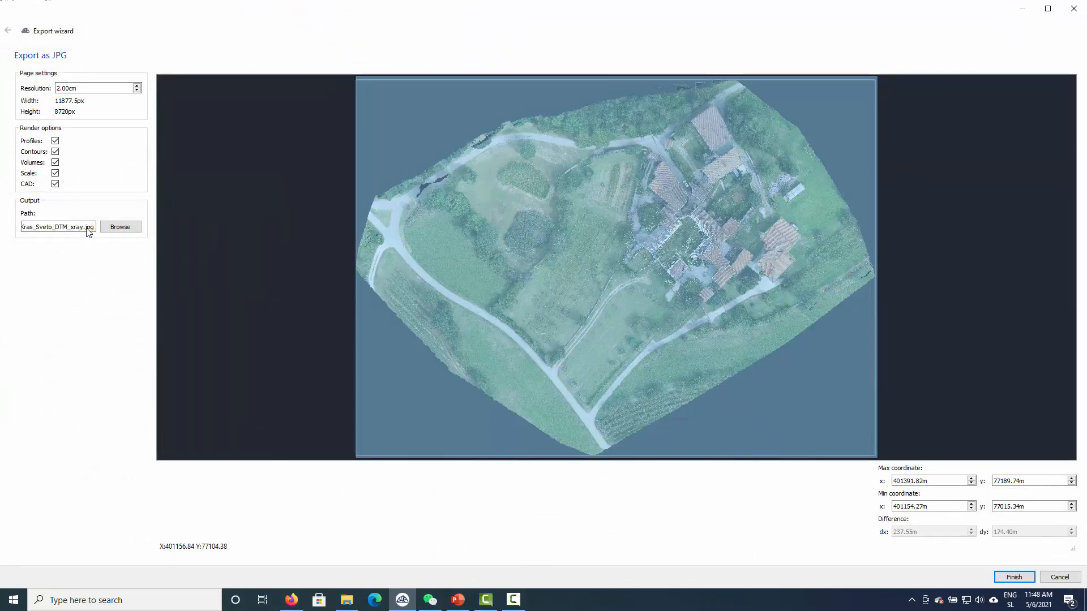
click(118, 227)
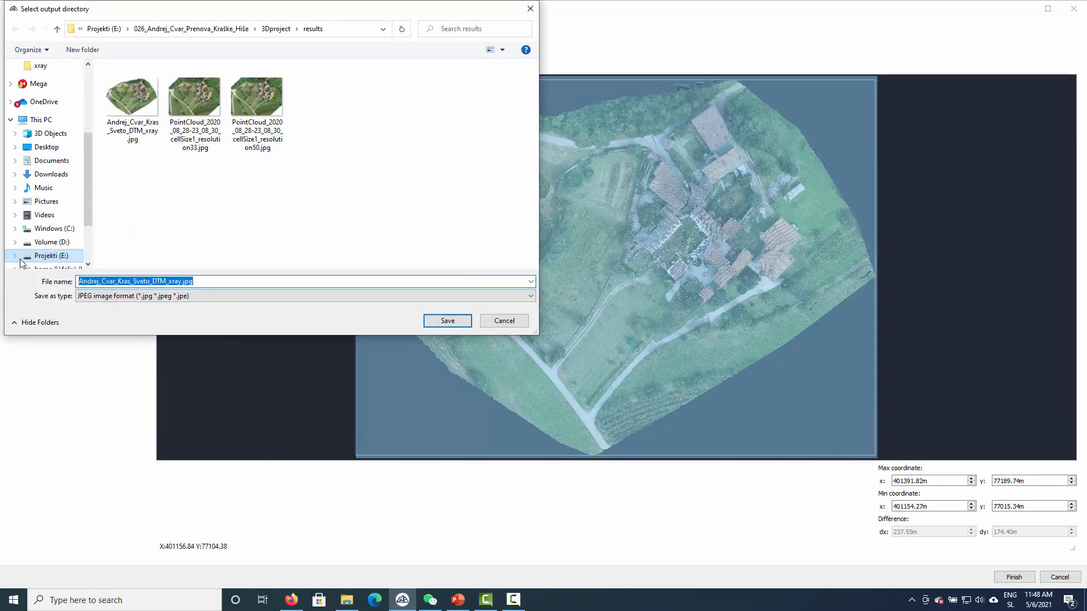
text(0)
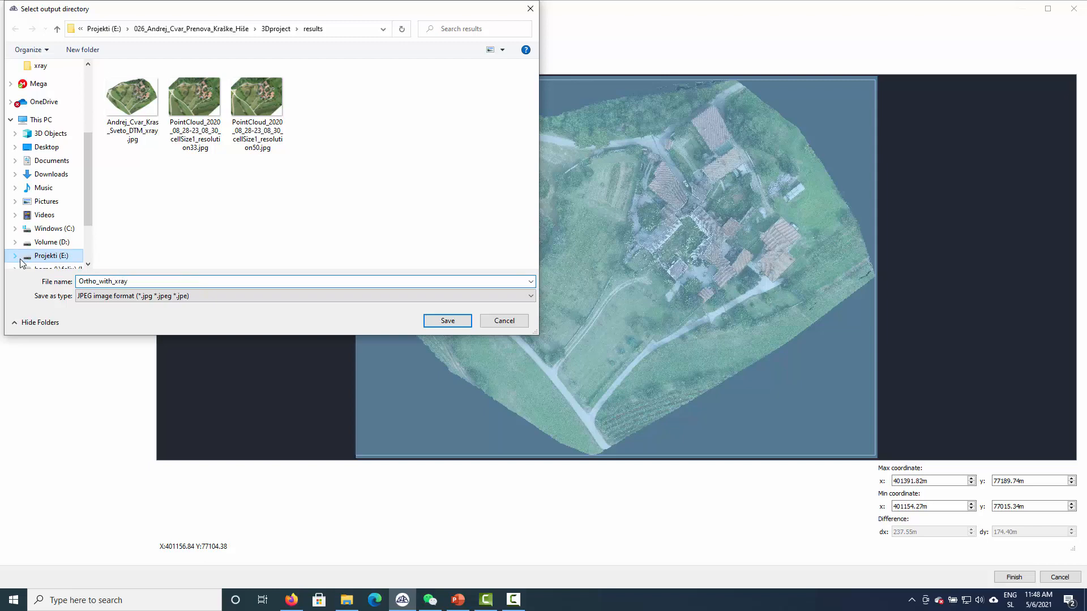
click(435, 327)
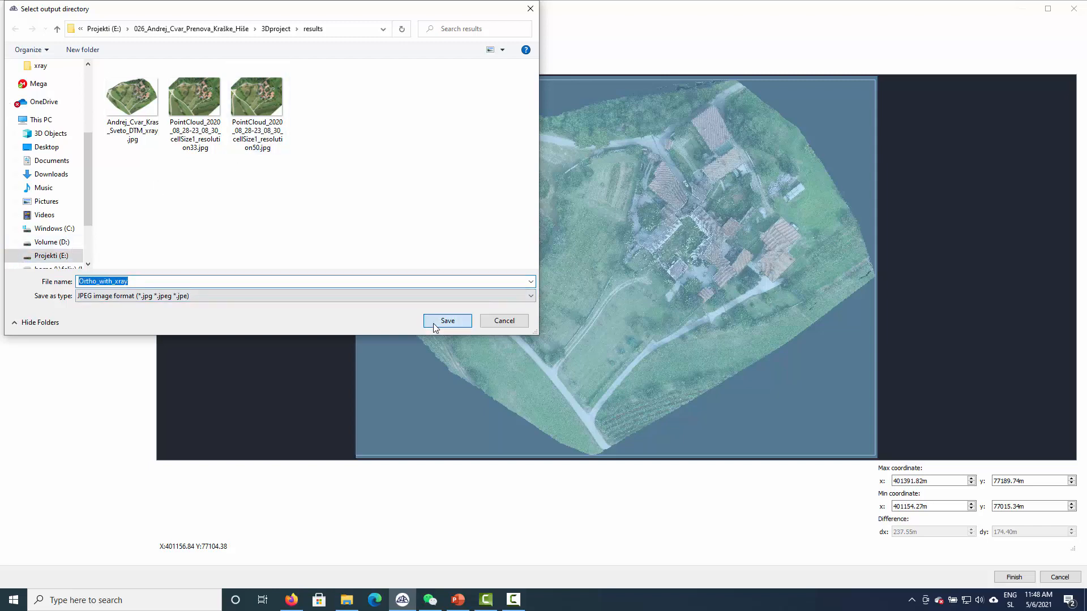
click(1011, 578)
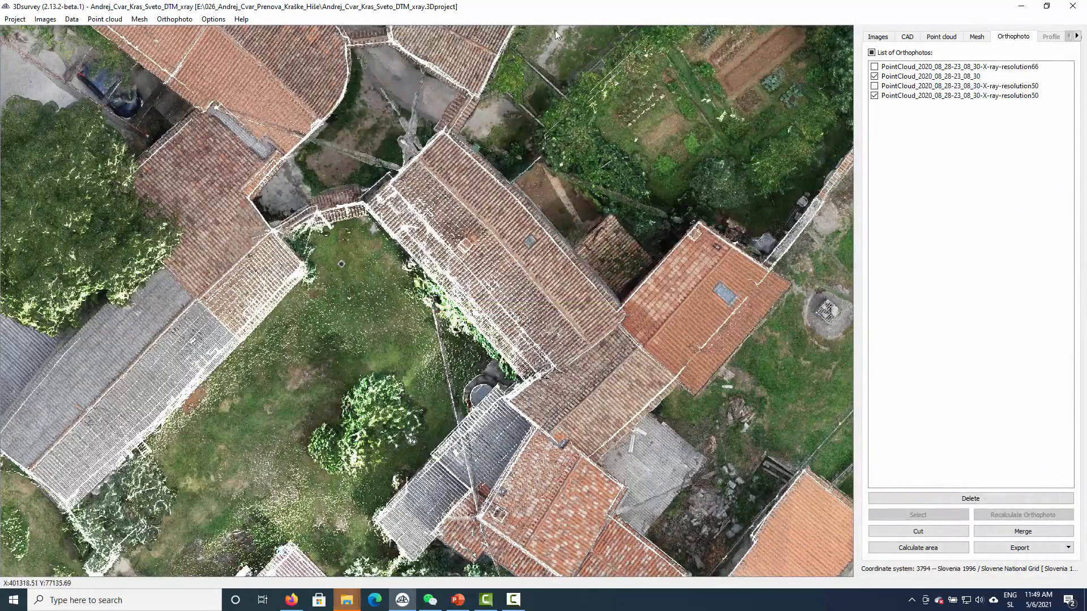
- Load the exported Ortho_with_xray image from the project's results folder as an orthophoto
click(175, 19)
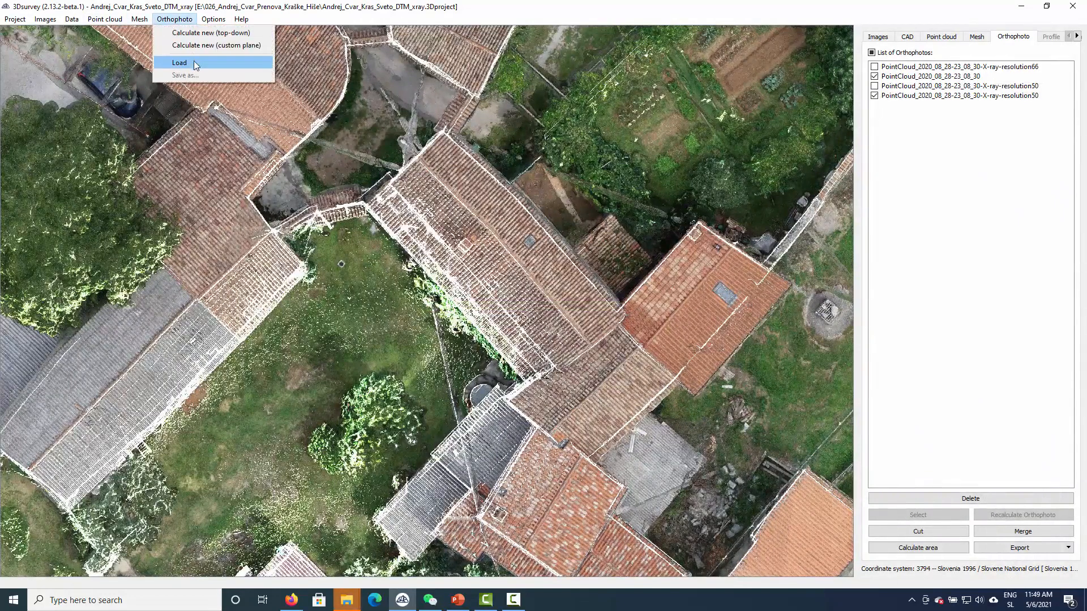
click(194, 63)
double_click(132, 111)
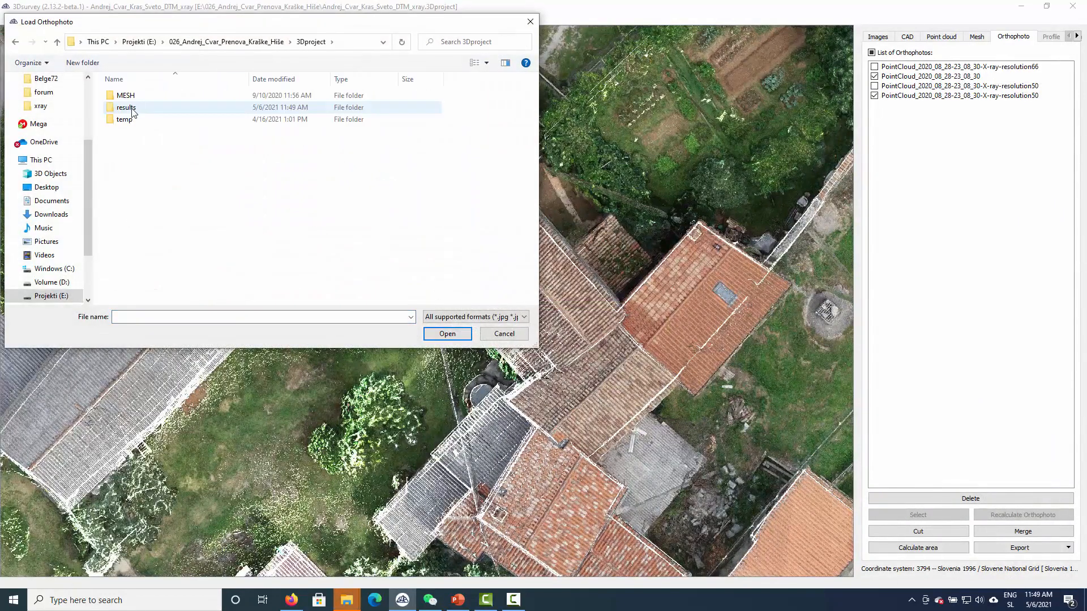
double_click(125, 108)
double_click(194, 109)
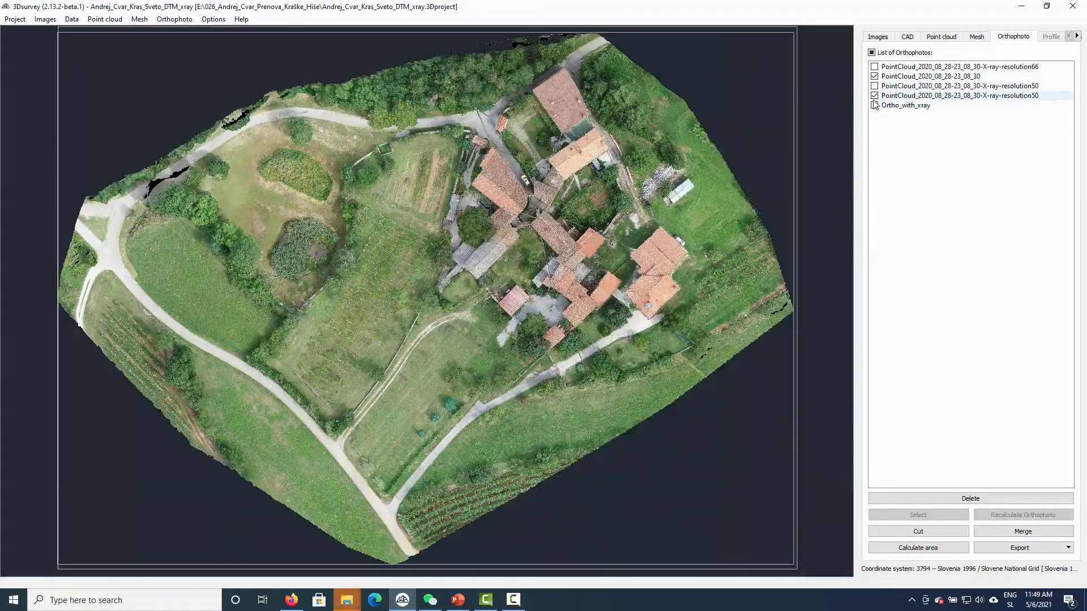
- Show only the Ortho_with_xray orthophoto and examine its wall lines around the courtyard, the lane and the connected houses
click(875, 95)
click(875, 76)
click(875, 105)
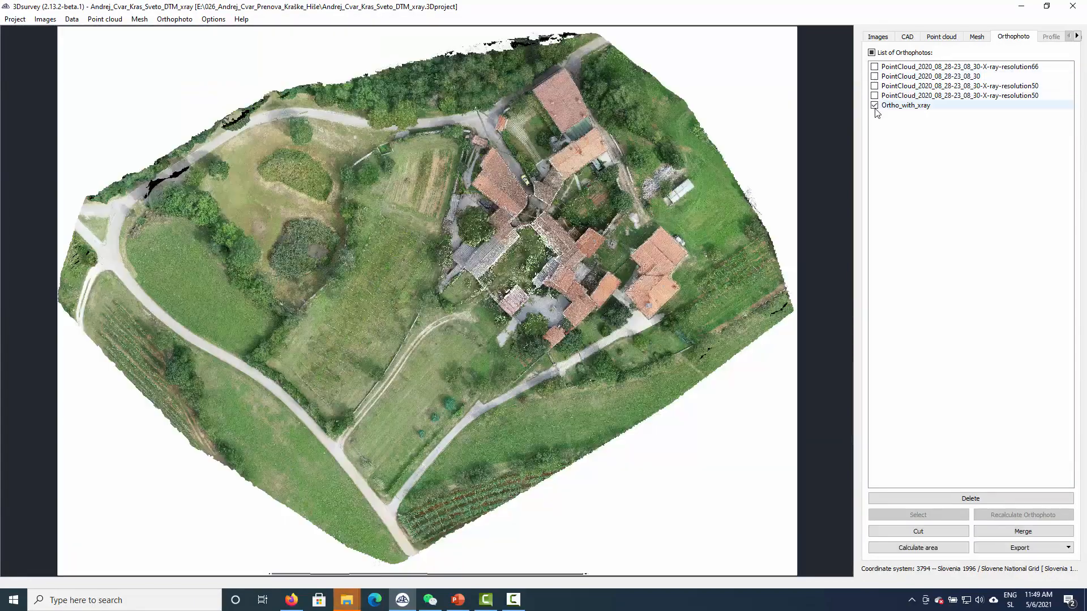
scroll(532, 250, up, 9)
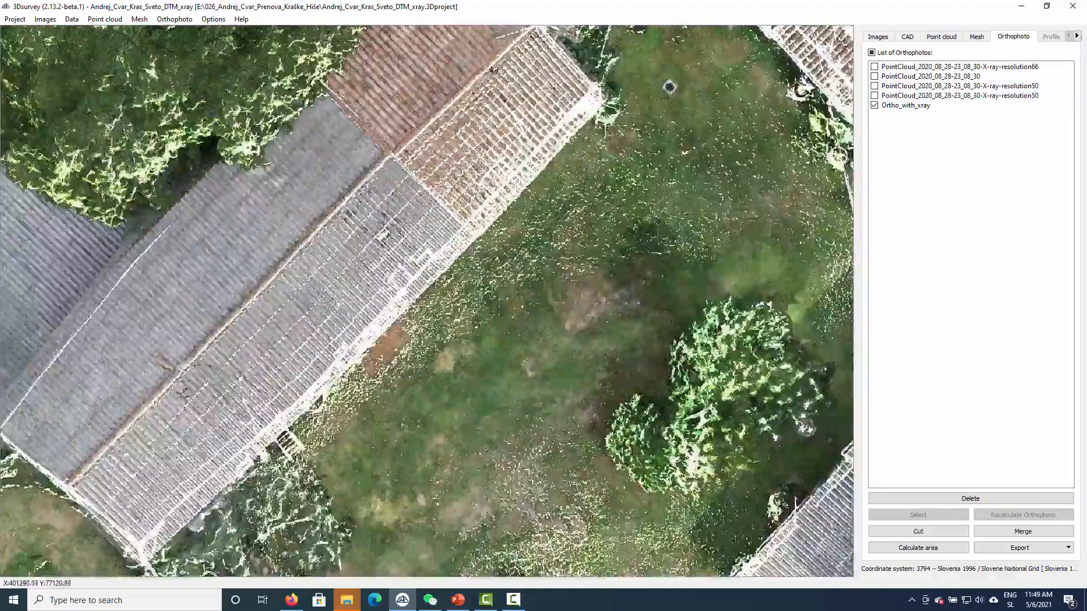
drag(679, 36, 481, 272)
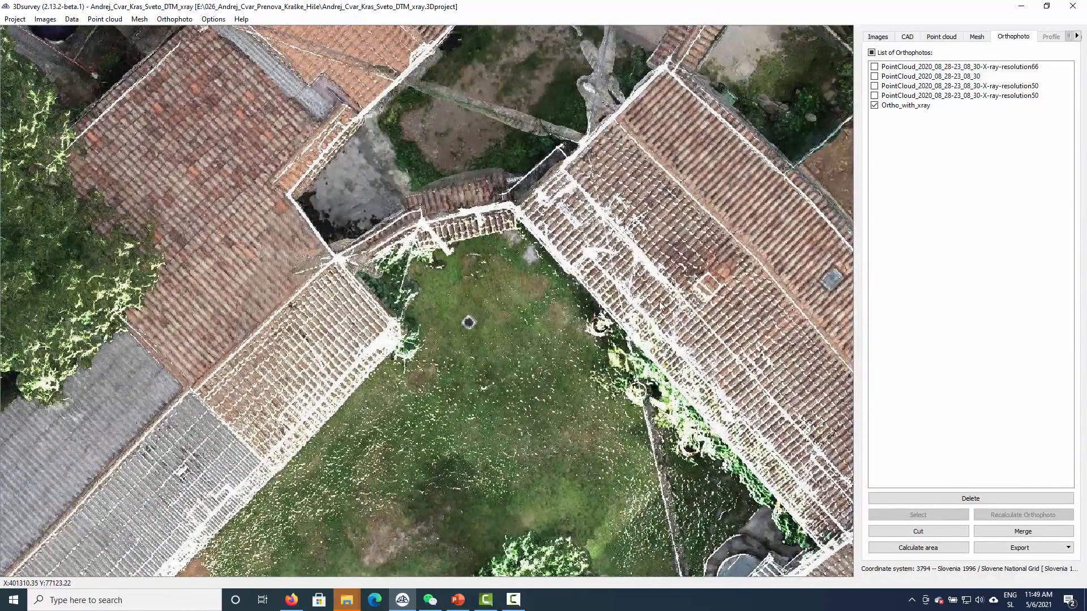
drag(513, 272, 574, 573)
drag(541, 252, 413, 209)
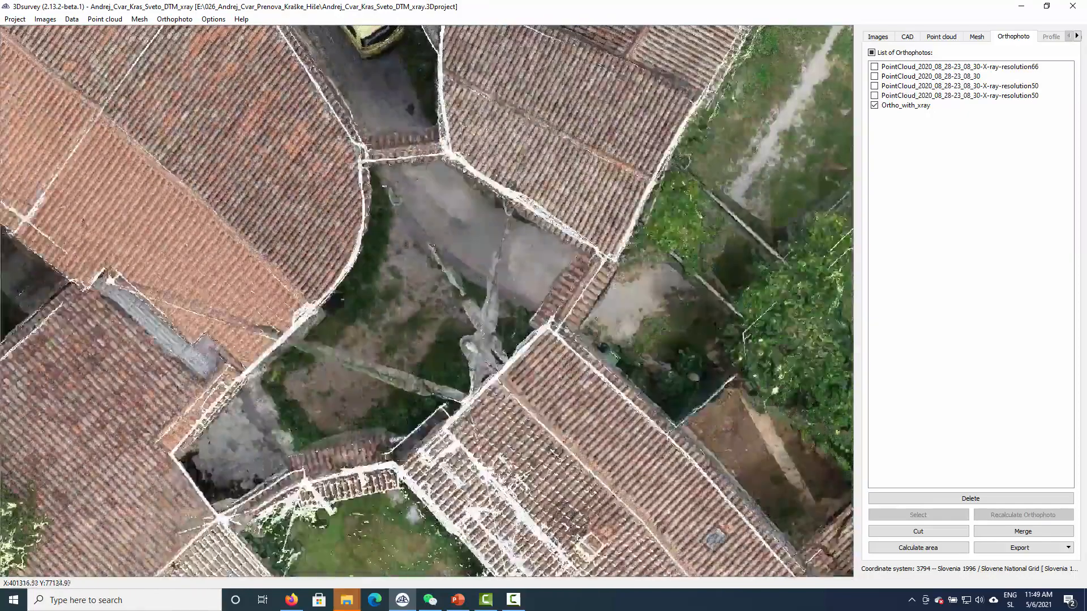
drag(366, 561, 158, 56)
drag(521, 140, 313, 264)
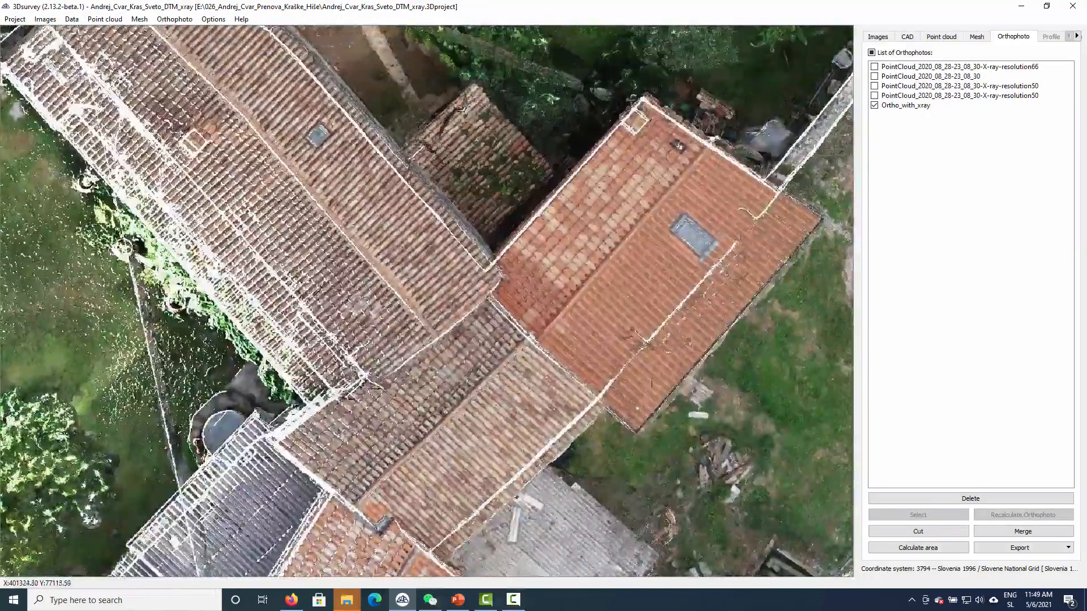
- Show only the last-listed X-ray-resolution50 layer and examine the outlines of the connected houses and neighbouring buildings
click(875, 95)
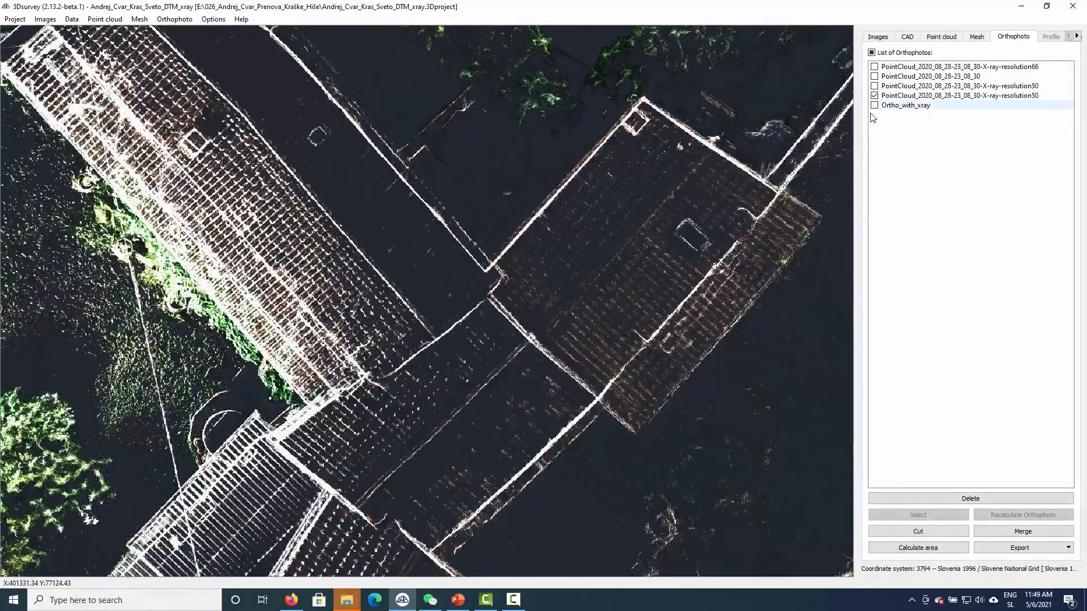
scroll(688, 203, down, 3)
drag(728, 572, 607, 400)
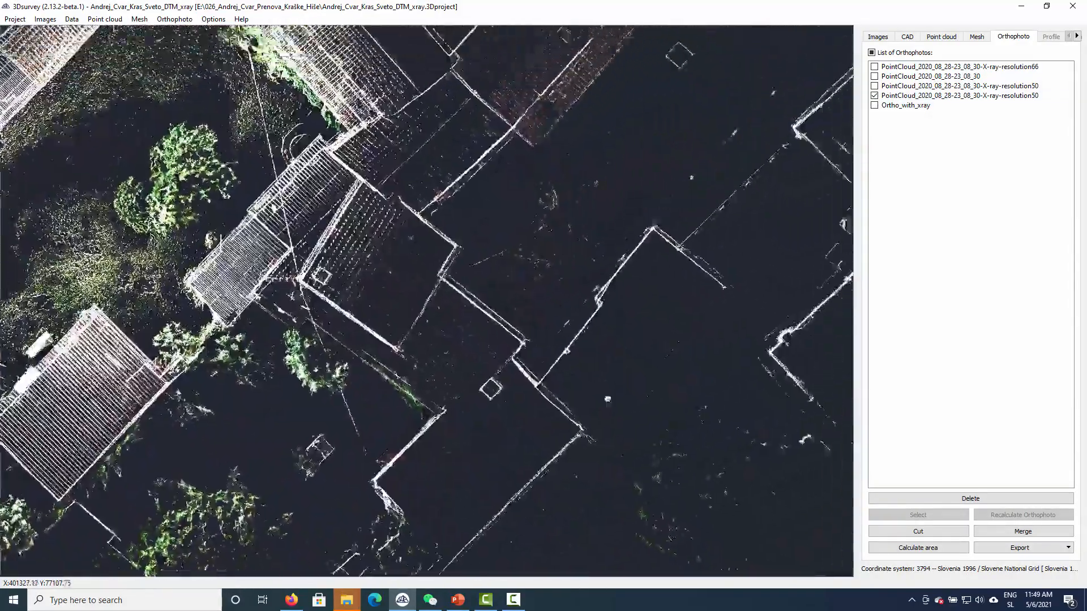
drag(663, 59, 730, 263)
drag(775, 101, 509, 450)
- Switch to the X-ray-resolution66 layer and examine the buildings around the courtyard
click(875, 95)
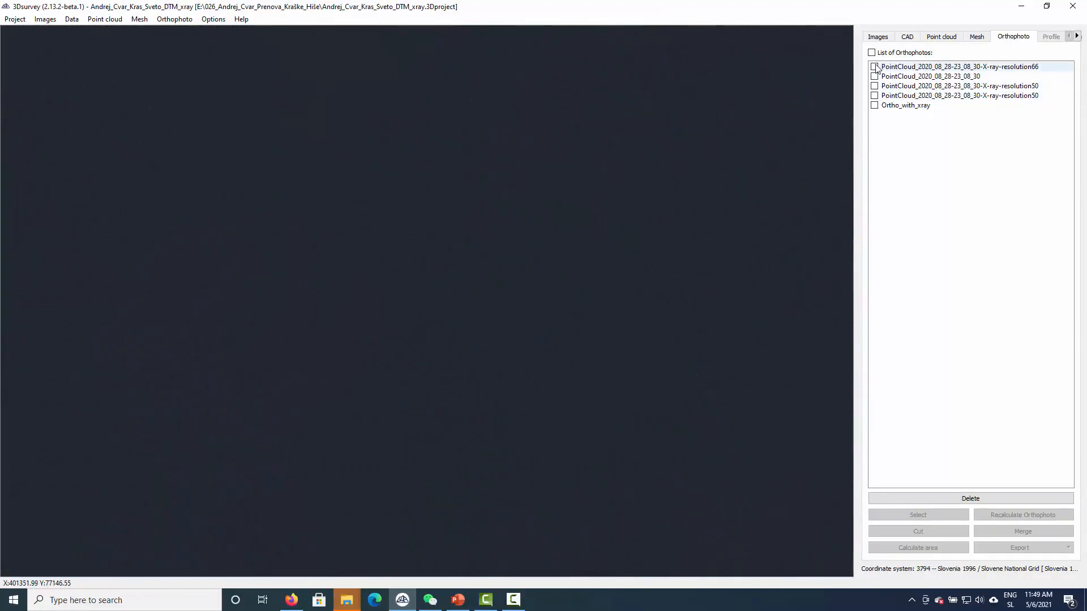
click(875, 66)
mouse_move(408, 453)
mouse_down()
mouse_move(685, 153)
mouse_move(726, 124)
mouse_move(503, 238)
mouse_up()
mouse_move(527, 444)
mouse_down()
mouse_move(715, 111)
mouse_move(610, 304)
mouse_up()
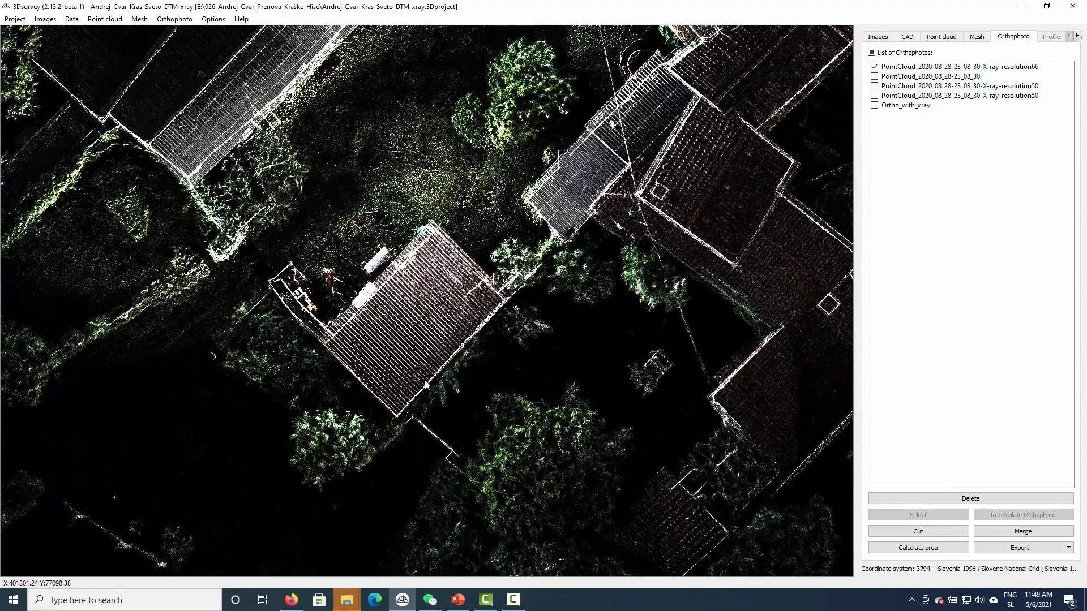
- Switch back to the Ortho_with_xray orthophoto alone and examine the roofs and walls around the lane
click(875, 106)
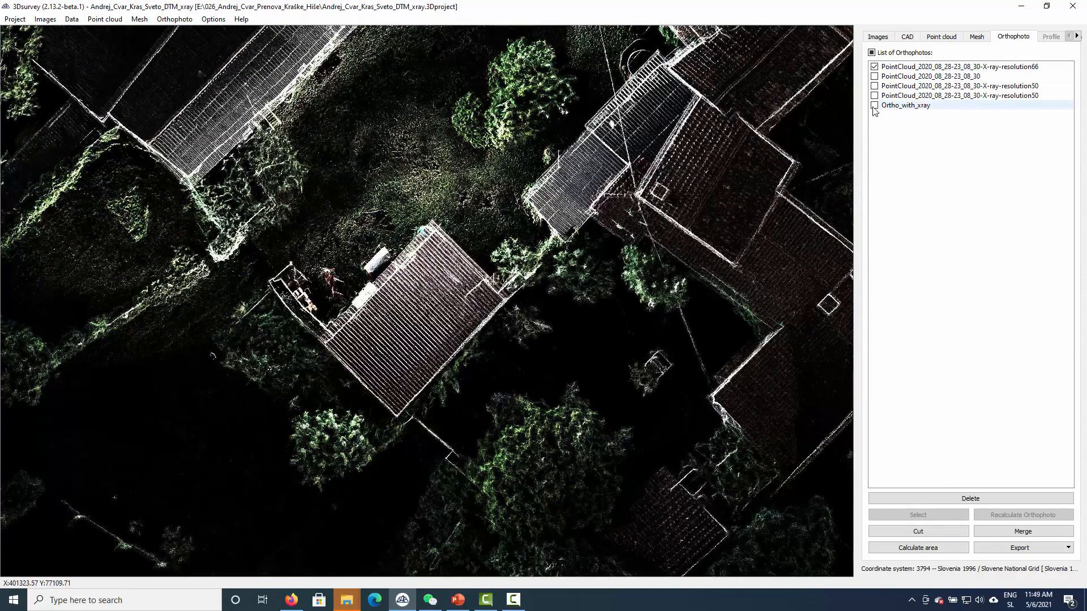
click(875, 67)
drag(712, 185, 355, 433)
drag(587, 247, 425, 439)
drag(436, 210, 830, 308)
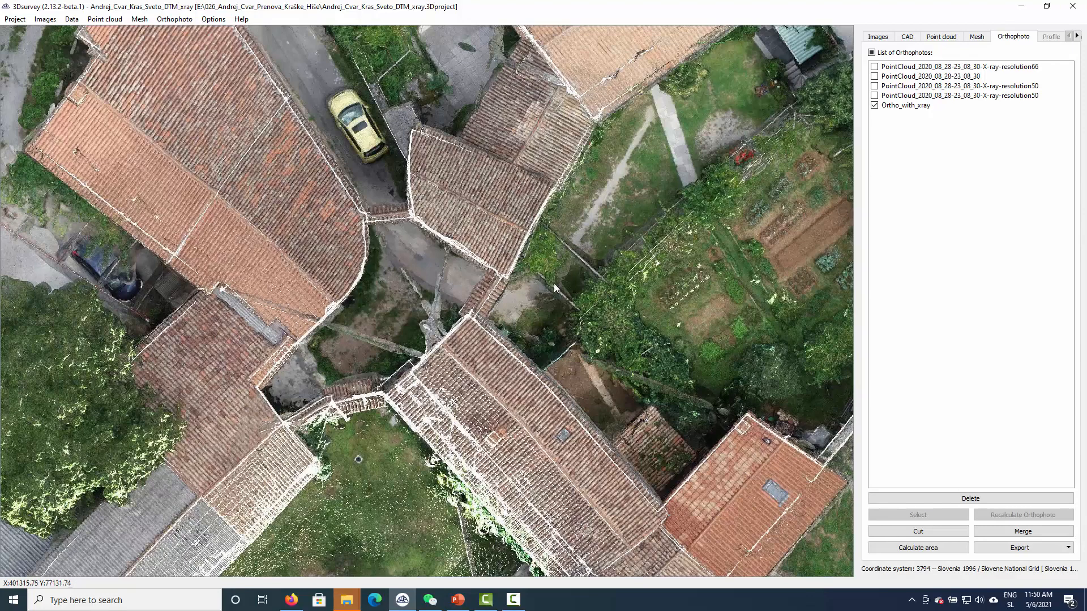
- Display the PointCloud_2020_08_28-23_08_30 regular grid mesh in 3D with its triangle grid shown
click(977, 37)
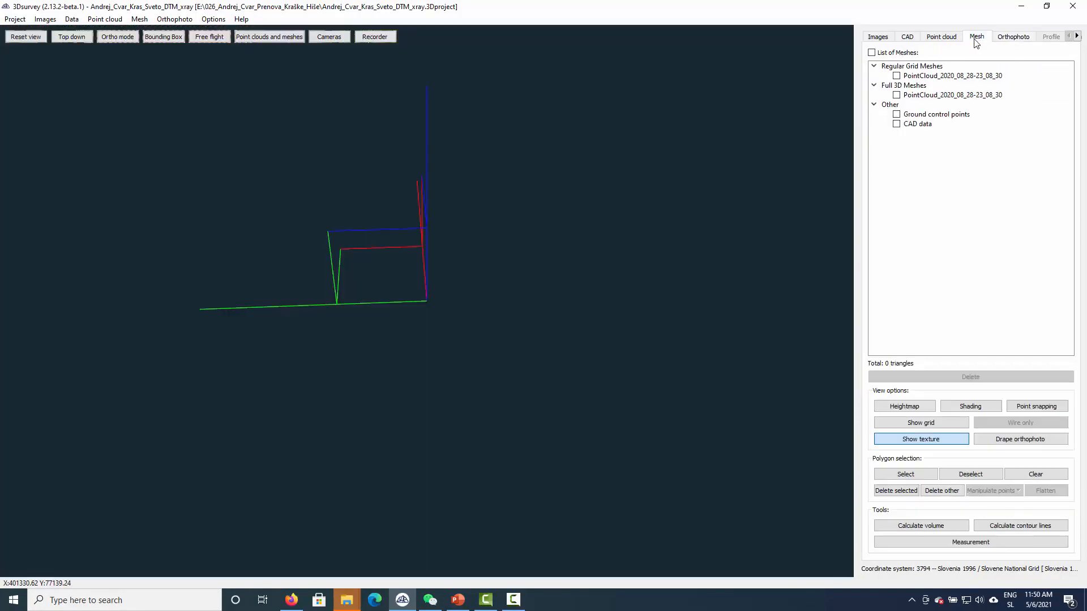
click(896, 77)
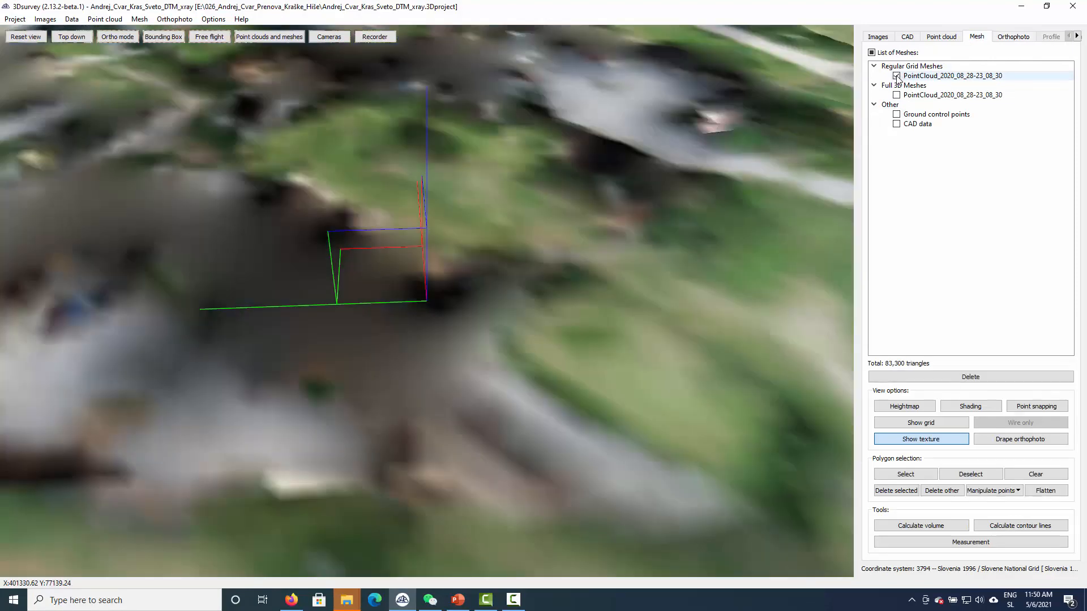
scroll(269, 329, down, 5)
drag(299, 366, 418, 296)
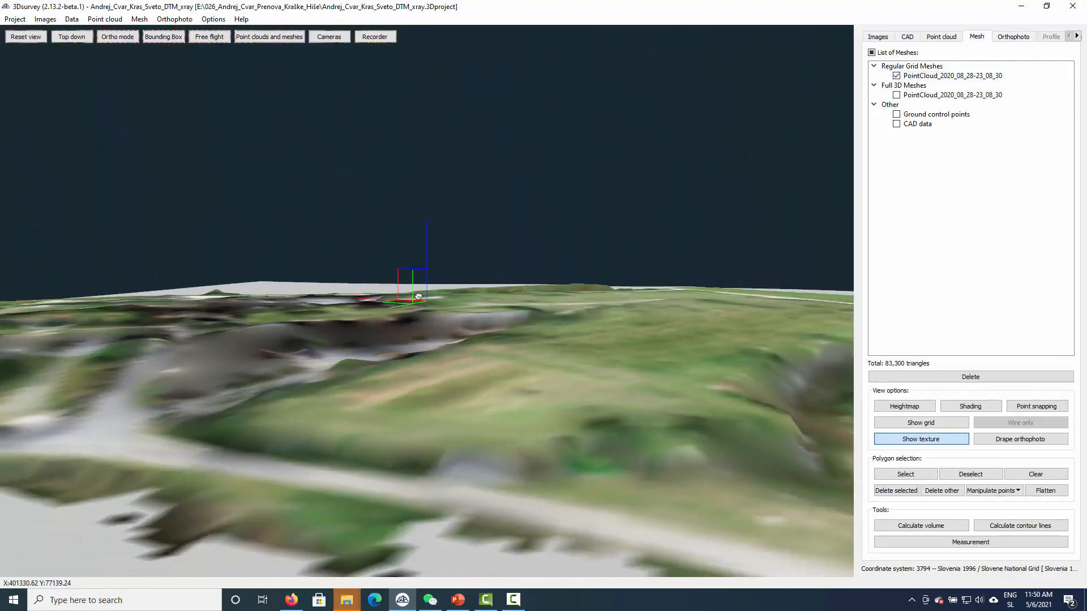
click(942, 422)
drag(544, 392, 409, 406)
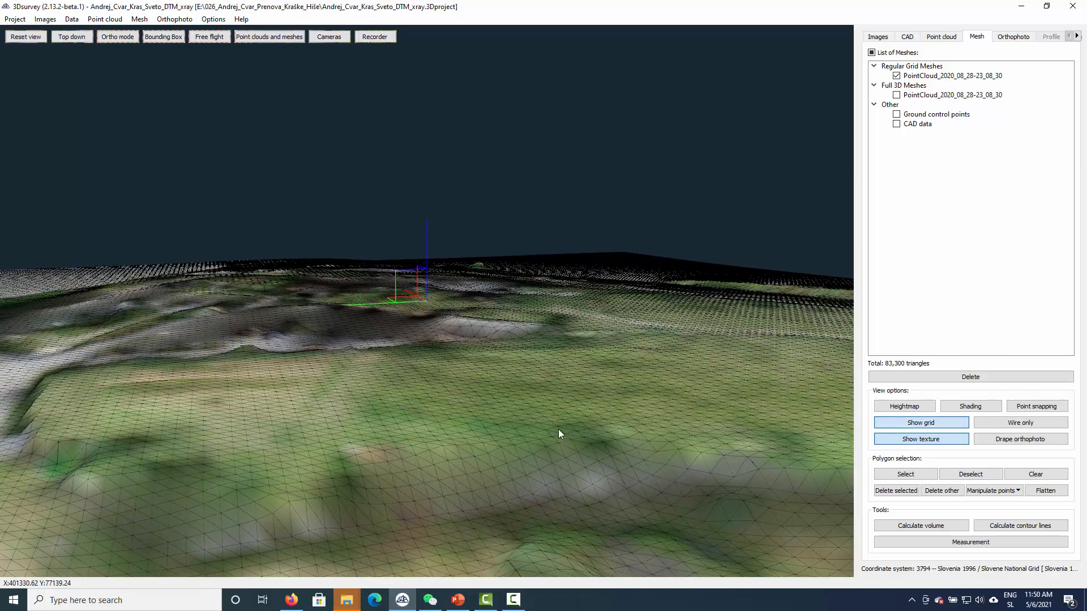
drag(569, 429, 608, 429)
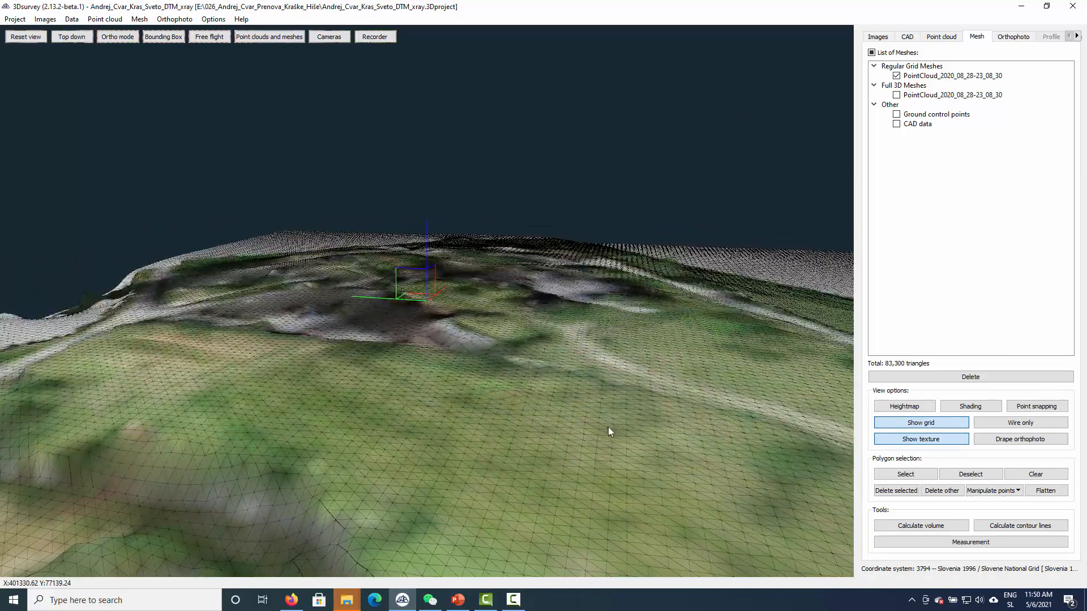
- Drape the Ortho_with_xray orthophoto over the PointCloud_2020_08_28-23_08_30 regular grid mesh
click(1017, 445)
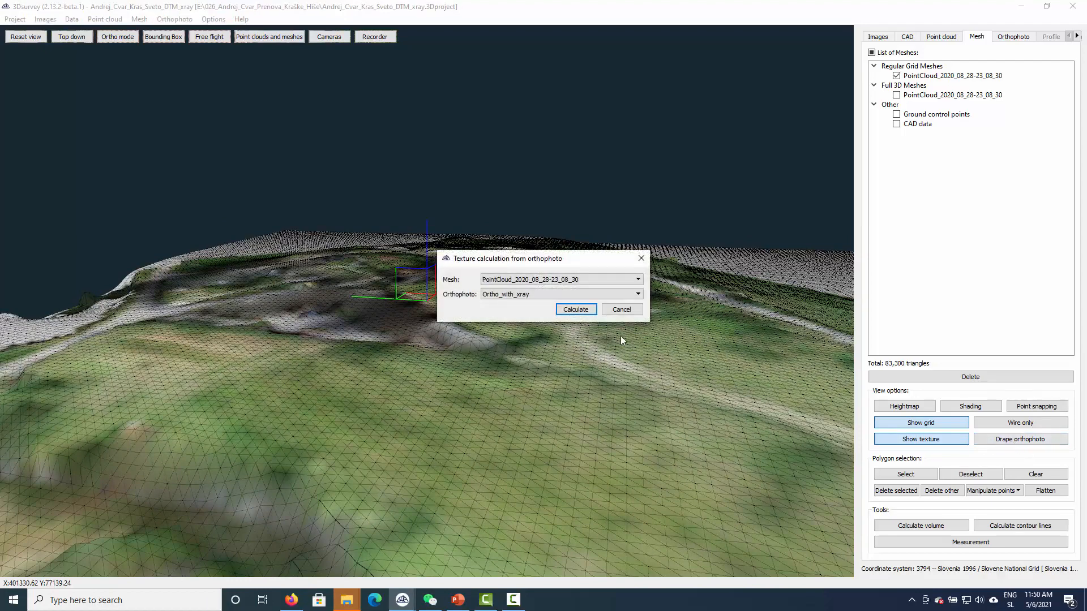
click(572, 296)
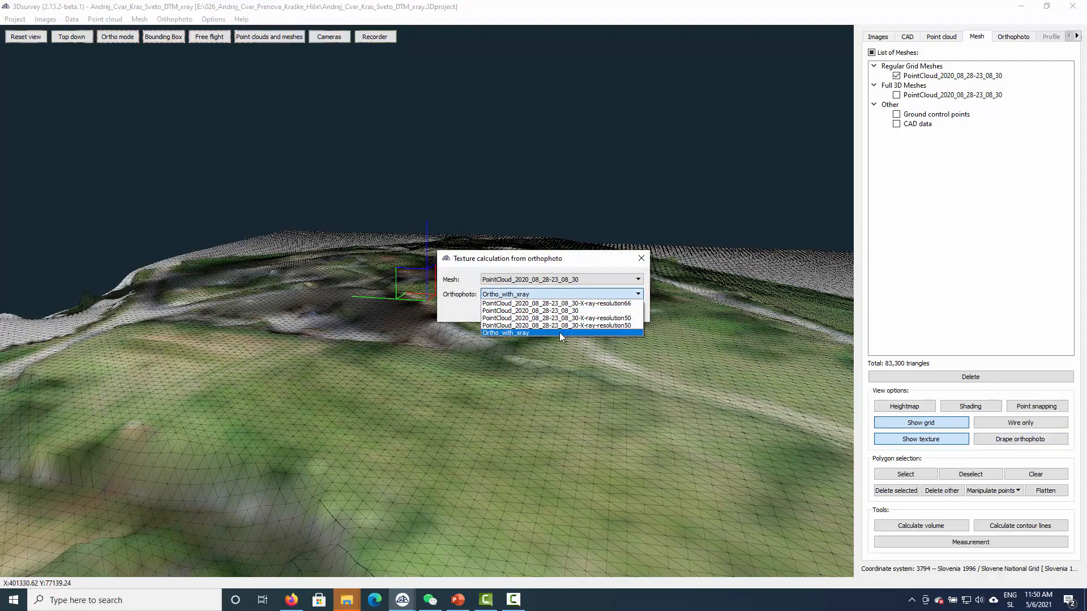
click(503, 335)
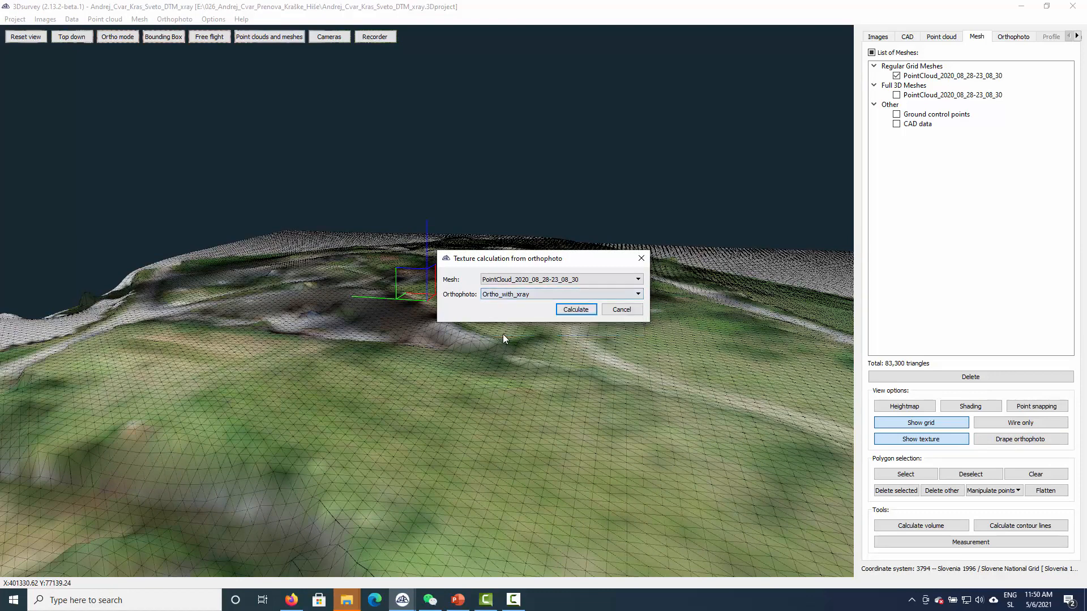
click(575, 312)
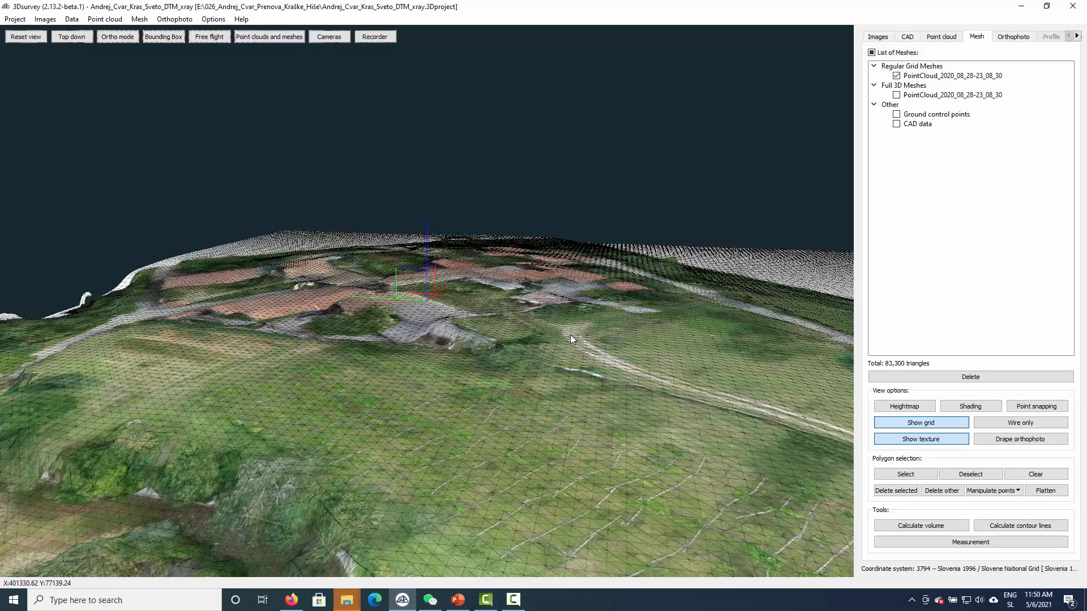
- Examine the X-ray wall lines on the draped terrain mesh around the courtyard, the lane and the connected houses
drag(439, 300, 322, 217)
scroll(322, 216, up, 10)
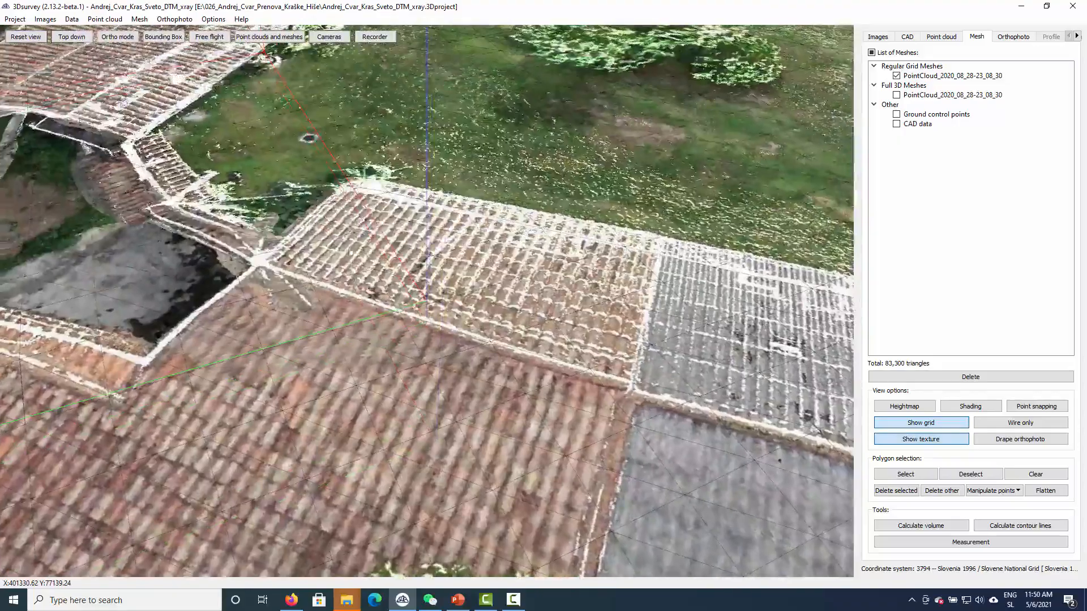
double_click(253, 240)
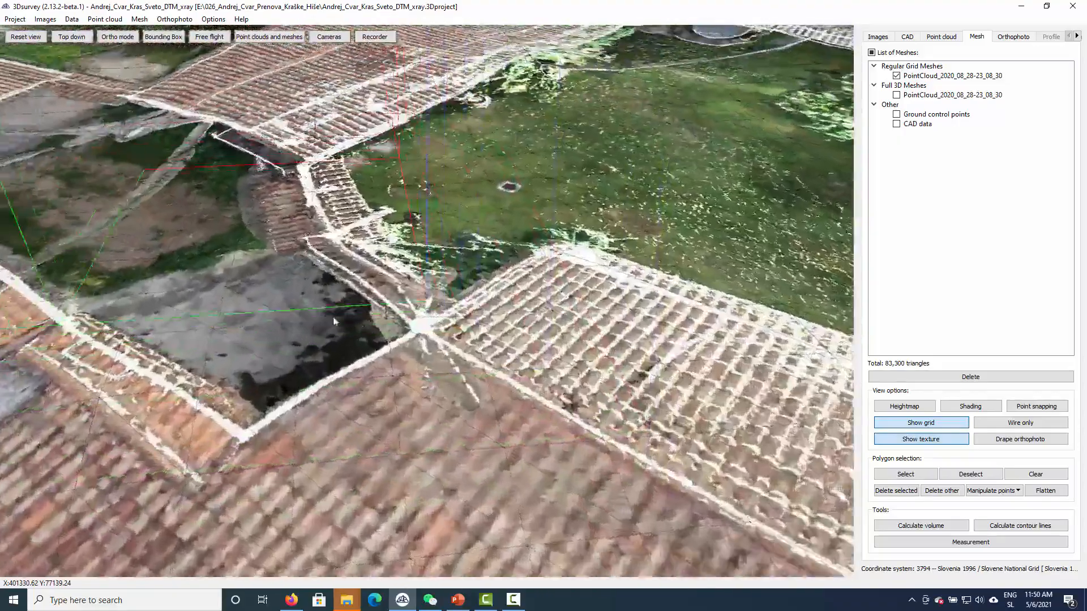
drag(253, 240, 362, 360)
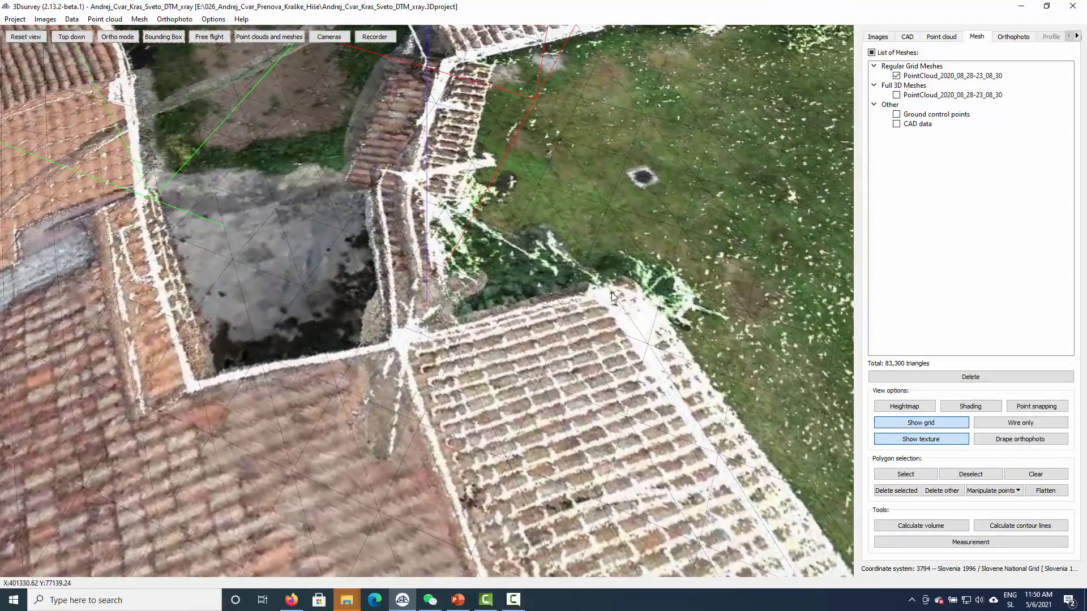
right_drag(136, 54, 395, 350)
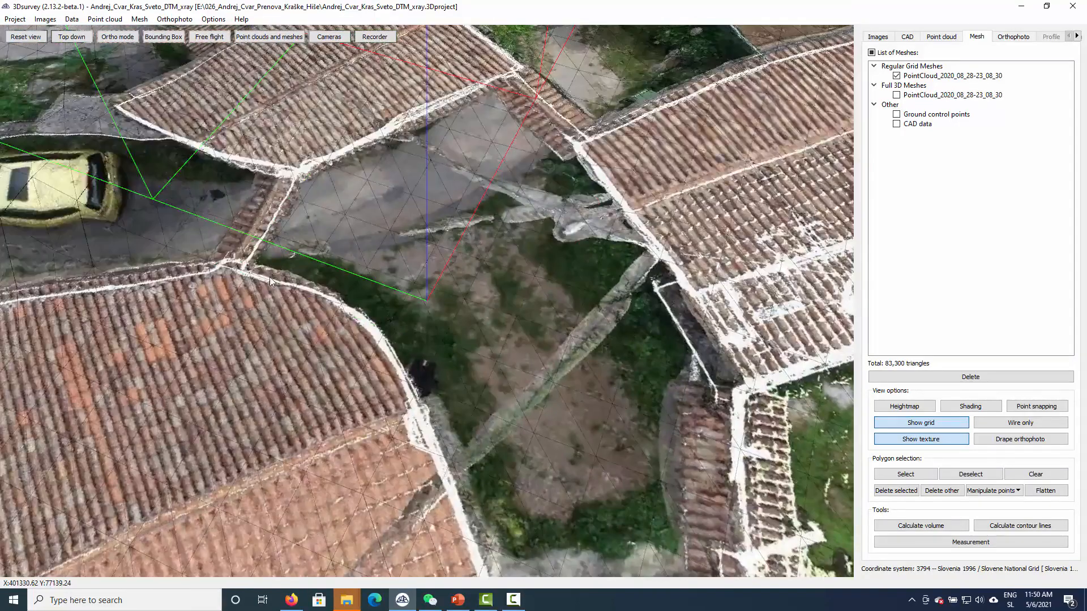
right_drag(270, 277, 90, 396)
right_drag(775, 330, 286, 367)
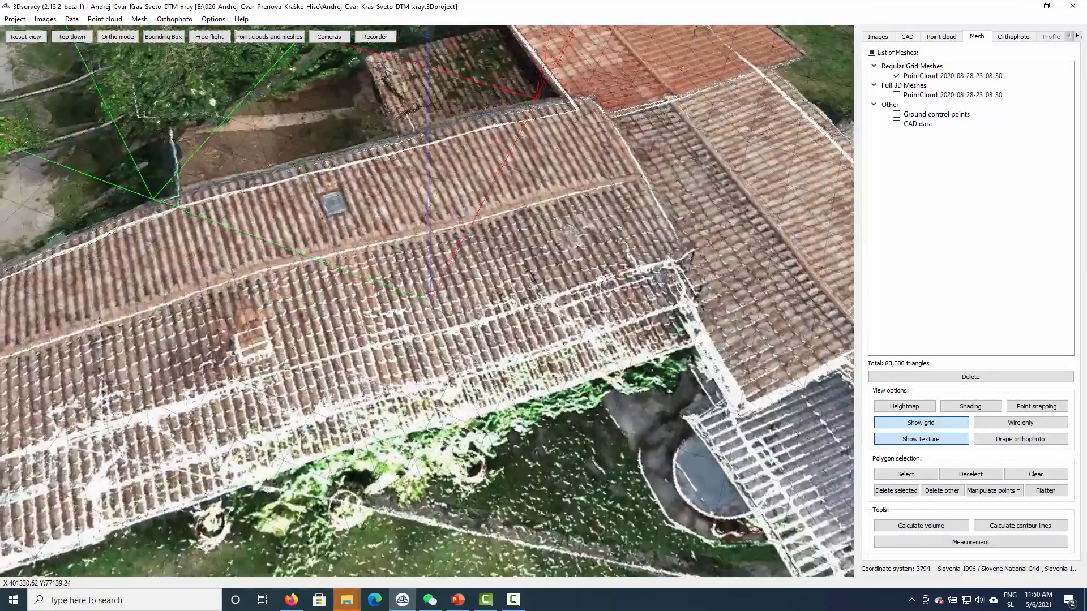
right_drag(507, 324, 399, 416)
drag(399, 416, 549, 340)
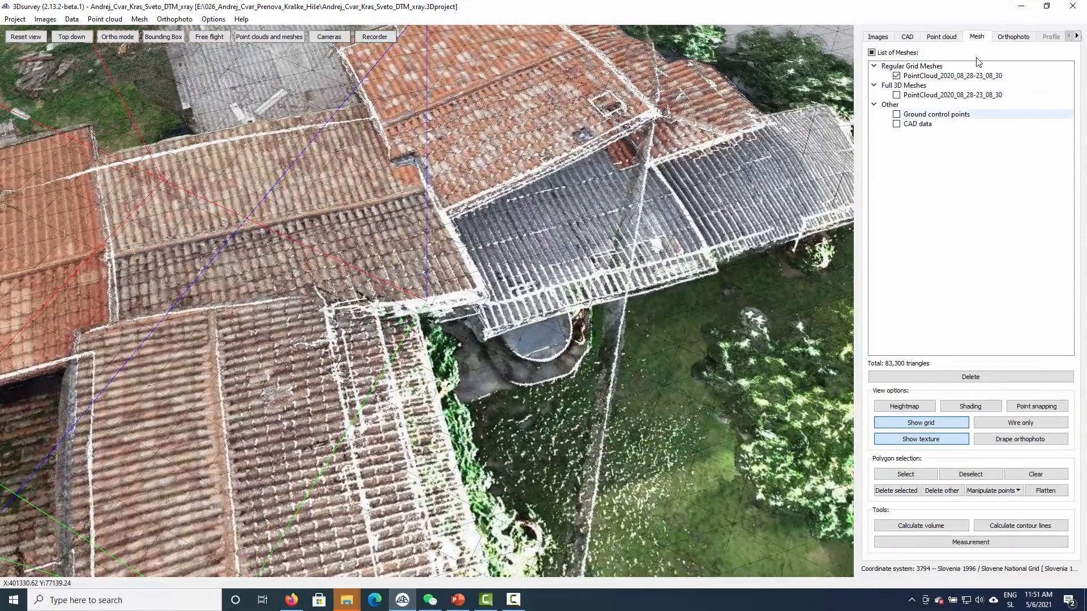
- Remove the draped texture from the regular grid mesh and drape the PointCloud_2020_08_28-23_08_30-X-ray-resolution66 image over it
right_click(941, 75)
click(984, 105)
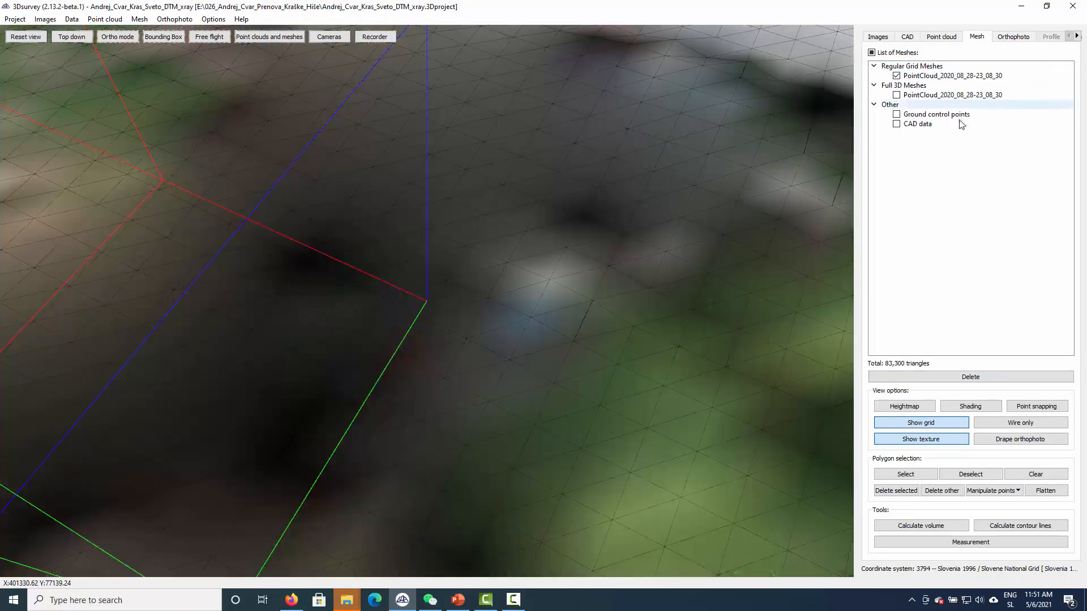
click(1020, 440)
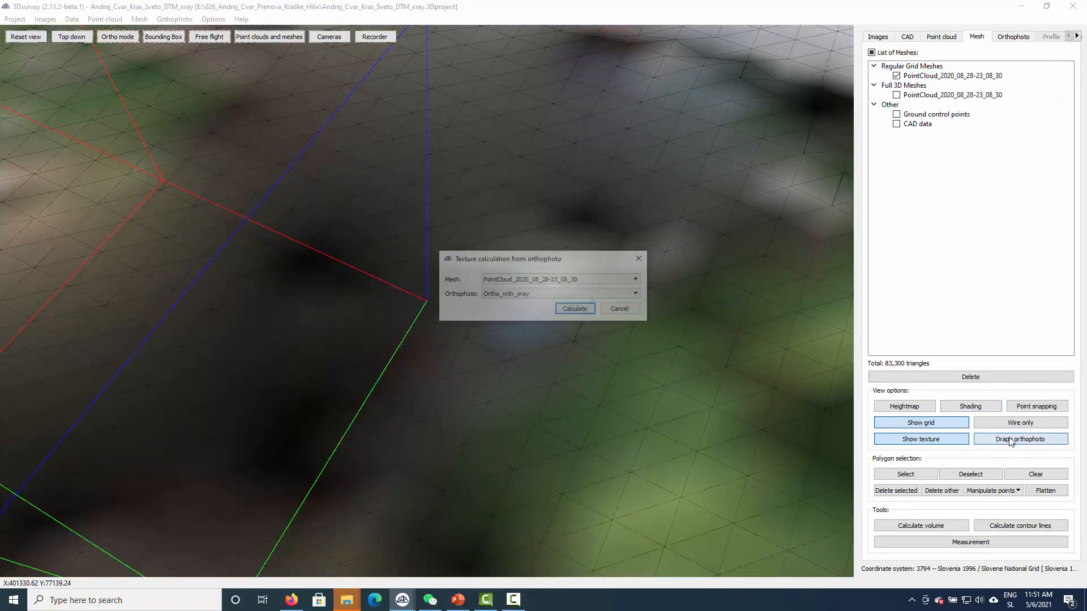
click(601, 294)
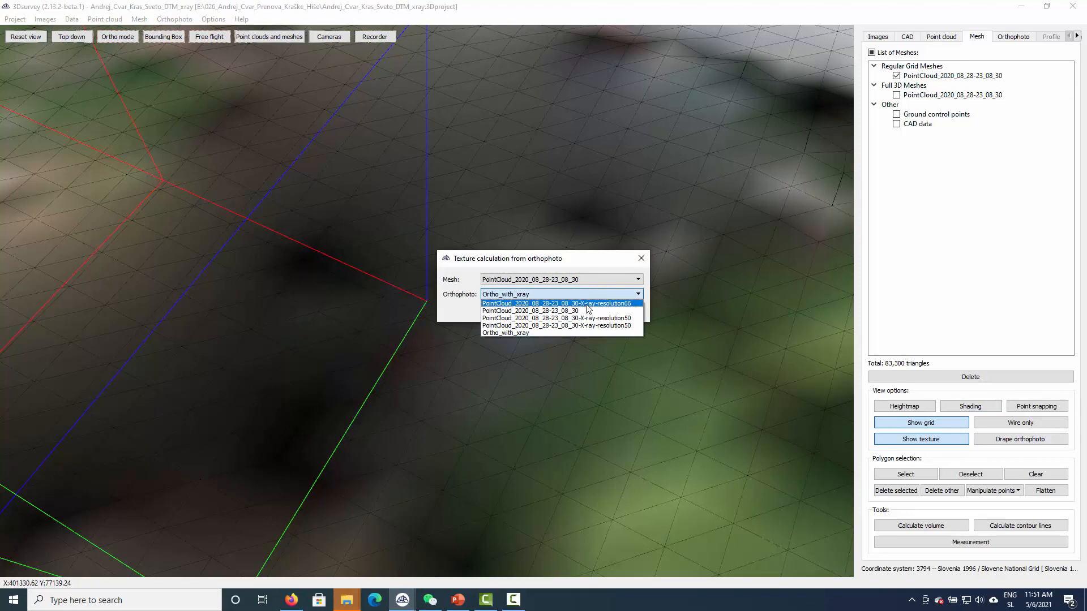
click(589, 304)
click(577, 310)
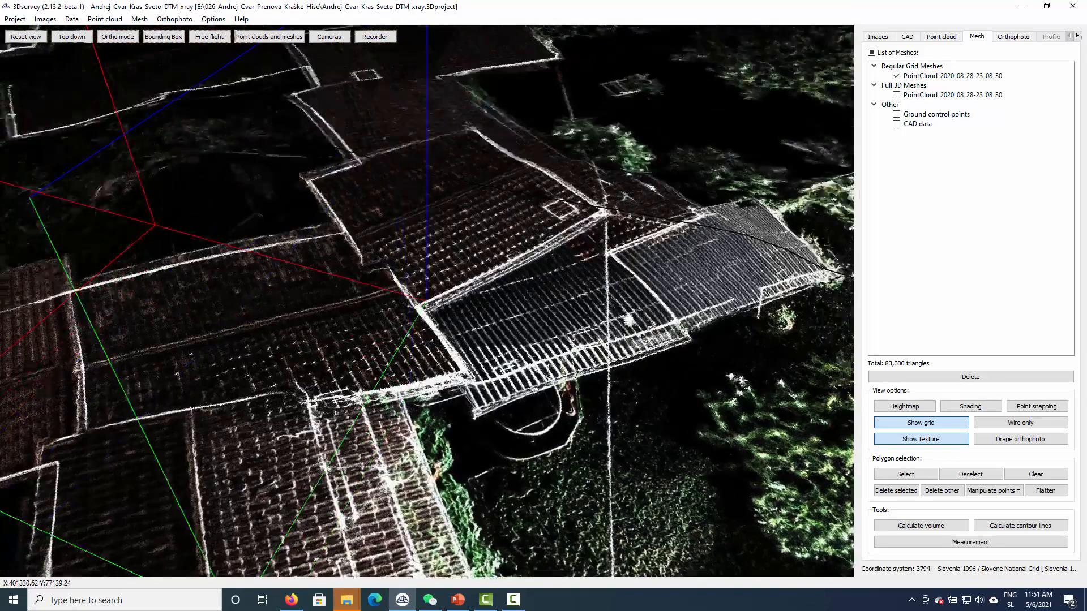
- Examine the X-ray wall outlines of the connected houses on the draped mesh from several angles
drag(535, 390, 534, 438)
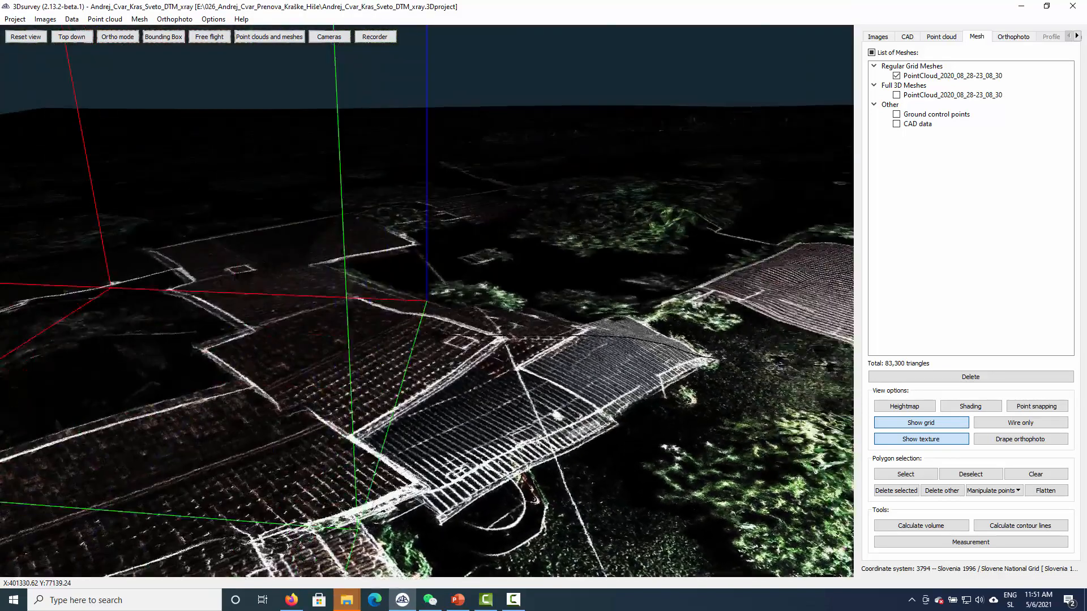
right_drag(535, 448, 438, 300)
drag(439, 301, 568, 372)
drag(782, 383, 659, 317)
right_drag(660, 317, 305, 161)
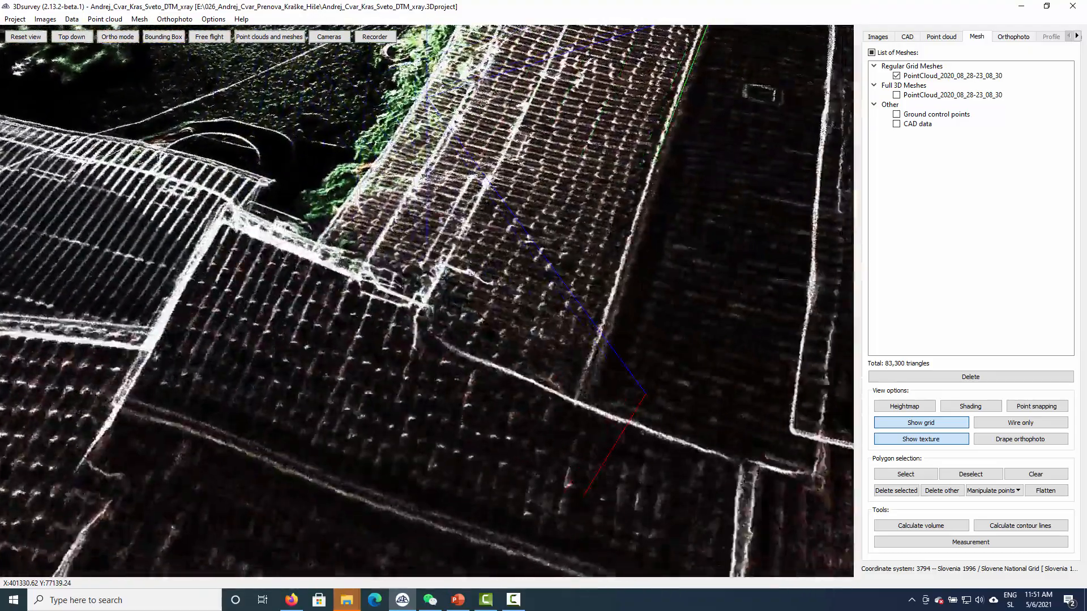
- Examine the X-ray image on the draped terrain mesh over the whole courtyard block and around the curved lane wall
drag(465, 266, 575, 255)
right_drag(555, 241, 325, 499)
scroll(461, 319, down, 3)
scroll(461, 319, down, 4)
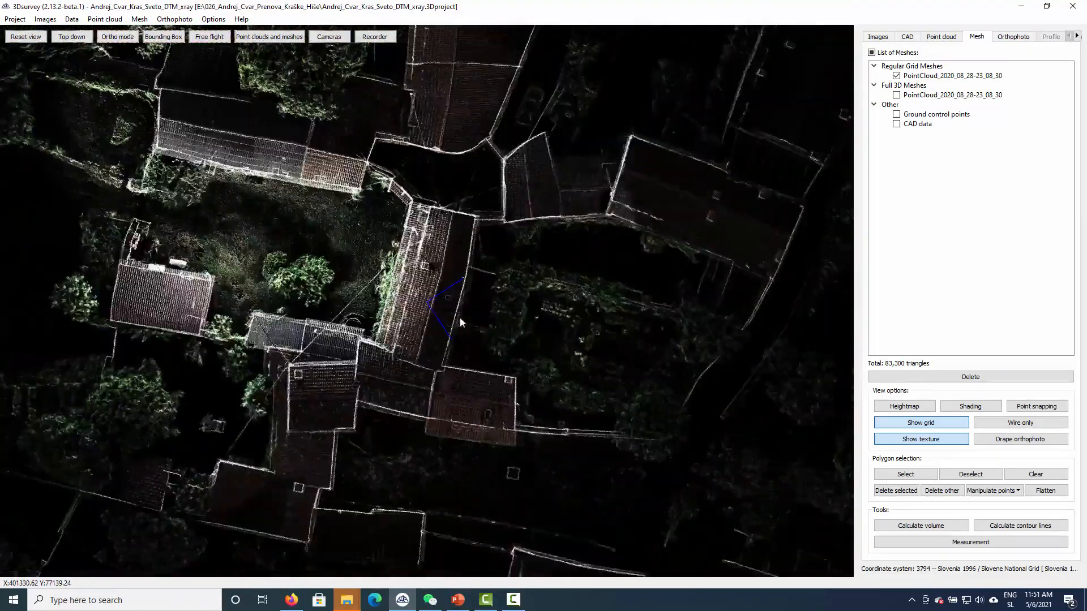
drag(395, 181, 395, 178)
right_drag(394, 178, 371, 374)
drag(371, 373, 465, 327)
scroll(437, 317, up, 3)
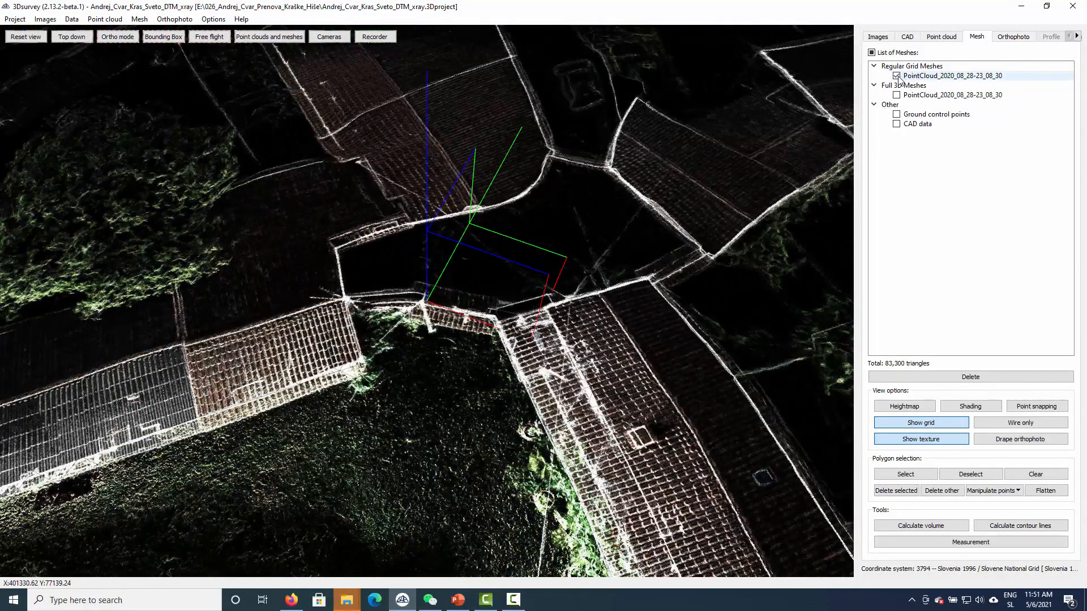
- Remove the texture from the regular grid mesh and drape the PointCloud_2020_08_28-23_08_30-X-ray-resolution50 image over it
right_click(942, 77)
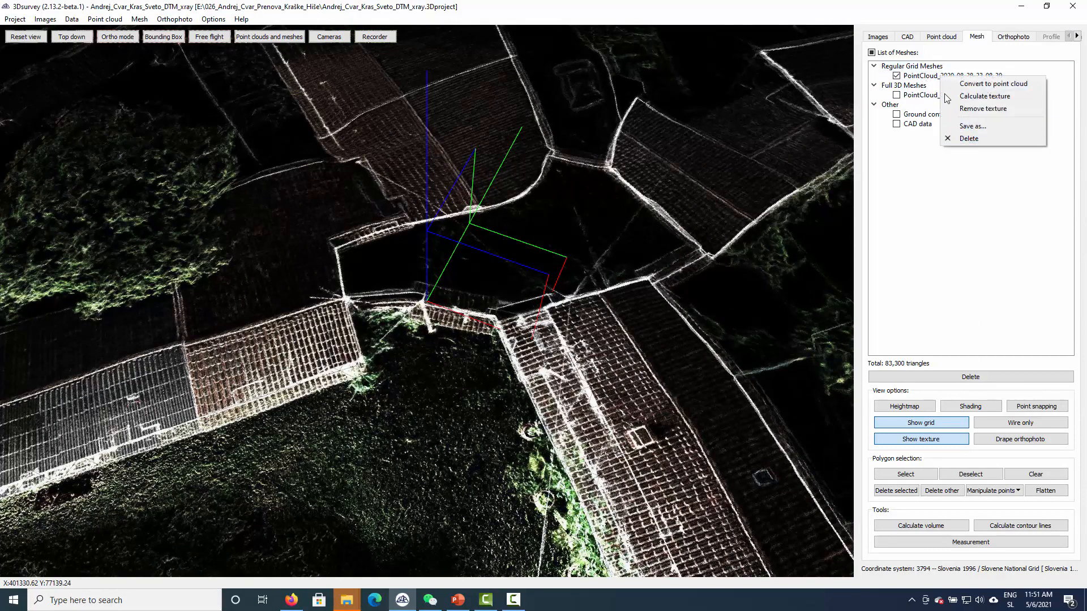
click(971, 109)
click(990, 441)
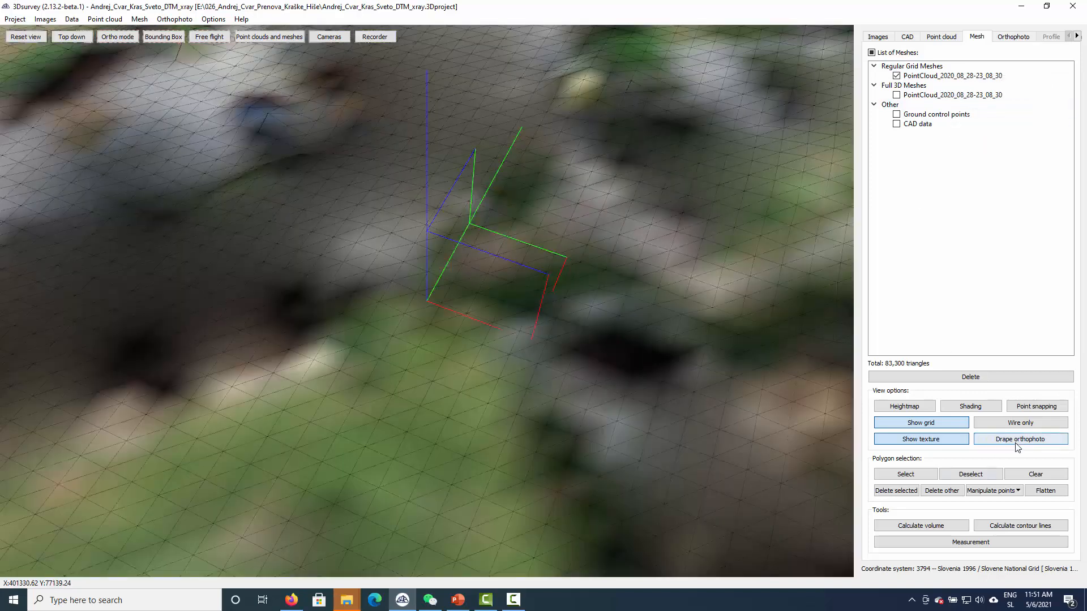
click(583, 295)
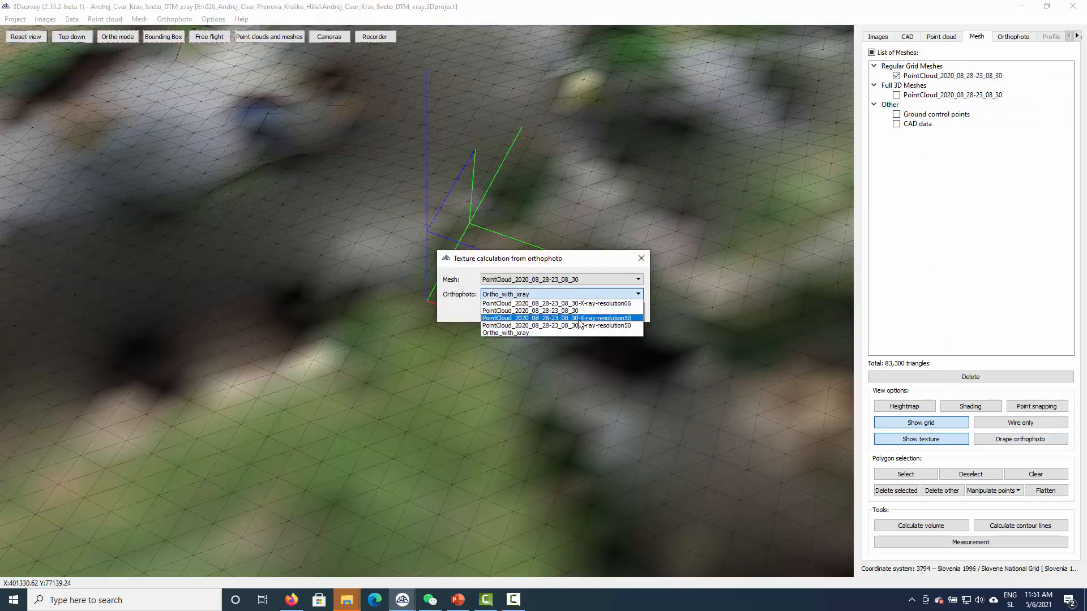
click(584, 318)
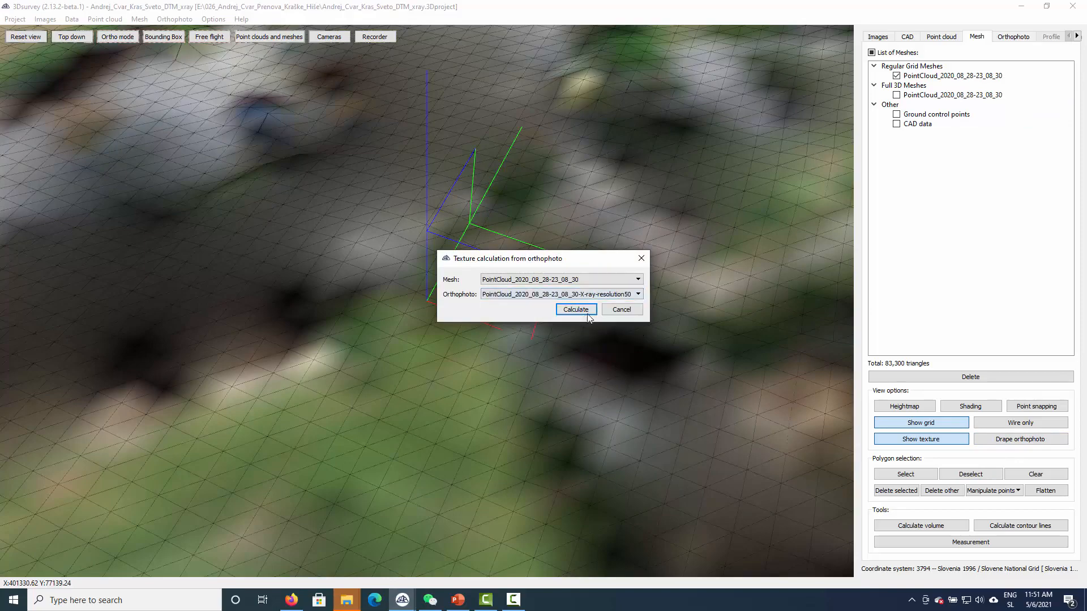
click(576, 310)
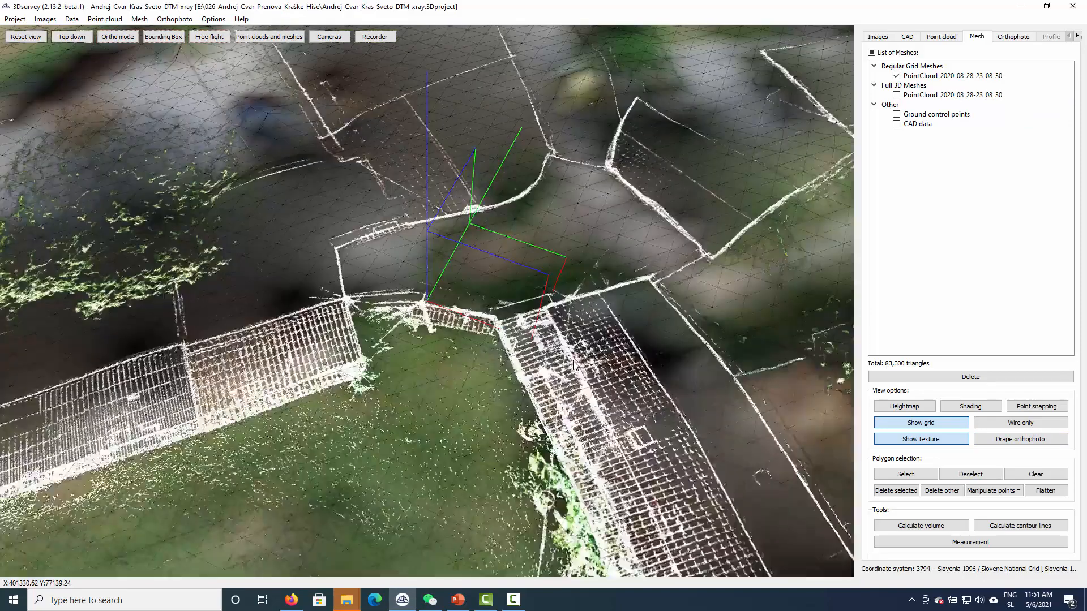
- Inspect the white wall lines on the newly draped mesh, from the curved lane wall out to the whole settlement
drag(450, 362, 513, 401)
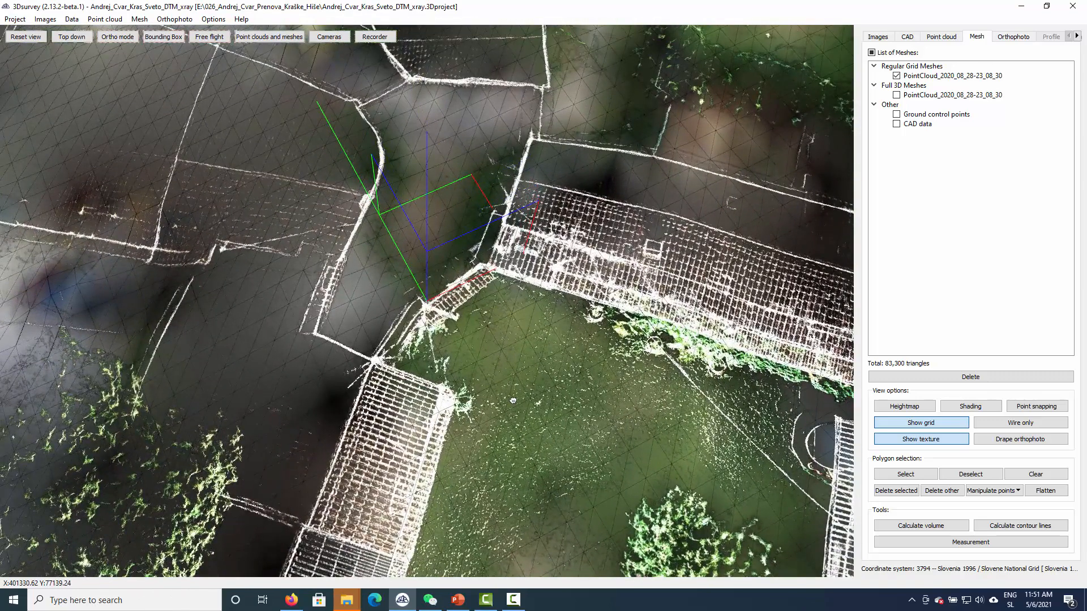
scroll(363, 207, up, 10)
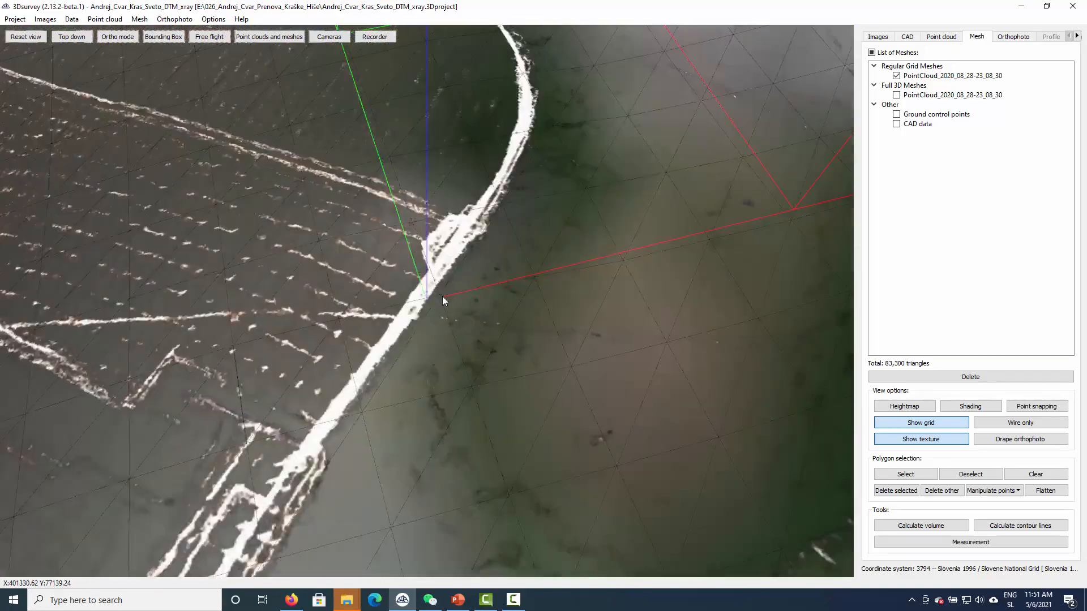
drag(443, 297, 635, 266)
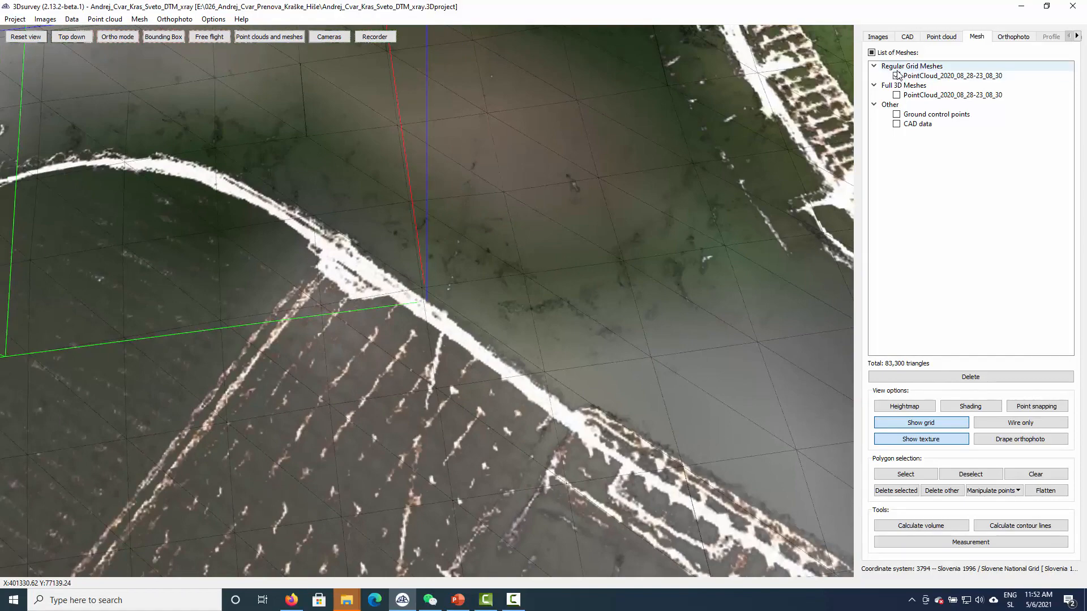
scroll(742, 201, down, 5)
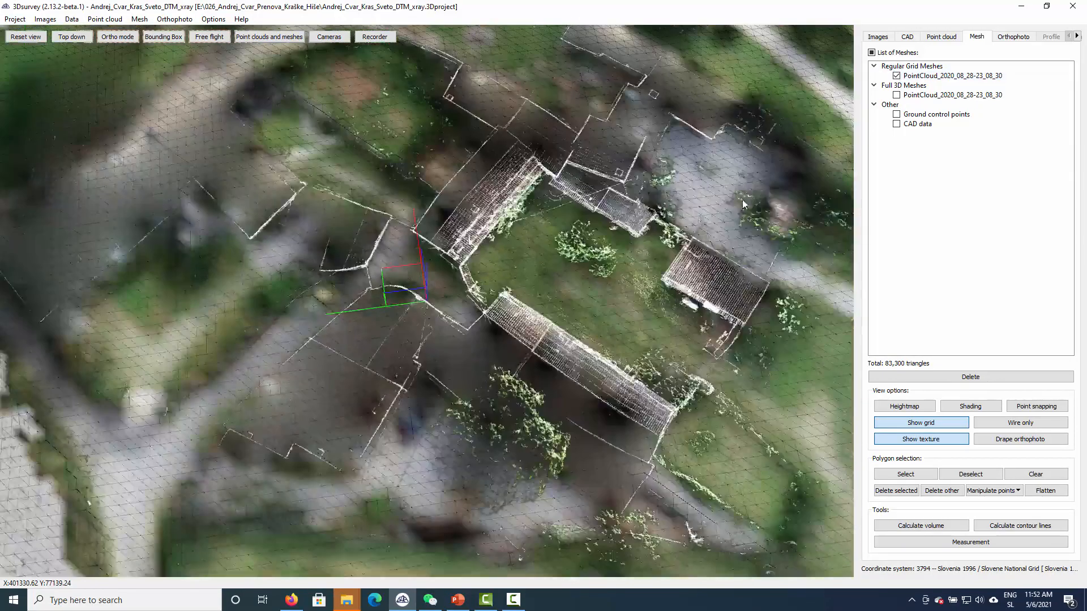
drag(634, 371, 526, 312)
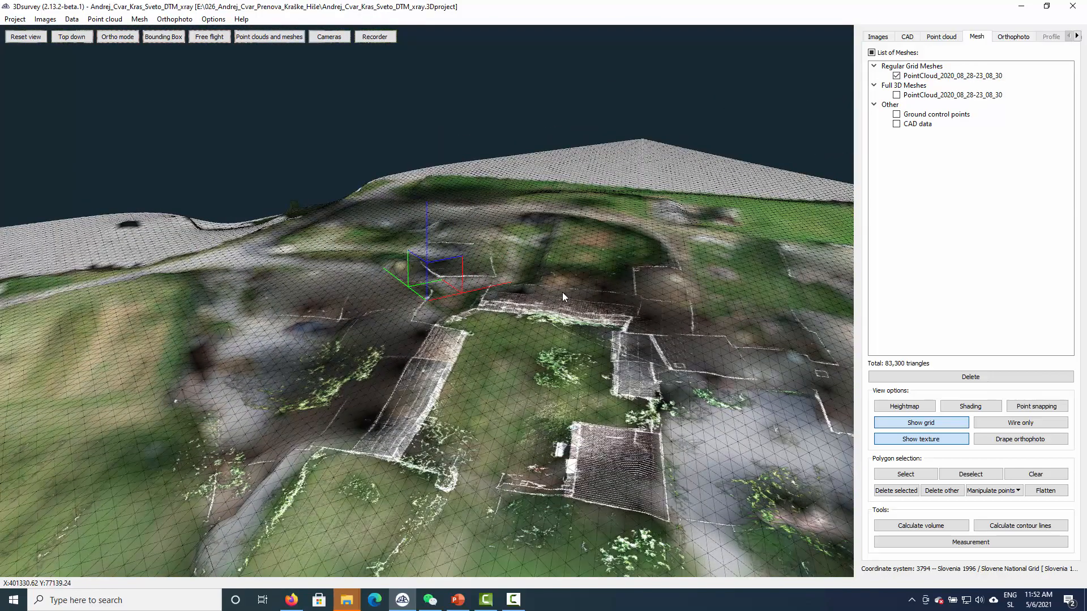
- Check the courtyard walls with the point cloud displayed, and hide the PointCloud_2020_08_28-23_08_30 point cloud
click(913, 38)
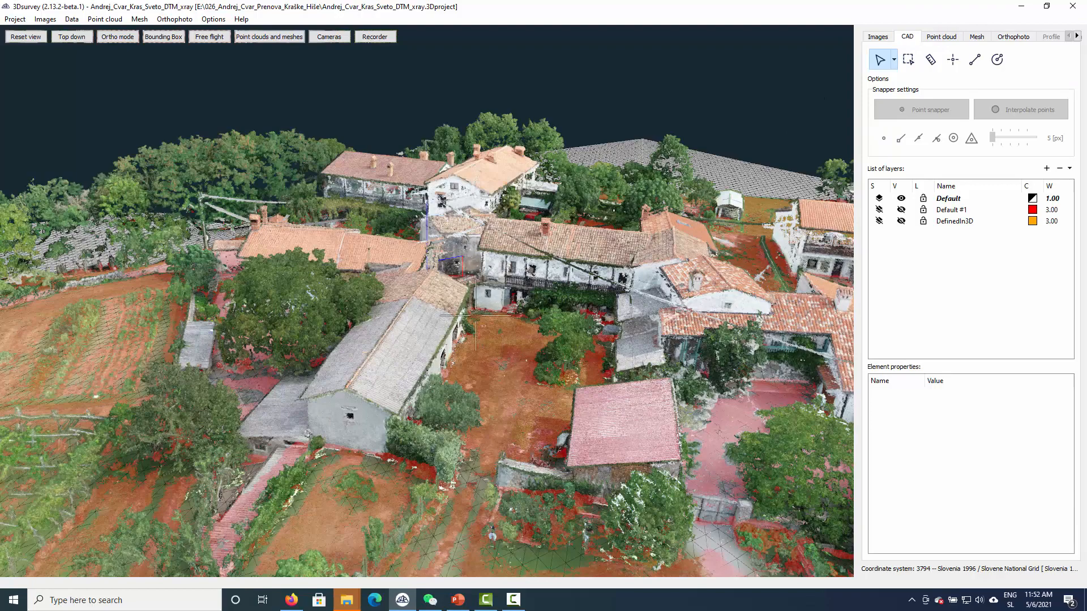
scroll(498, 340, up, 5)
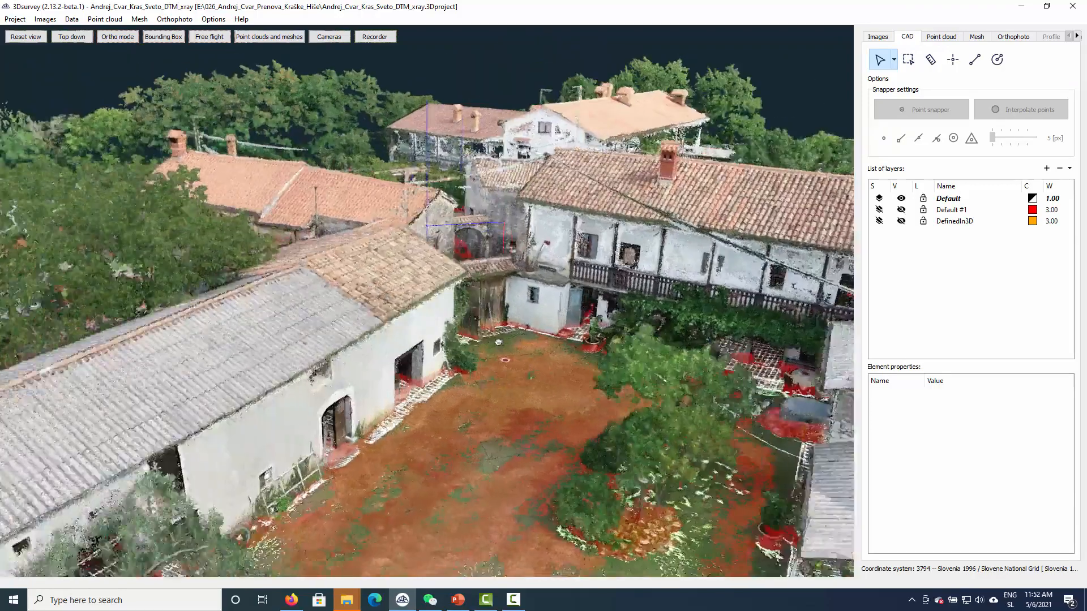
drag(498, 343, 480, 356)
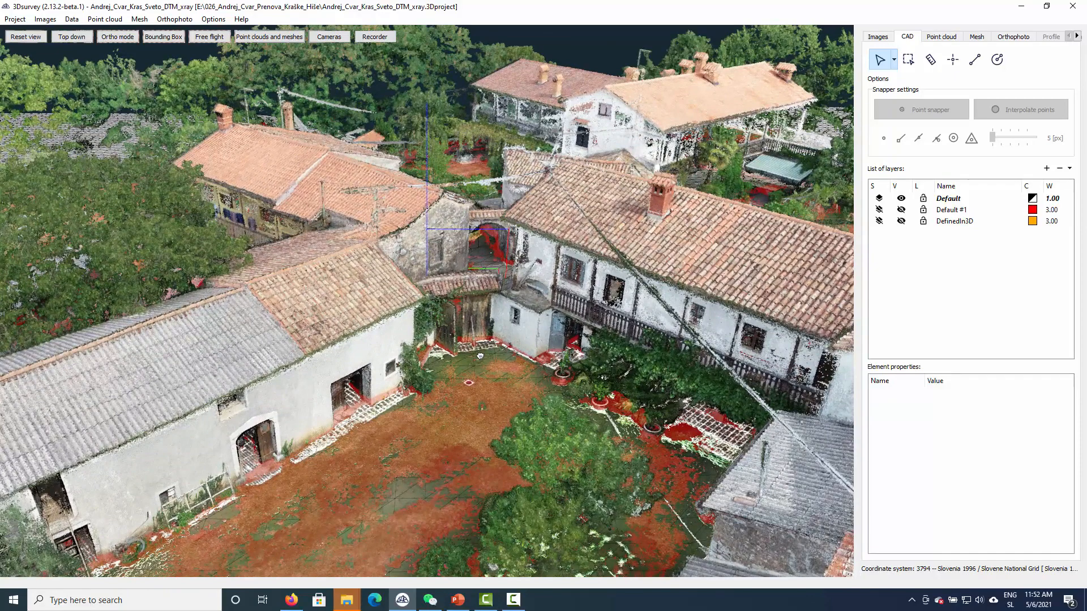
click(942, 37)
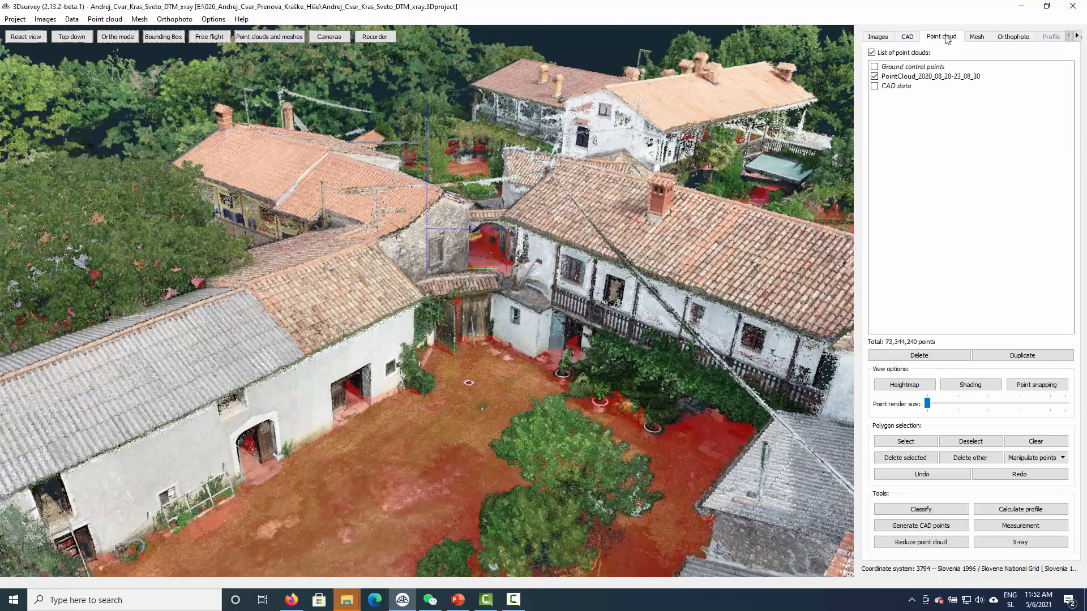
click(875, 77)
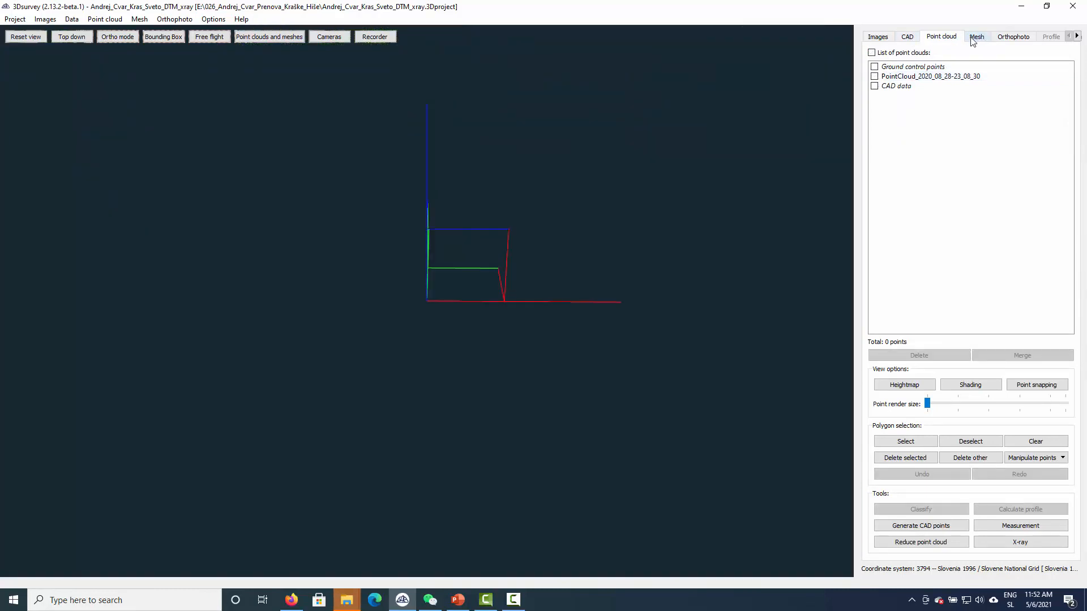
- Rename the Default #1 CAD layer to Buildings, make it the active layer and turn on its visibility
click(911, 37)
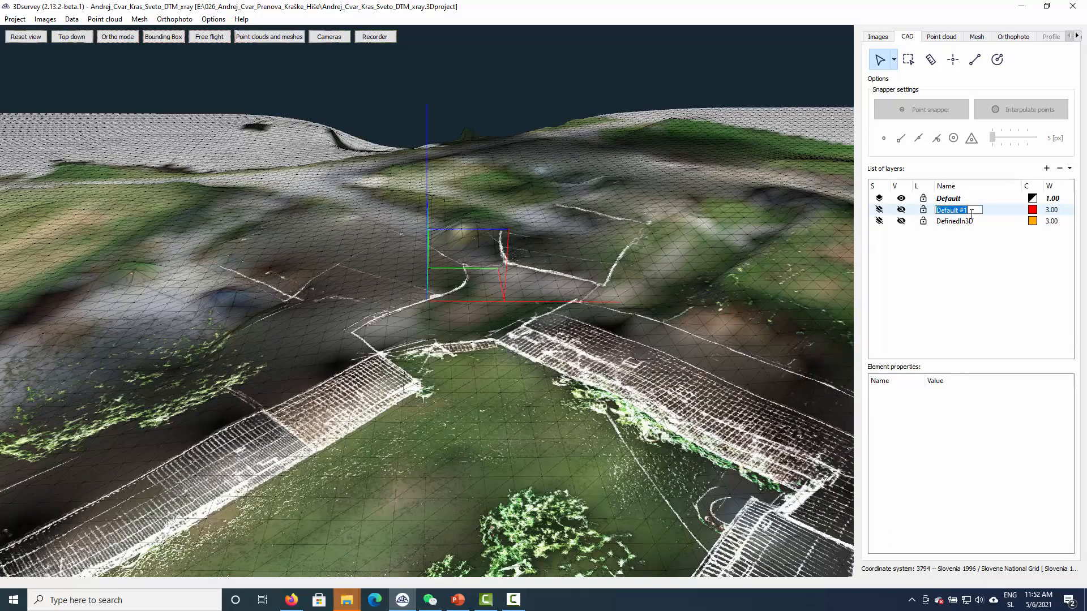
text(Buil)
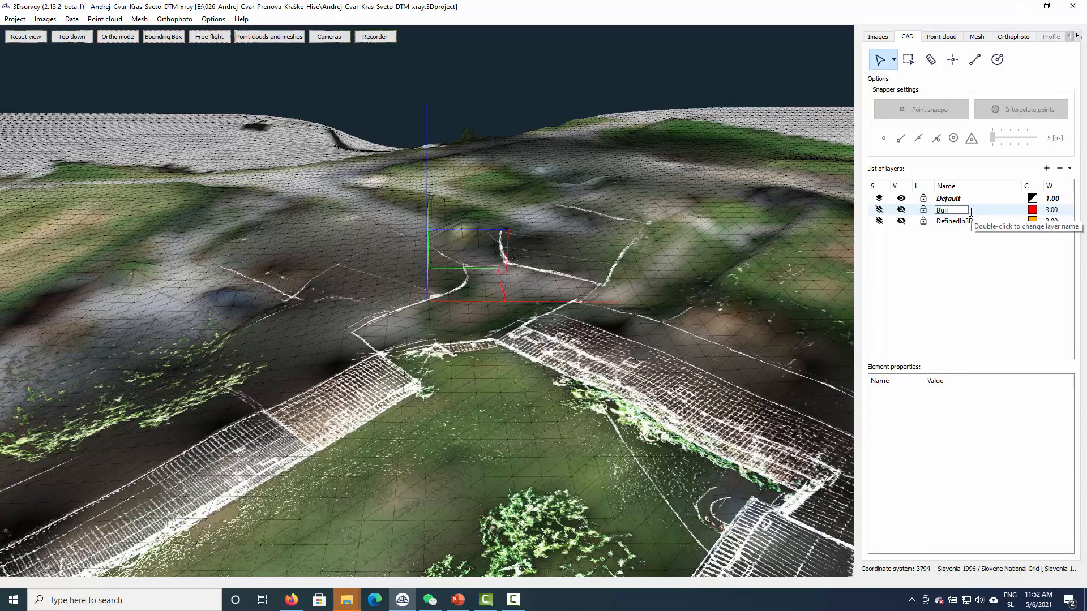
text(dings)
key(Return)
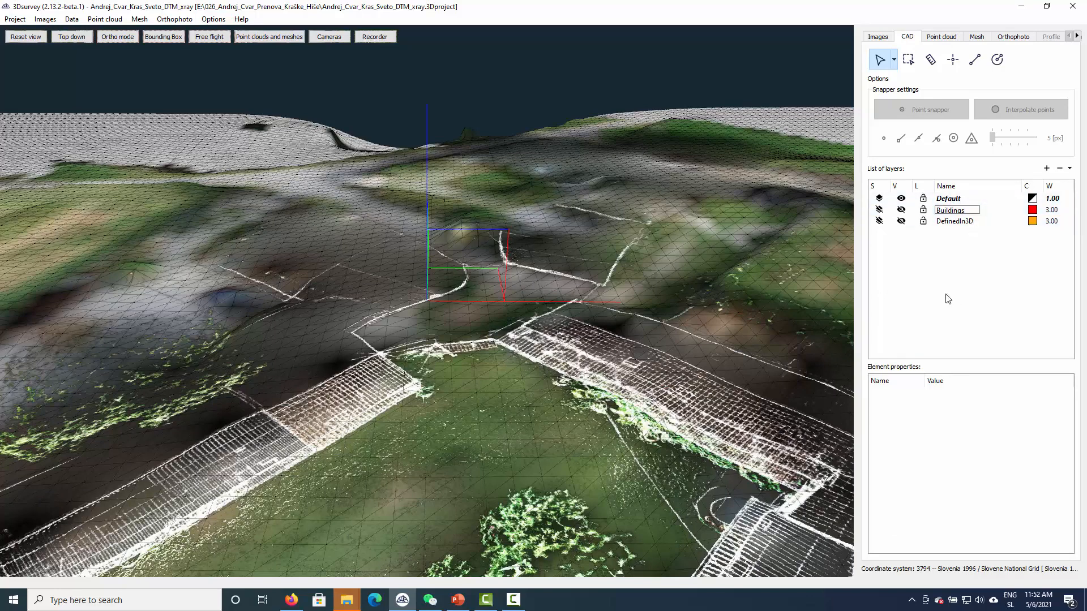
click(879, 210)
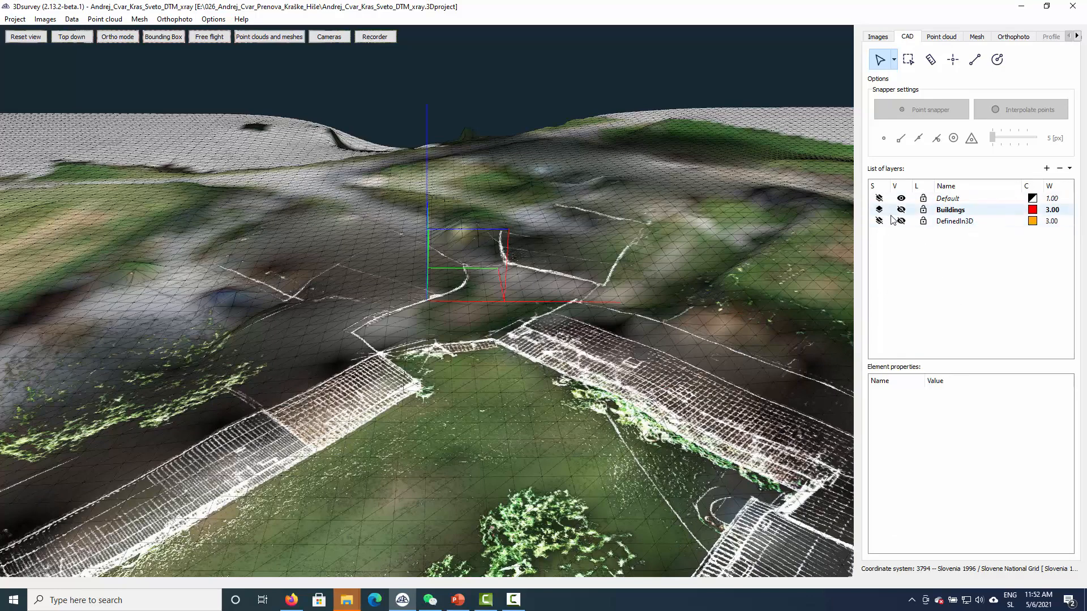
click(902, 209)
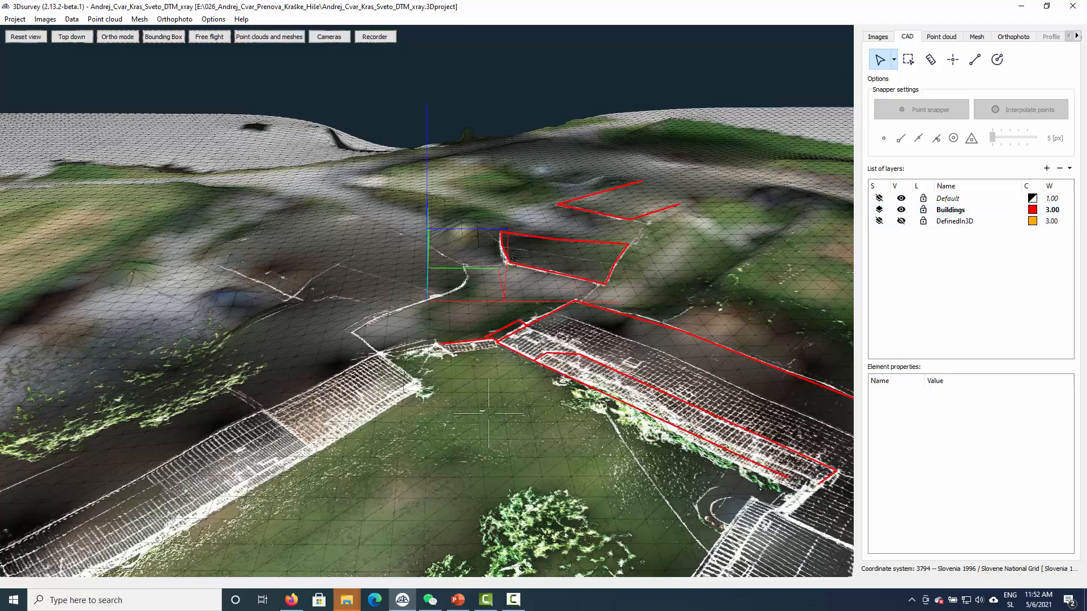
- Activate the polyline tool near the open end of the red outline by the courtyard entrance, limiting snapping to points, line ends and mesh
click(71, 36)
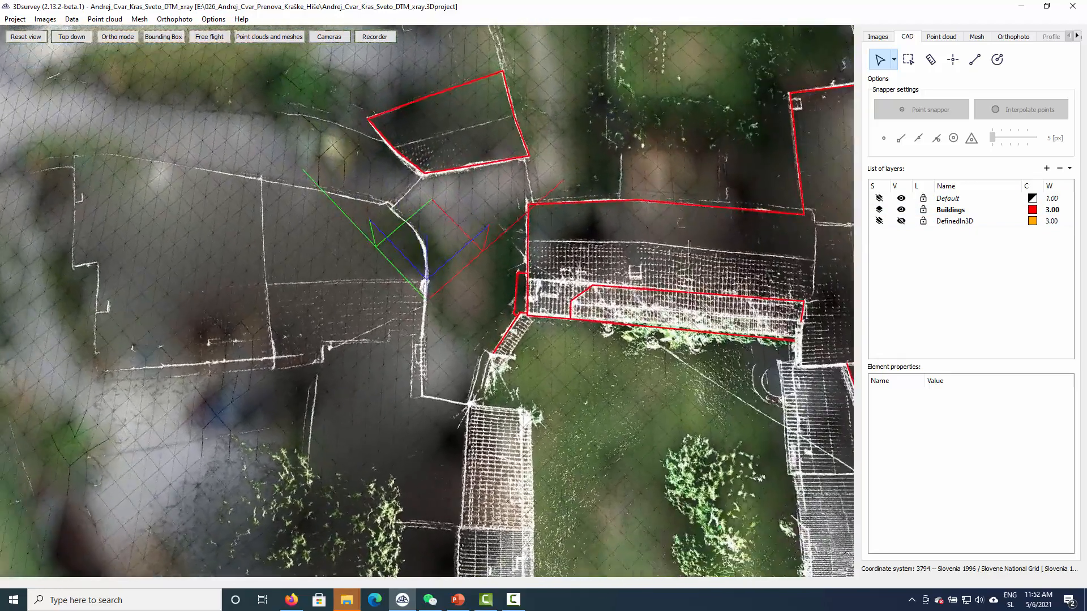
middle_drag(718, 274, 514, 298)
scroll(560, 269, up, 3)
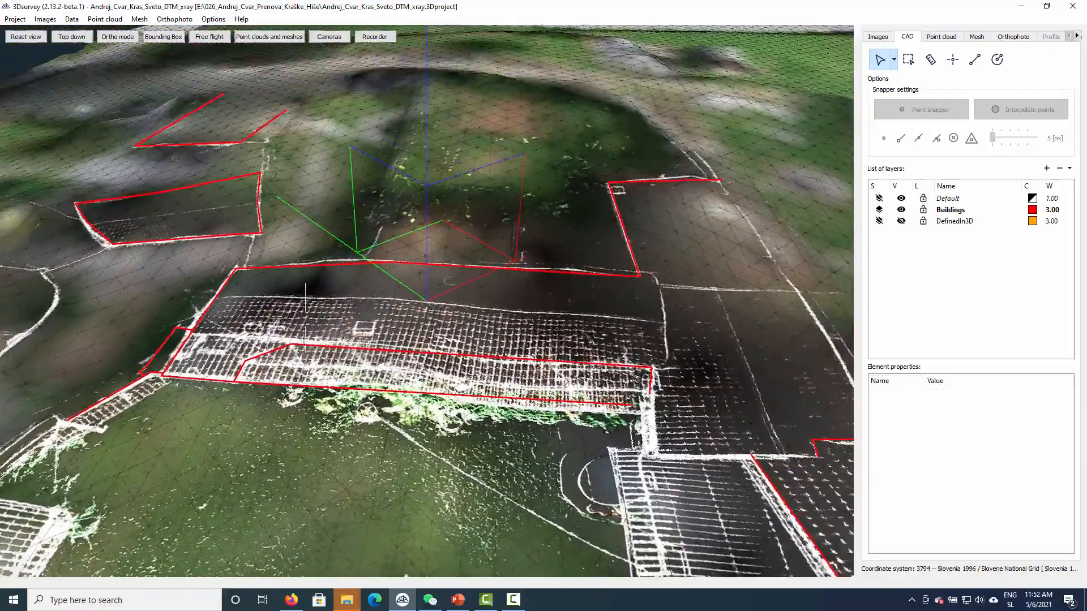
middle_drag(271, 328, 546, 283)
mouse_move(498, 329)
middle_down()
mouse_move(476, 411)
mouse_move(399, 430)
mouse_move(478, 335)
middle_up()
scroll(478, 334, up, 5)
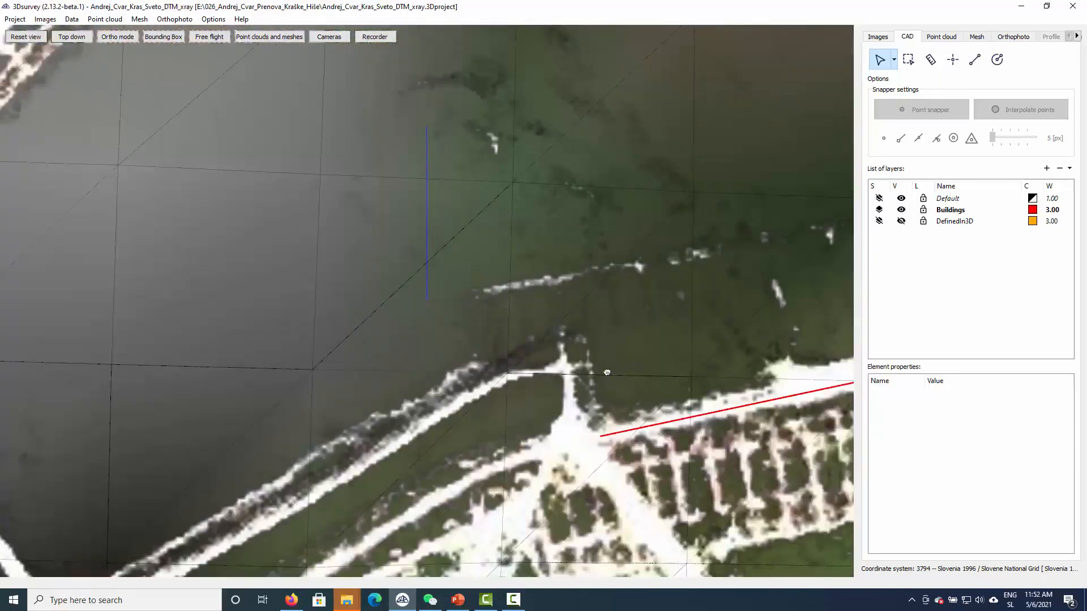
middle_drag(619, 371, 534, 382)
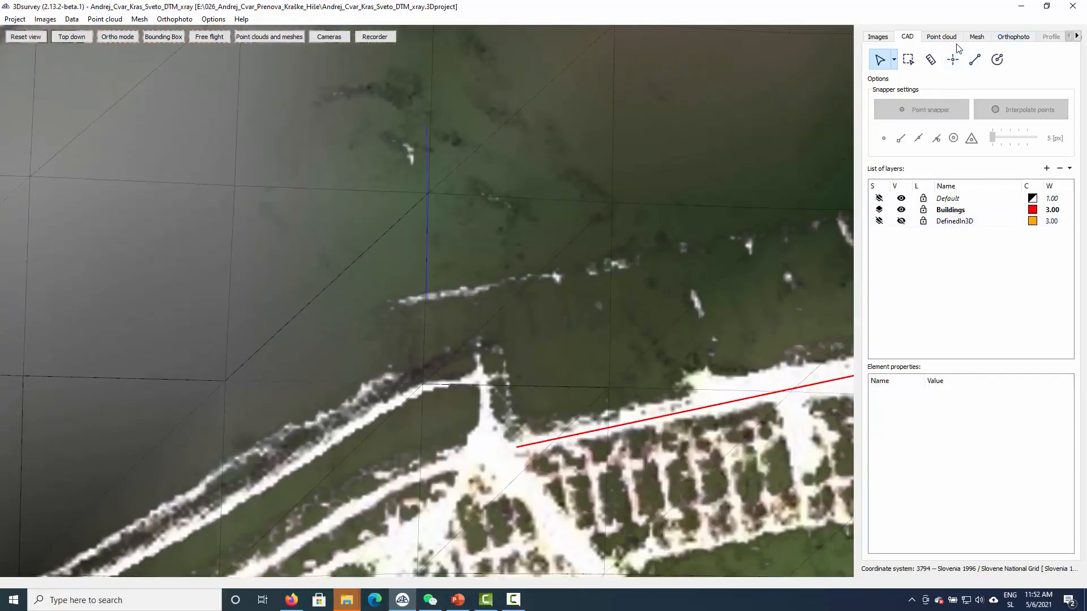
click(974, 61)
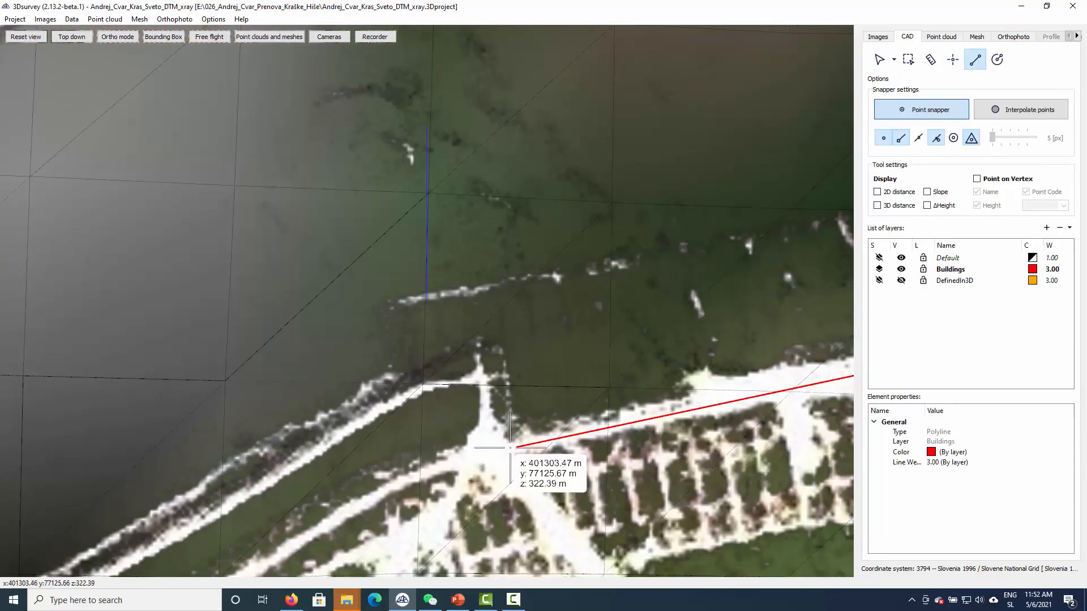
click(885, 143)
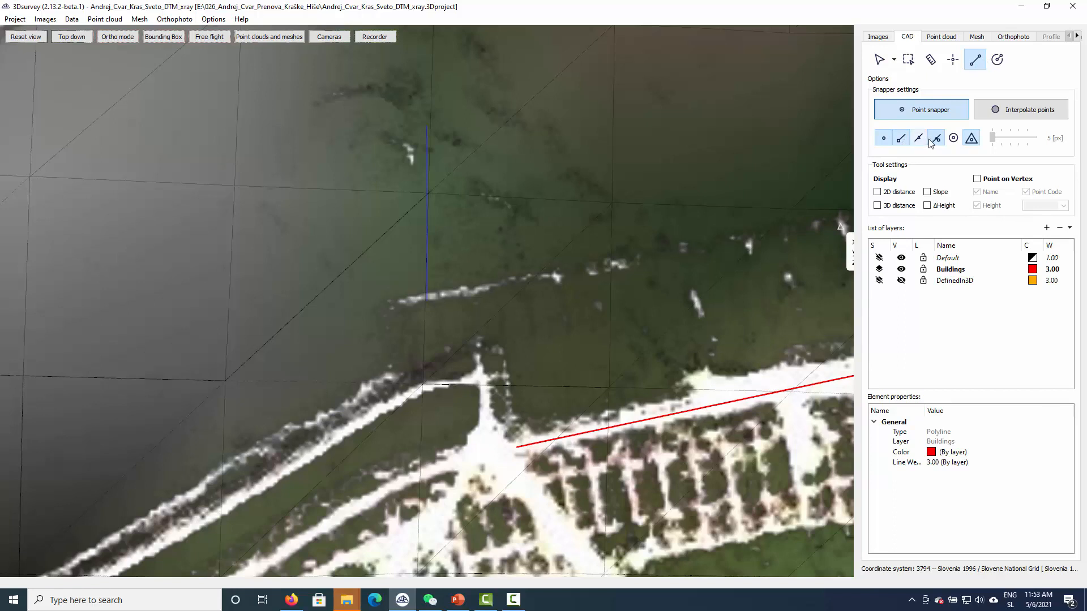
click(972, 139)
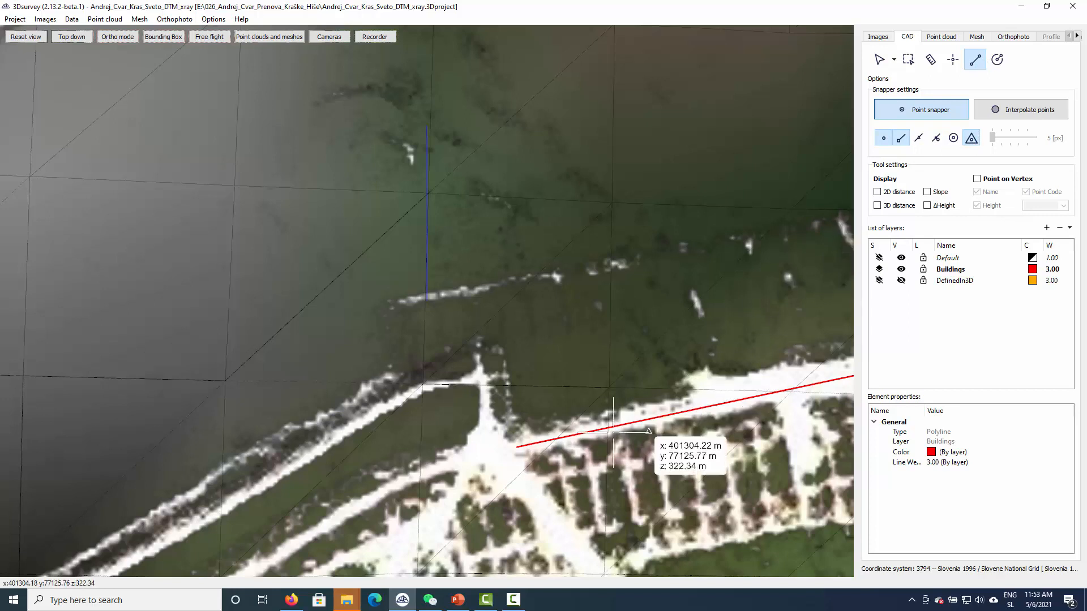
- Start a polyline at the red outline's open end and trace the short wall jog and the straight wall to the tiled roof's corner
click(517, 447)
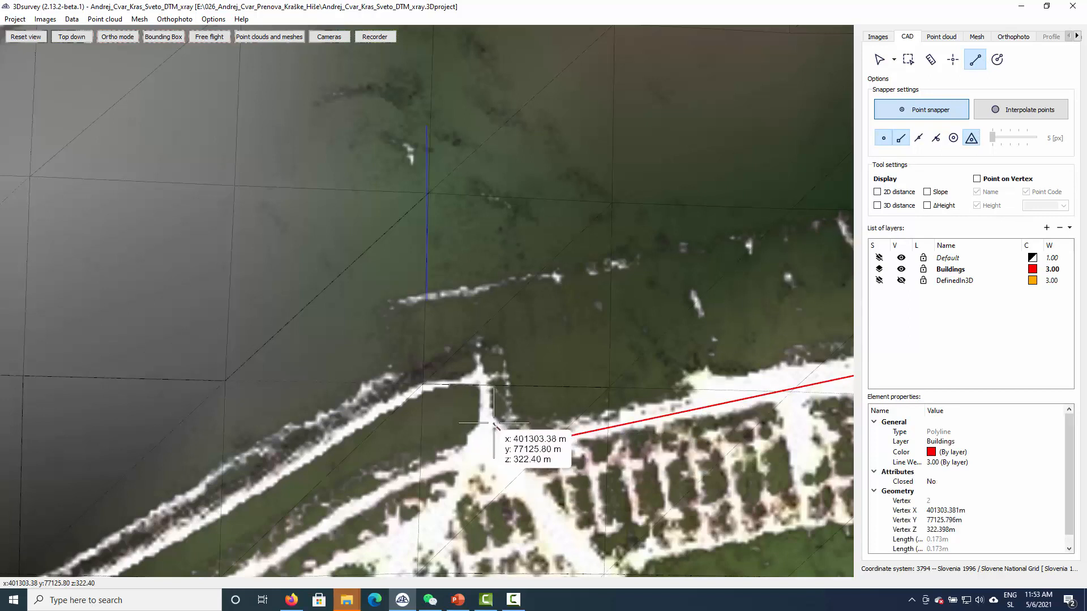
click(497, 420)
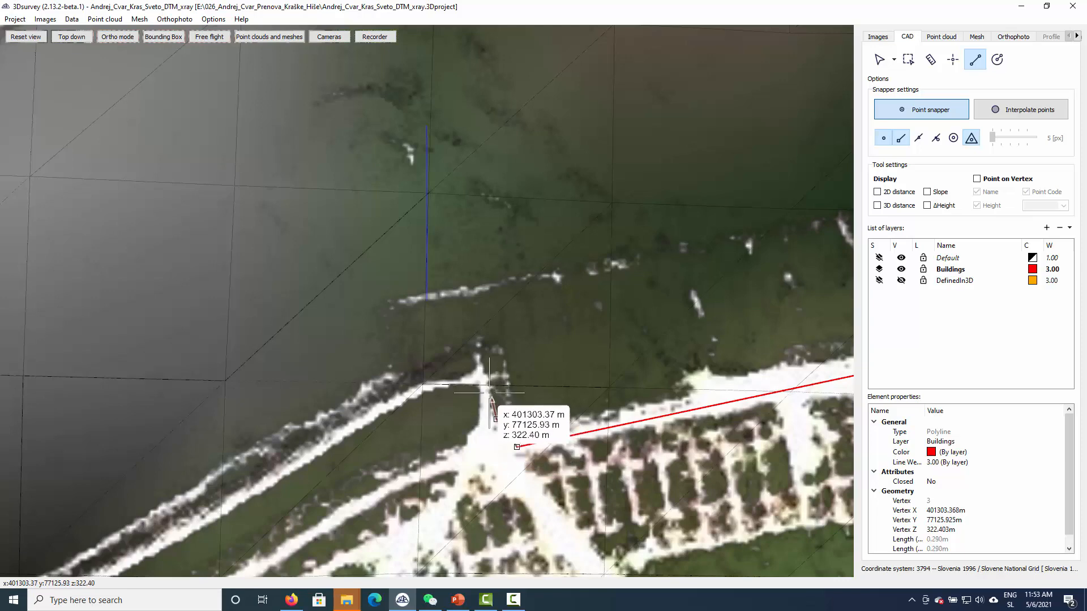
click(485, 372)
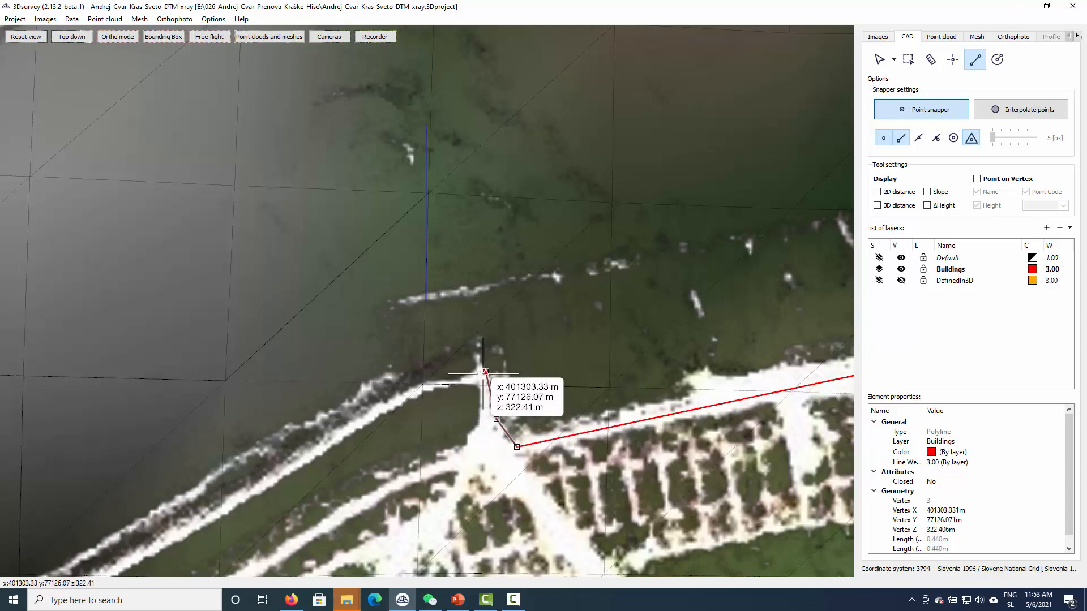
click(419, 385)
scroll(351, 419, up, 5)
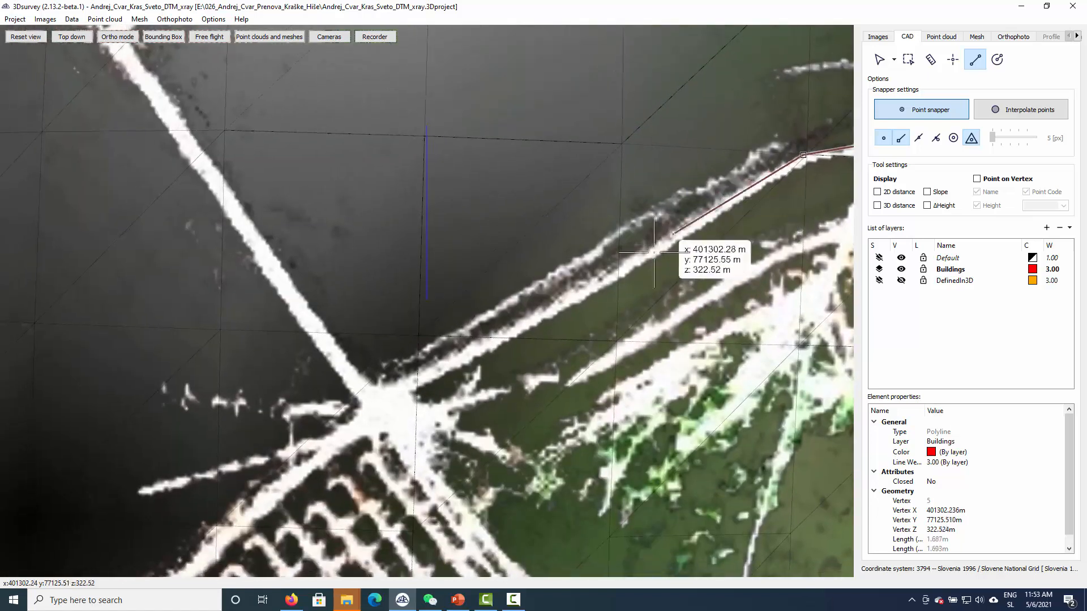
click(383, 389)
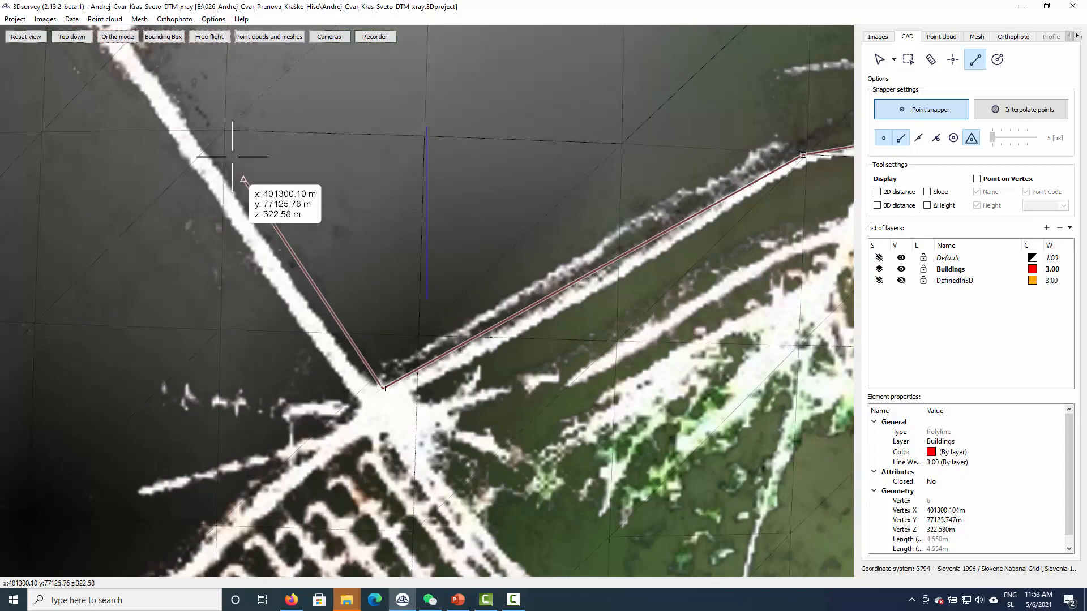
- Continue the polyline along the wall to the next building corner, and follow the long straight wall to where the curved wall begins
middle_drag(223, 168, 445, 426)
scroll(382, 332, down, 3)
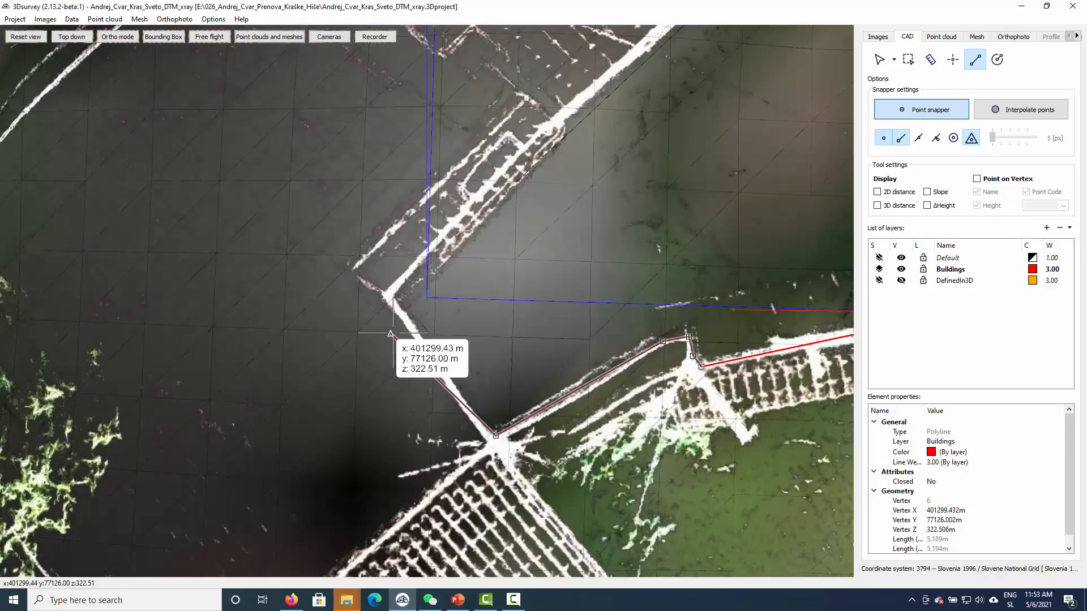
scroll(413, 303, up, 4)
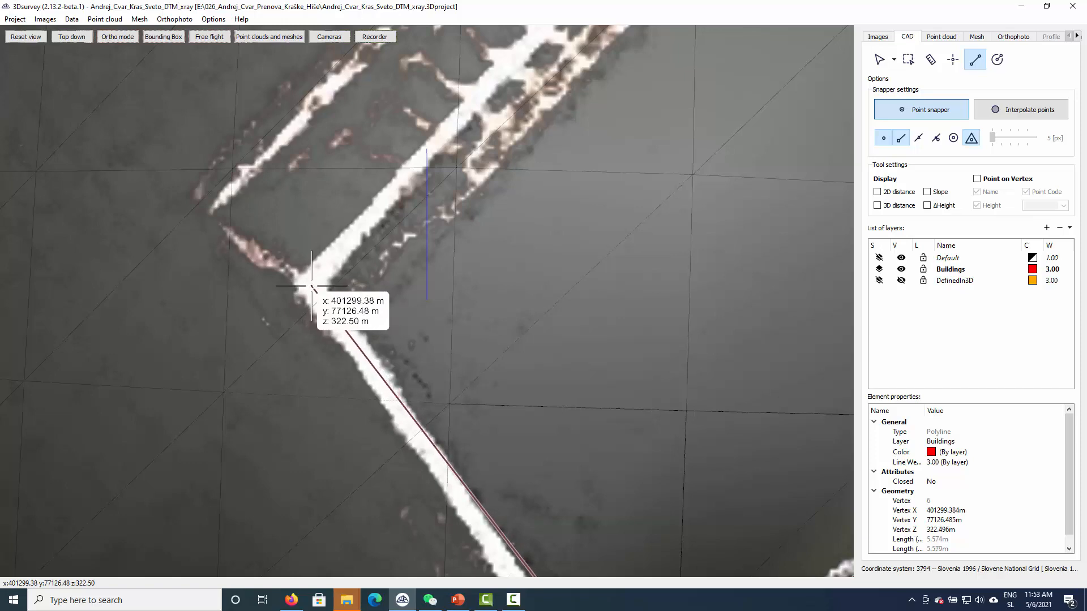
middle_drag(478, 202, 207, 606)
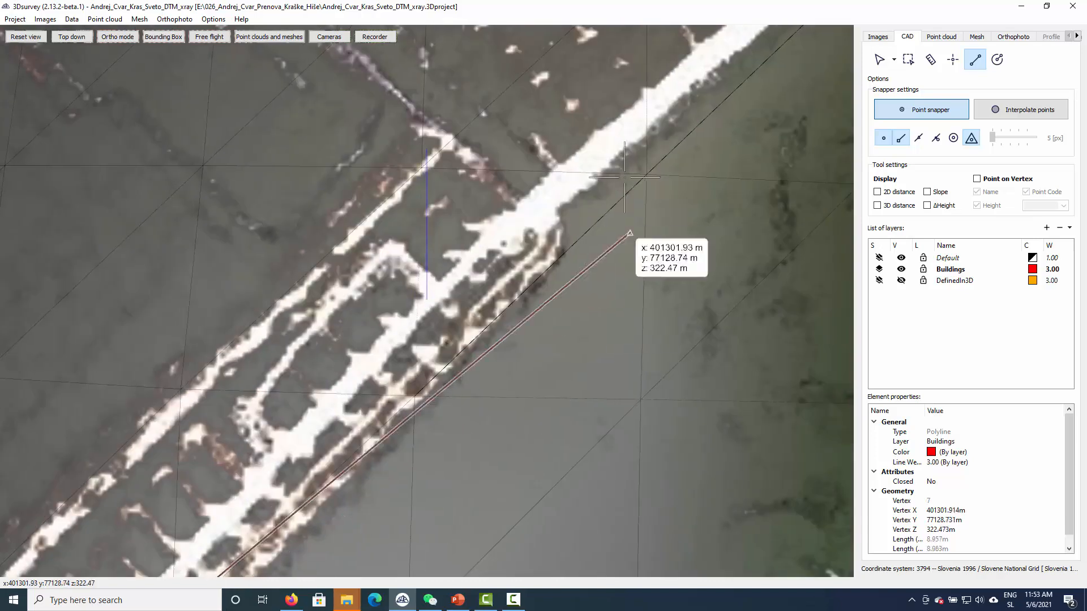
click(517, 221)
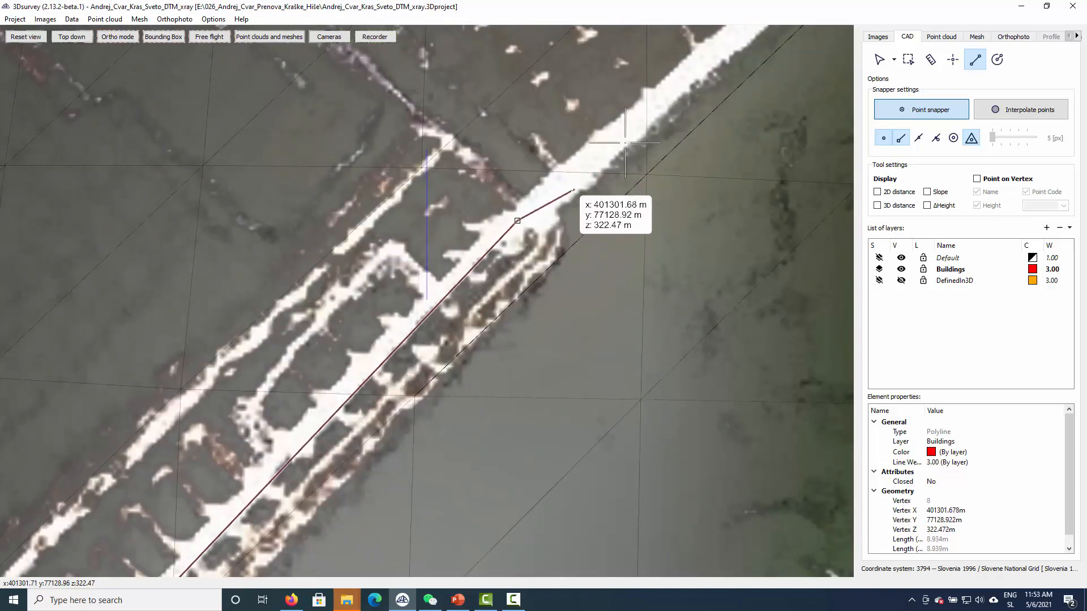
scroll(453, 329, up, 3)
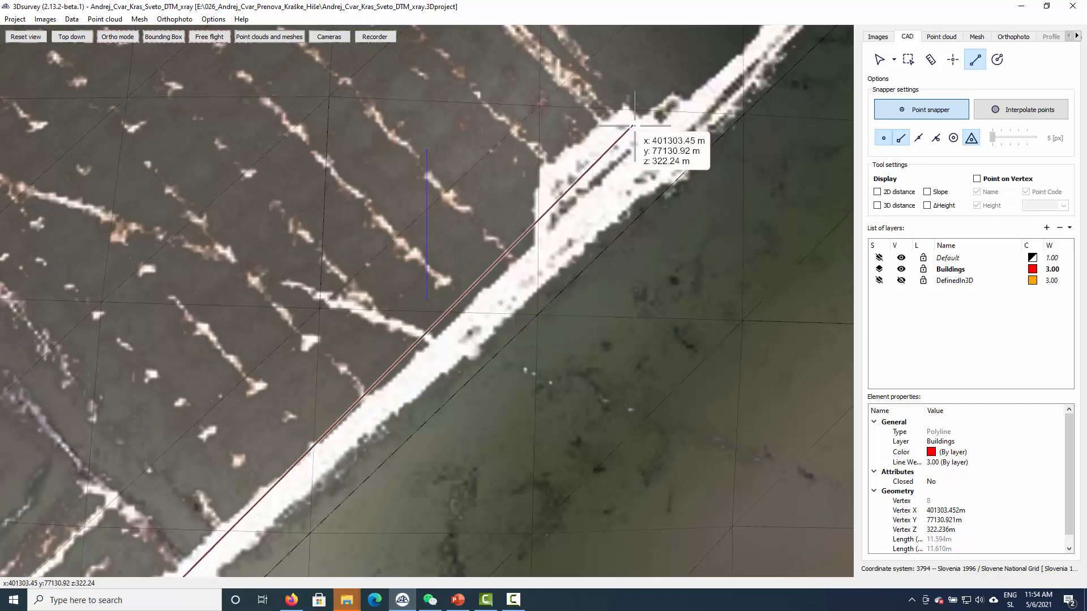
click(607, 213)
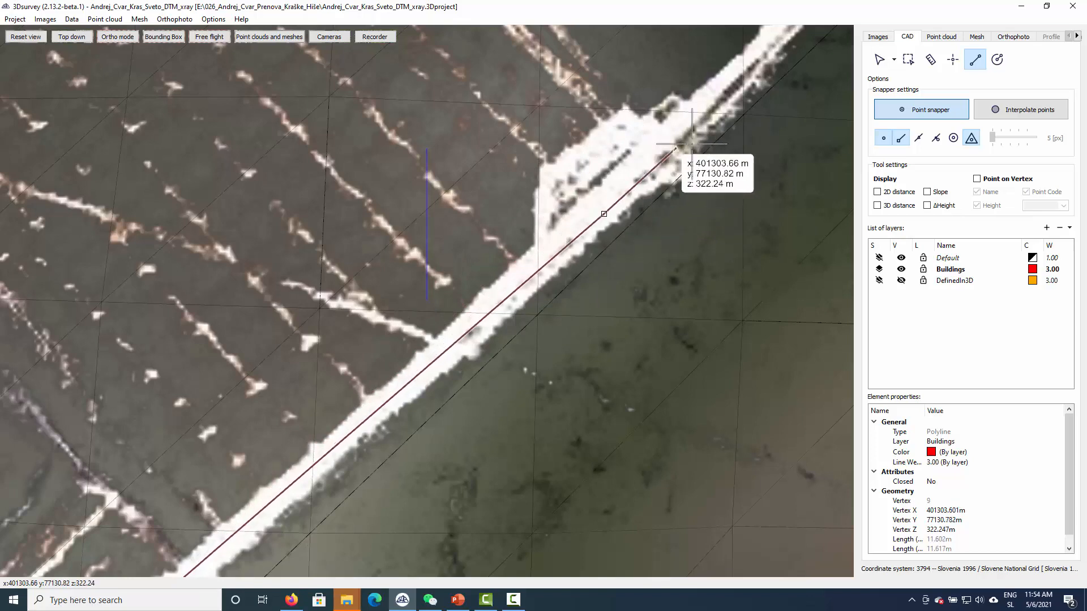
- Trace the curved wall with several closely spaced vertices up to the start of its straight stretch
middle_drag(675, 149, 283, 572)
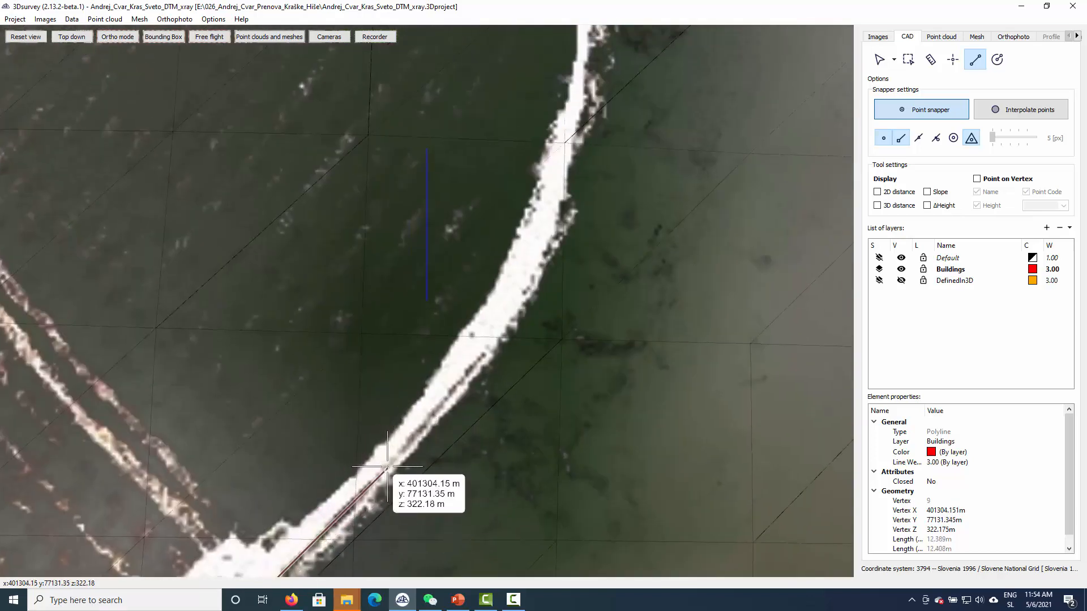
click(412, 438)
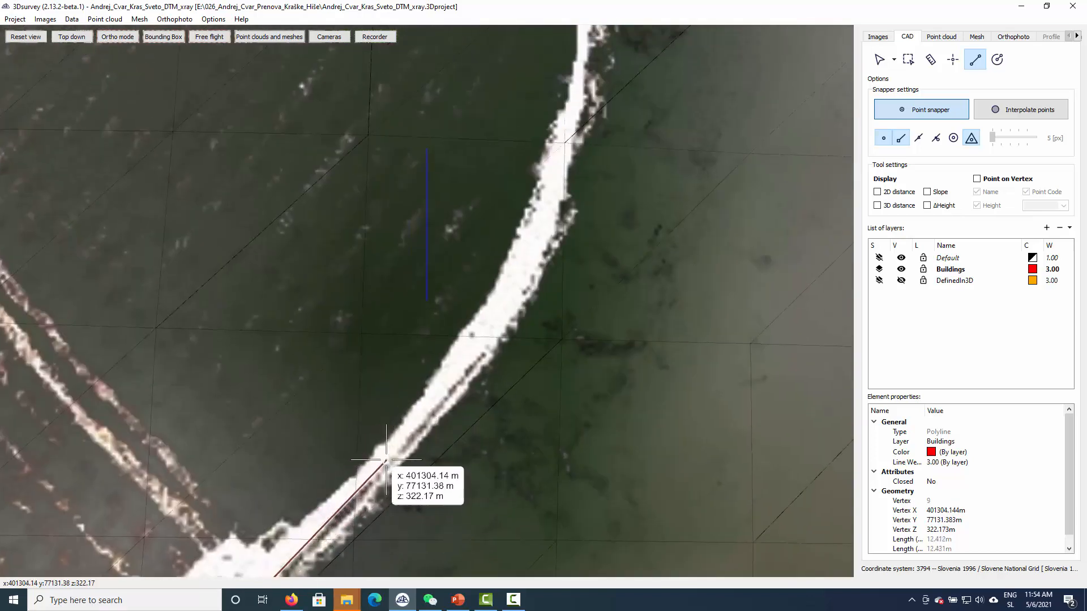
click(498, 321)
click(548, 214)
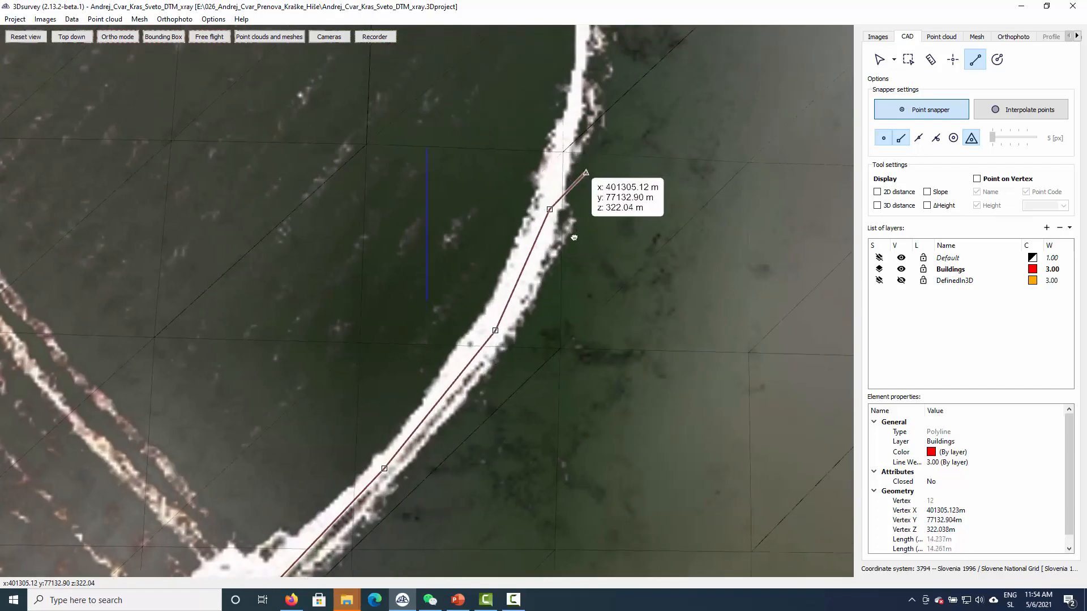
middle_drag(590, 187, 539, 444)
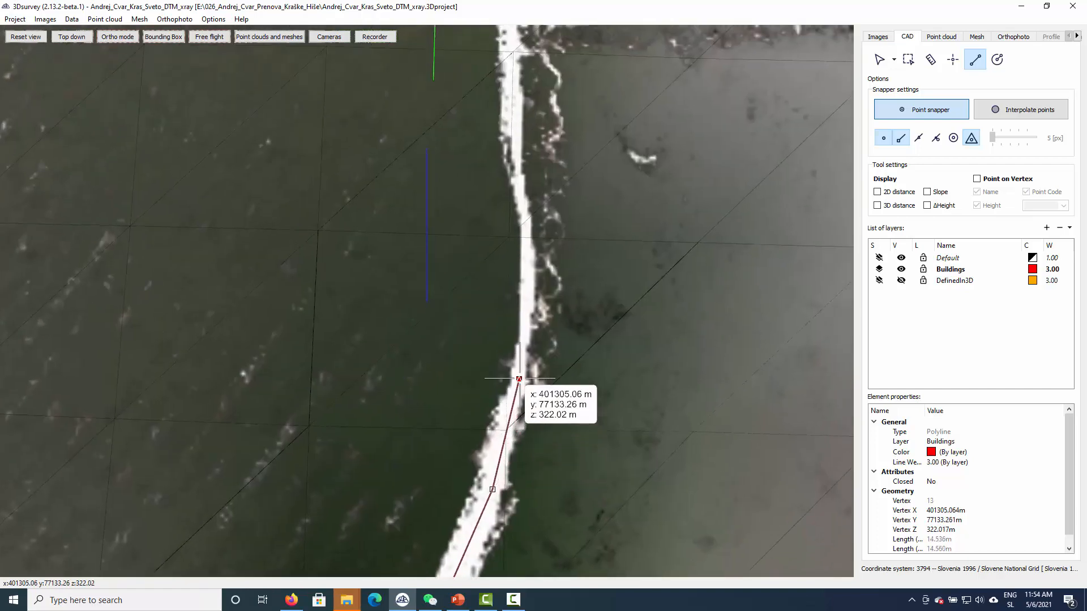
click(527, 233)
- Extend the polyline to the wall junction and along the cross wall, ending it on the corner of the existing red outline
middle_drag(536, 101, 526, 274)
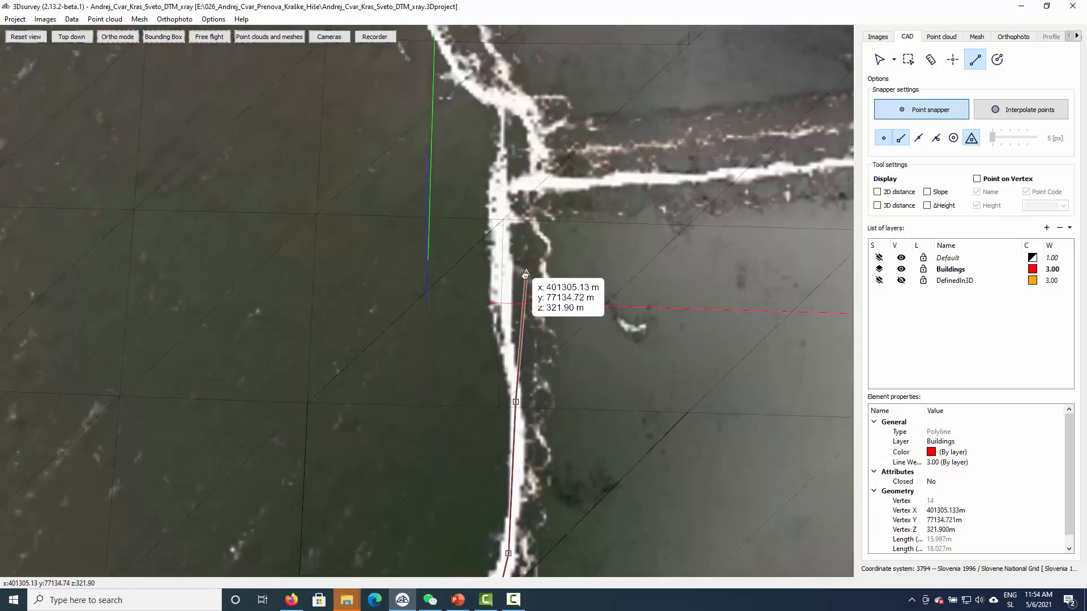
click(507, 208)
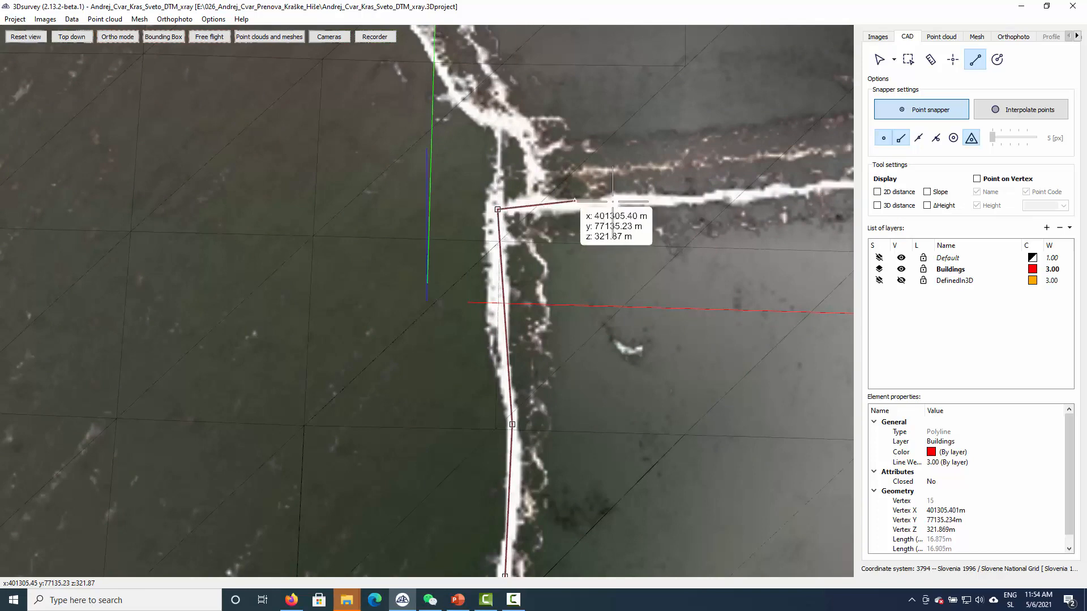
middle_drag(777, 205, 338, 299)
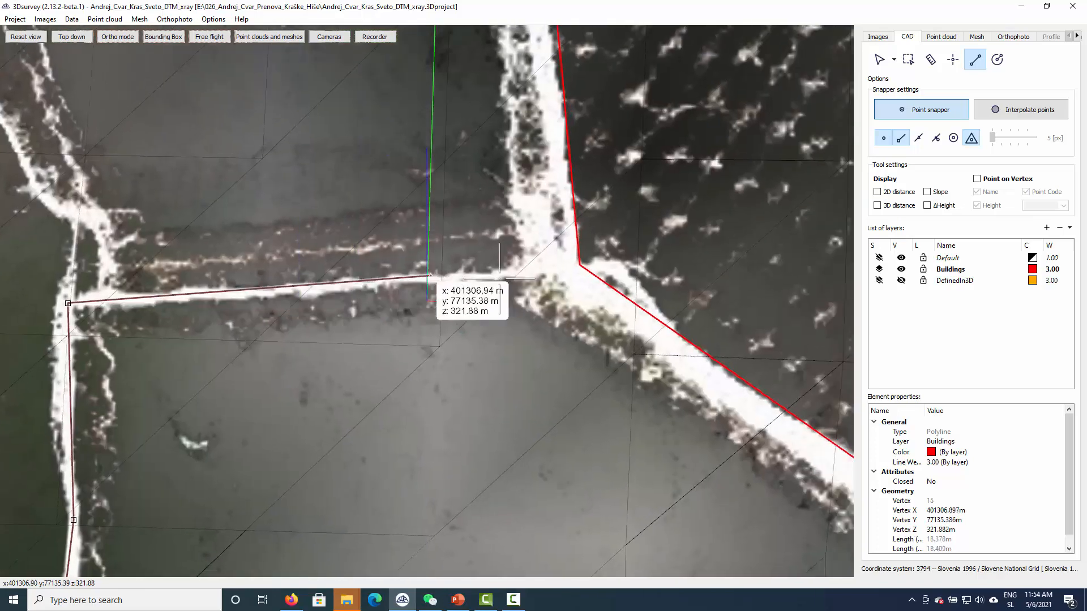
click(580, 265)
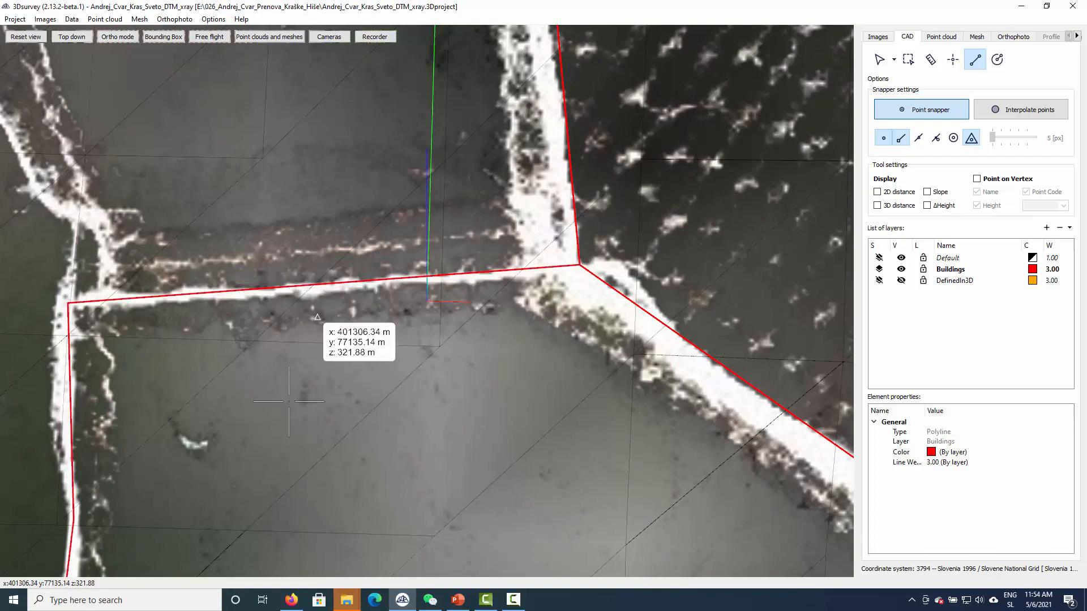
- Examine the traced red outlines around the courtyard and the untraced long tiled-roof building beside the new wall line
drag(271, 445, 503, 435)
scroll(479, 345, down, 10)
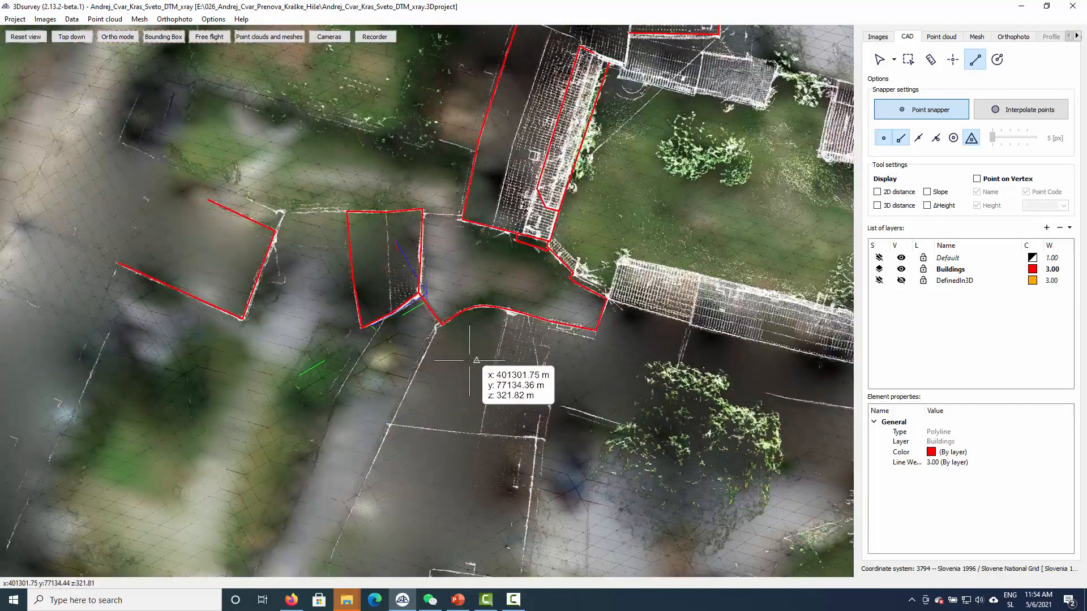
scroll(473, 376, up, 2)
middle_drag(424, 297, 190, 363)
drag(535, 345, 308, 309)
scroll(384, 247, up, 2)
scroll(384, 246, up, 4)
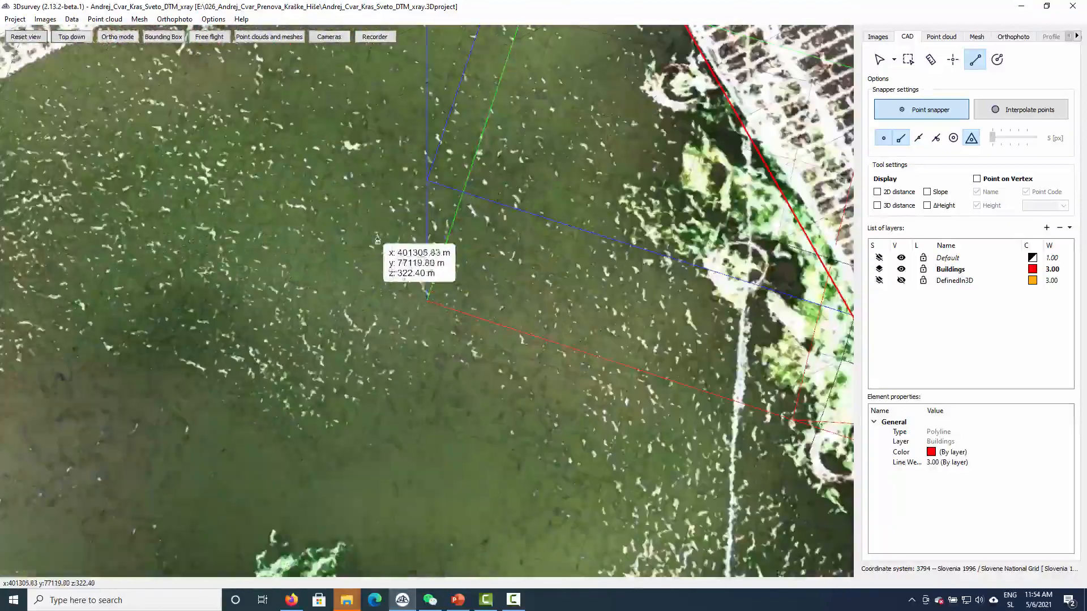
middle_drag(372, 233, 566, 430)
middle_drag(394, 186, 383, 327)
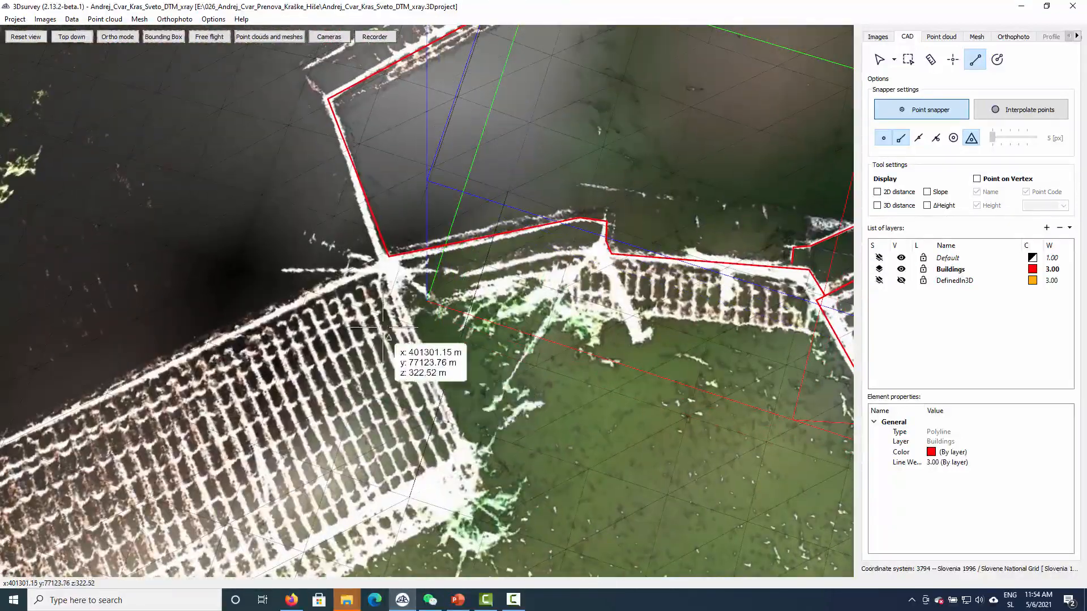
click(389, 256)
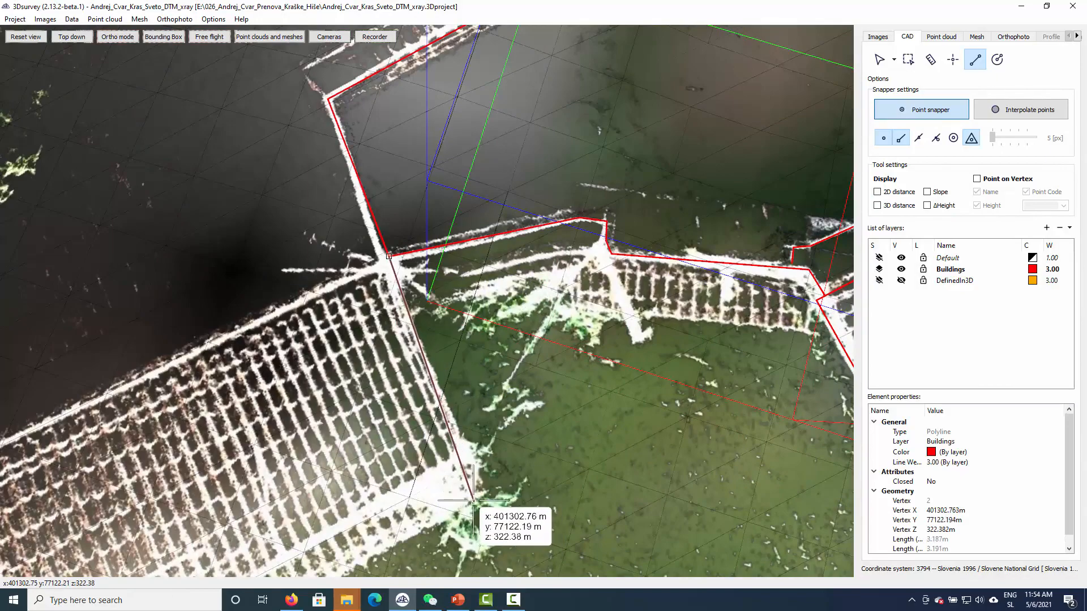
middle_drag(473, 501, 633, 202)
scroll(601, 228, down, 4)
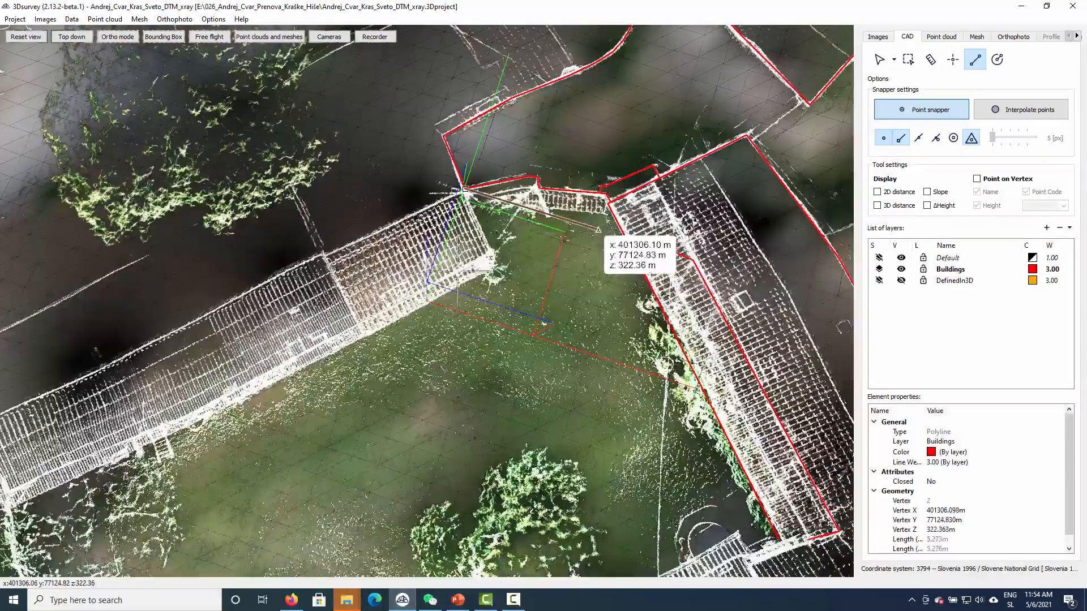
middle_drag(470, 310, 540, 326)
scroll(543, 323, up, 3)
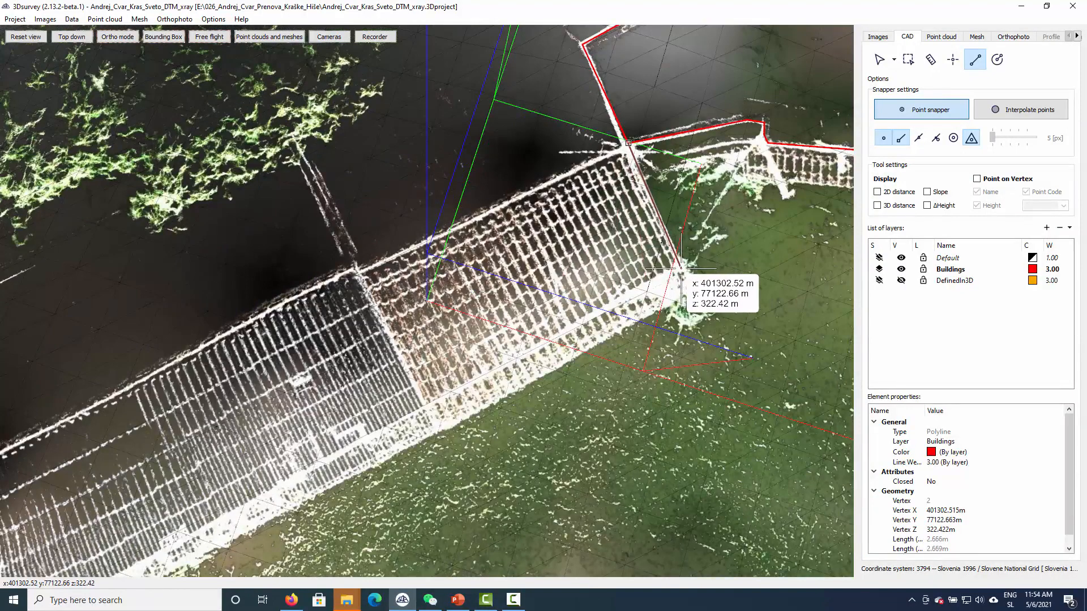
scroll(682, 271, up, 2)
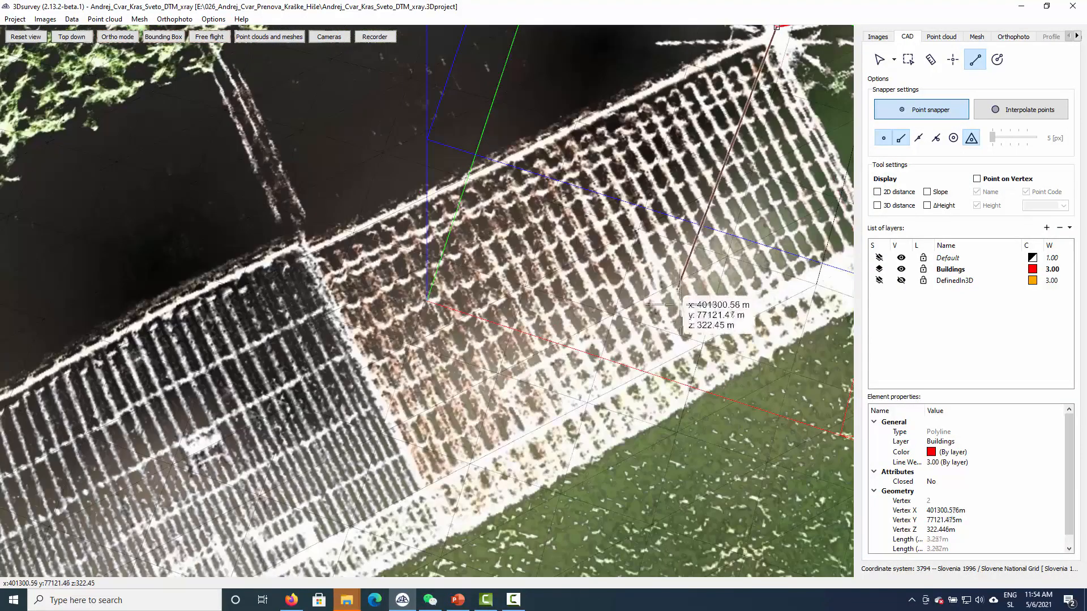
middle_drag(687, 279, 473, 369)
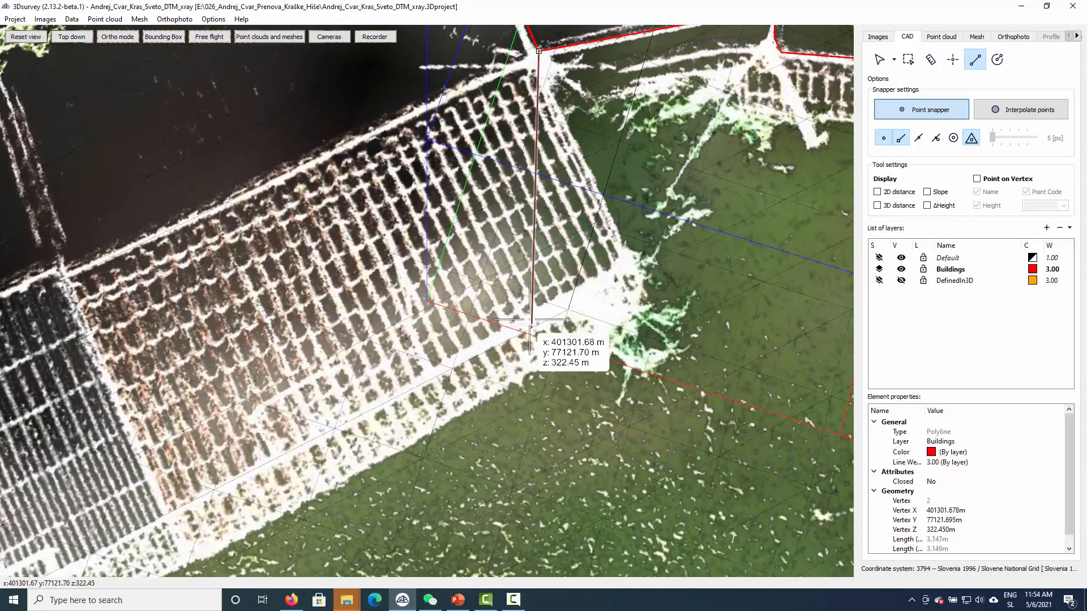
key(Escape)
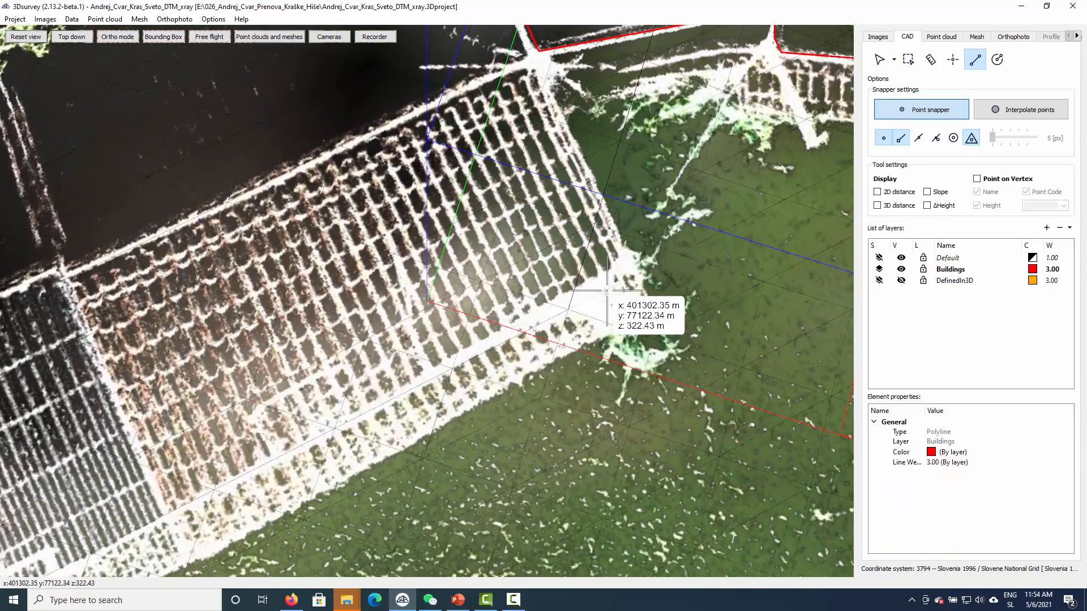
- Remove the texture from the regular grid mesh PointCloud_2020_08_28-23_08_30
click(979, 37)
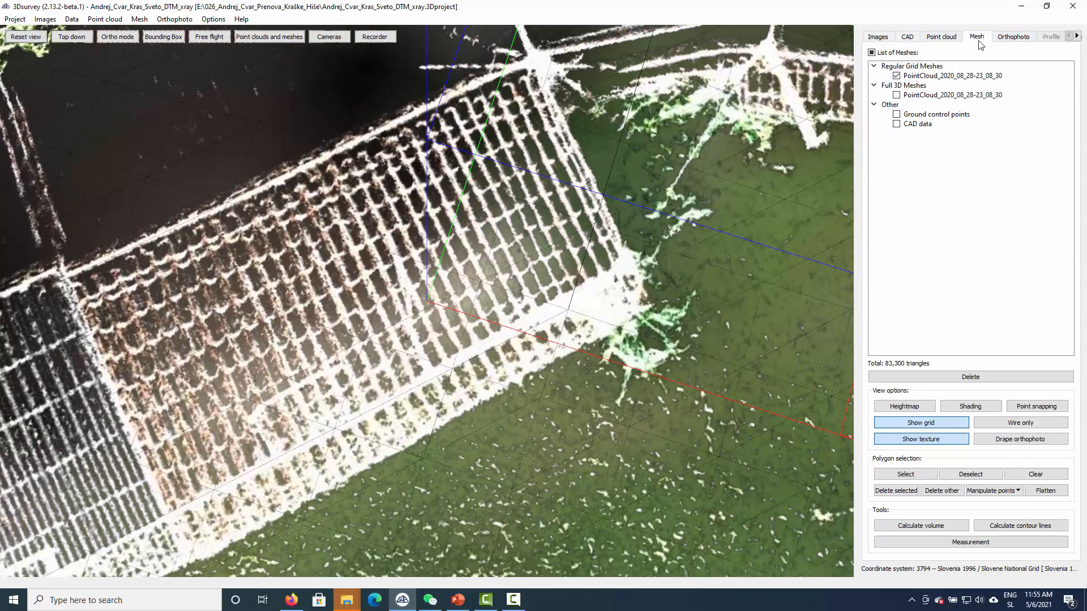
right_click(924, 79)
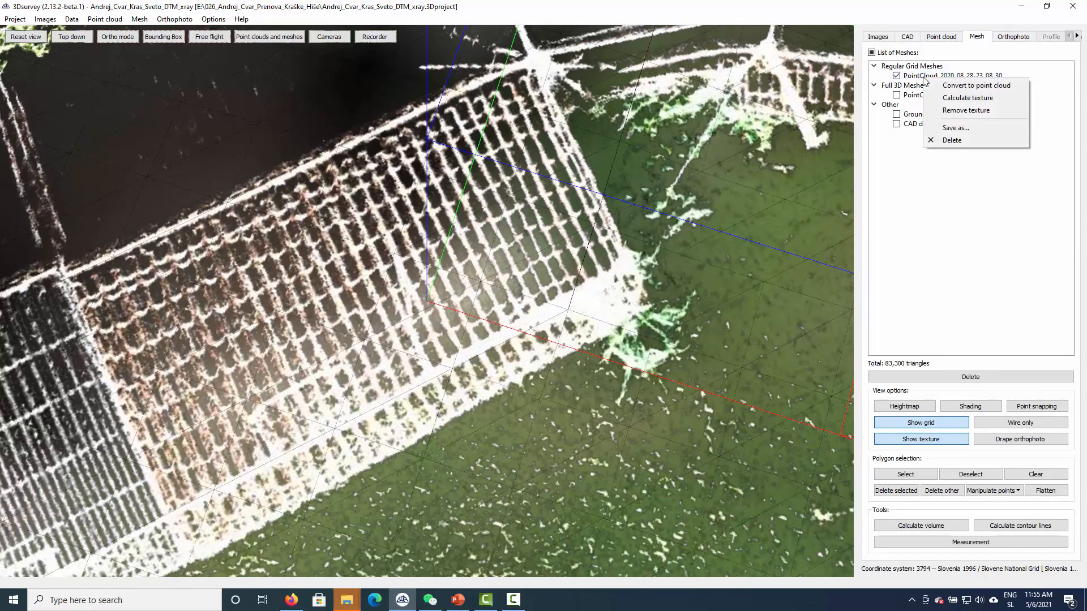
click(963, 111)
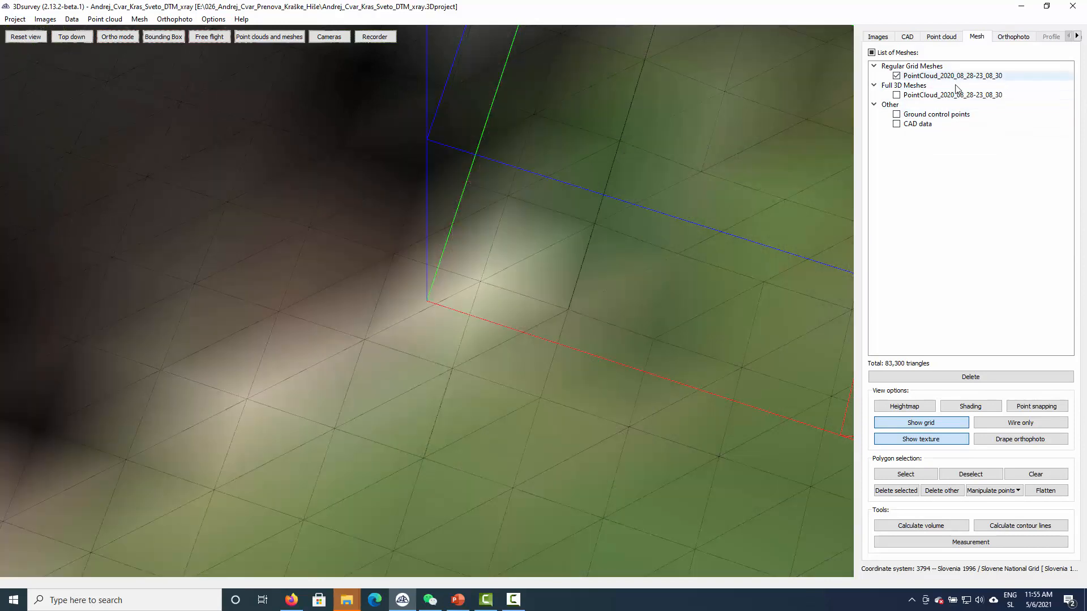
- Drape the dark, X-ray-only orthophoto over the regular grid mesh PointCloud_2020_08_28-23_08_30 as its new texture
click(1014, 437)
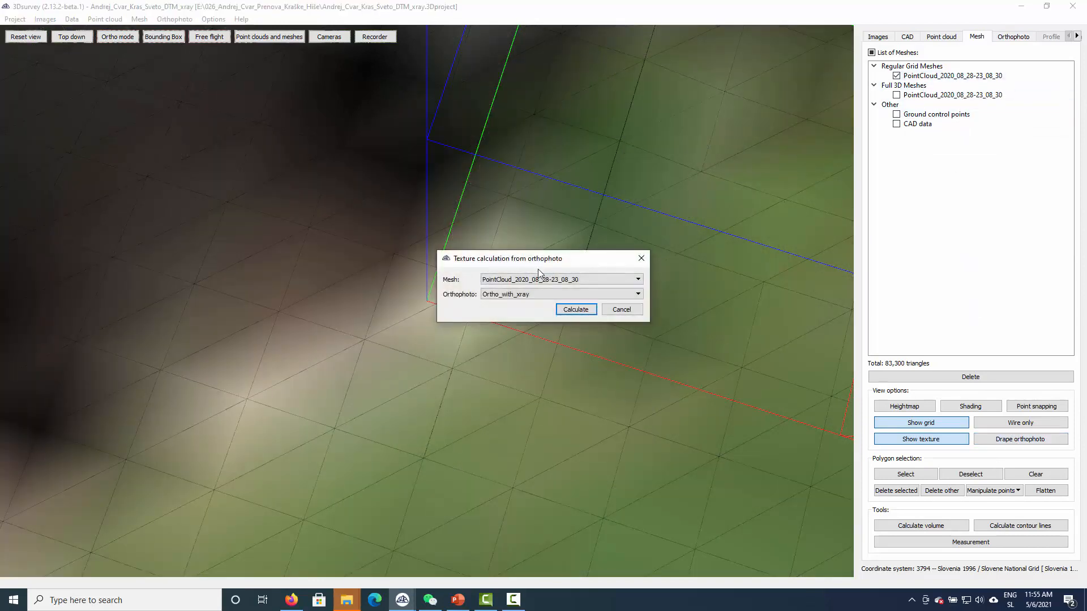
click(555, 294)
click(547, 308)
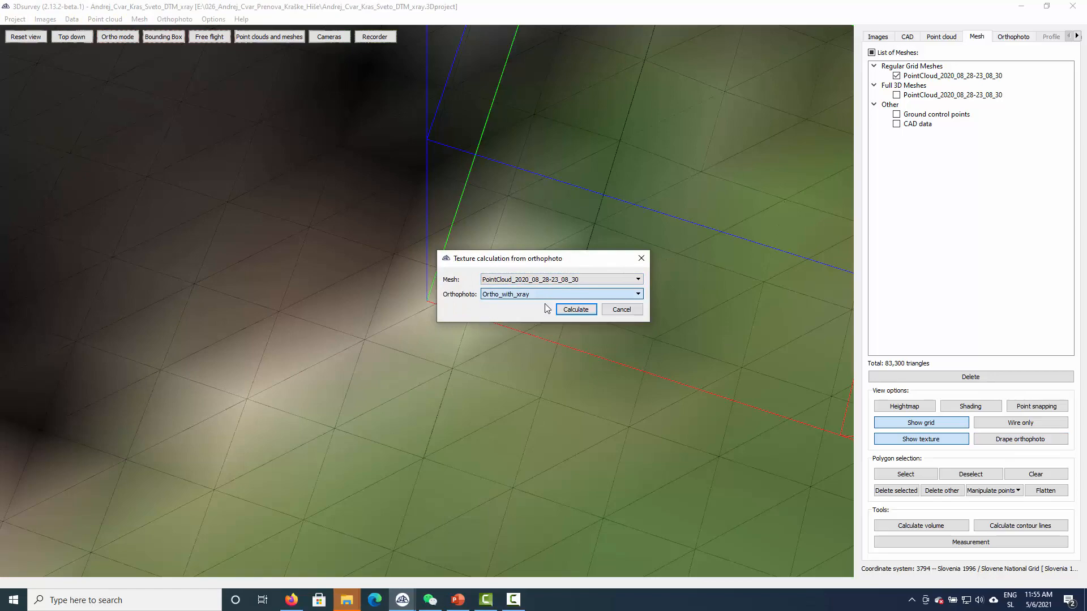
click(576, 310)
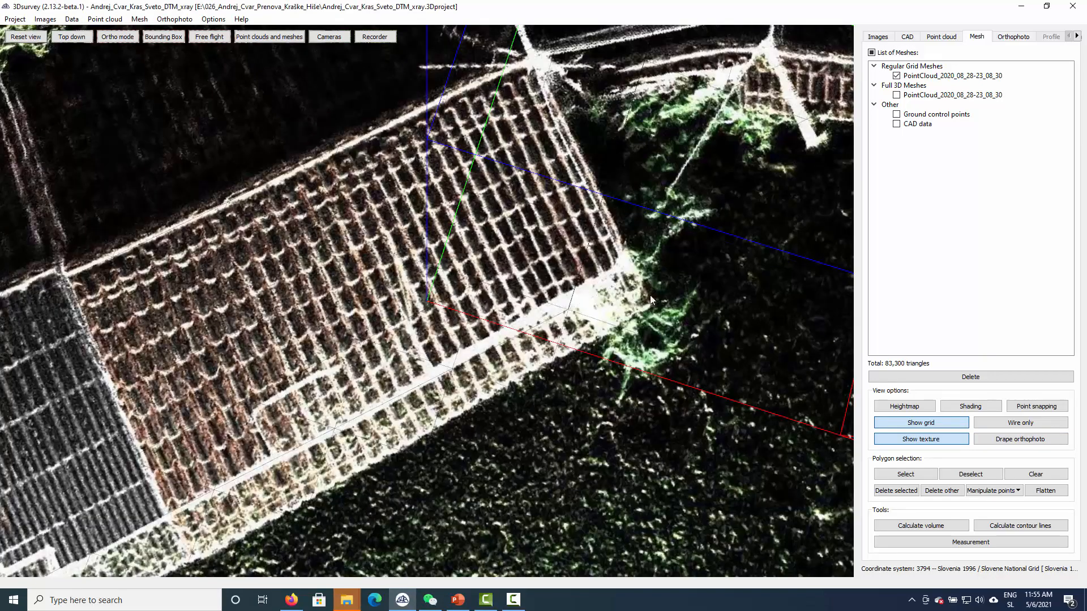
scroll(661, 247, down, 5)
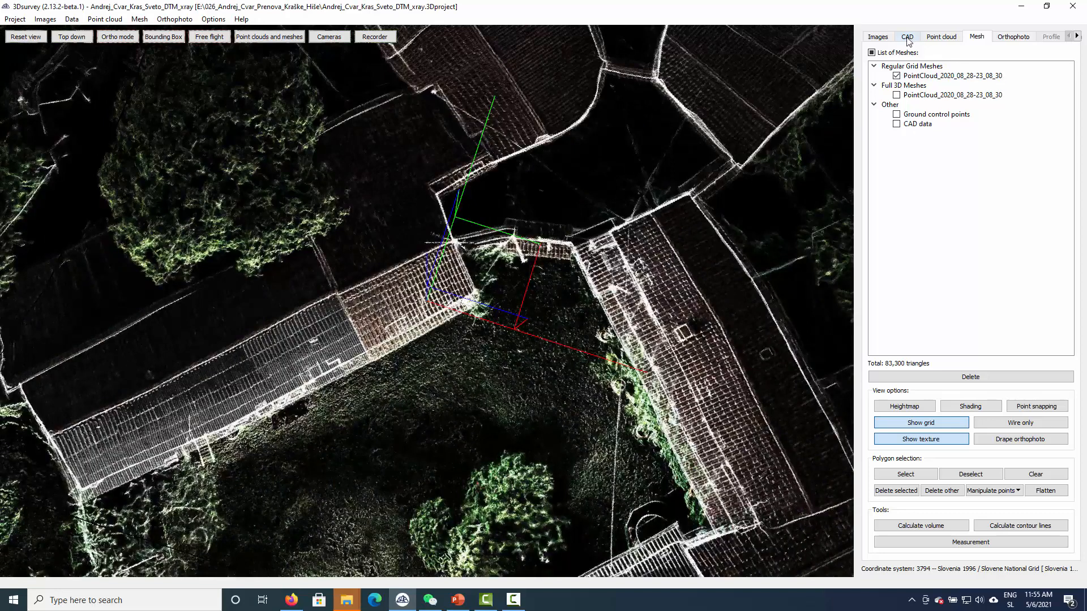
- Inspect the white building's courtyard wall and roof overhang in the point cloud PointCloud_2020_08_28-23_08_30, then hide the cloud
click(939, 38)
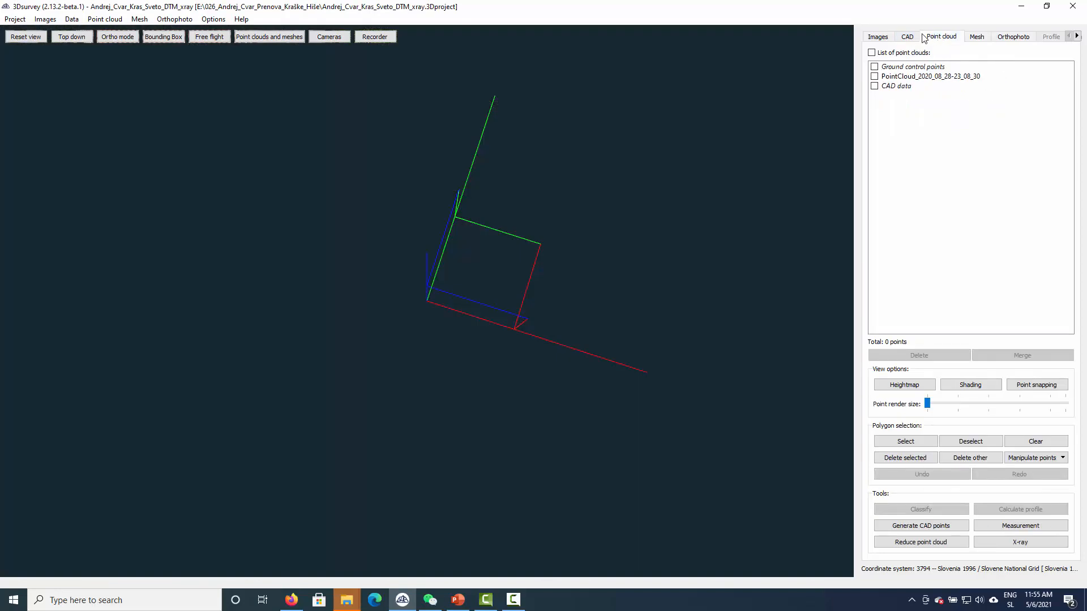
click(876, 77)
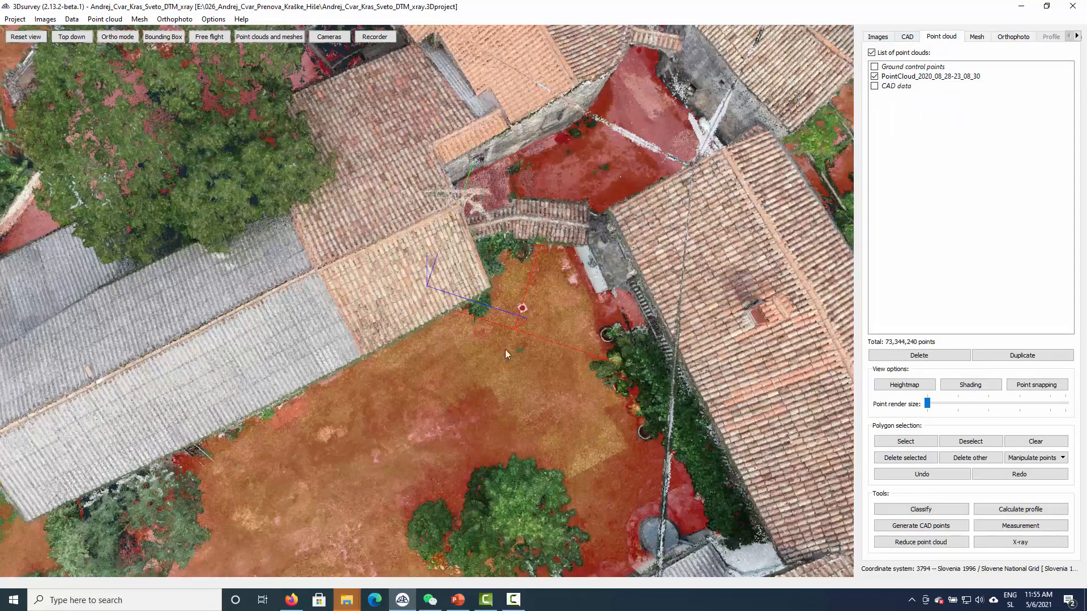
drag(469, 358, 487, 290)
scroll(485, 290, up, 10)
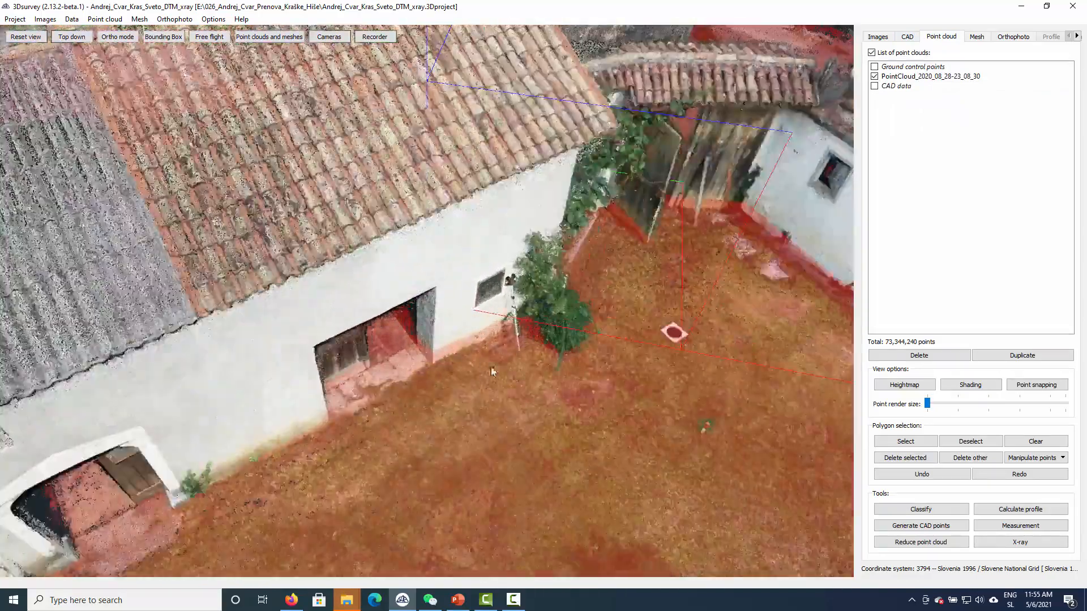
drag(492, 371, 523, 327)
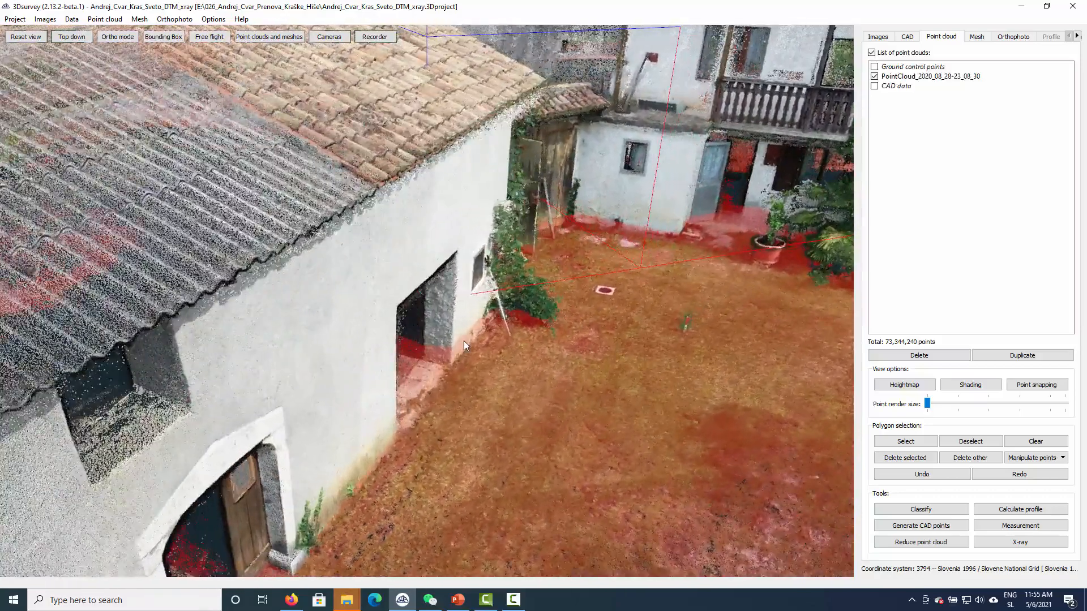
scroll(464, 341, up, 3)
drag(455, 349, 311, 418)
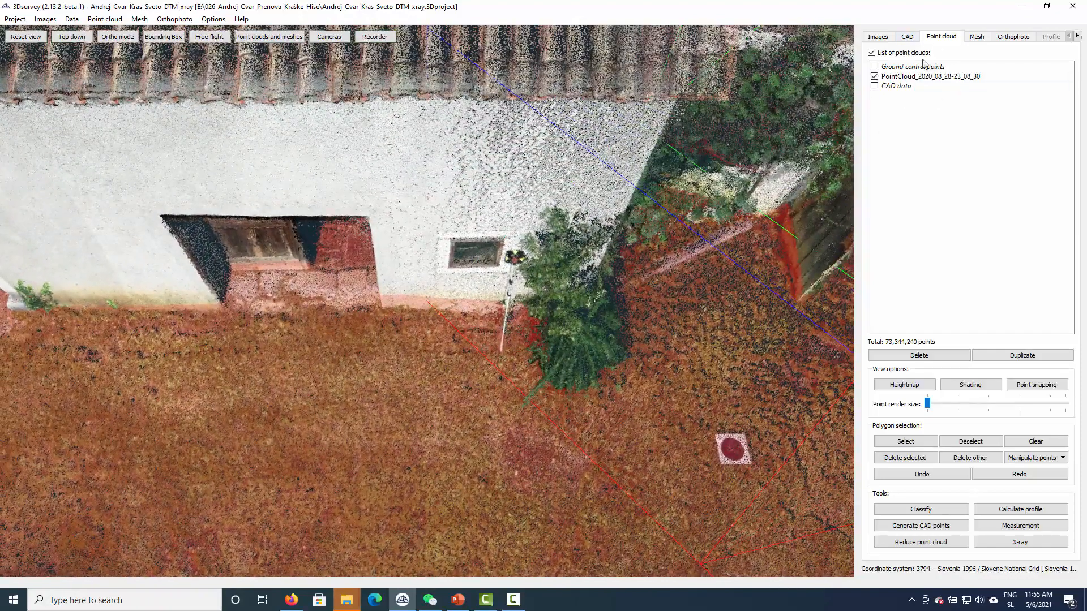
click(875, 76)
- Start a polyline at the red outline's corner and trace the tiled building's end wall and its courtyard wall to the corrugated roof
click(913, 38)
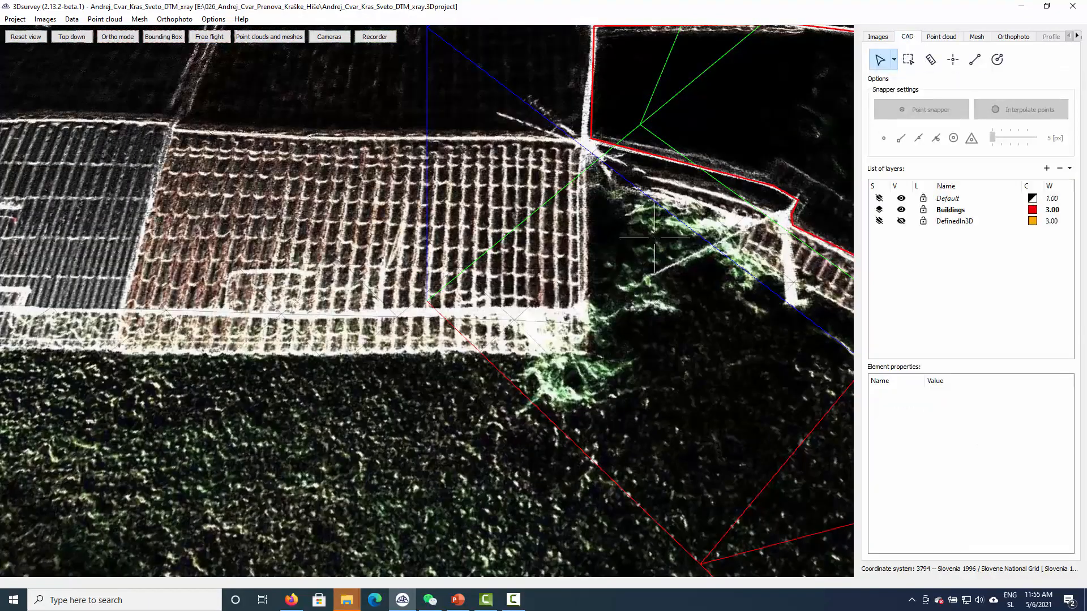
click(975, 60)
click(591, 138)
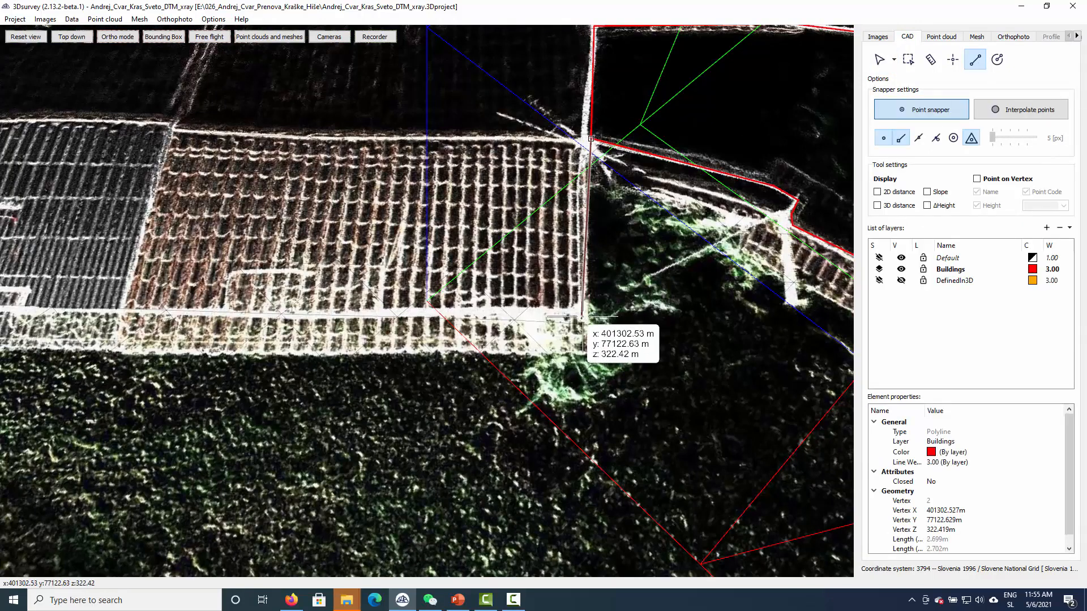
click(583, 314)
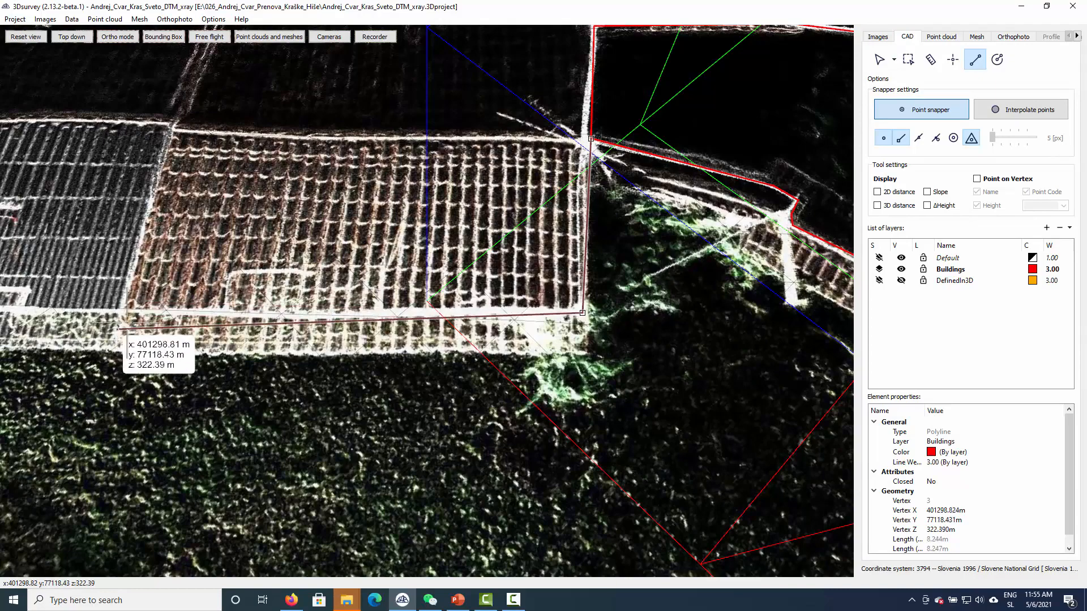
middle_drag(116, 326, 673, 350)
scroll(659, 340, up, 5)
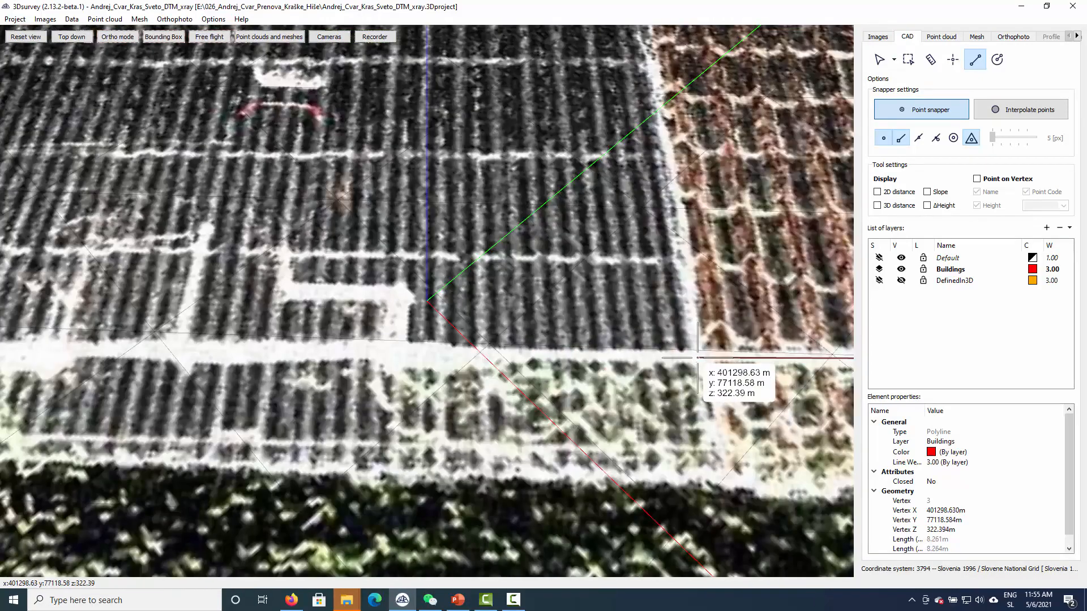
click(698, 358)
- Continue the polyline along the bright courtyard wall line beneath the corrugated roof, adding vertices up to the ladder area
scroll(396, 349, up, 4)
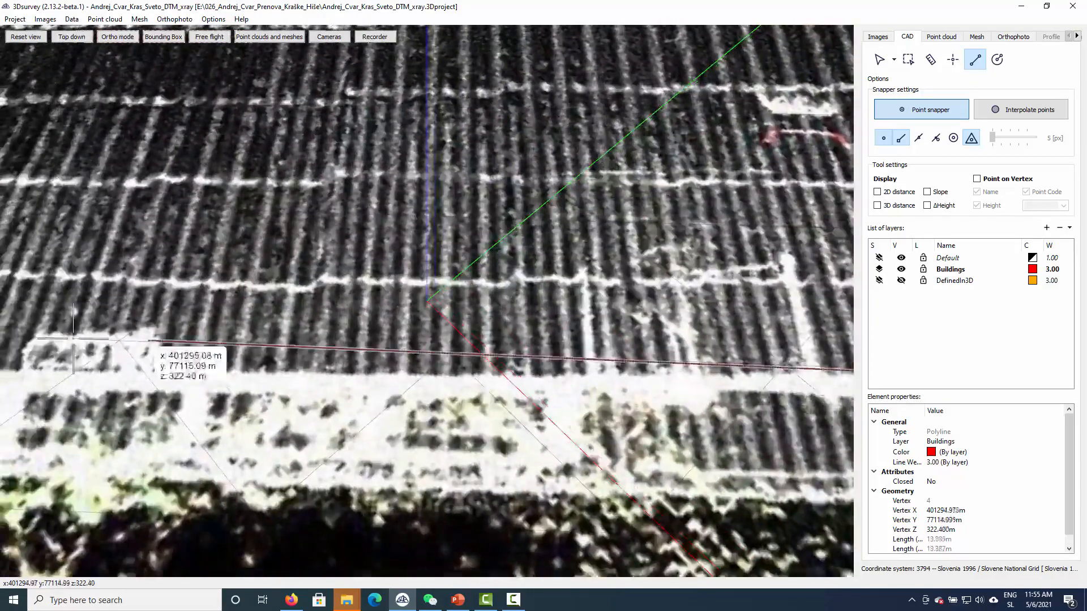
scroll(623, 342, up, 2)
scroll(618, 342, up, 2)
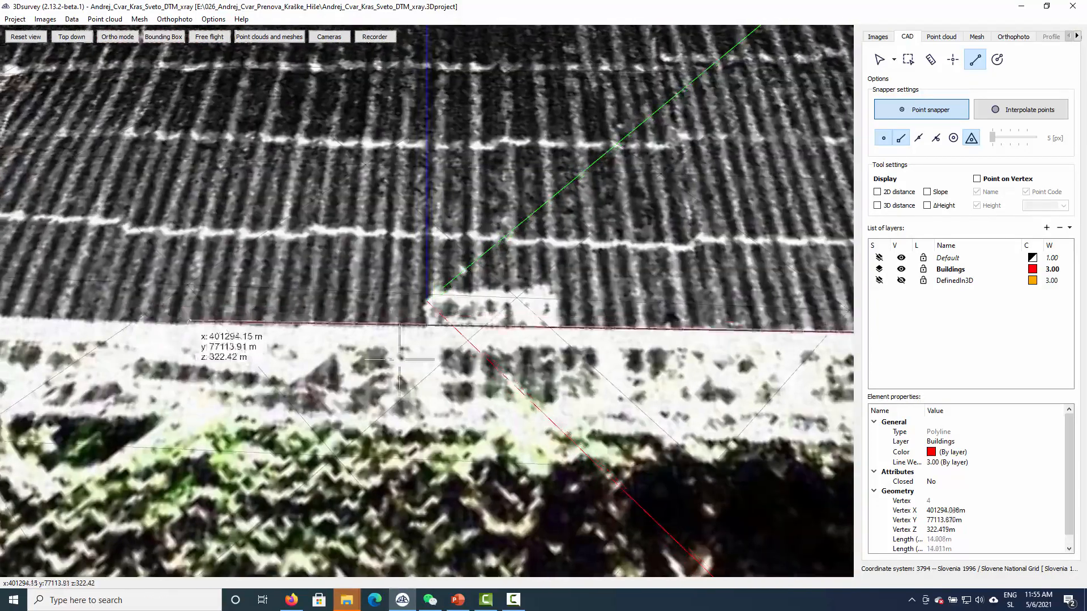
scroll(275, 348, down, 4)
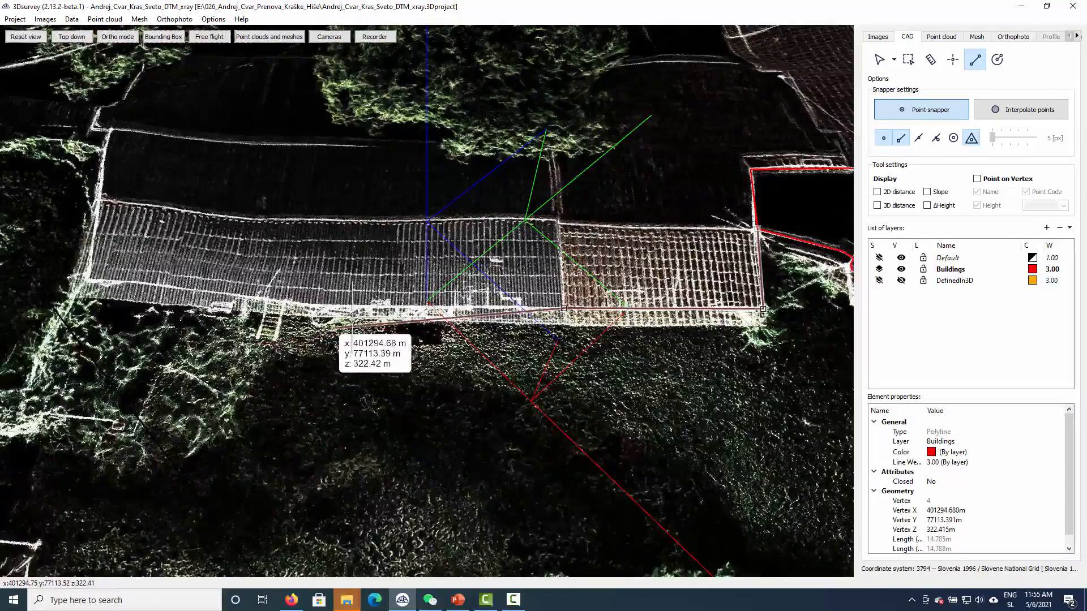
scroll(337, 331, up, 4)
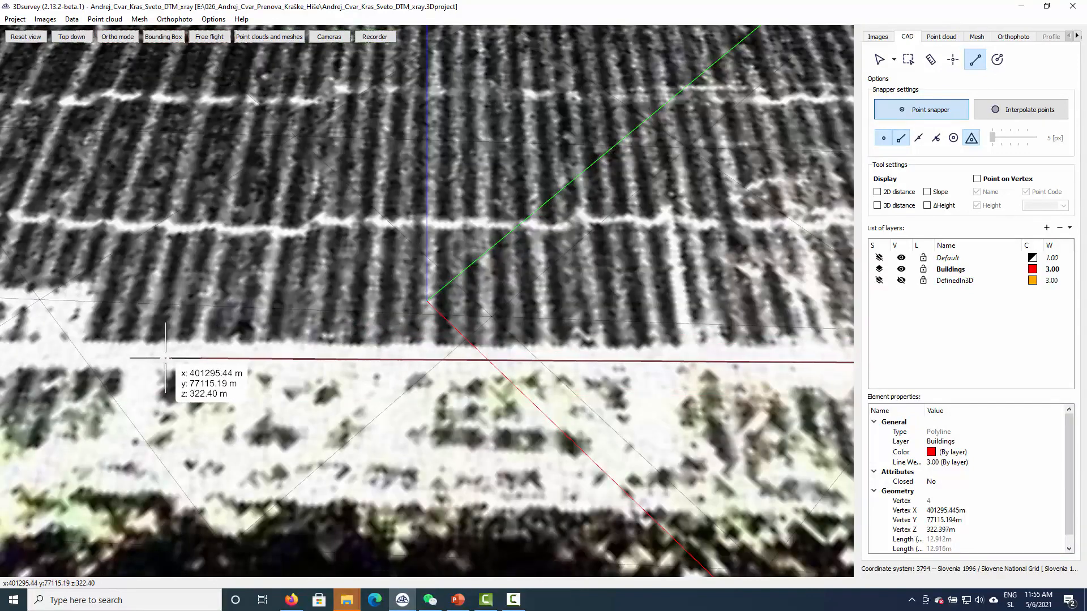
click(120, 357)
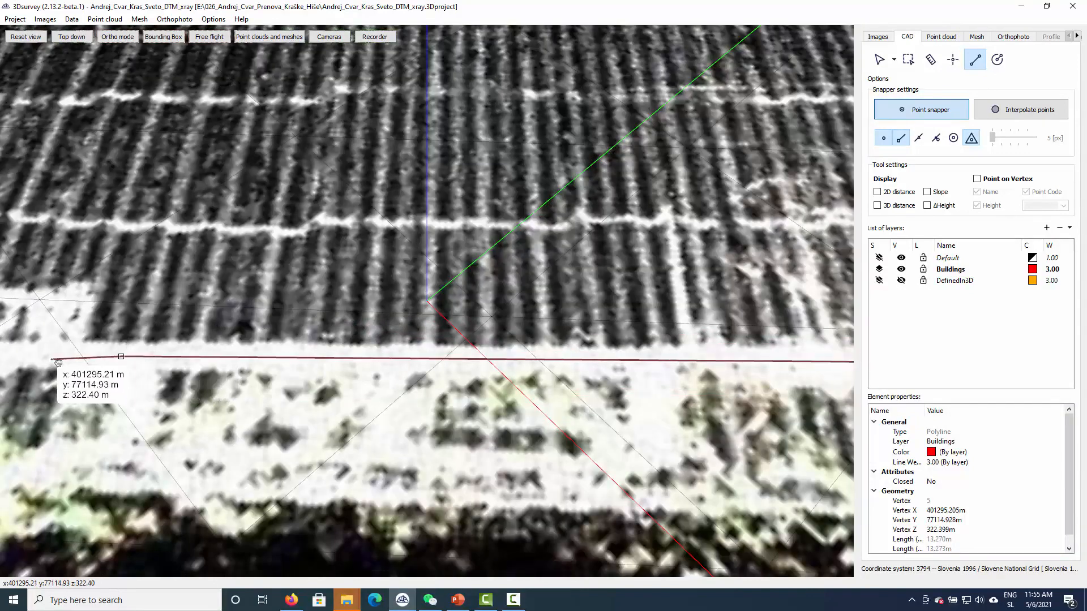
middle_drag(89, 360, 688, 394)
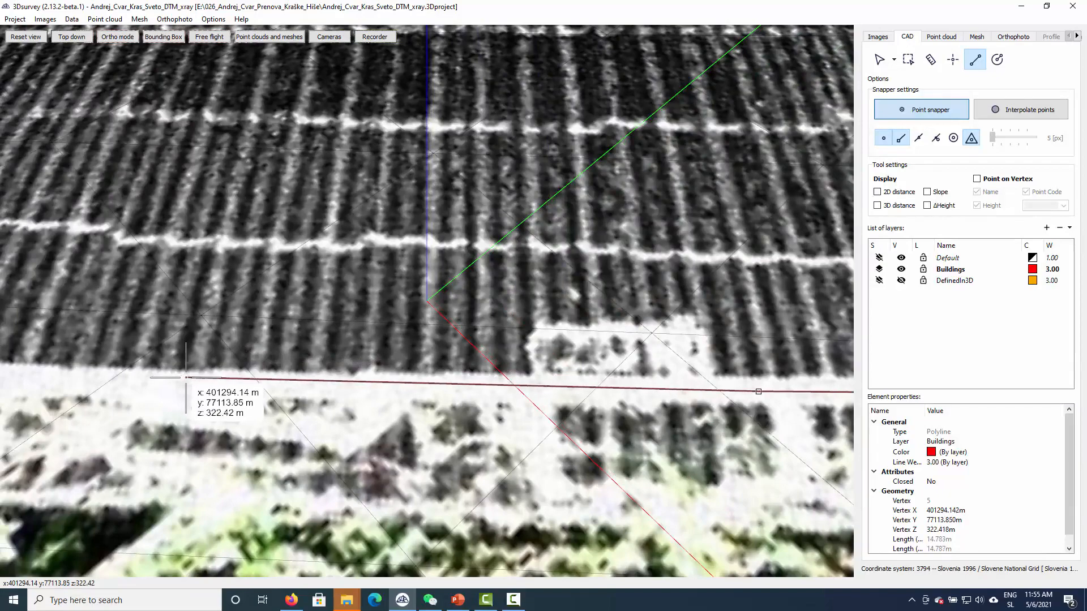
click(141, 380)
middle_drag(142, 380, 829, 424)
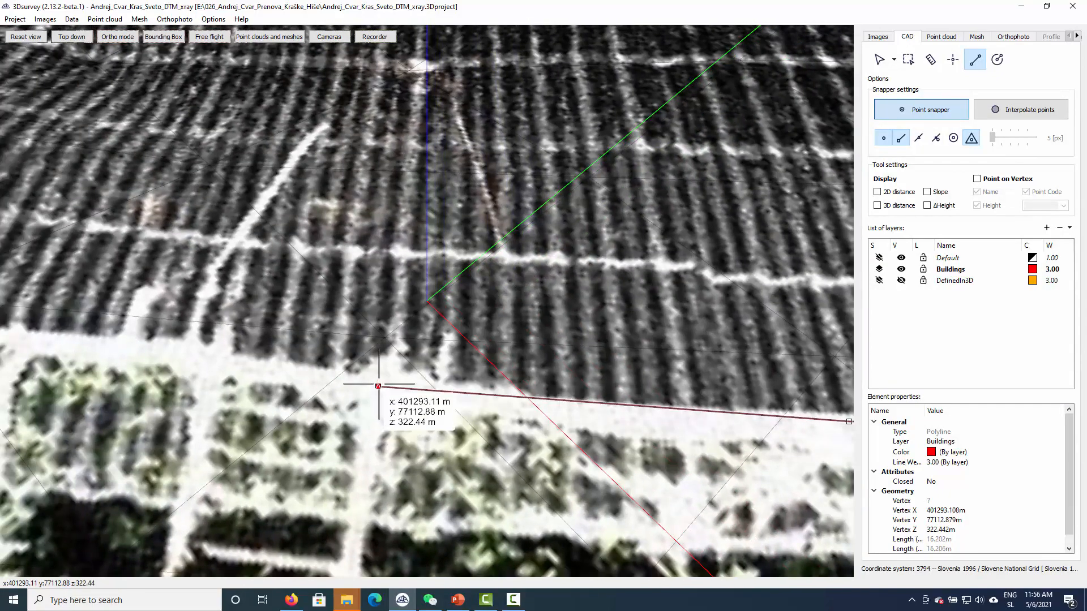
- Extend the polyline to the far corner of the corrugated-roof building and along its end wall to the rear corner
scroll(378, 386, down, 3)
scroll(396, 351, down, 2)
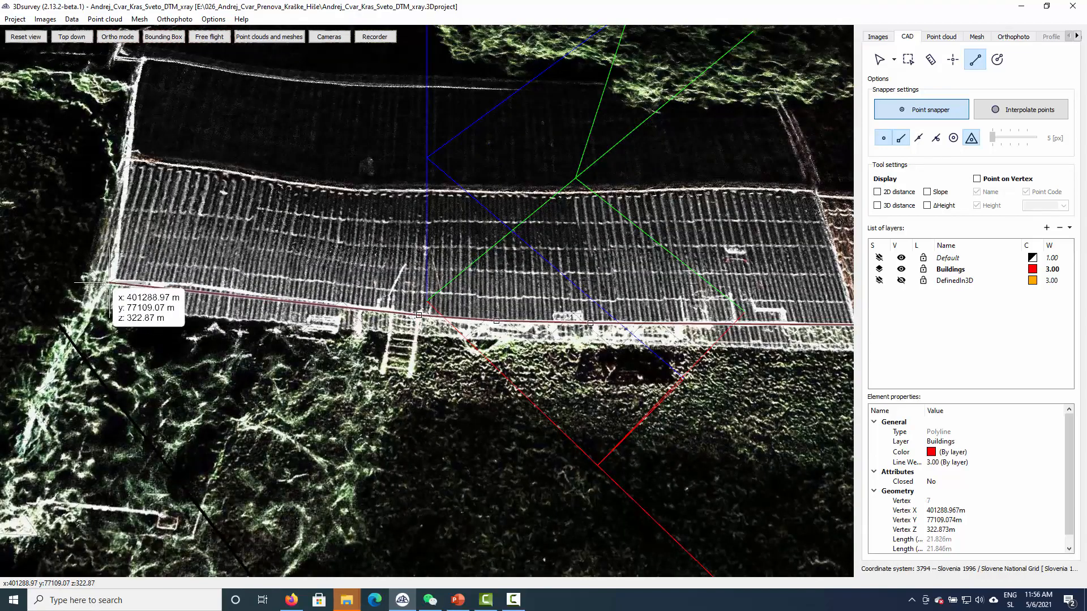
scroll(109, 282, up, 5)
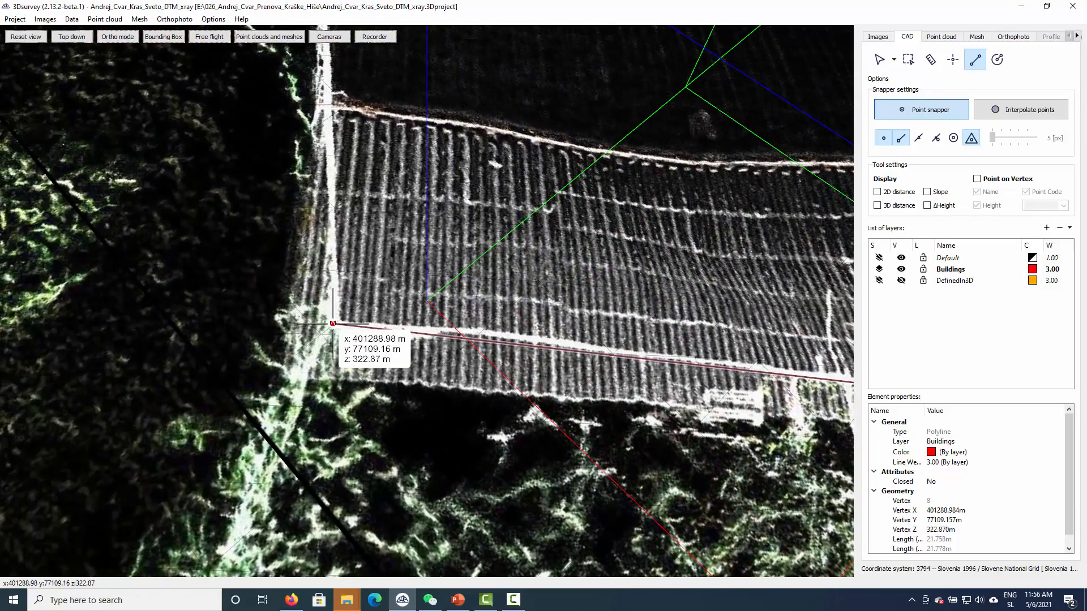
scroll(328, 238, up, 3)
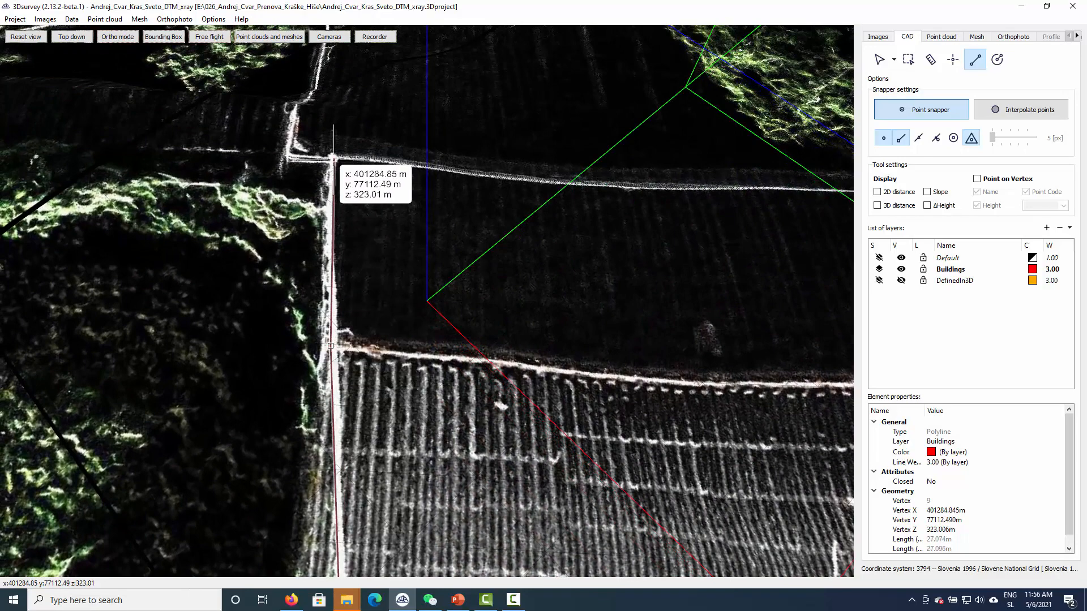
click(334, 157)
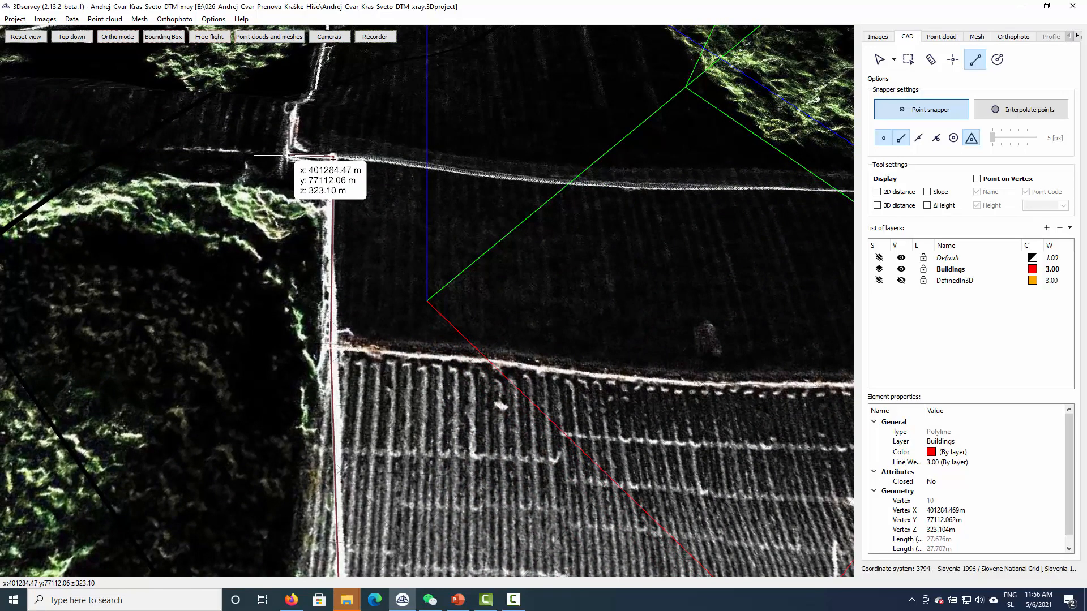
- Trace the short jog at the rear corner and the bent wall beyond it, ending the polyline at the tree canopy
click(287, 155)
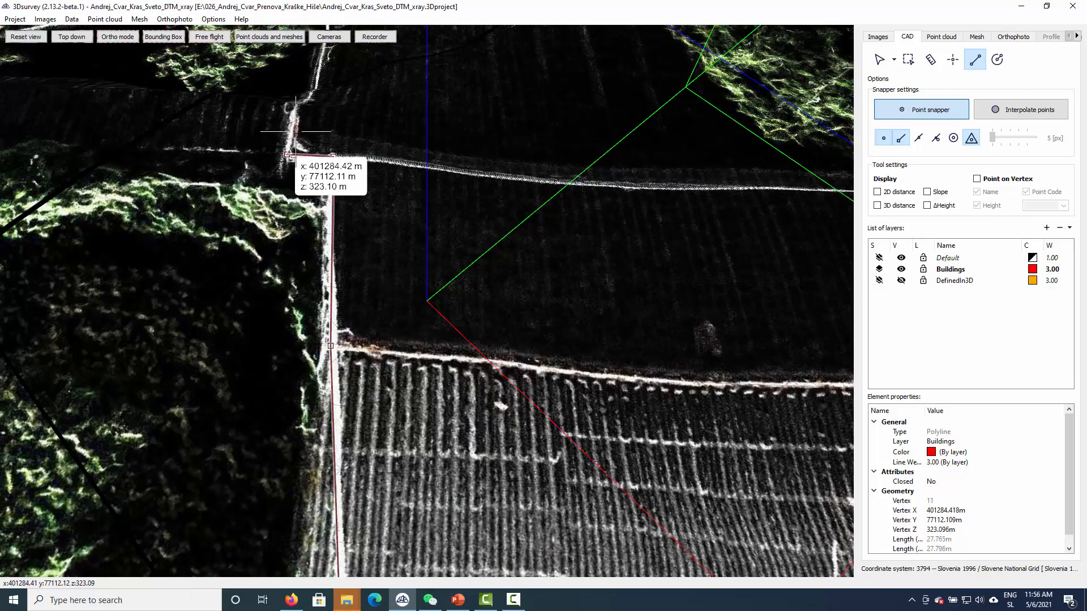
click(296, 105)
middle_drag(311, 107, 293, 289)
scroll(293, 288, up, 3)
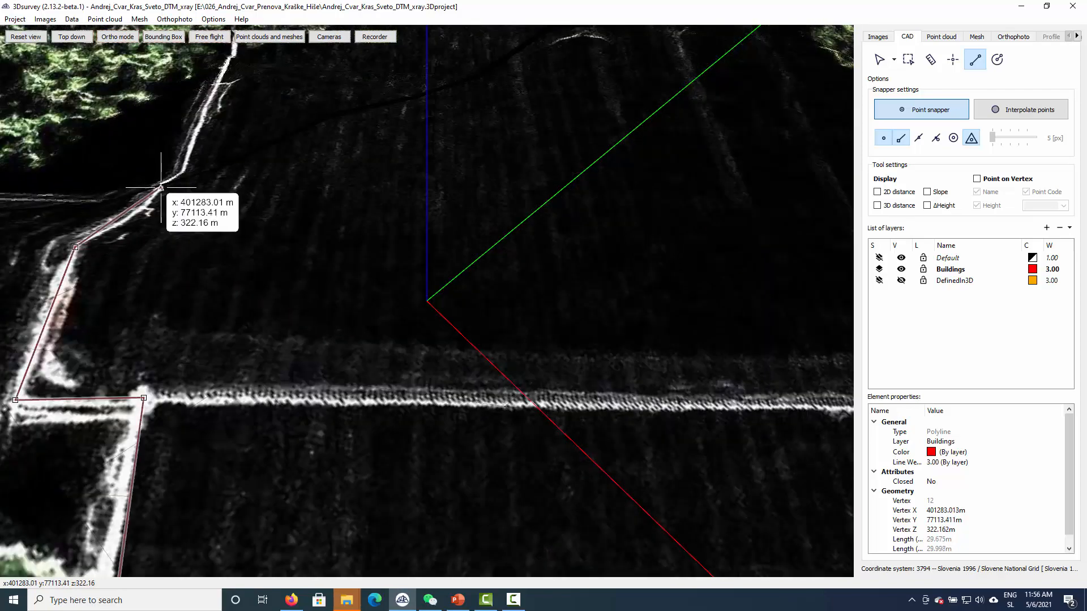
click(145, 209)
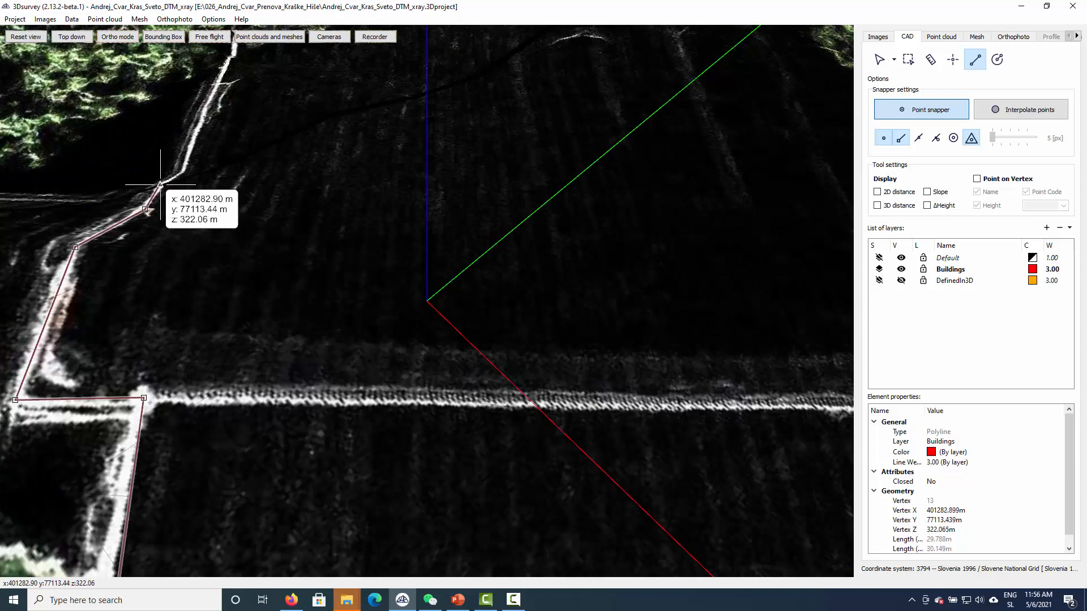
click(161, 185)
middle_drag(224, 141, 189, 306)
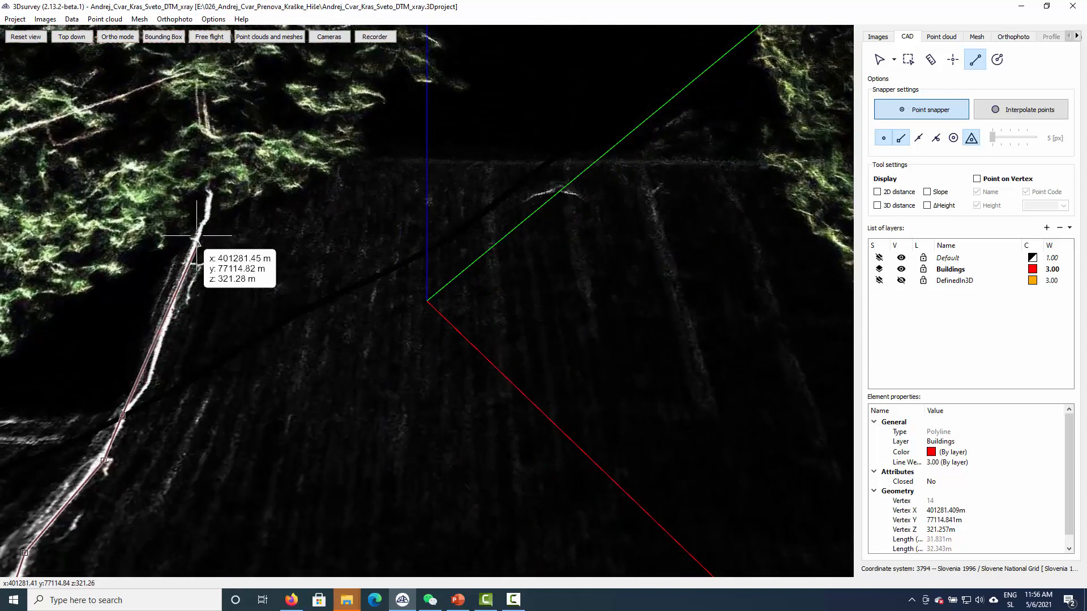
click(199, 234)
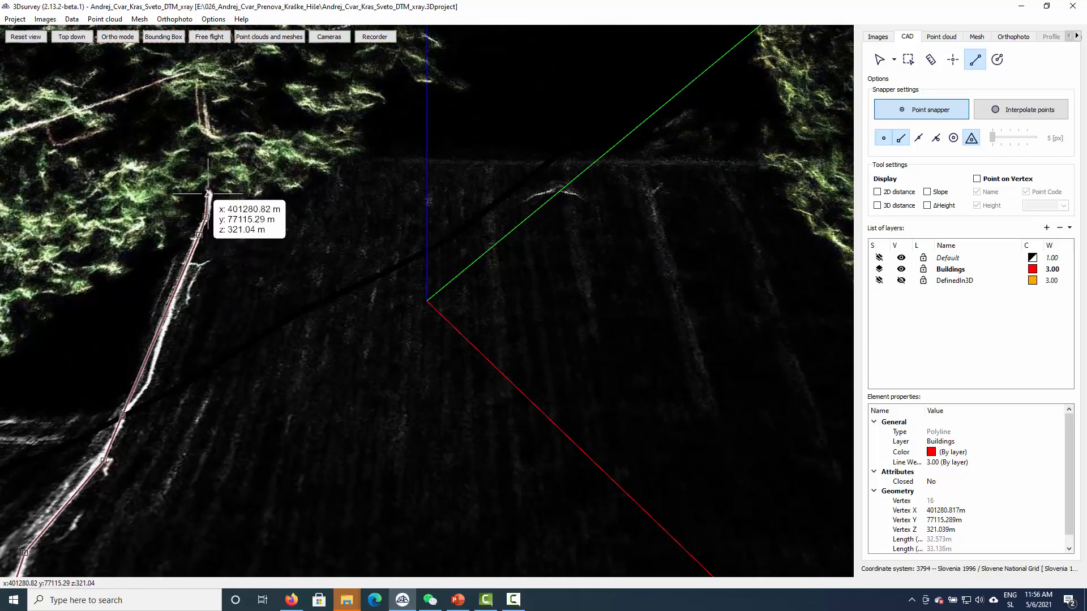
double_click(207, 193)
- Draw a separate polyline from the rear corner along the corrugated-roof building's back wall to where the line fades near the trees
middle_drag(280, 274, 396, 133)
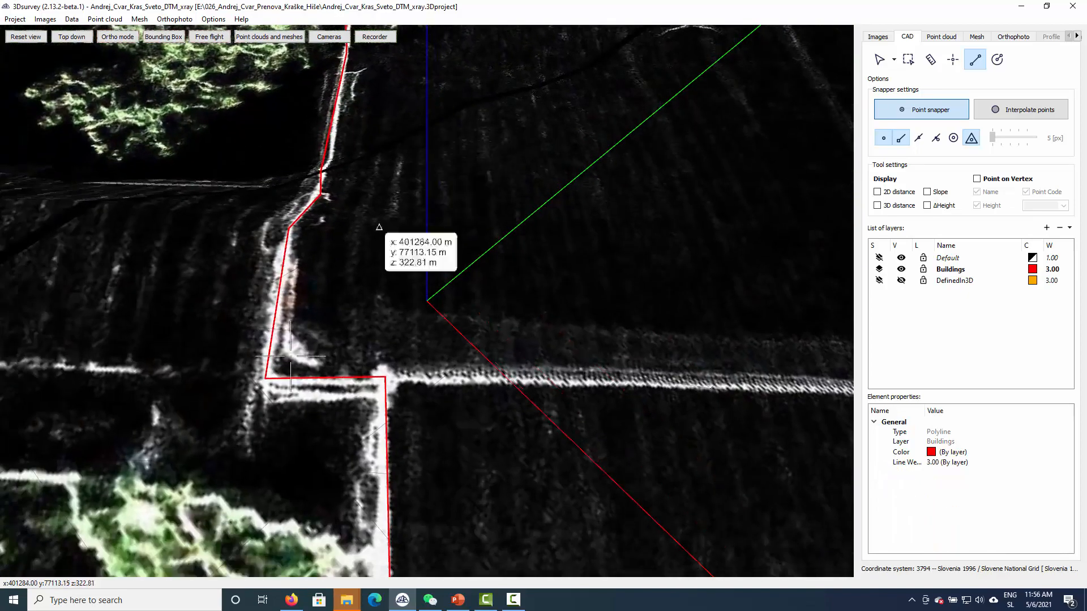
scroll(392, 390, down, 5)
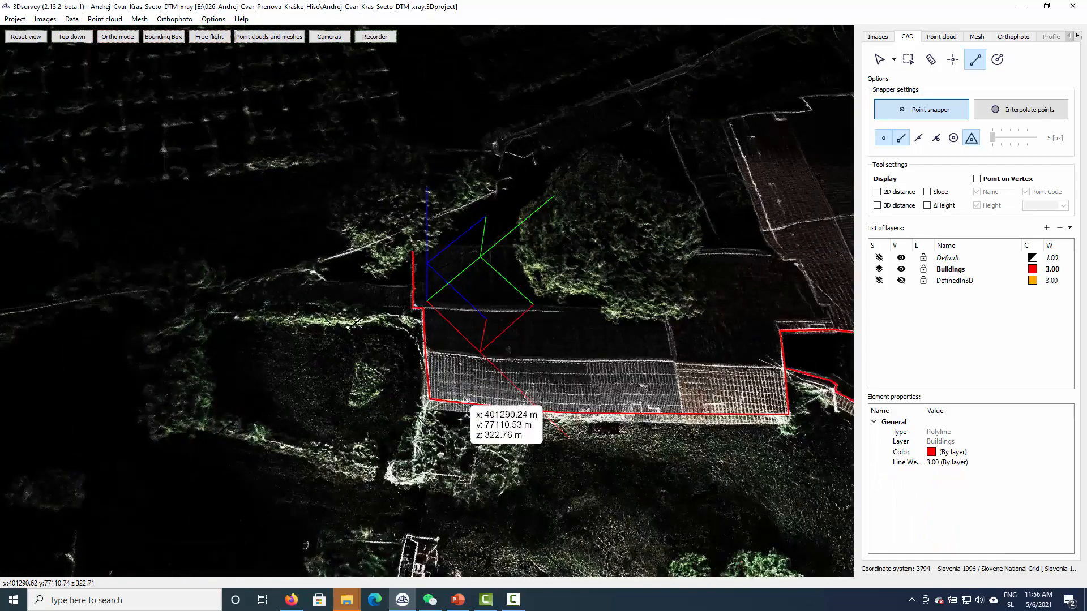
scroll(355, 400, up, 3)
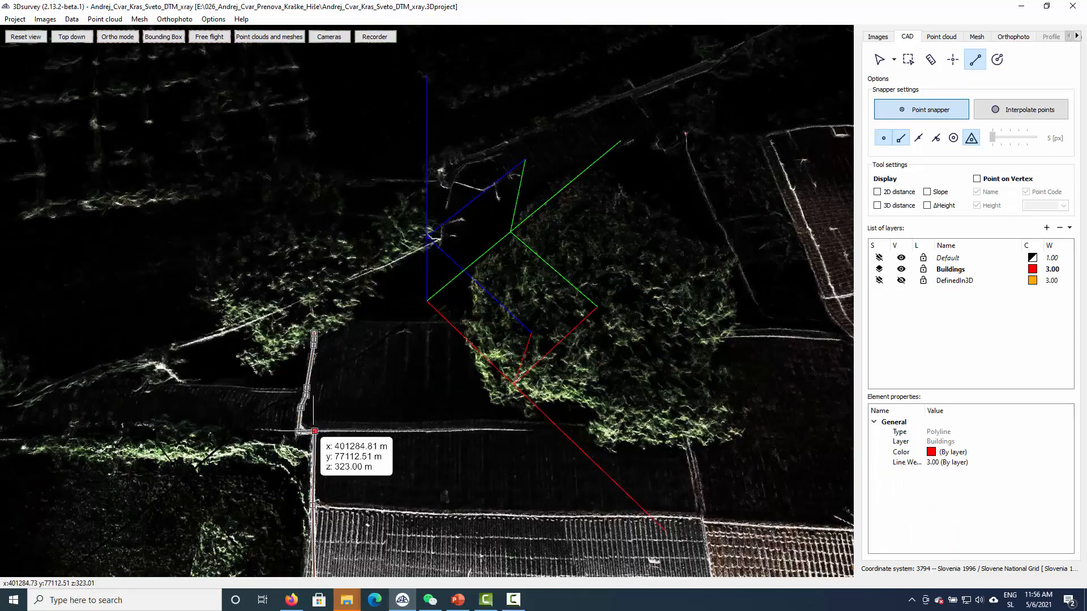
click(315, 432)
scroll(529, 453, up, 3)
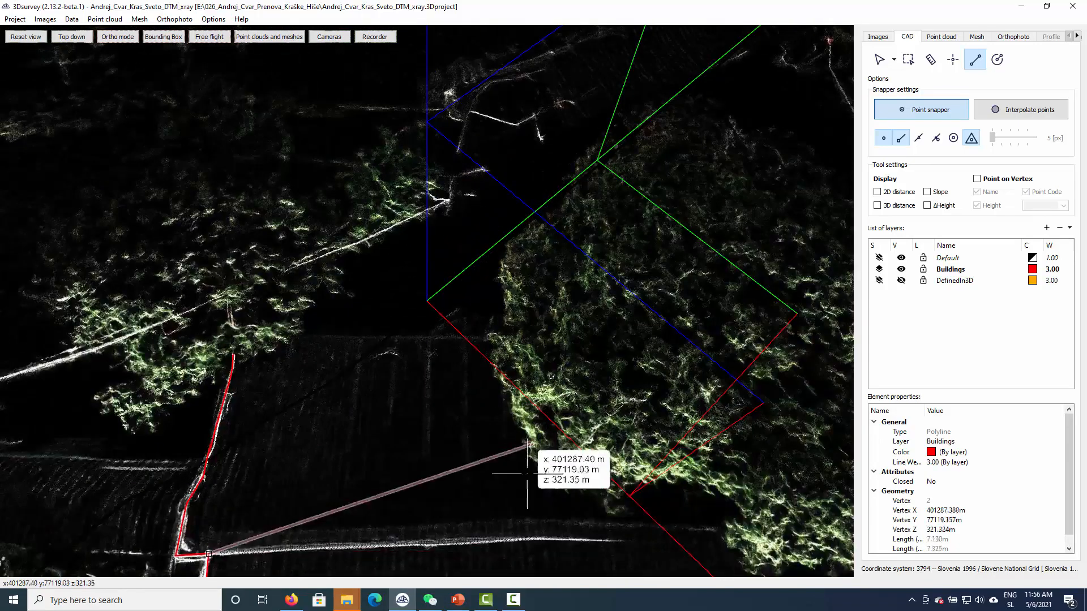
middle_drag(533, 486, 452, 409)
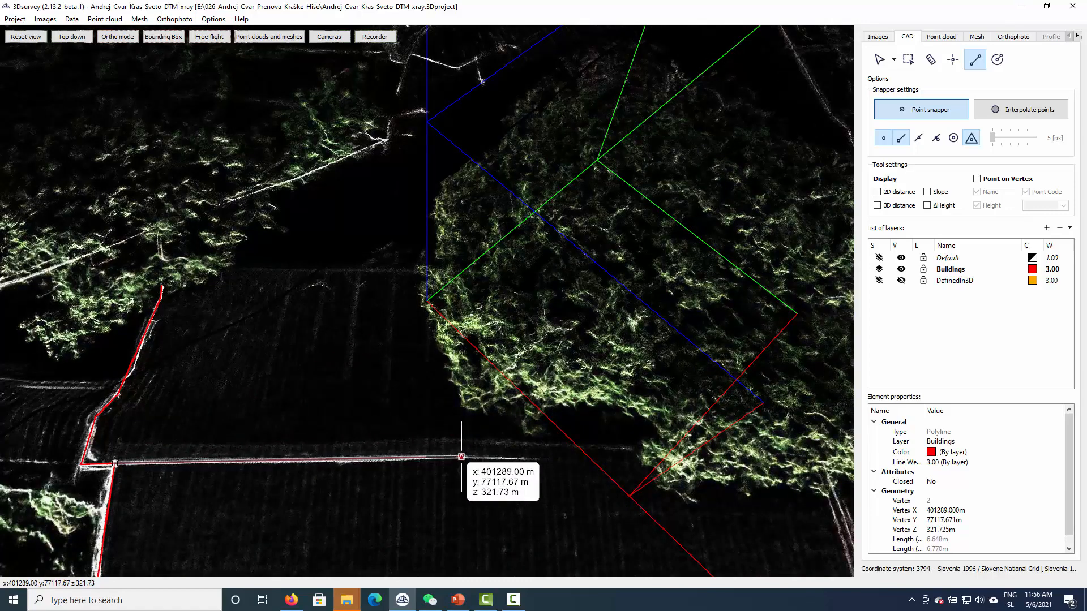
click(462, 457)
double_click(538, 458)
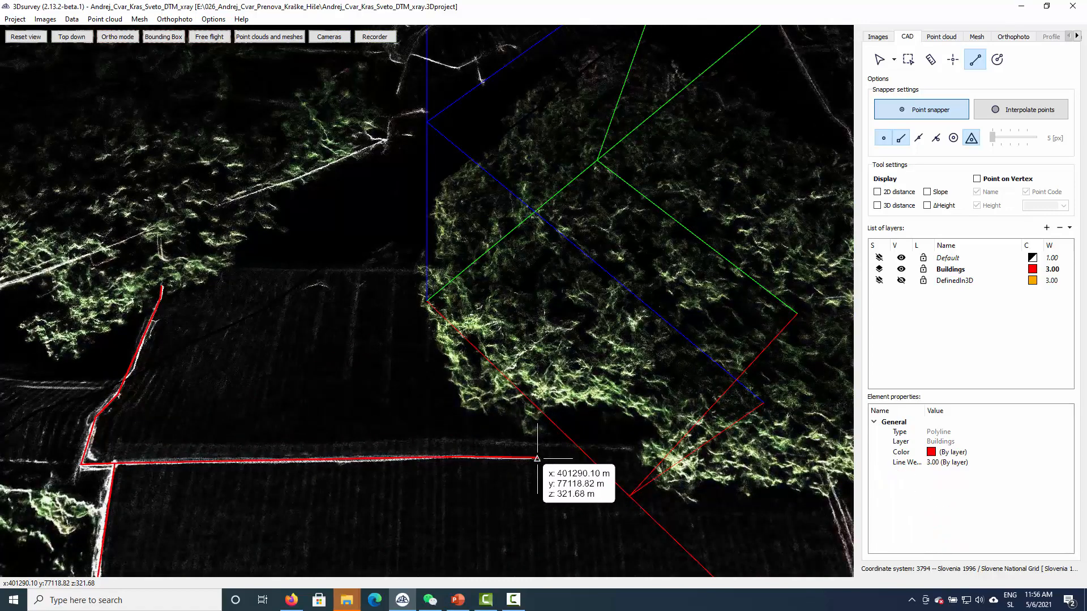
- Start a new polyline at the outer end of the tiled-roof building's unfinished end wall and trace its long front wall to the adjoining roof
scroll(535, 455, down, 4)
middle_drag(668, 472, 311, 275)
scroll(315, 276, down, 4)
middle_drag(392, 361, 391, 266)
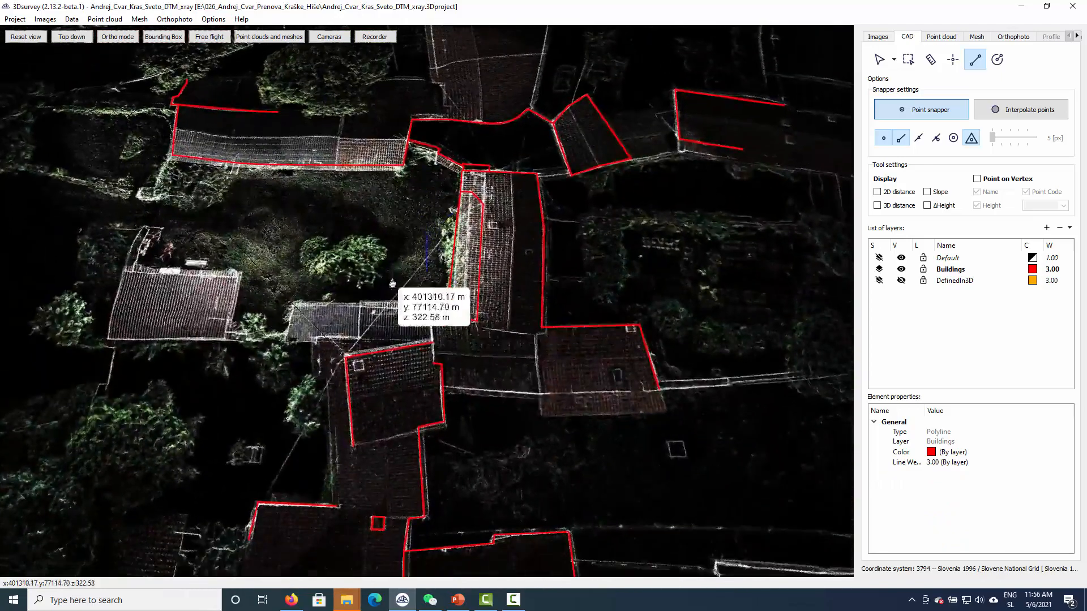
scroll(526, 390, up, 1)
scroll(774, 425, up, 2)
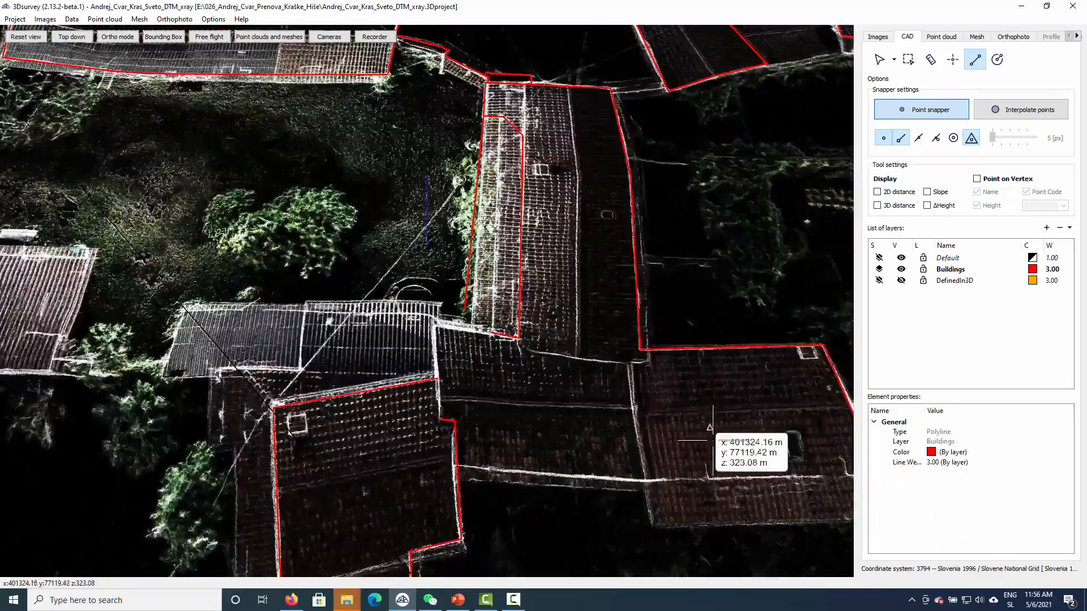
middle_drag(775, 426, 366, 349)
scroll(368, 349, up, 2)
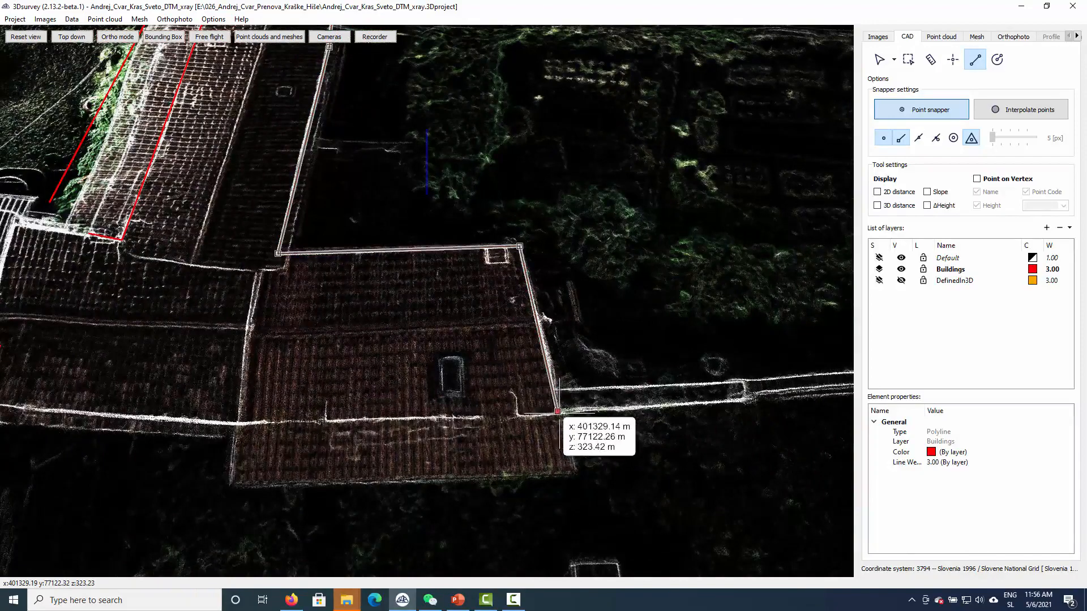
click(558, 412)
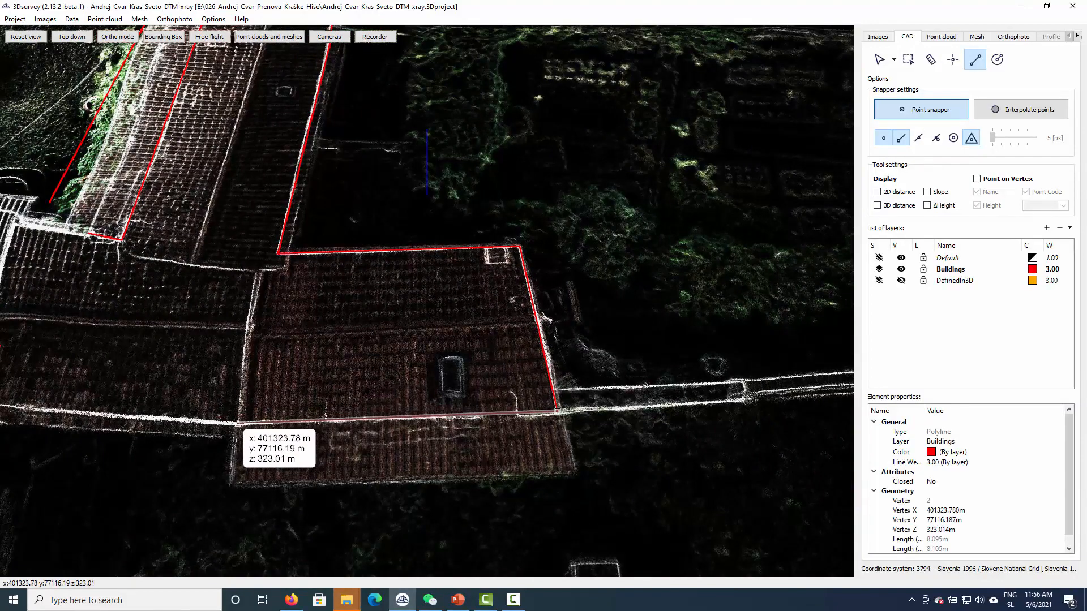
middle_drag(184, 433, 607, 477)
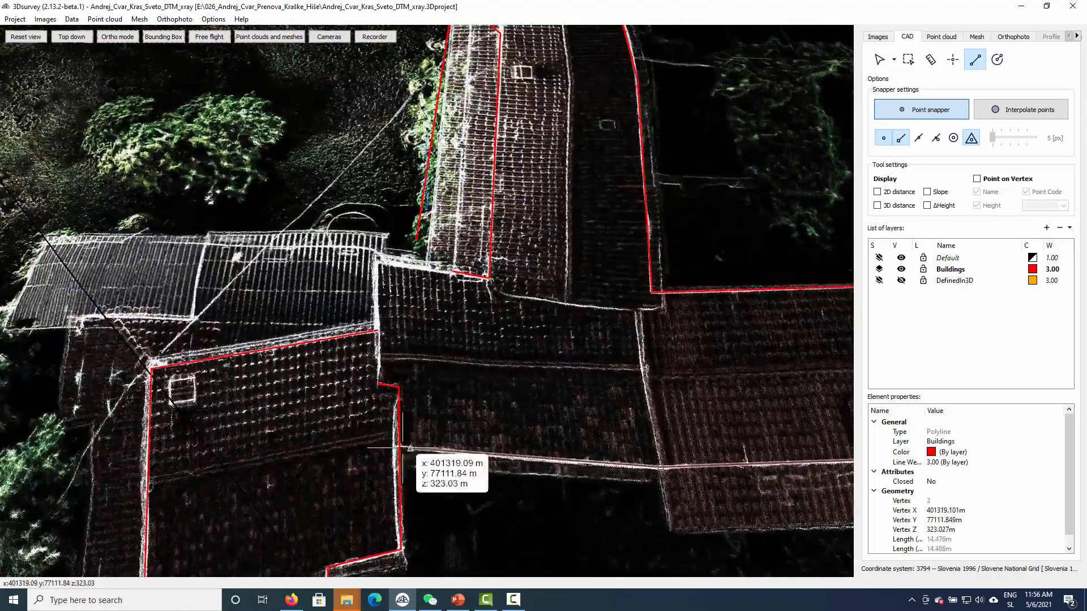
- Continue the polyline along the adjoining building's wall and end it snapped onto the neighbouring house's existing wall line
scroll(414, 456, up, 5)
scroll(425, 461, down, 4)
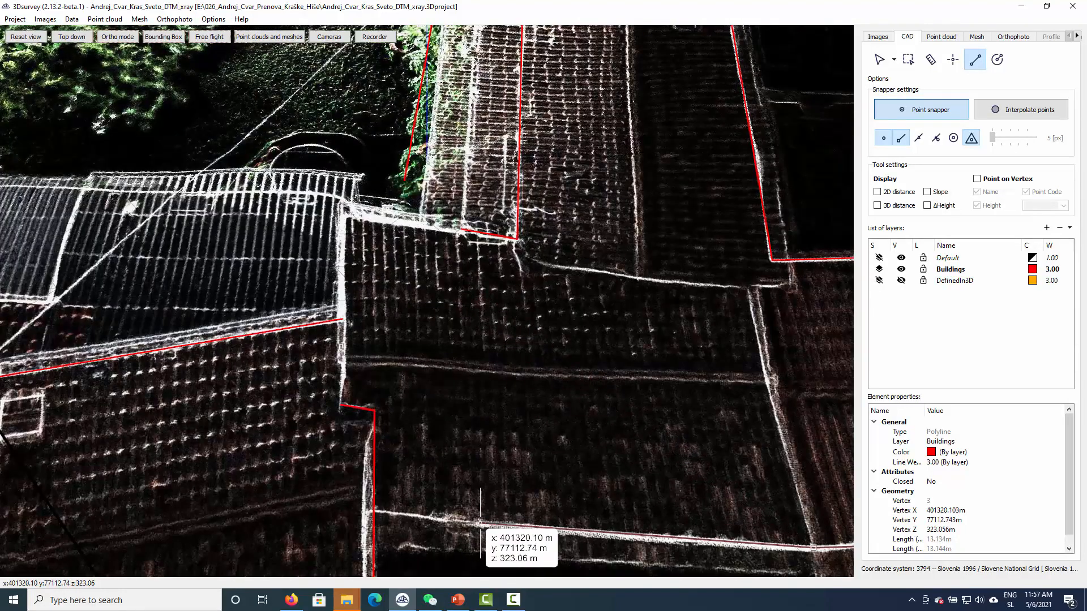
click(377, 512)
scroll(376, 509, up, 5)
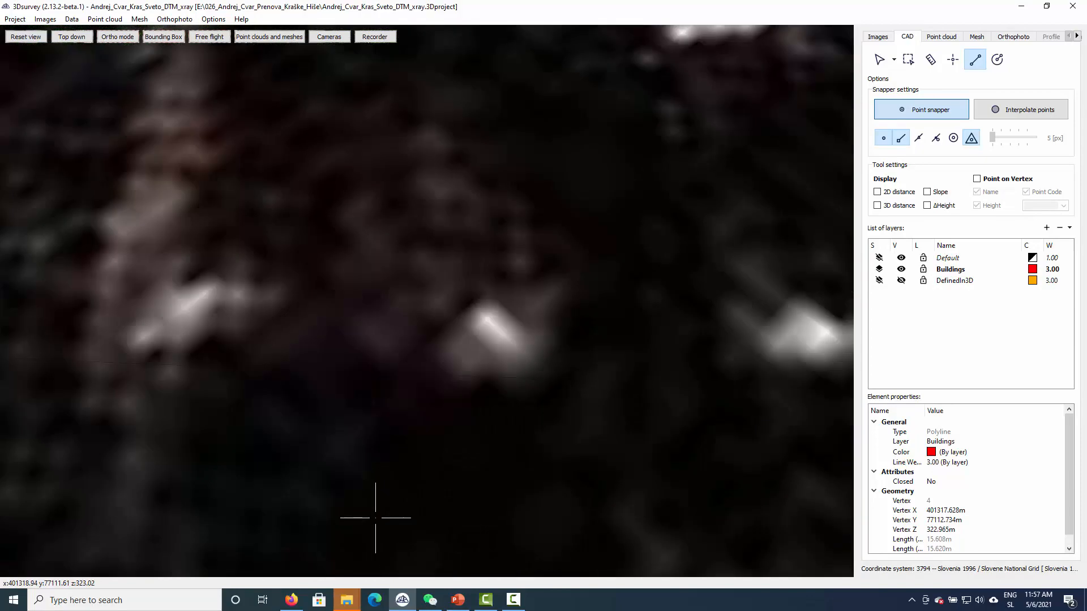
scroll(362, 461, down, 5)
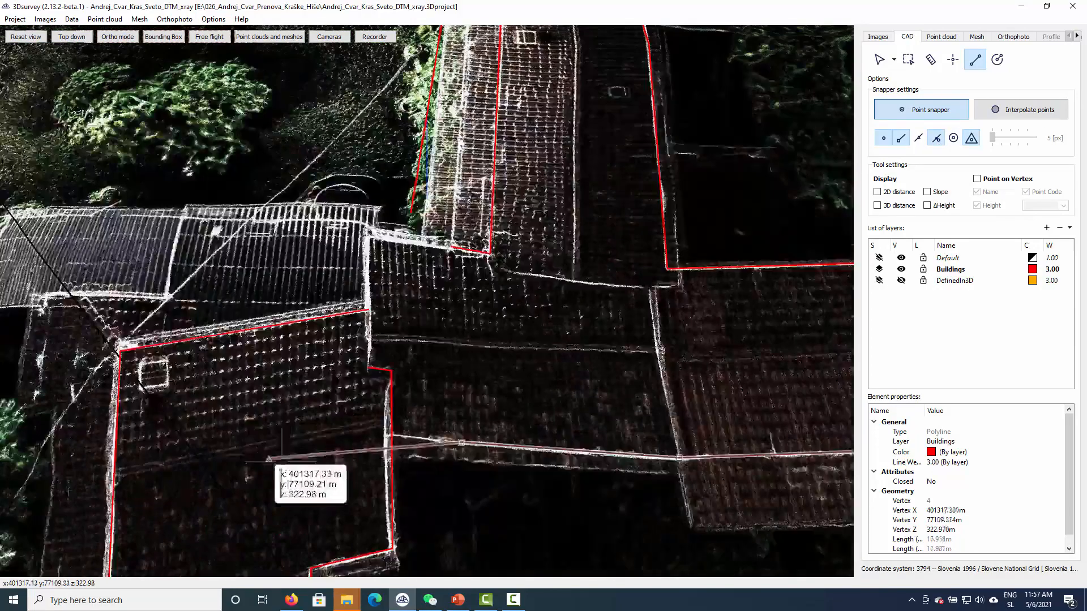
middle_drag(275, 456, 281, 400)
scroll(394, 388, up, 5)
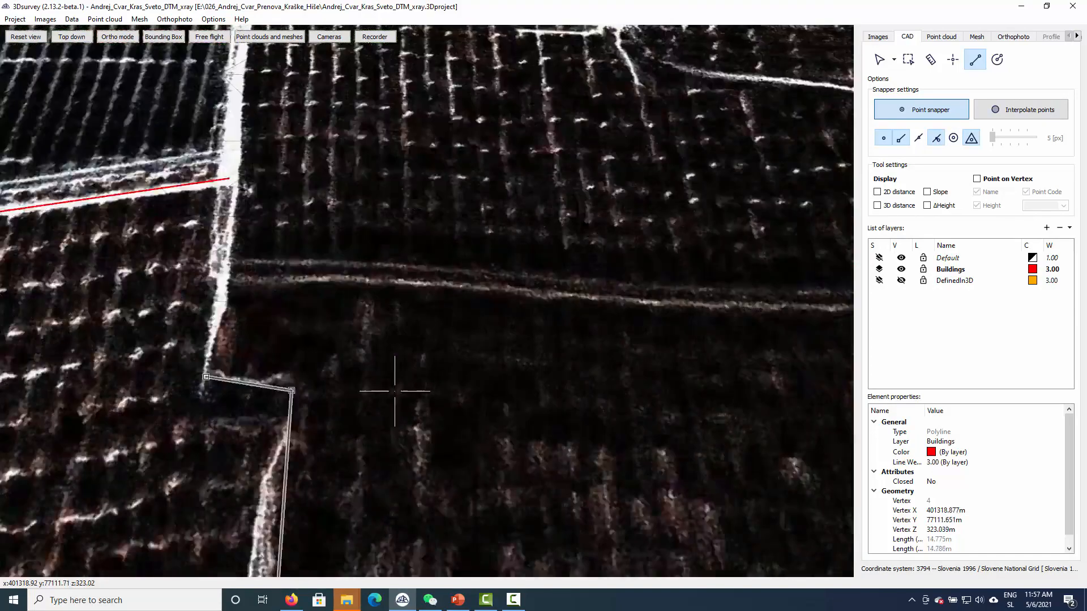
middle_drag(371, 465, 388, 371)
scroll(389, 365, down, 5)
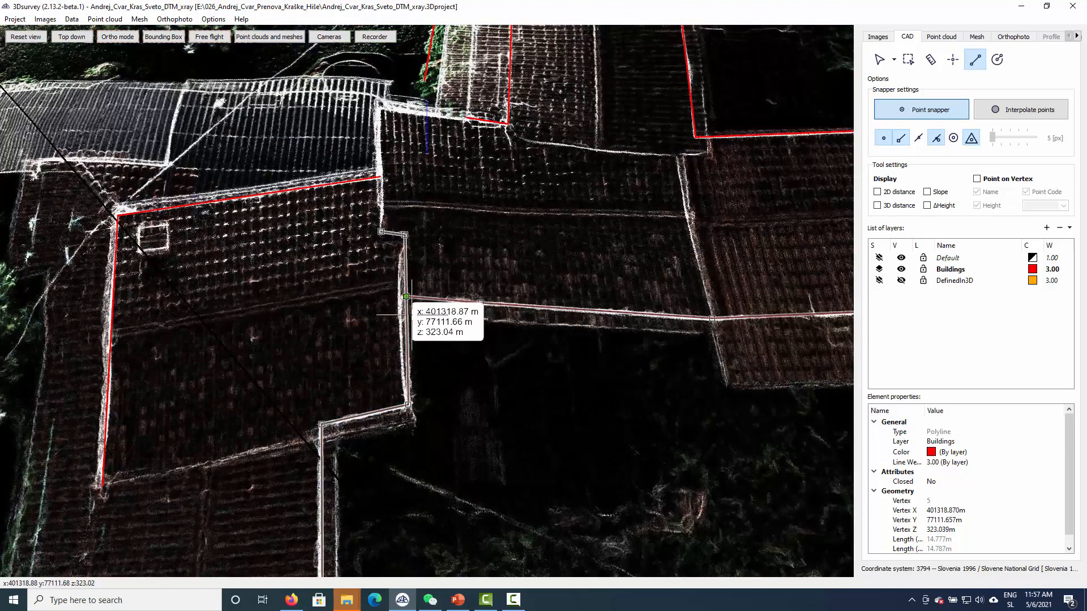
right_click(411, 315)
- Display the DefinedIn3D layer and compare its orange lines with the red Buildings outlines over the X-ray image
scroll(519, 381, down, 4)
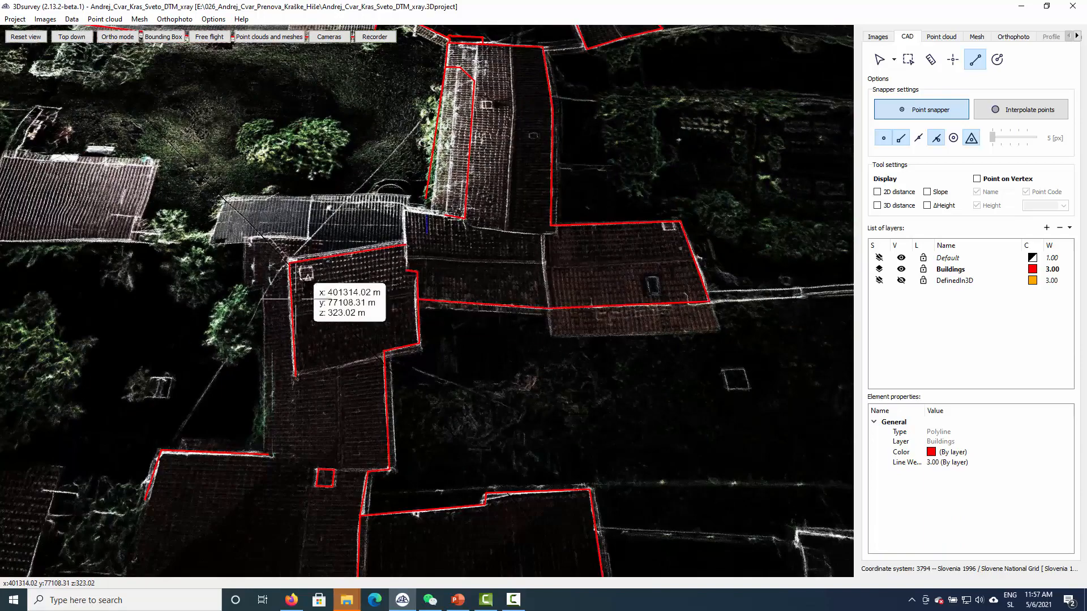
middle_drag(298, 317, 521, 363)
scroll(431, 297, up, 5)
scroll(506, 289, down, 5)
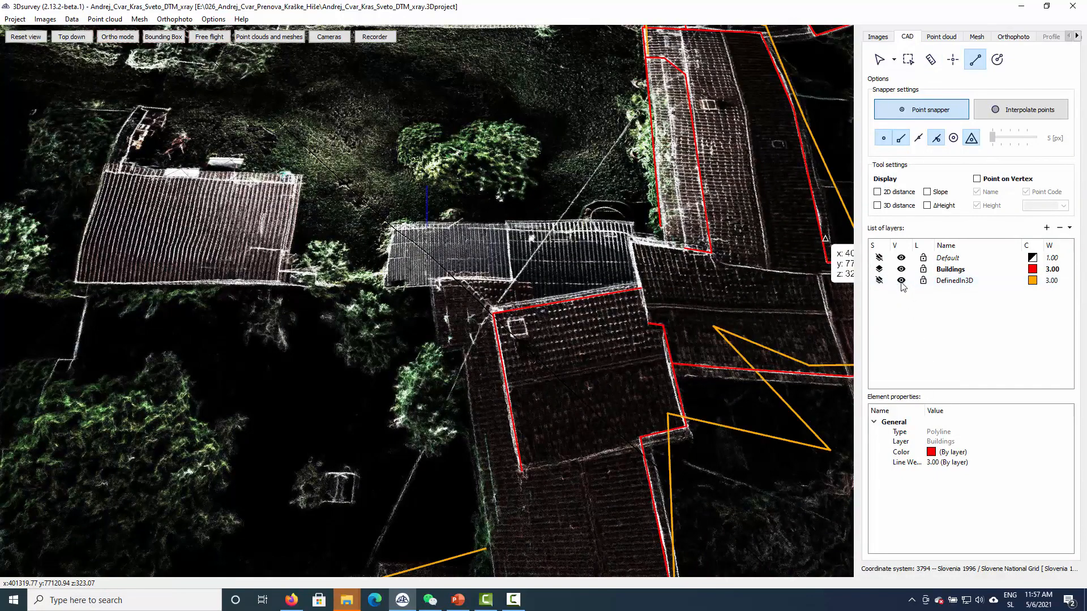
scroll(713, 415, down, 3)
middle_drag(684, 400, 369, 269)
middle_drag(588, 344, 688, 466)
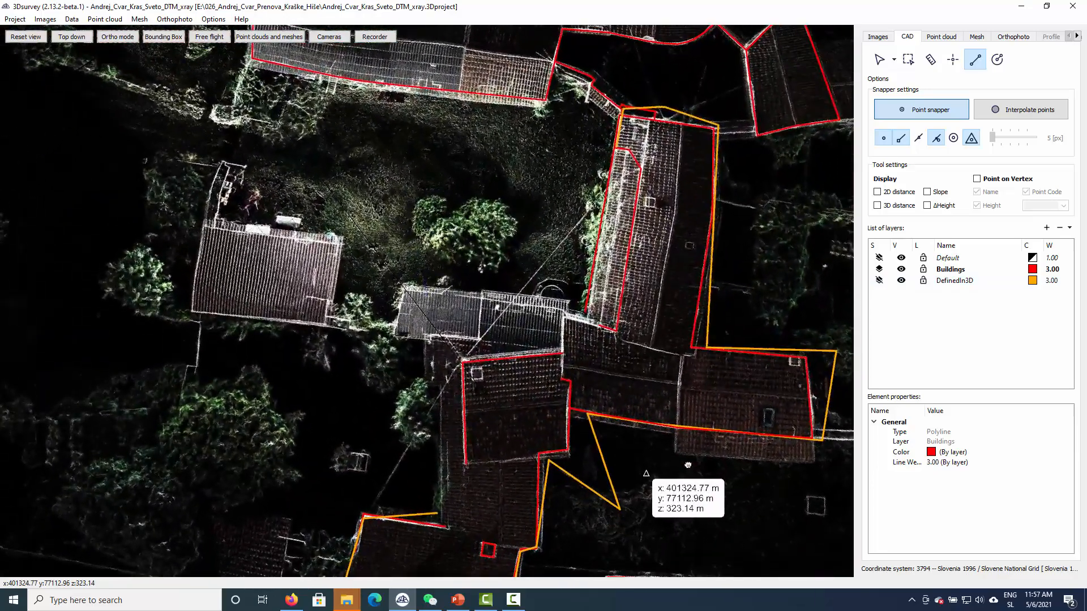
middle_drag(668, 314, 614, 227)
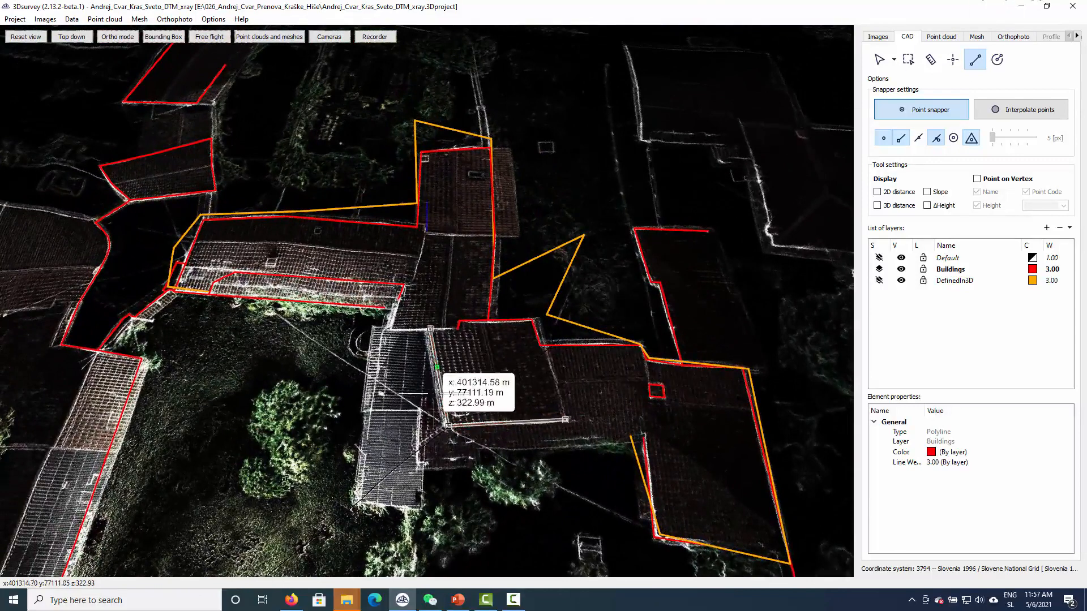
- Display the point cloud PointCloud_2020_08_28-23_08_30 together with the CAD lines
click(942, 36)
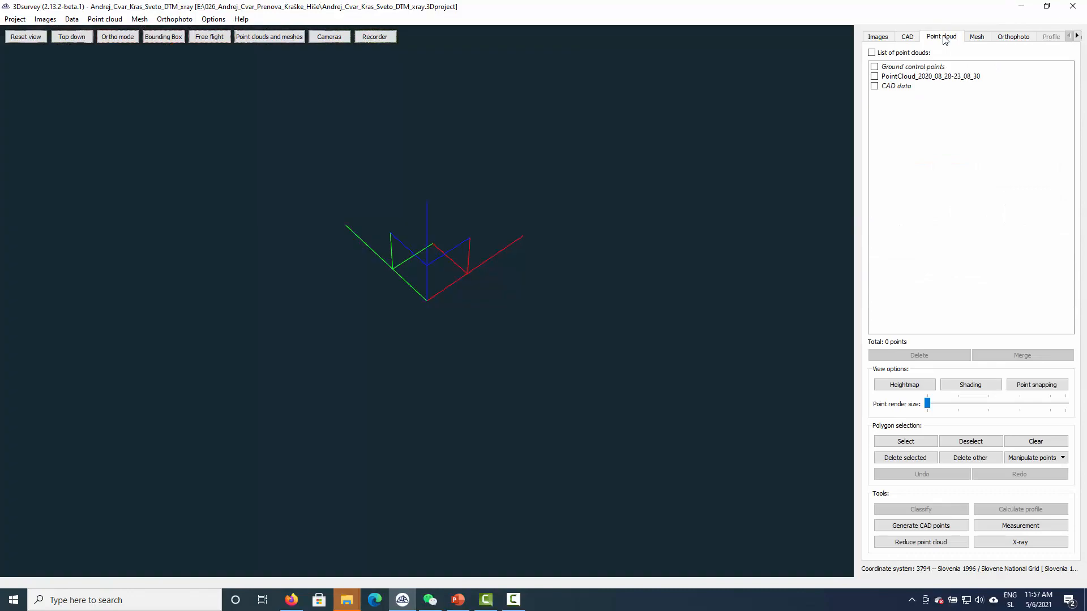
click(874, 77)
click(913, 39)
drag(626, 347, 408, 266)
scroll(532, 348, up, 5)
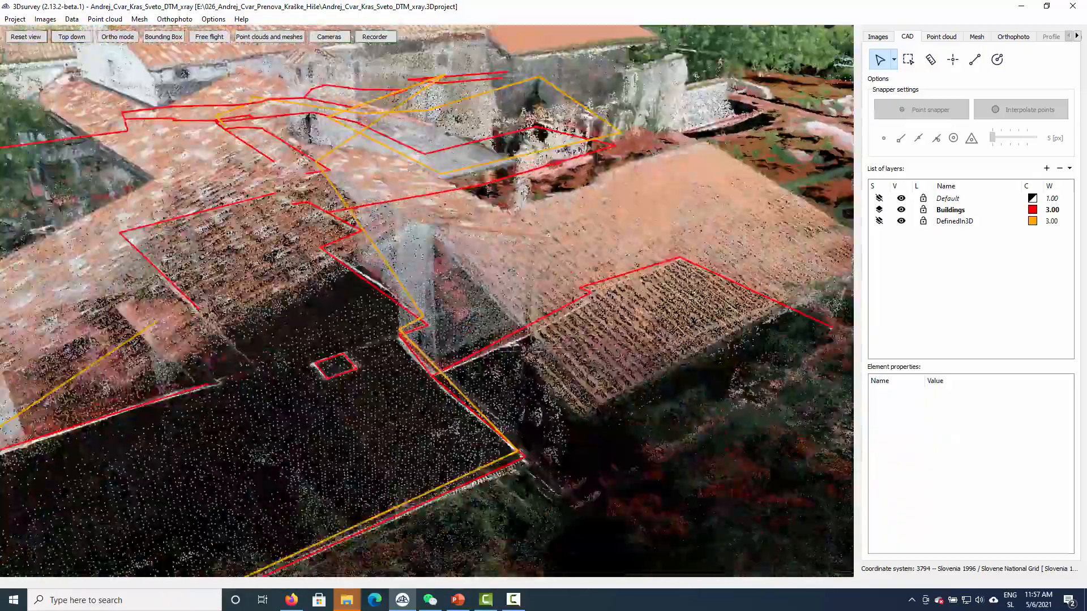
- Examine from several sides how the Buildings and DefinedIn3D lines fit the walls and roofs of the point cloud
drag(532, 348, 402, 391)
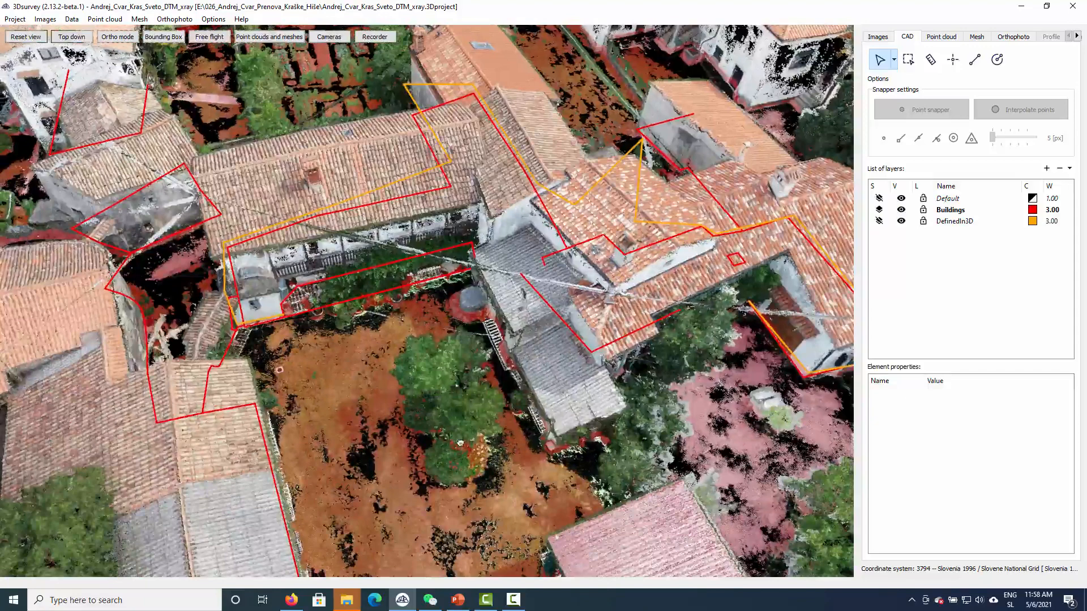
drag(460, 443, 460, 443)
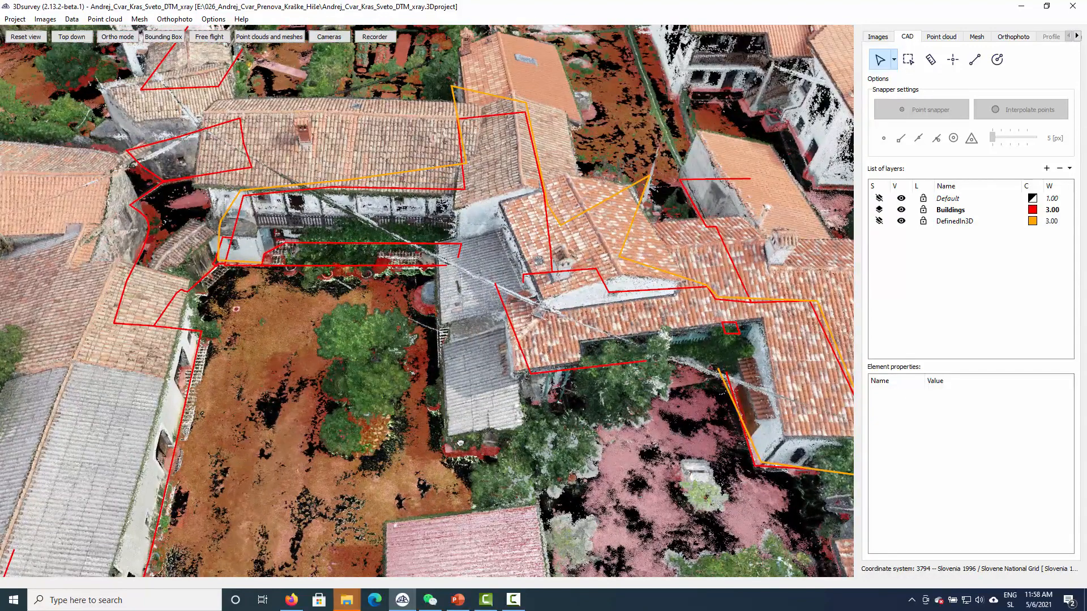
drag(318, 369, 354, 391)
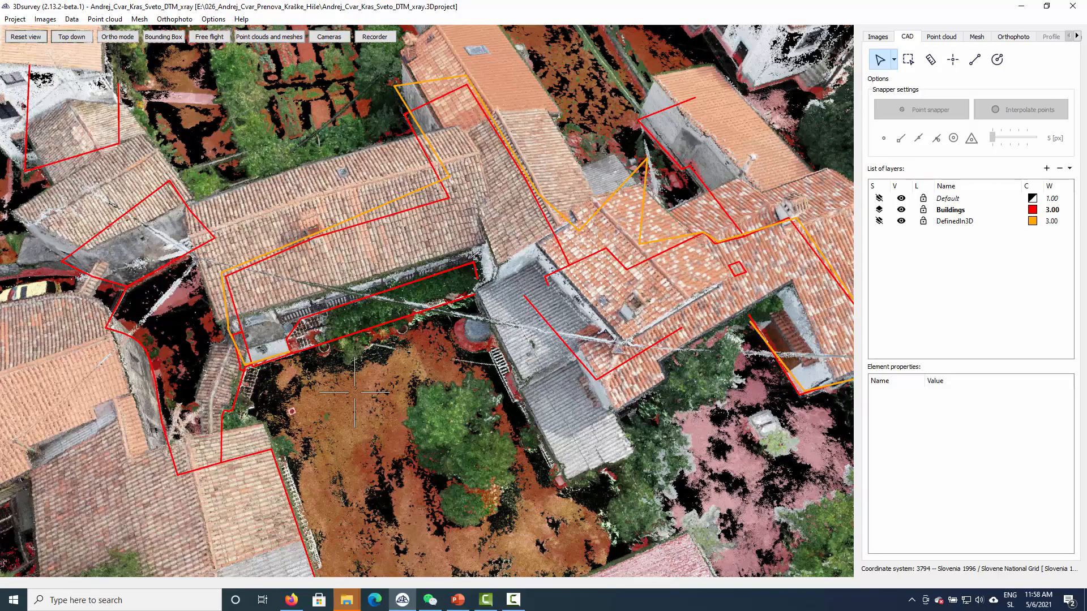
drag(278, 403, 452, 453)
drag(405, 405, 662, 381)
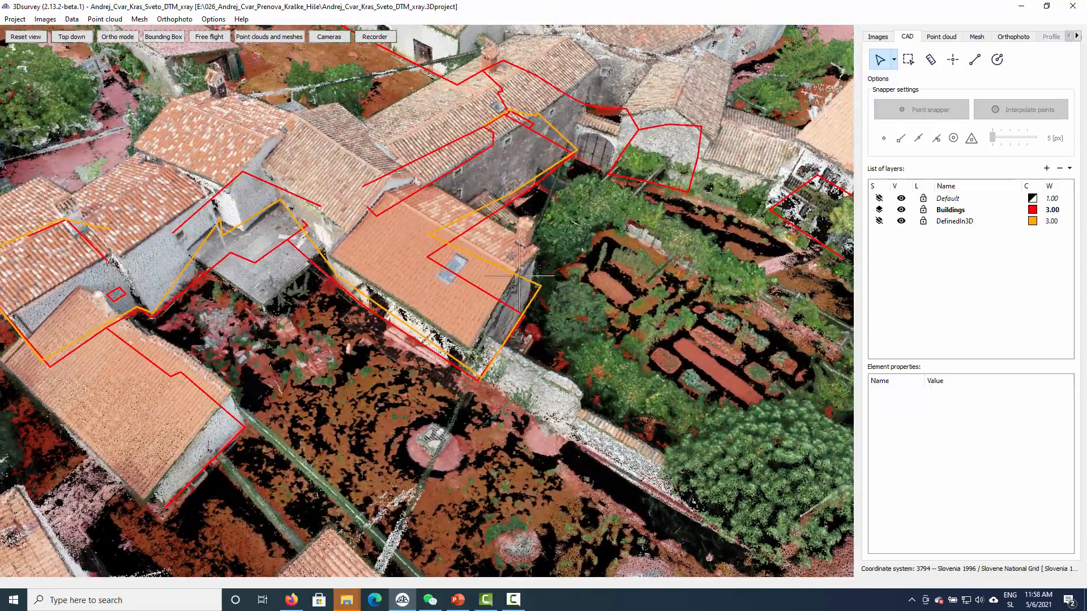
drag(266, 340, 304, 294)
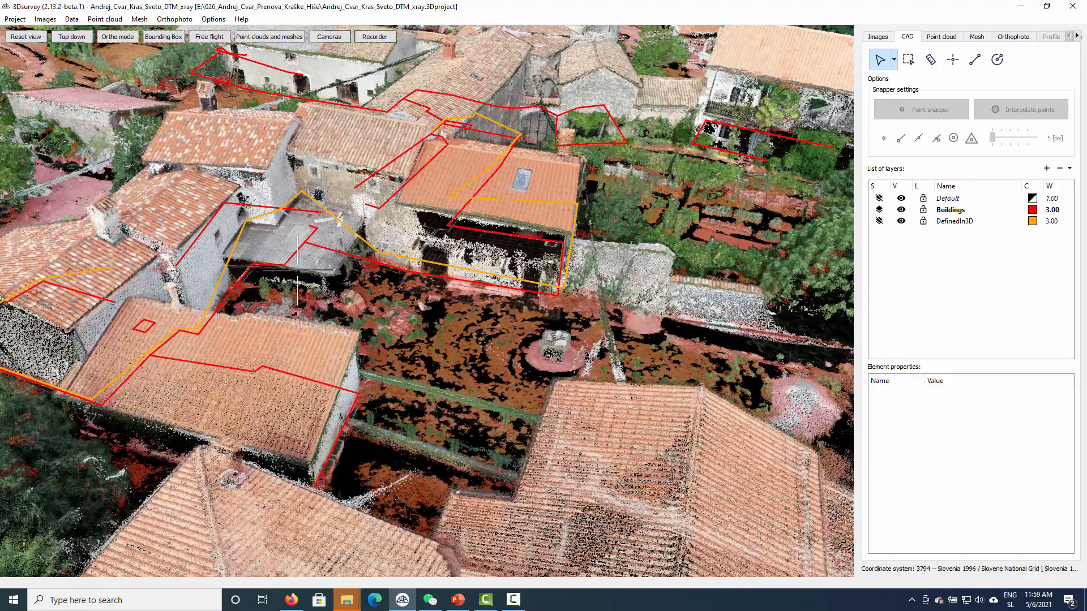
drag(481, 303, 517, 358)
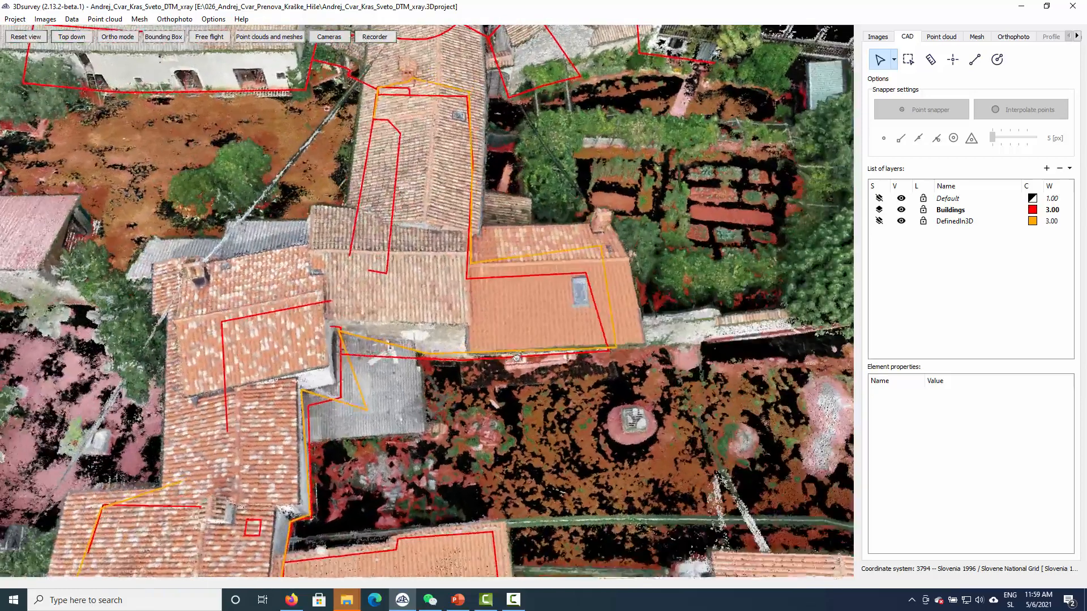
- Compare the red and orange outlines around the central house from above, checking individual polylines
click(517, 357)
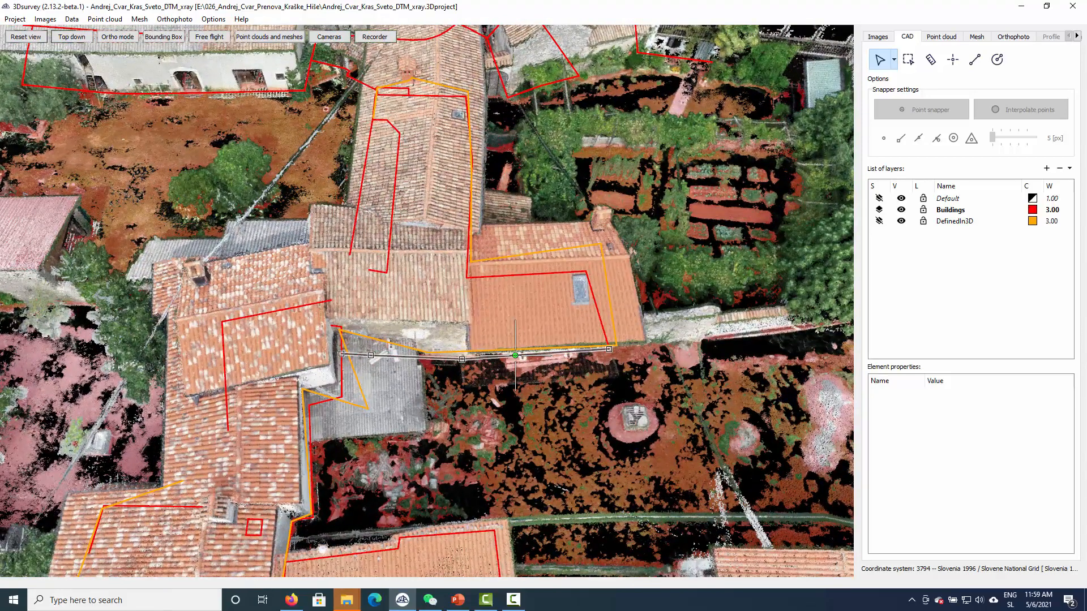
key(Escape)
drag(488, 192, 496, 233)
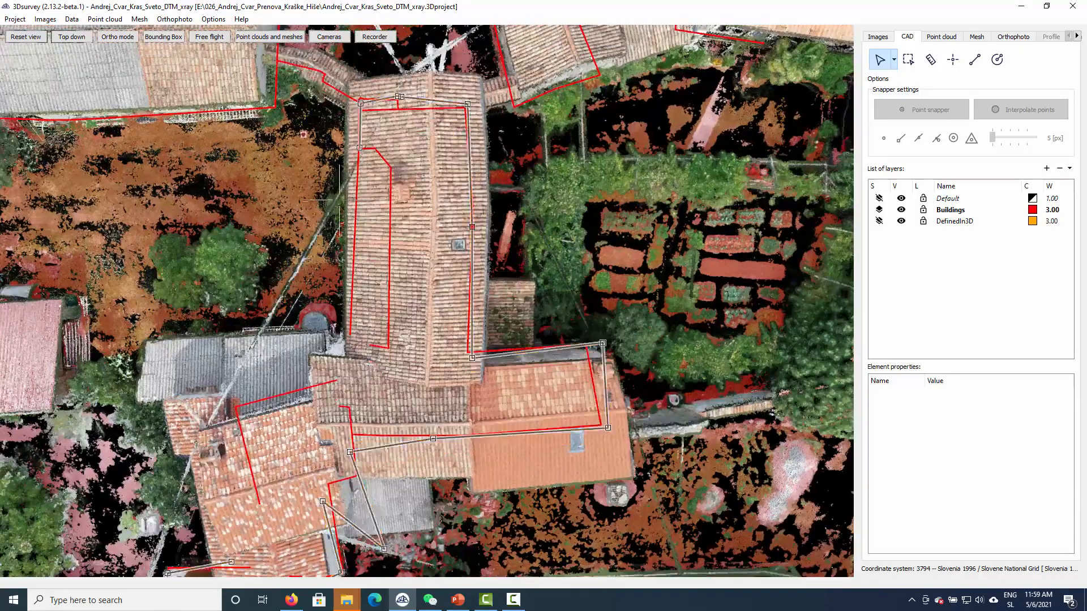
scroll(334, 209, down, 1)
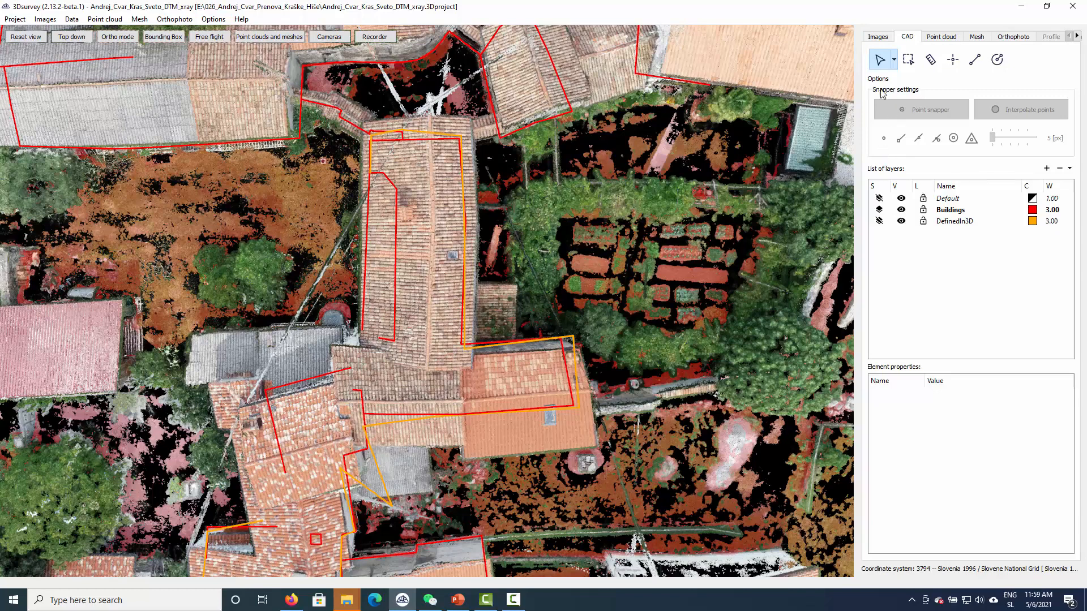
click(364, 287)
middle_drag(559, 482, 560, 444)
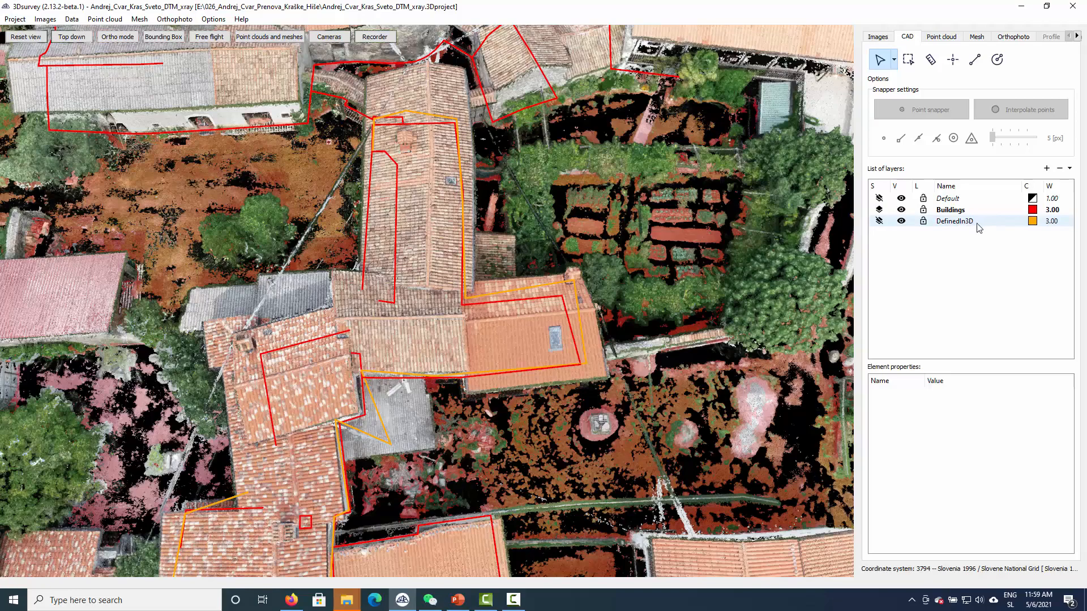
- Hide the DefinedIn3D layer and load the surveyed CAD drawing posneto Sveto.dxf into the project
click(901, 222)
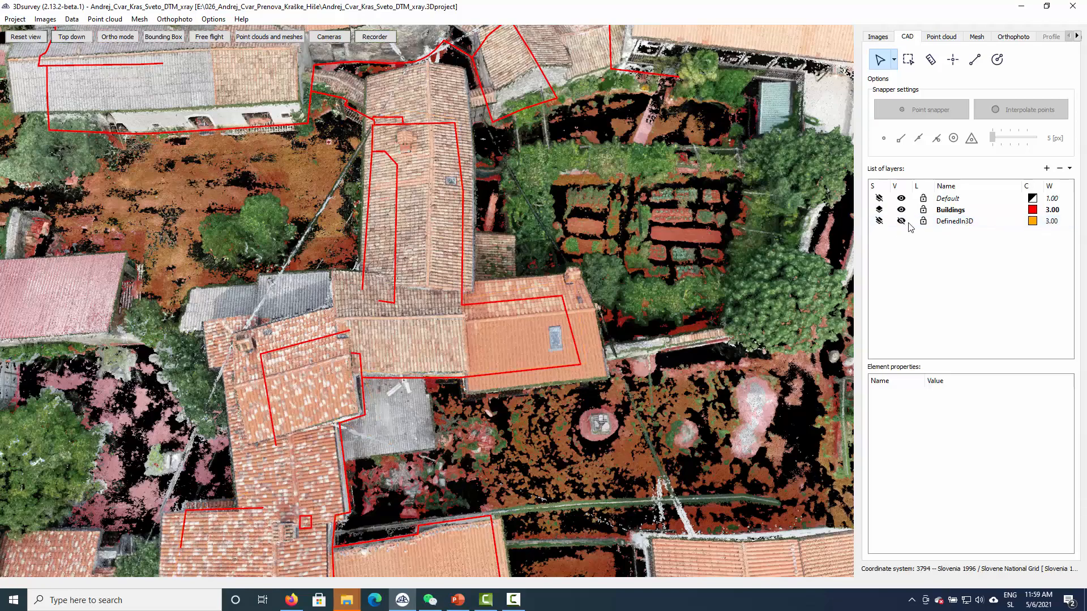
drag(461, 319, 577, 275)
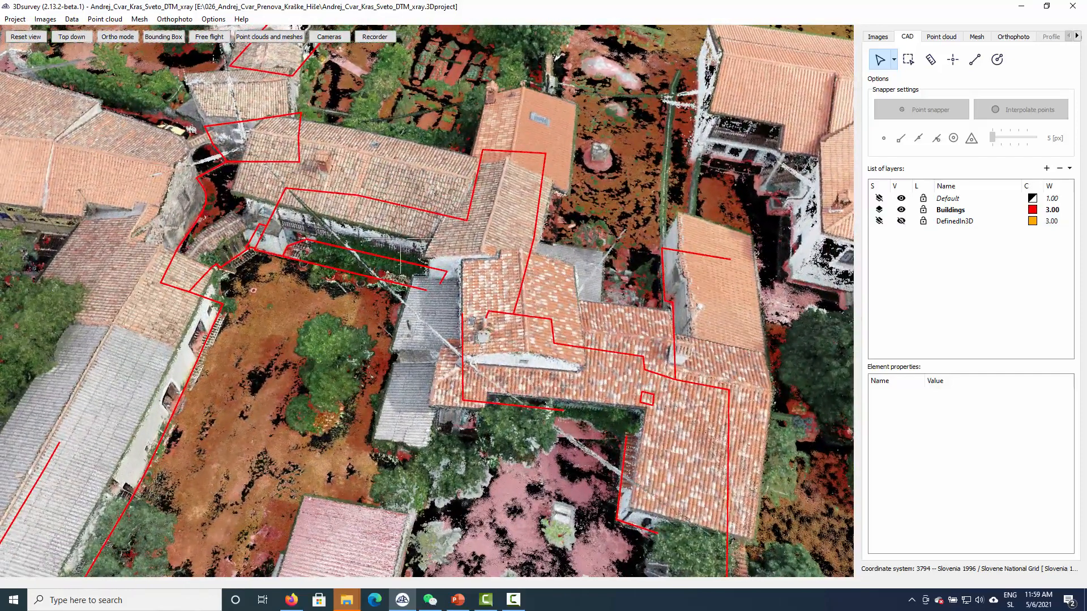
click(72, 21)
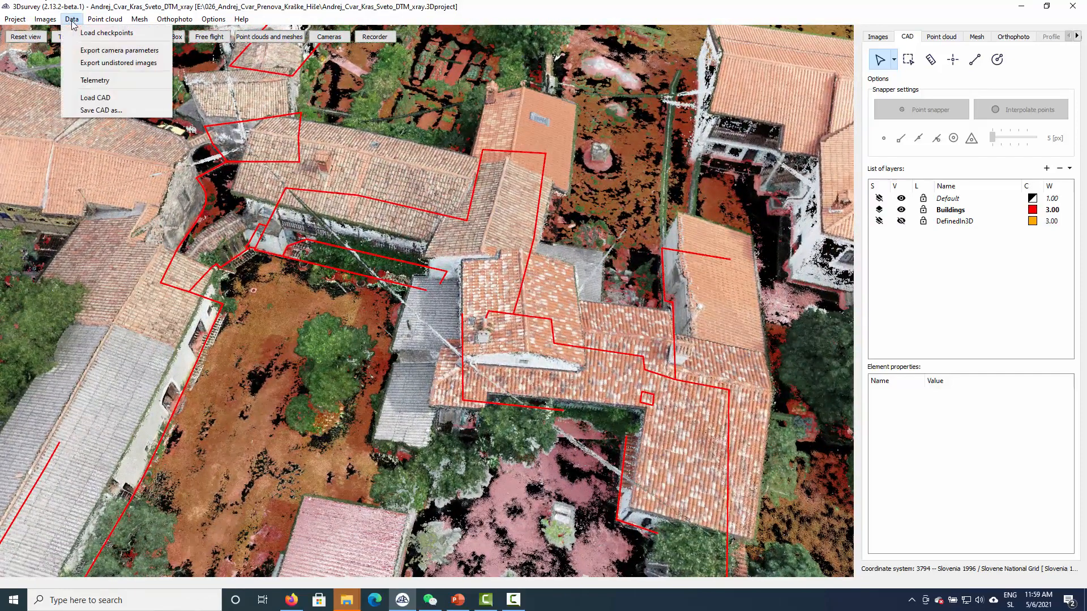
click(113, 98)
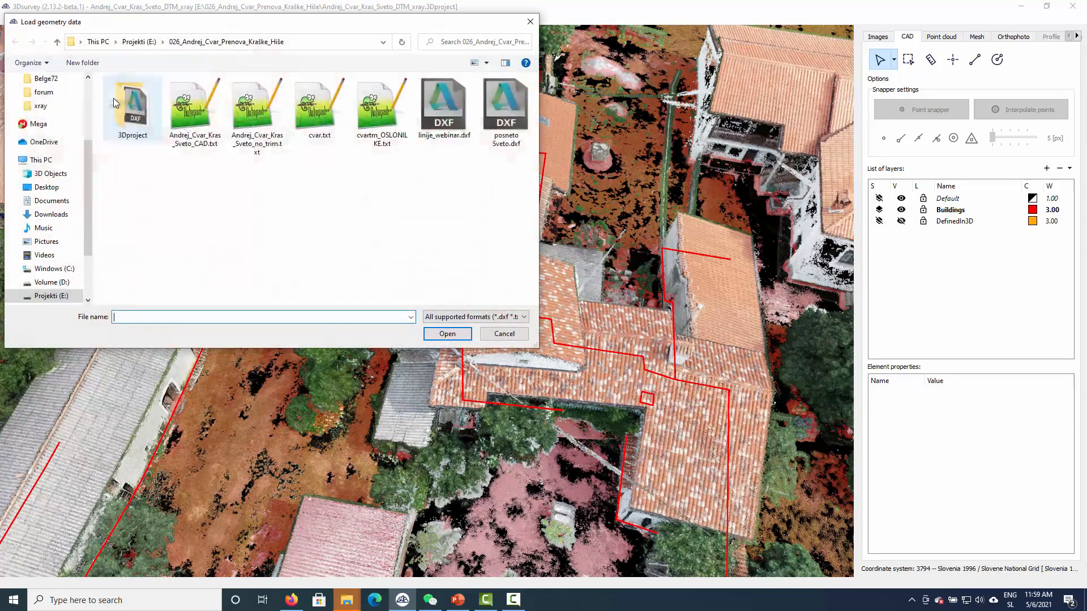
double_click(498, 99)
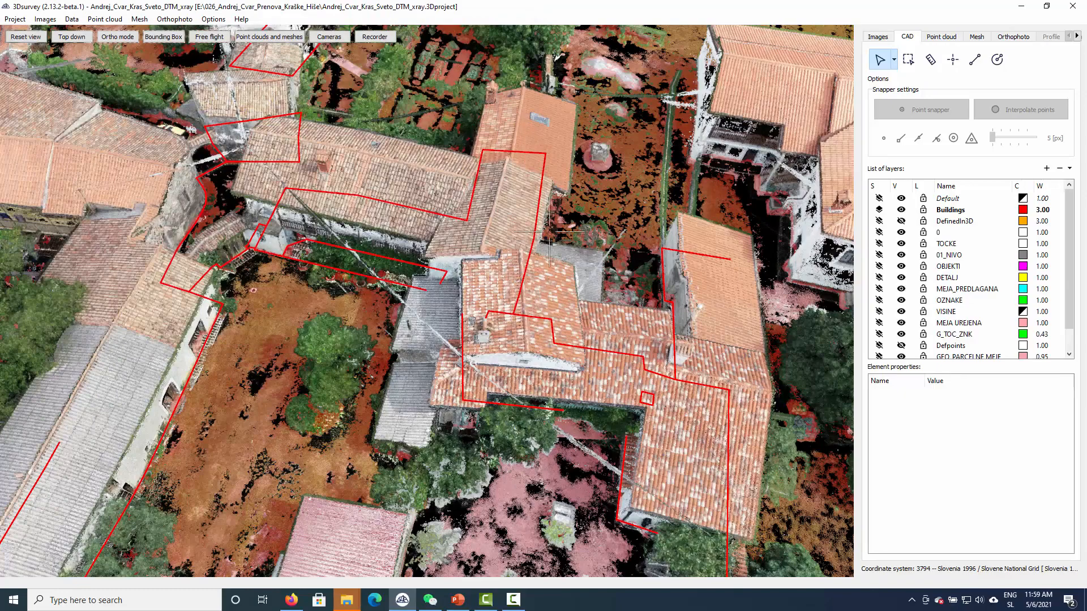
- Examine the whole scene to locate the loaded survey linework relative to the point cloud
scroll(493, 186, down, 5)
scroll(485, 198, down, 4)
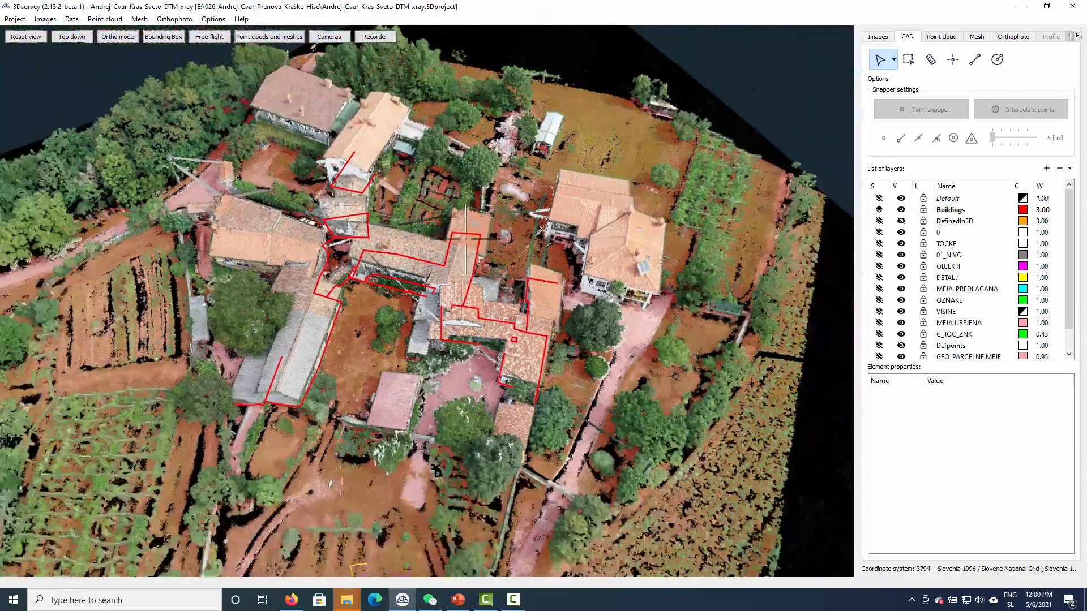
drag(481, 385, 530, 326)
scroll(412, 344, down, 6)
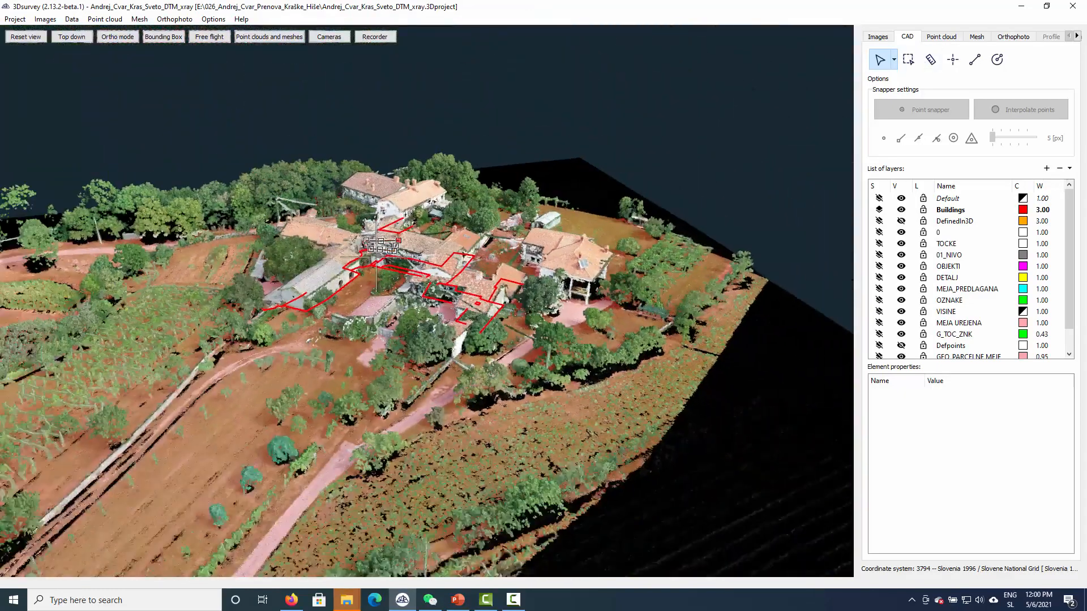
scroll(412, 343, down, 2)
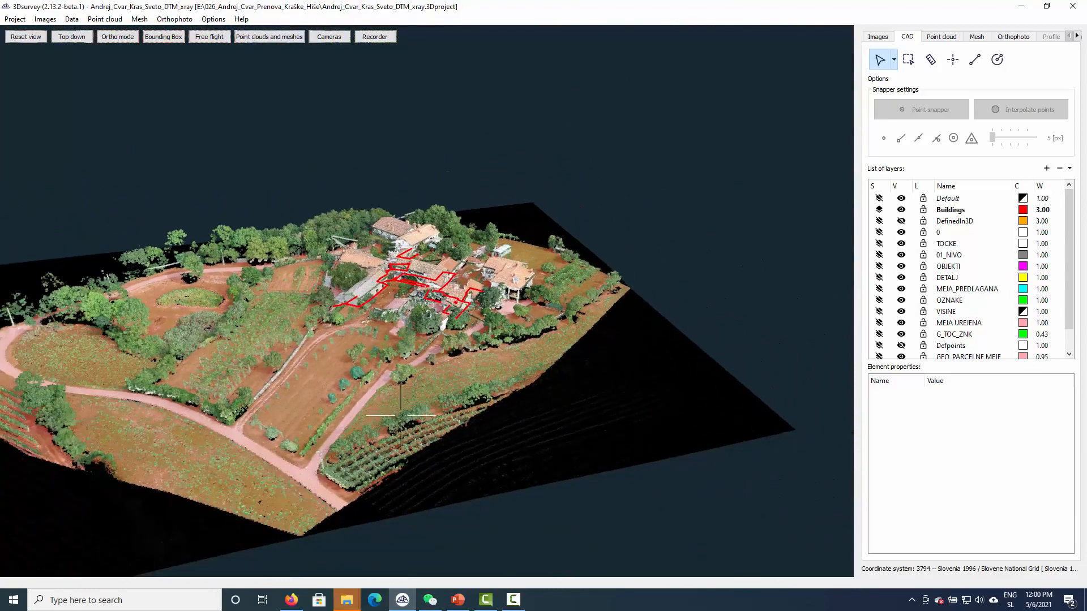
drag(449, 175, 428, 387)
scroll(434, 405, up, 4)
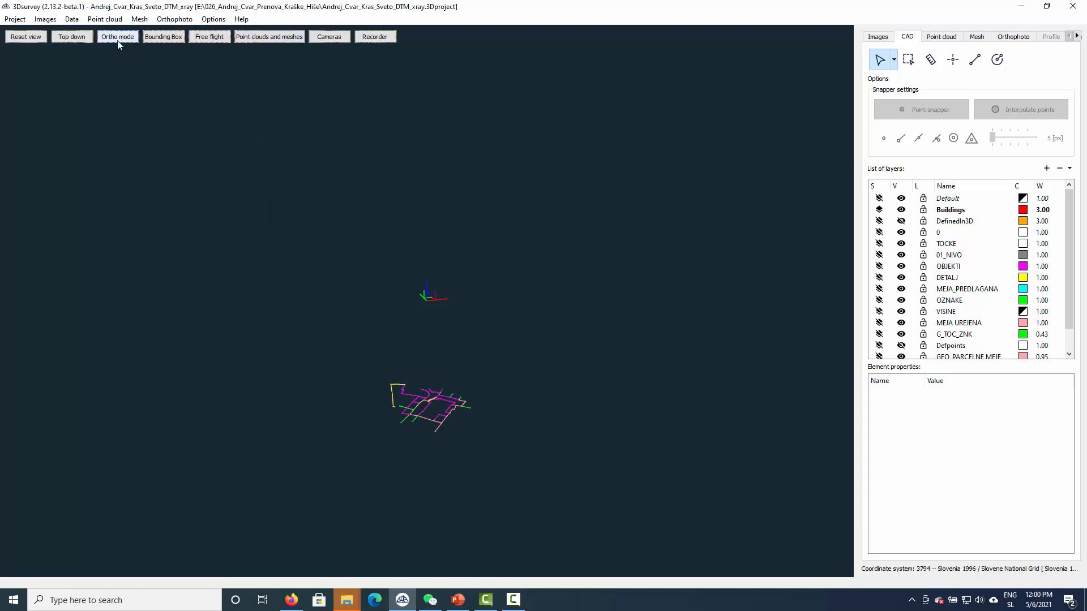
- Switch to a top-down orthographic view and find the loaded survey lines around the central buildings
click(68, 38)
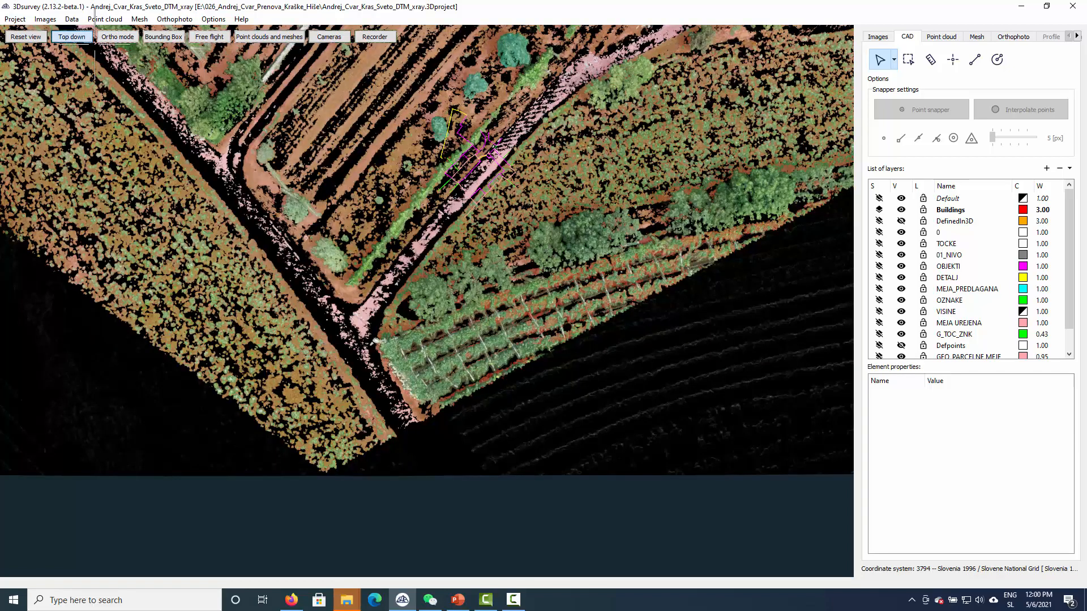
click(117, 37)
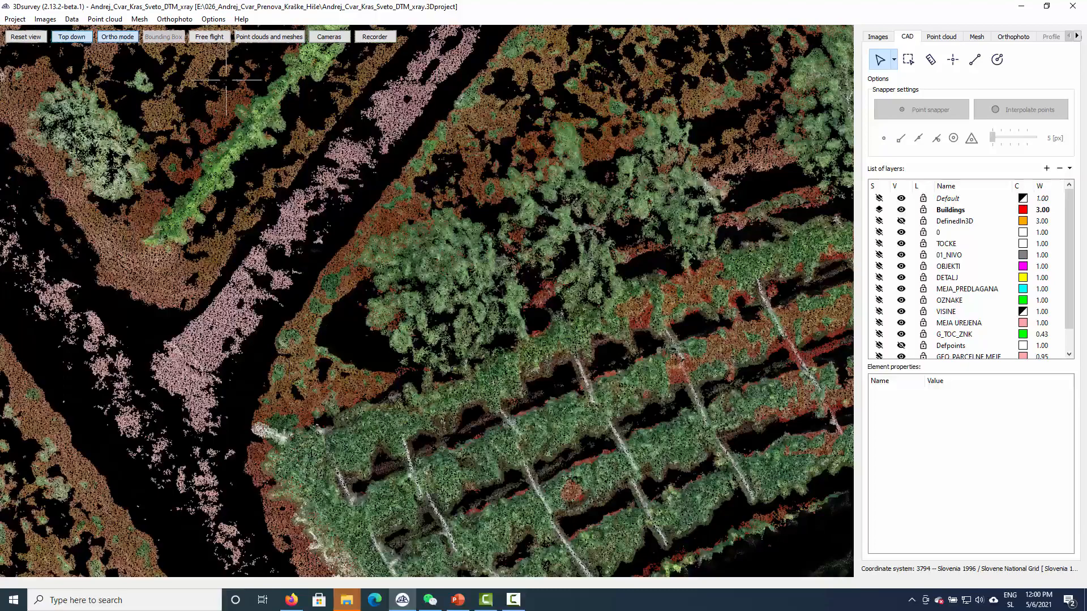
scroll(295, 159, up, 3)
scroll(295, 158, down, 6)
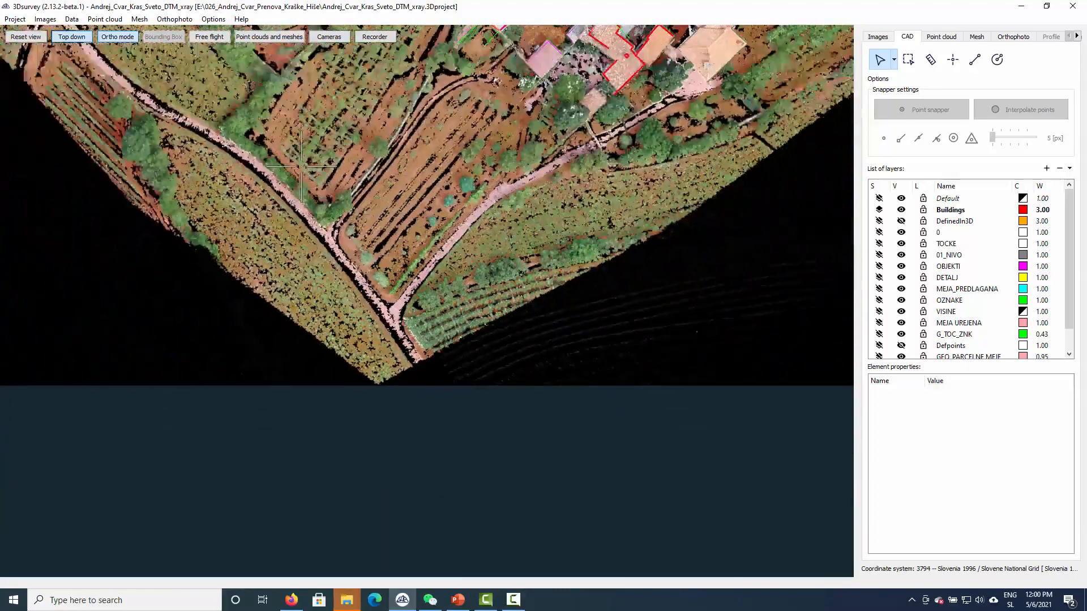
scroll(425, 192, up, 5)
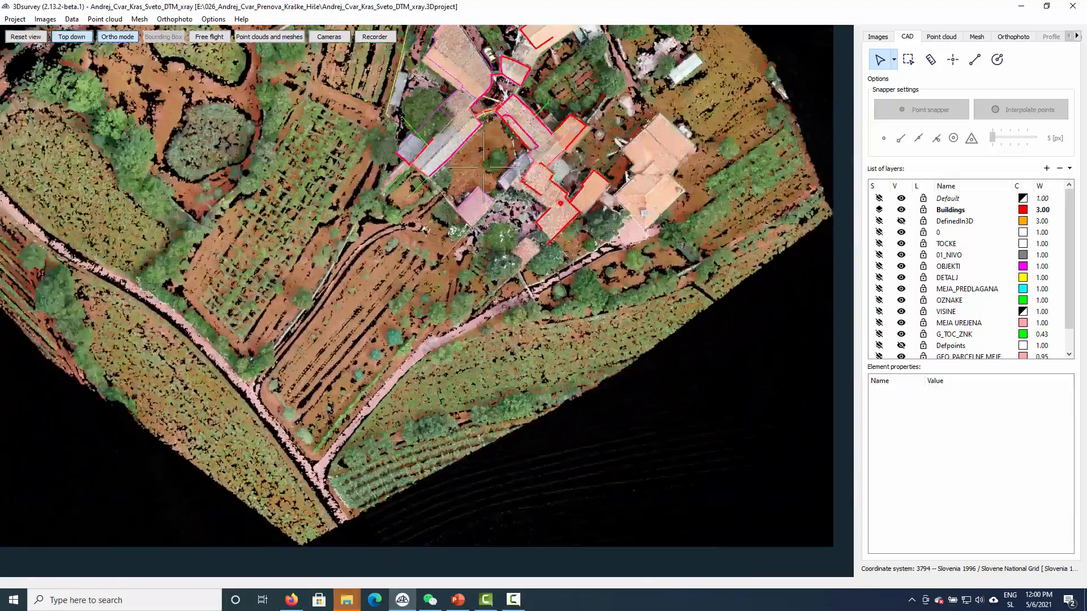
scroll(417, 243, up, 4)
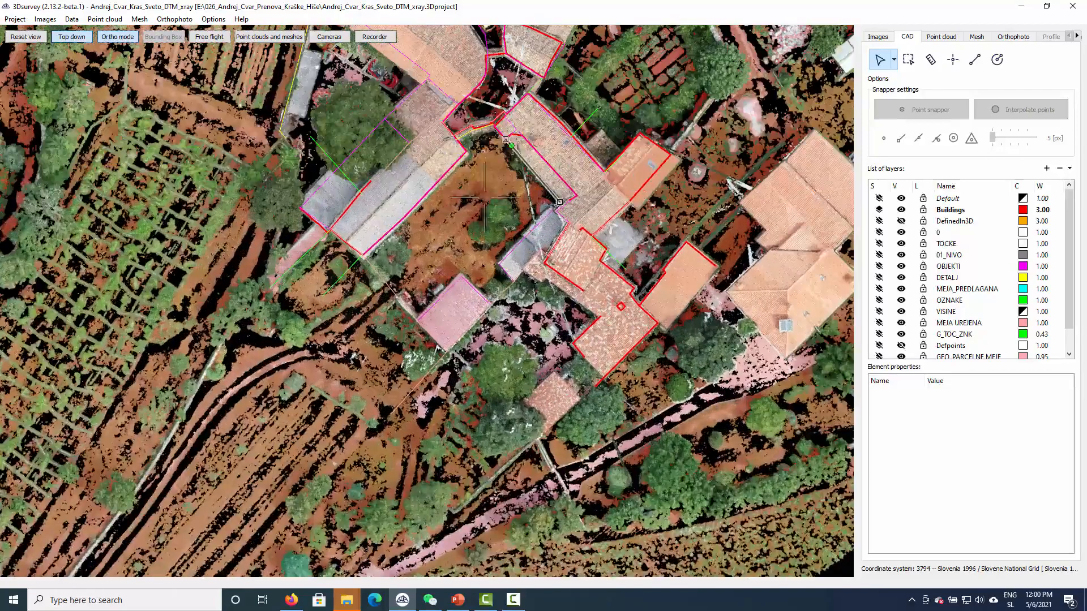
scroll(467, 226, up, 2)
scroll(467, 227, up, 5)
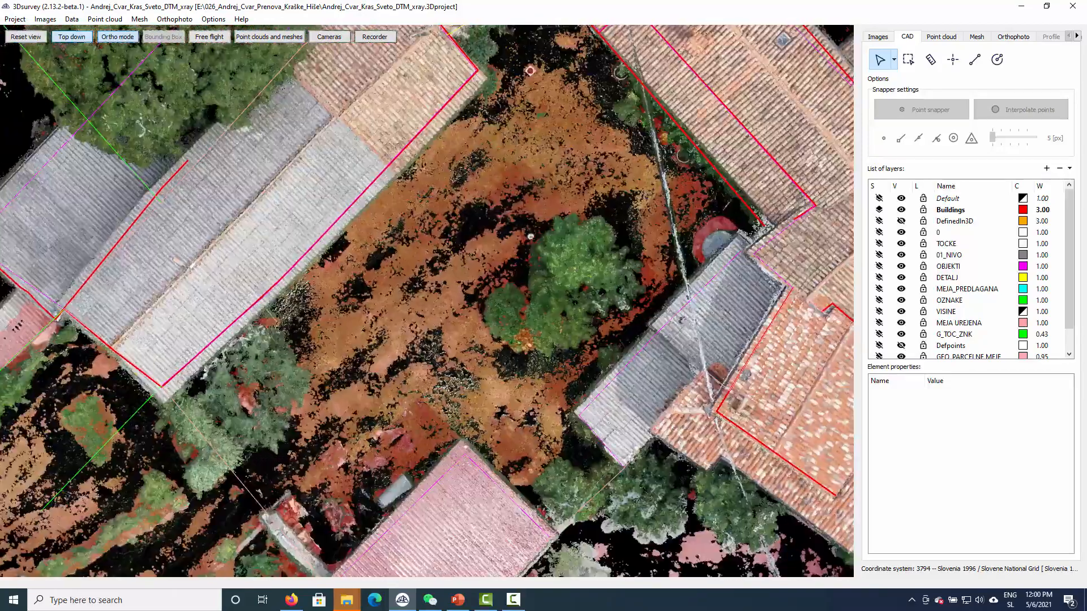
- Compare the magenta survey lines with the red Buildings outlines along the roofs around the central courtyard
middle_drag(530, 236, 460, 422)
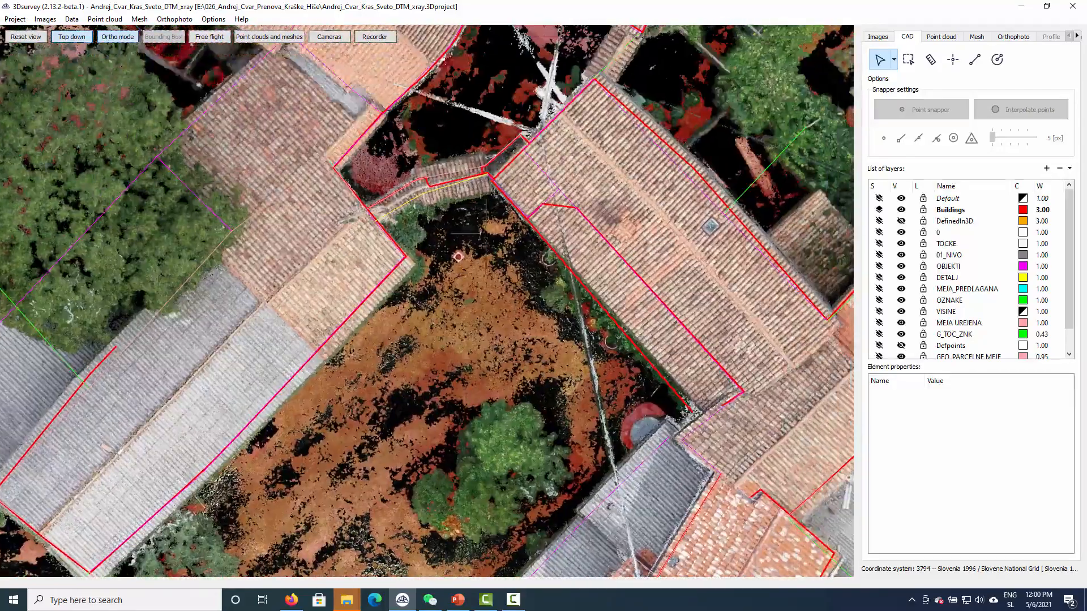
scroll(447, 220, up, 2)
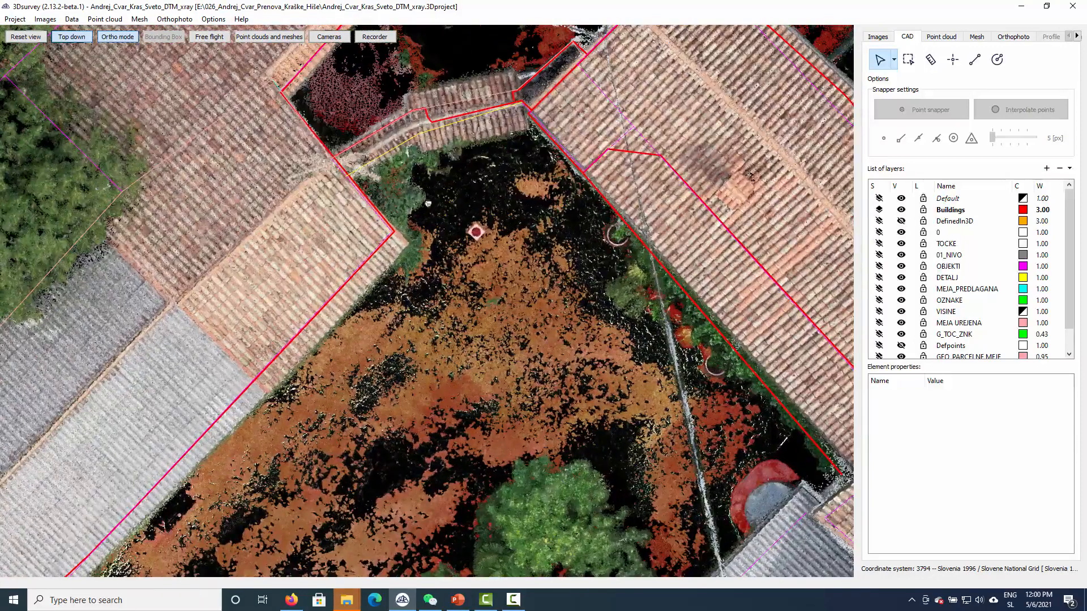
middle_drag(414, 117, 453, 187)
click(453, 187)
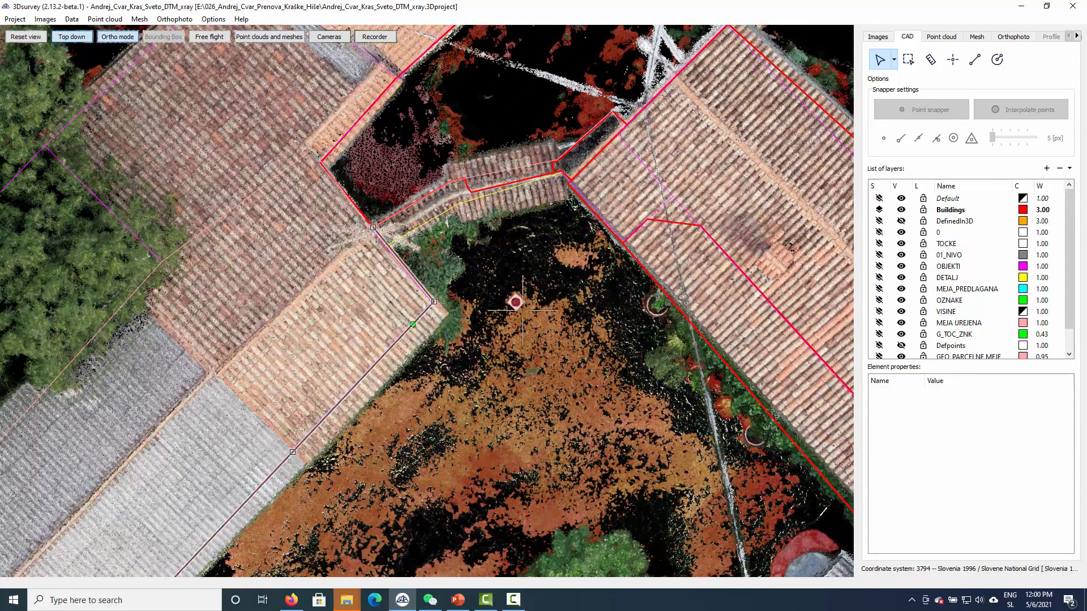
middle_drag(603, 193, 702, 12)
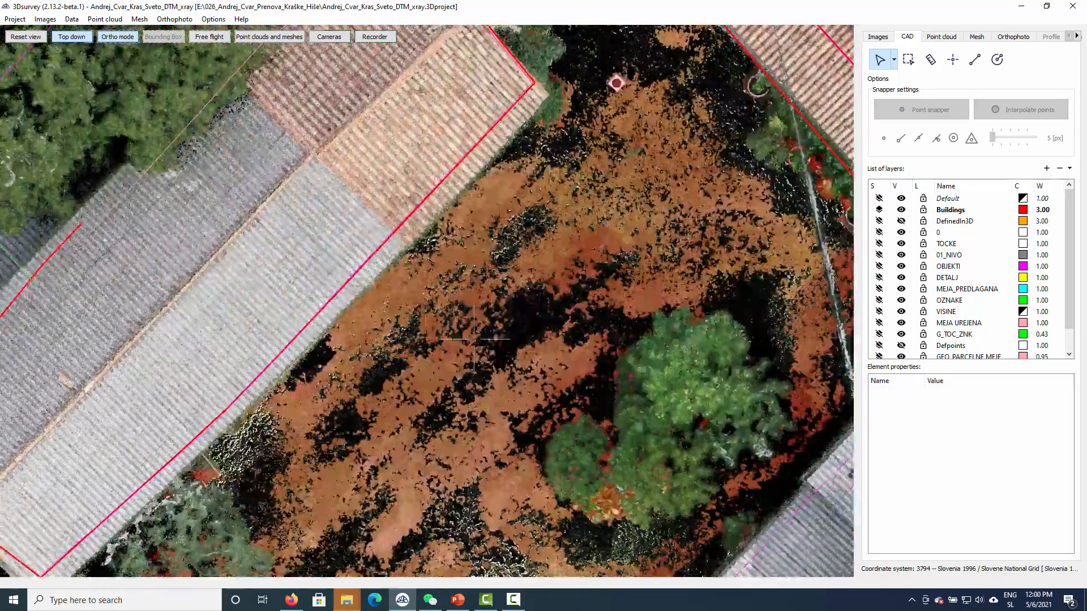
middle_drag(463, 348, 586, 270)
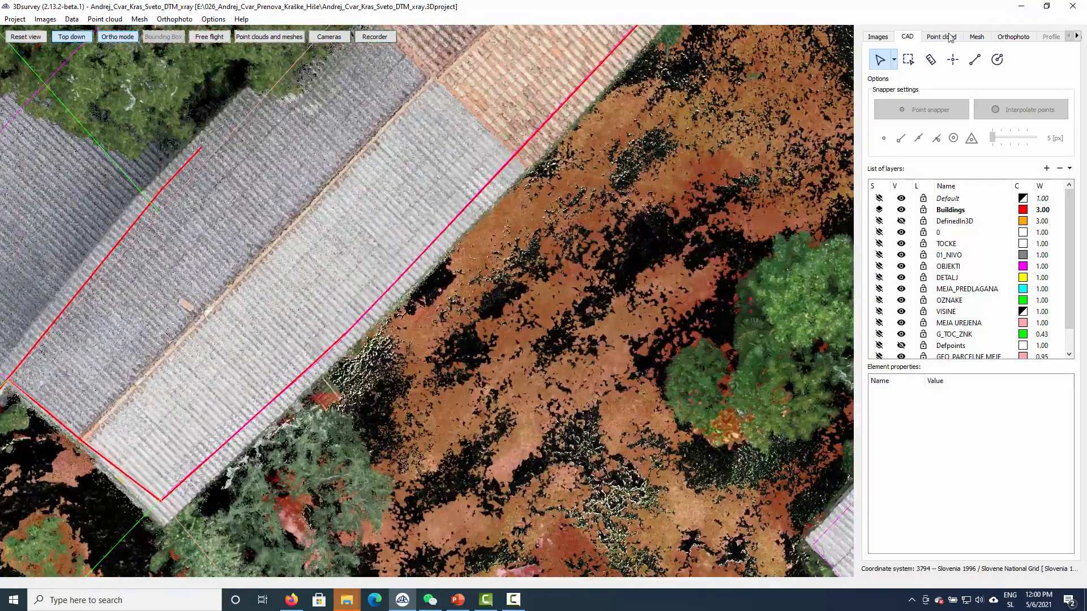
- Hide the point cloud PointCloud_2020_08_28-23_08_30 and set the OBJEKTI layer's line width to 3.00
click(943, 37)
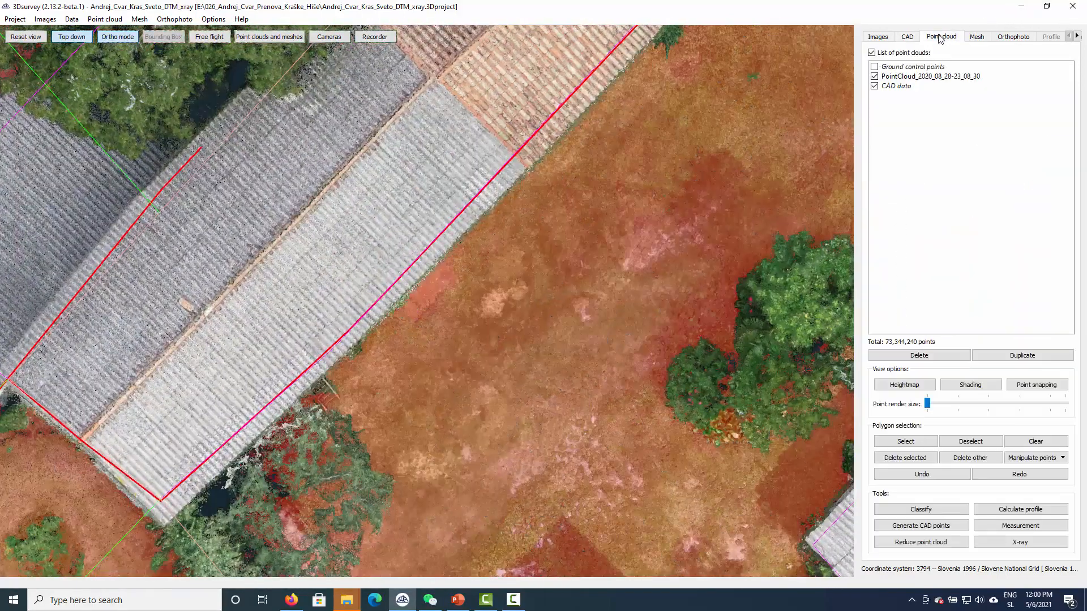
click(875, 77)
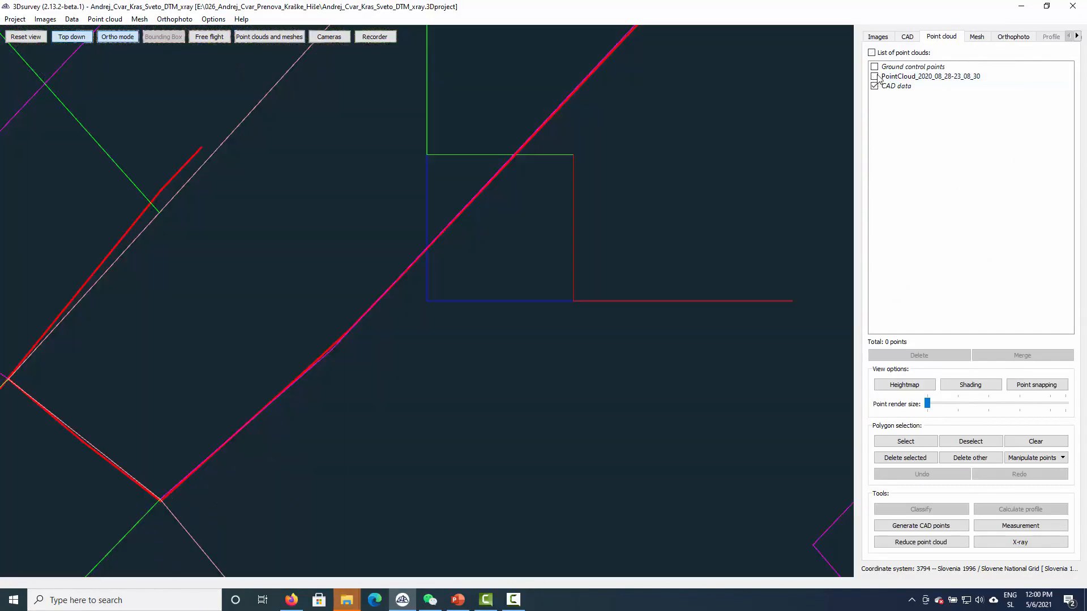
click(875, 77)
click(913, 38)
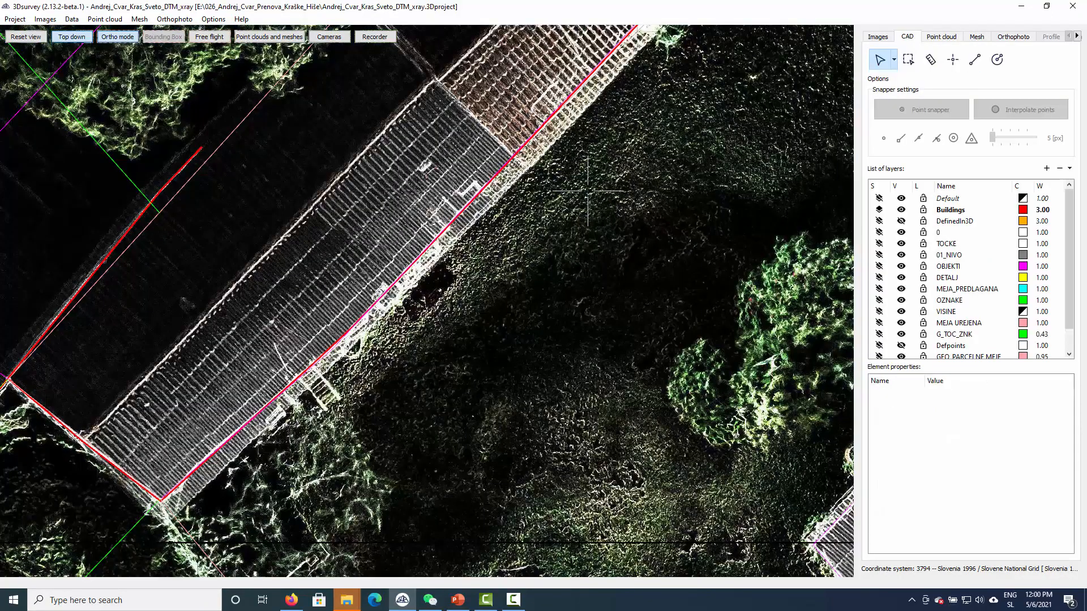
scroll(592, 176, down, 2)
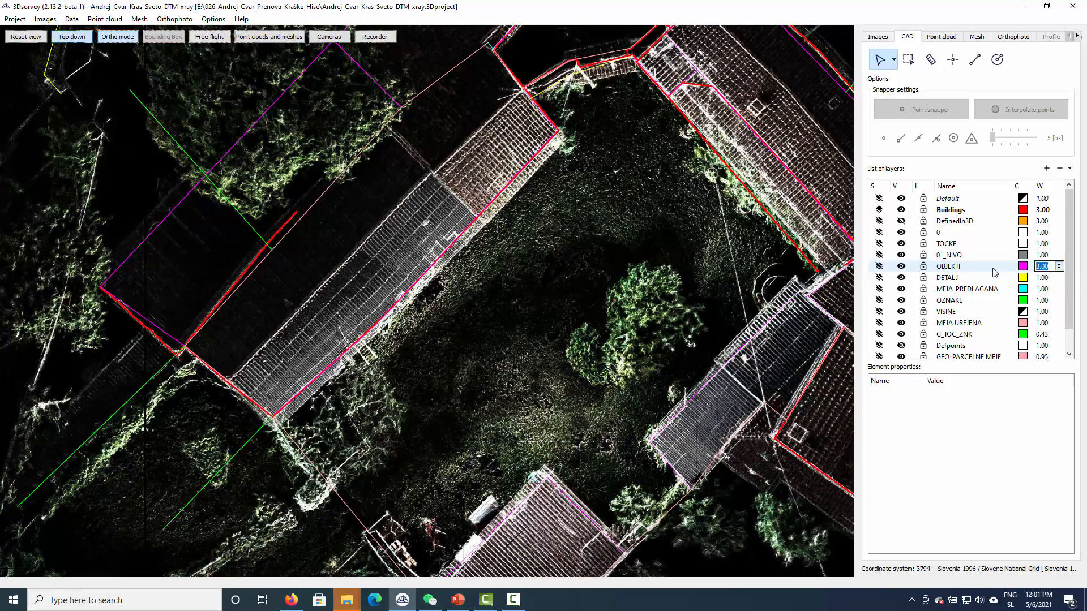
click(958, 268)
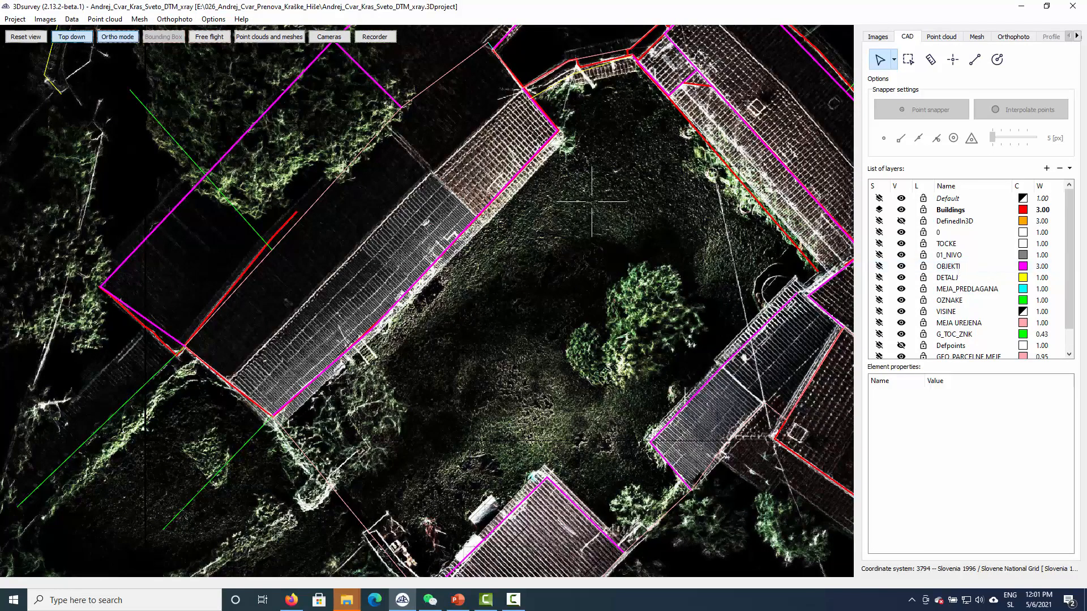
- Compare the OBJEKTI and Buildings lines over the X-ray image along the curved wall, the passage roofs and the long building
middle_drag(588, 222, 517, 555)
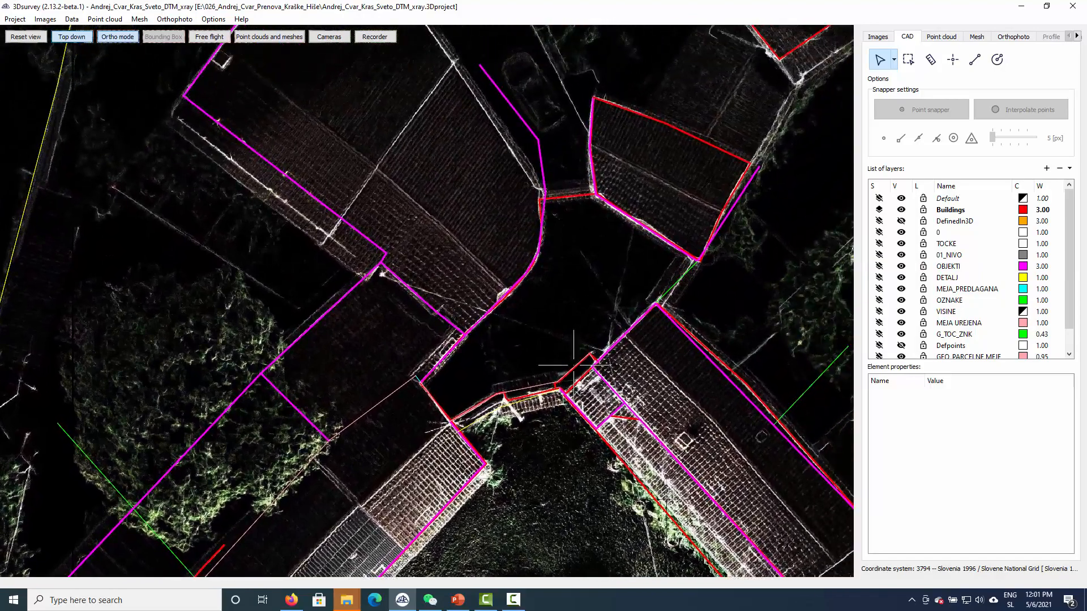
scroll(606, 318, up, 2)
scroll(627, 235, up, 3)
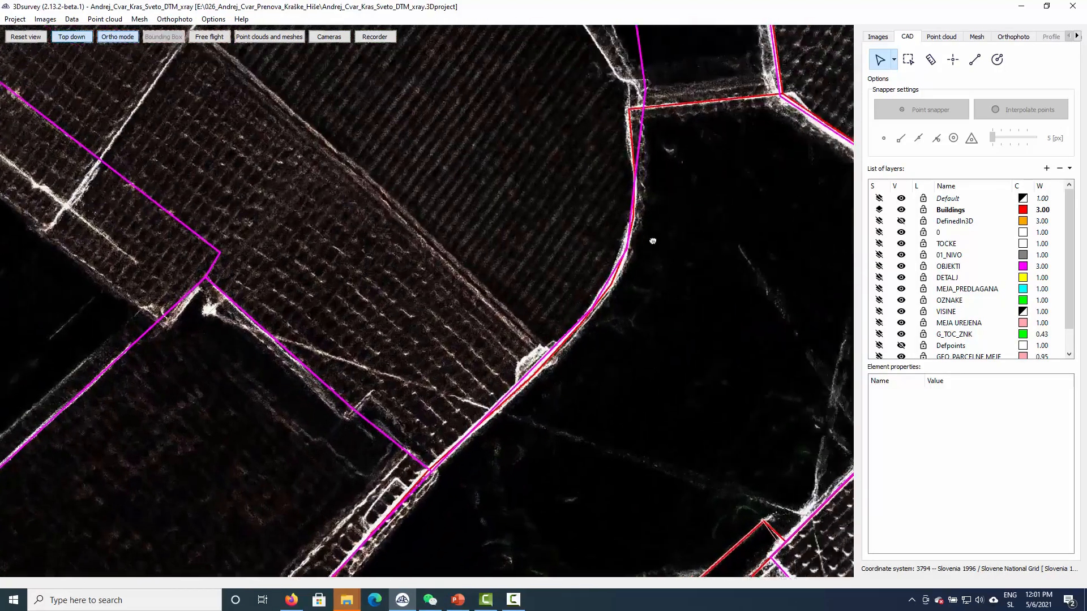
middle_drag(653, 241, 606, 308)
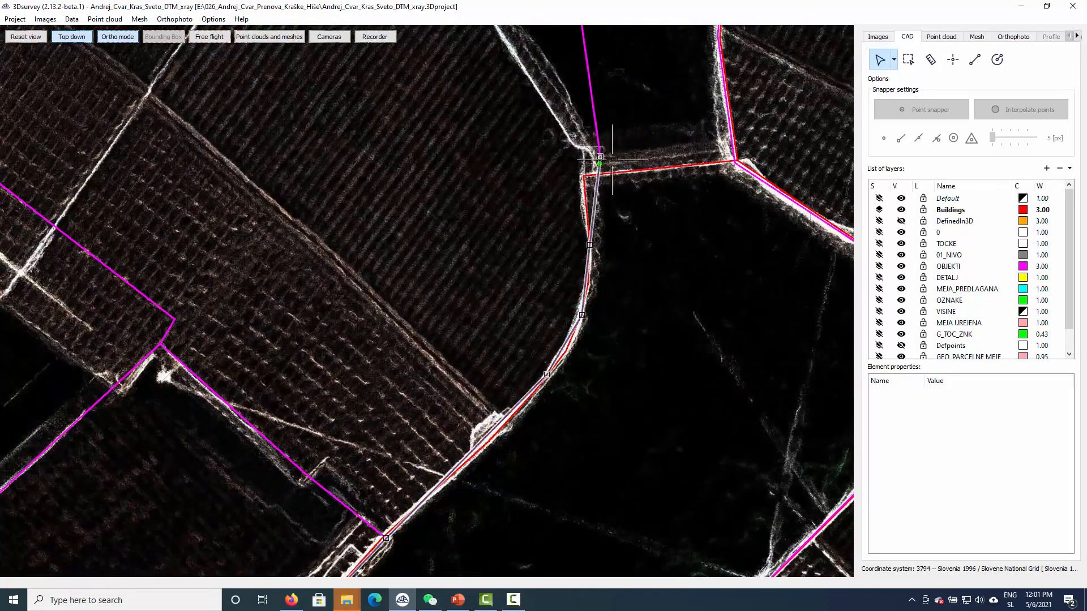
scroll(643, 301, down, 2)
middle_drag(612, 282, 605, 47)
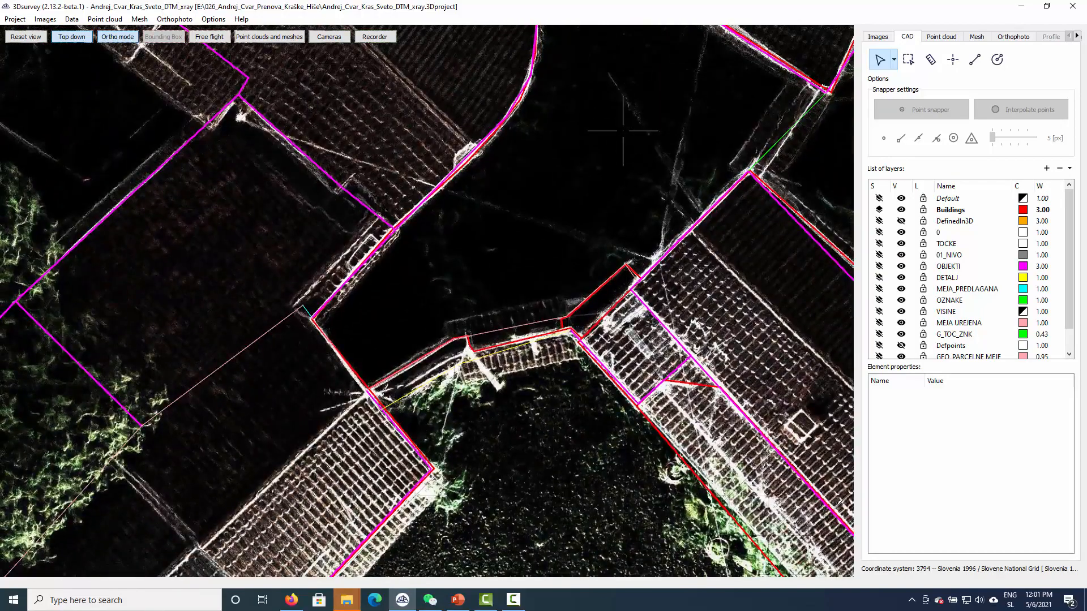
scroll(736, 456, up, 2)
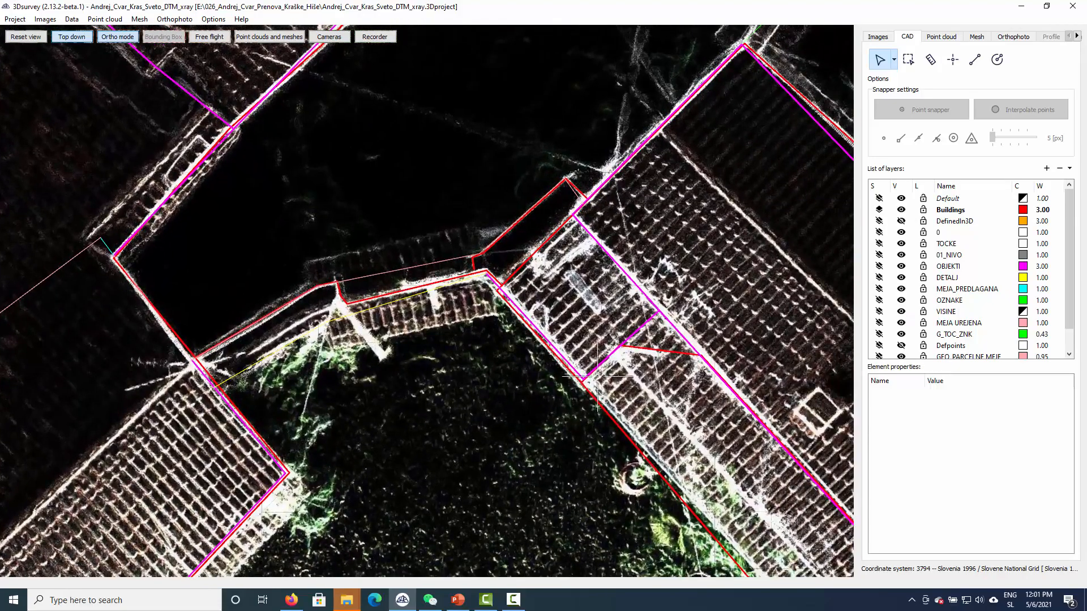
middle_drag(677, 426, 489, 371)
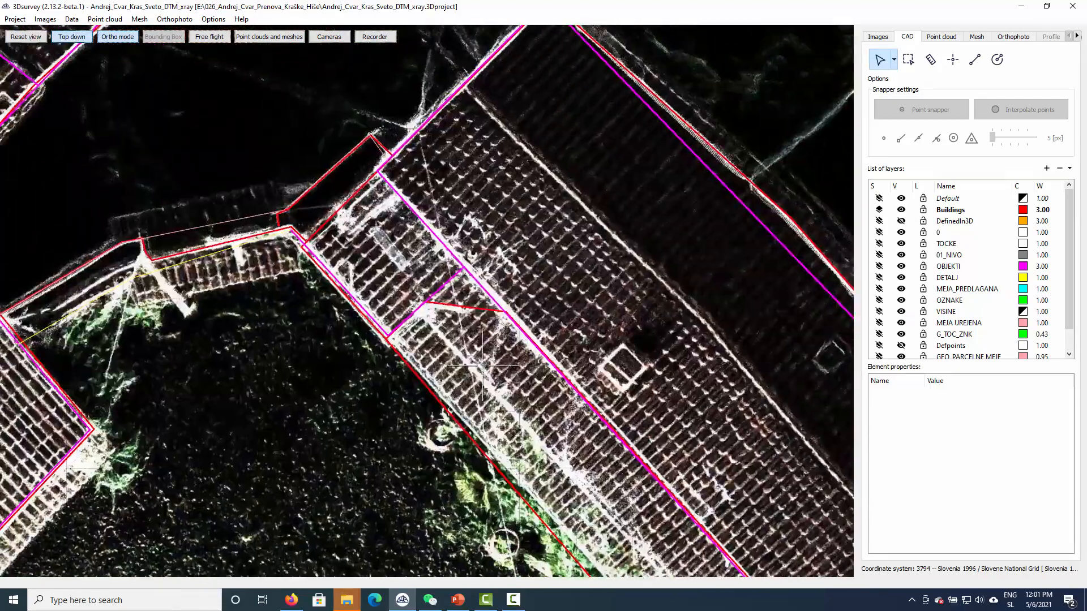
middle_drag(542, 37, 424, 317)
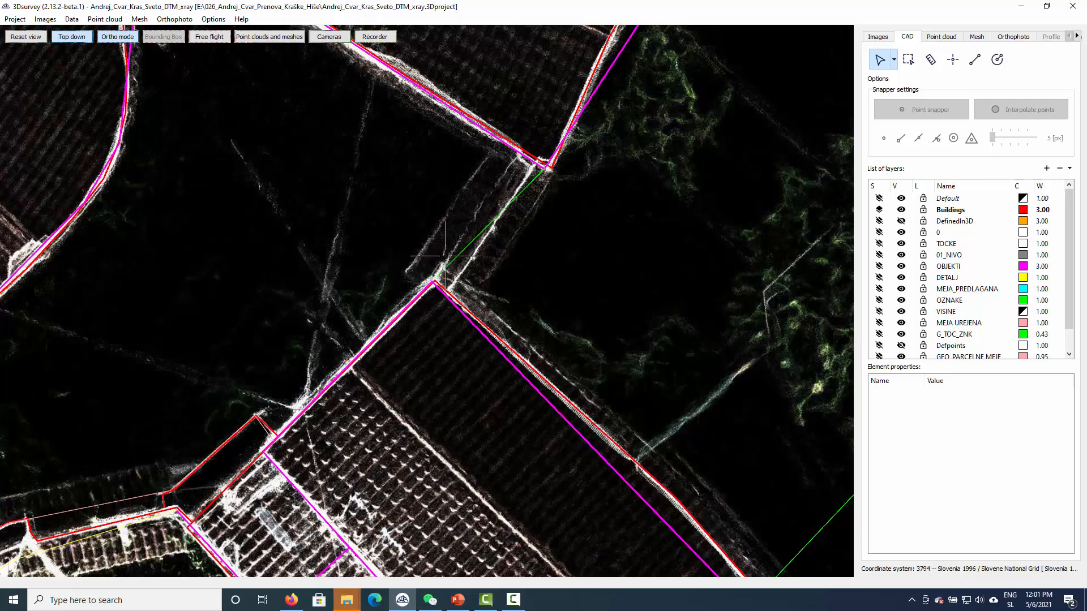
click(437, 285)
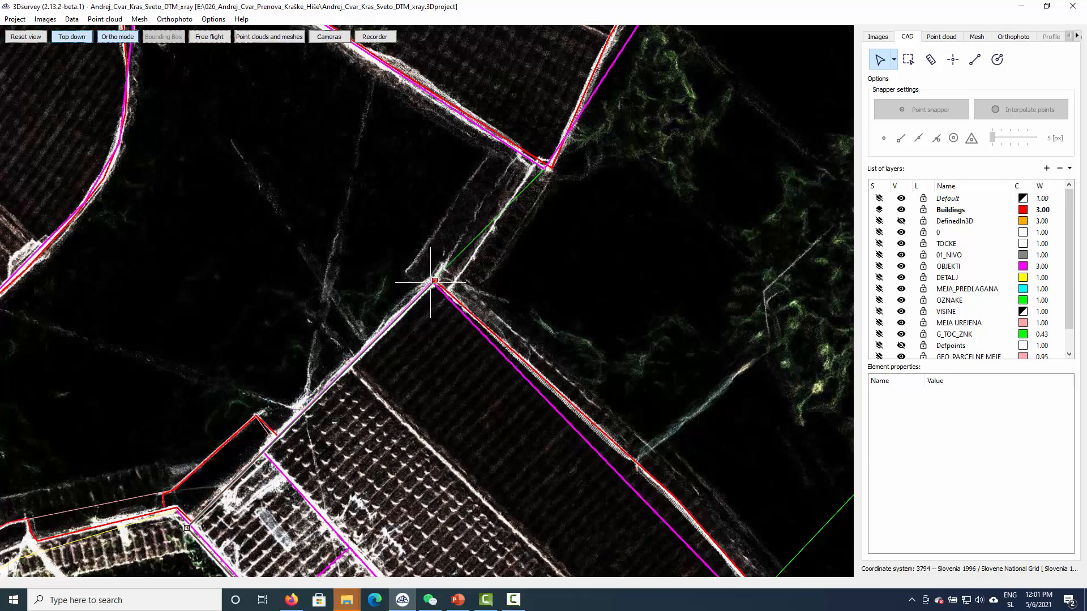
- Examine the OBJEKTI and Buildings lines on the Ortho_with_xray orthophoto, closely checking the upper corner of the red-filled building
click(1014, 38)
scroll(375, 222, up, 10)
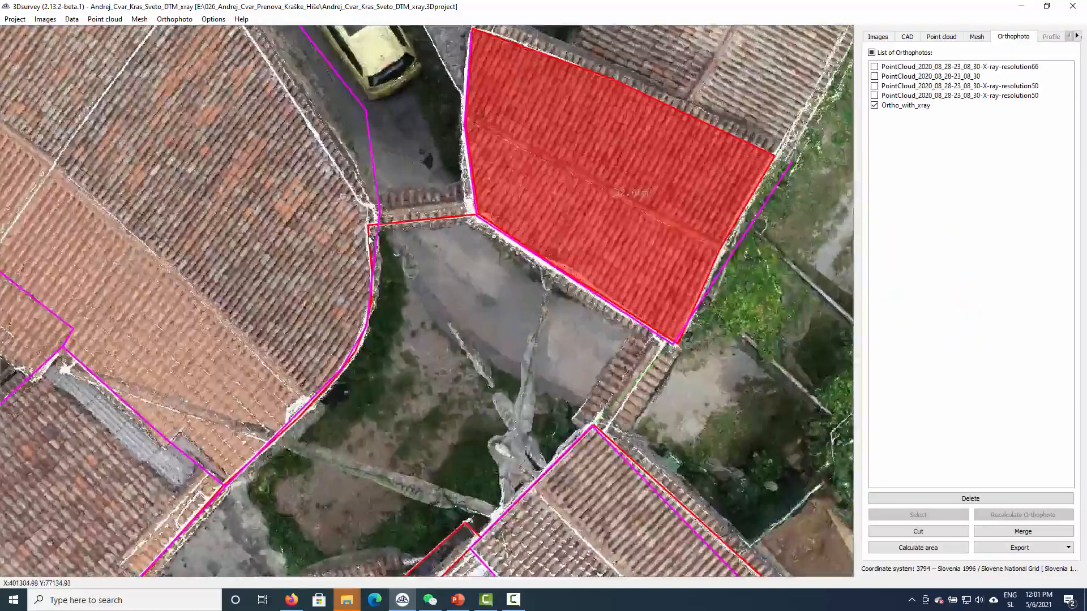
scroll(372, 214, down, 6)
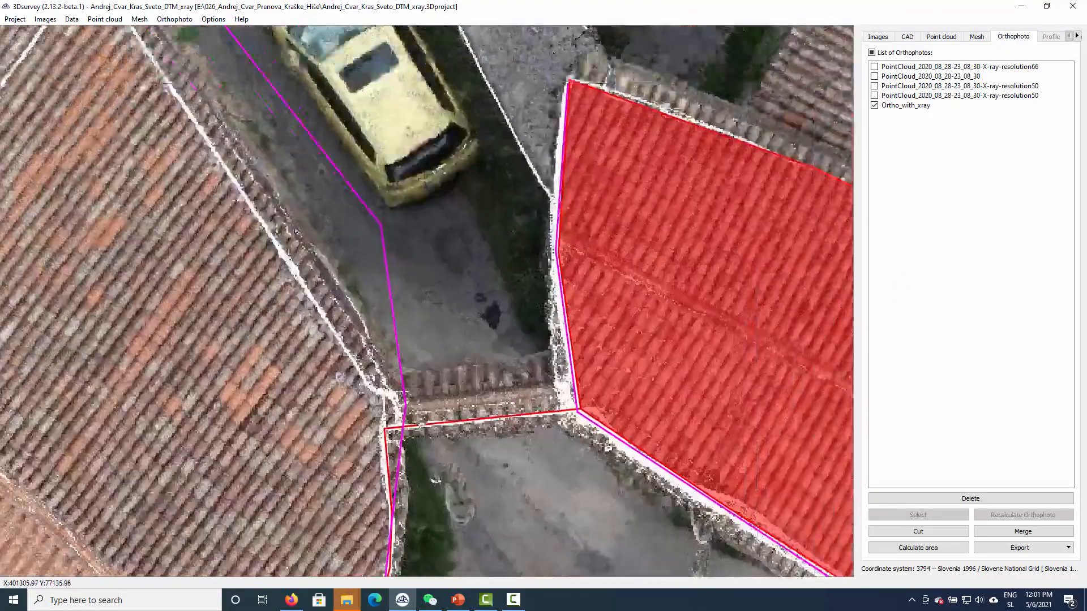
scroll(525, 205, up, 8)
scroll(526, 207, up, 3)
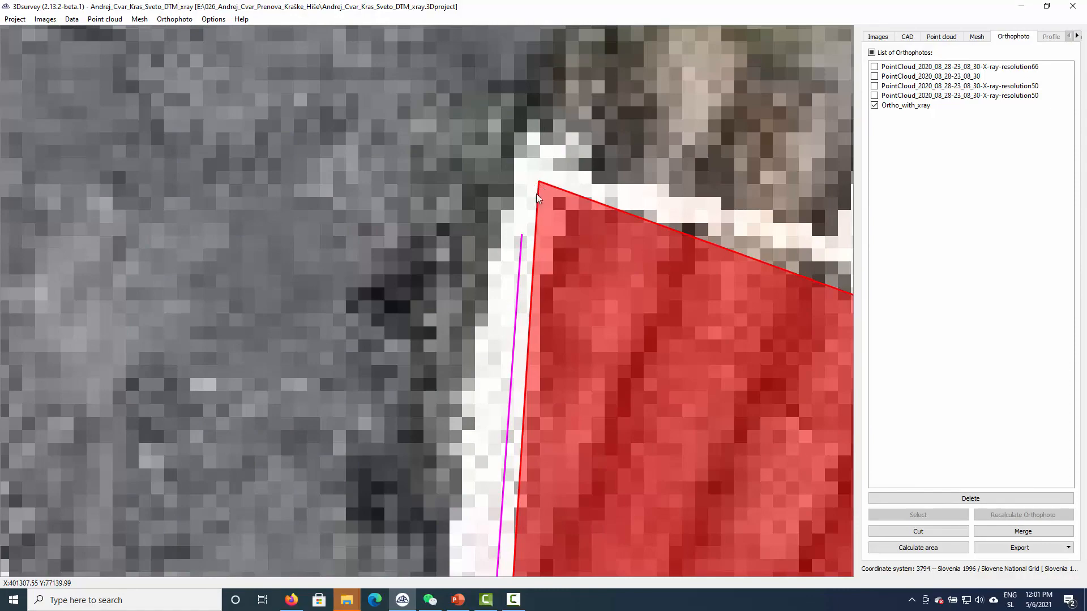
scroll(536, 193, down, 6)
scroll(517, 249, up, 3)
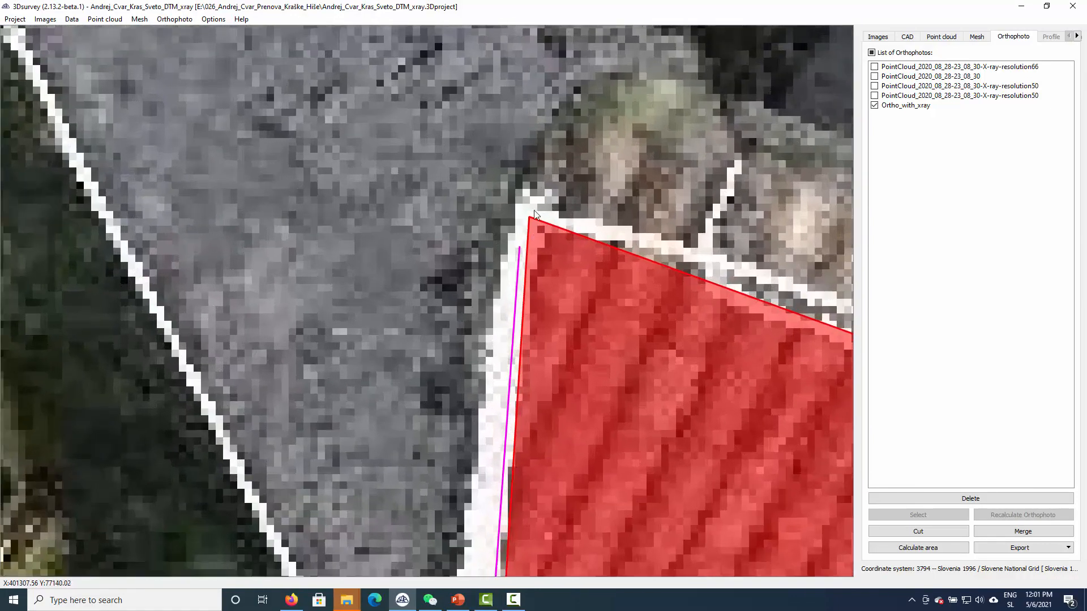
scroll(534, 209, down, 2)
scroll(528, 252, down, 2)
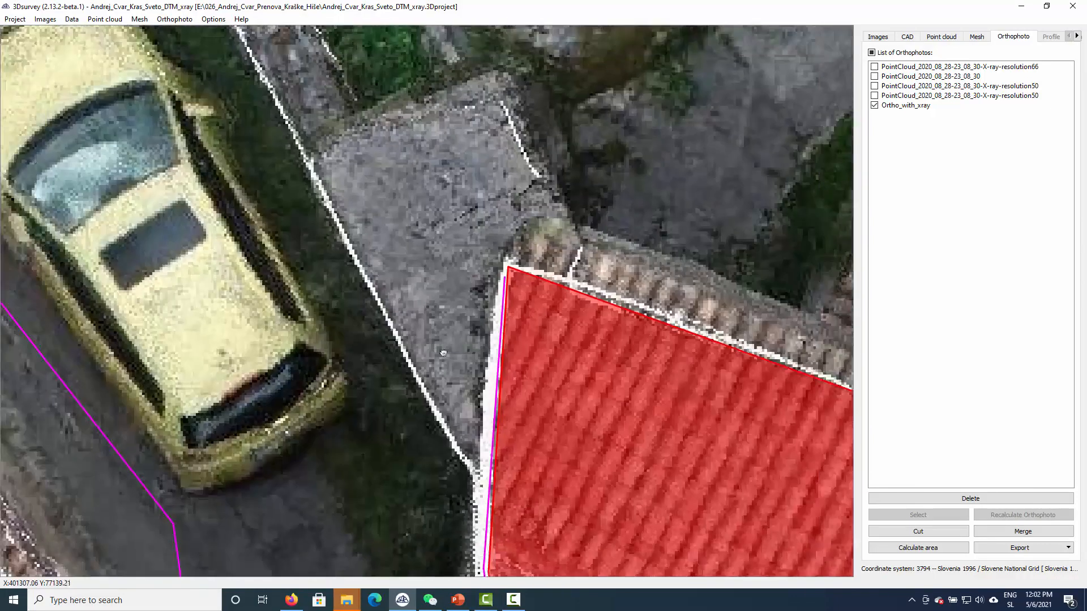
- Examine on the orthophoto how both outlines follow the walls around the courtyard, the curved house and the narrow street
drag(443, 353, 464, 96)
scroll(461, 212, down, 4)
drag(460, 491, 416, 262)
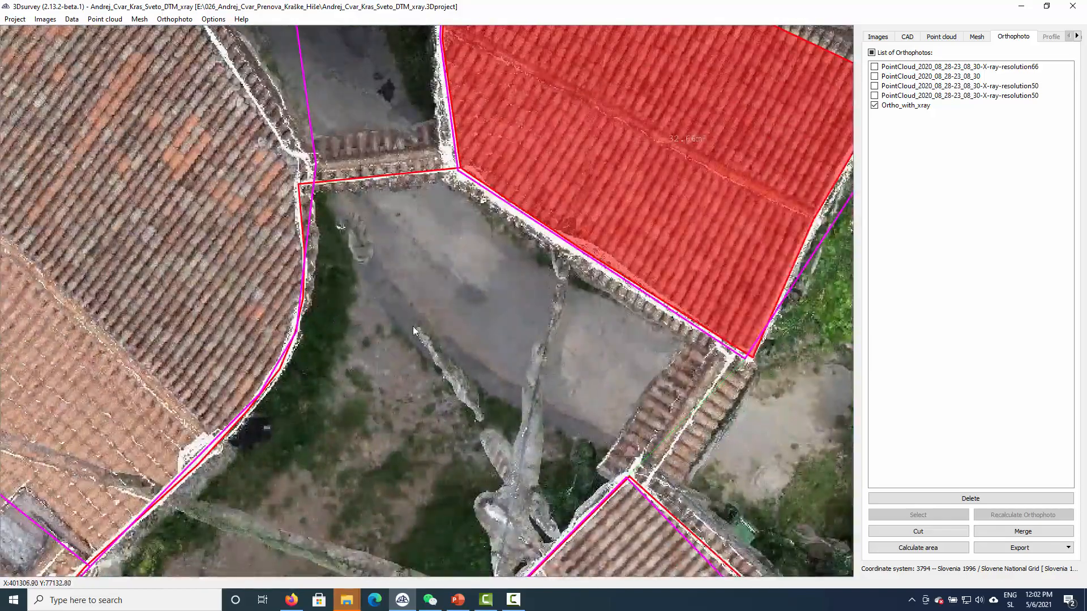
drag(413, 326, 463, 231)
scroll(448, 260, down, 3)
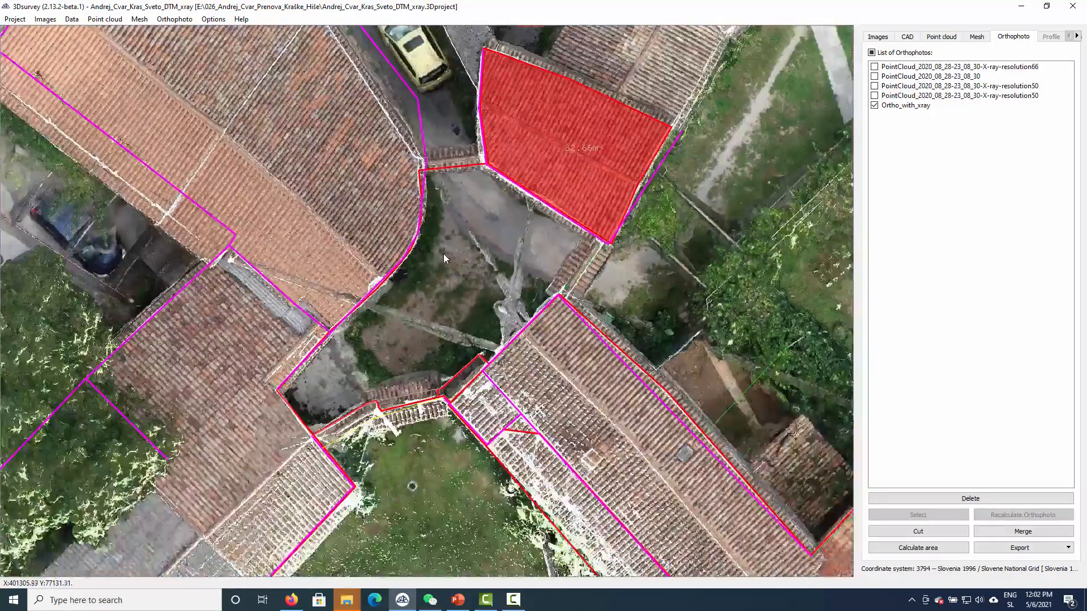
drag(439, 337, 513, 55)
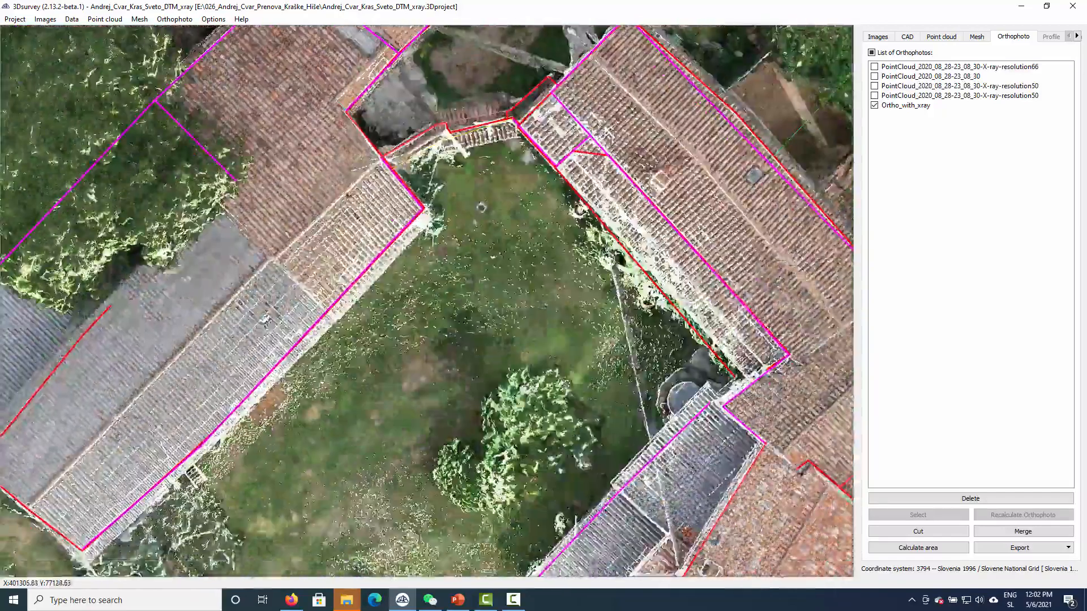
drag(446, 394, 471, 236)
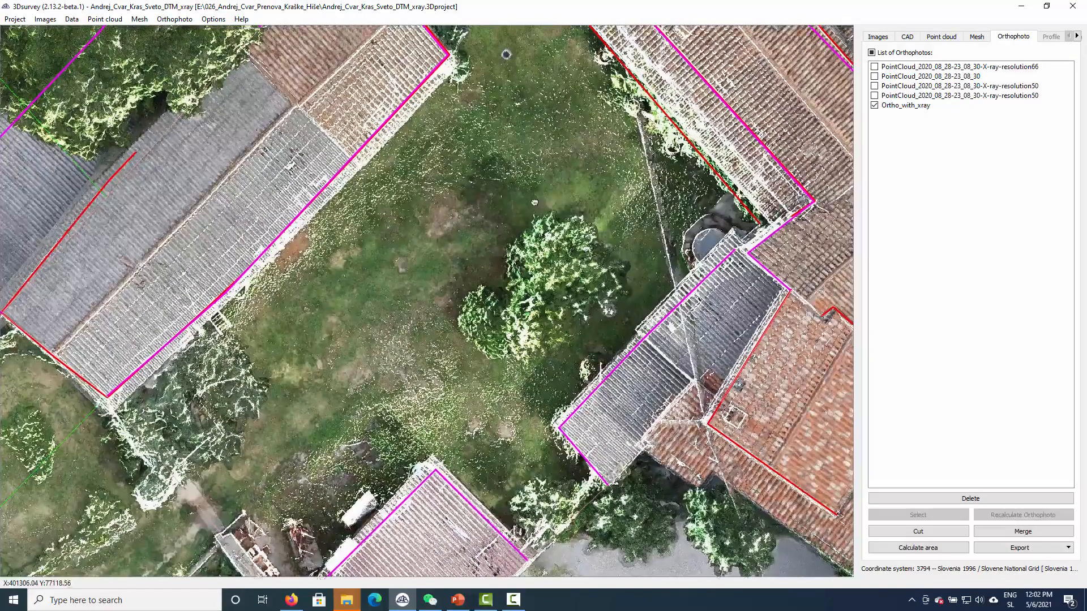
drag(544, 183, 552, 506)
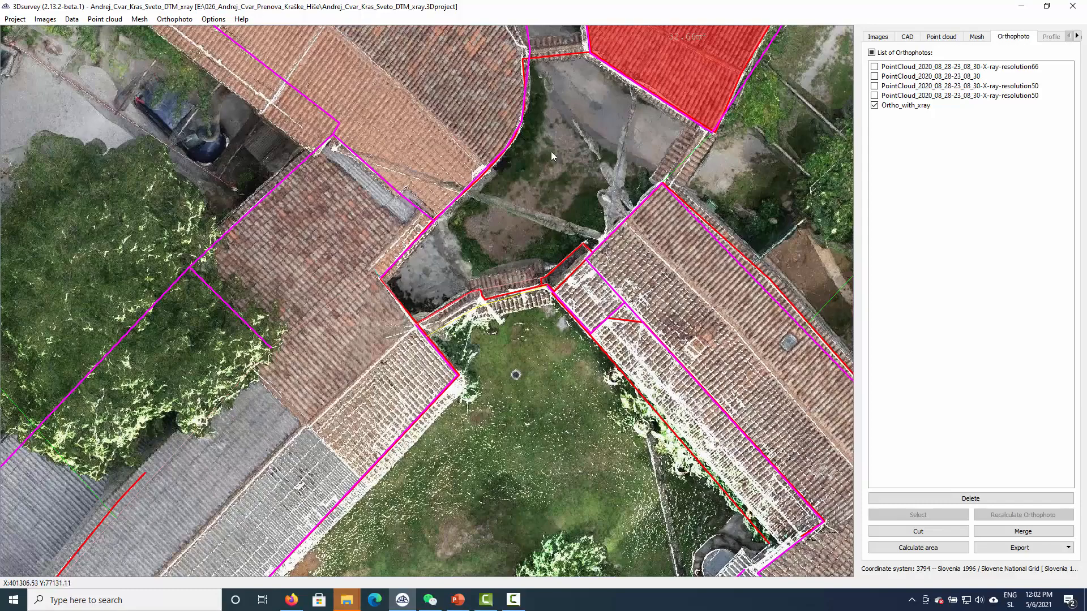
drag(551, 151, 552, 396)
scroll(546, 236, up, 5)
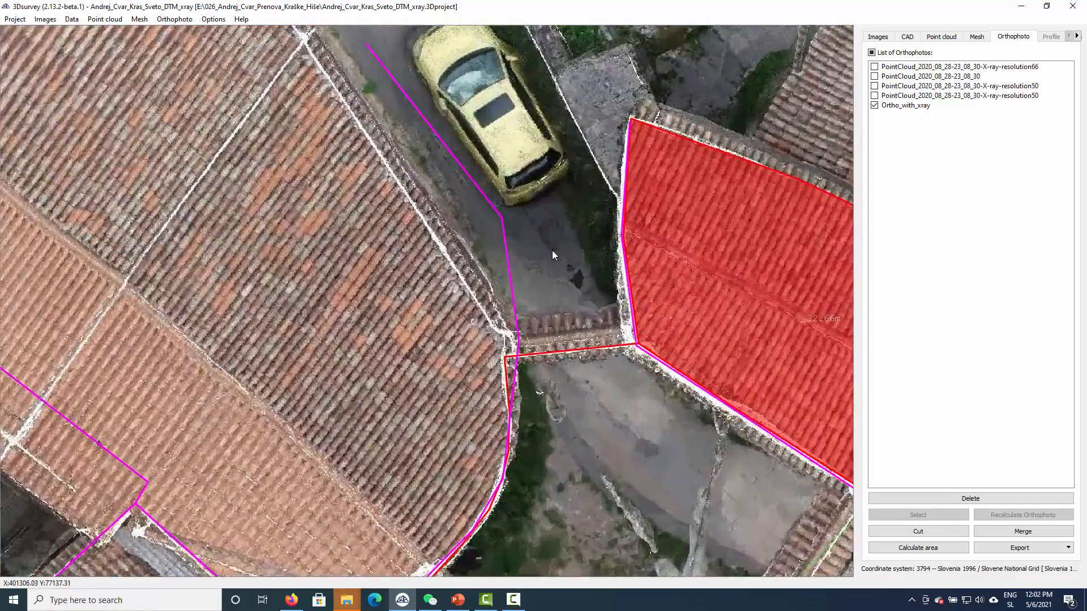
- Examine on the orthophoto how the OBJEKTI line beside the parked car compares with the X-ray wall traces near the passage roof
scroll(552, 263, up, 1)
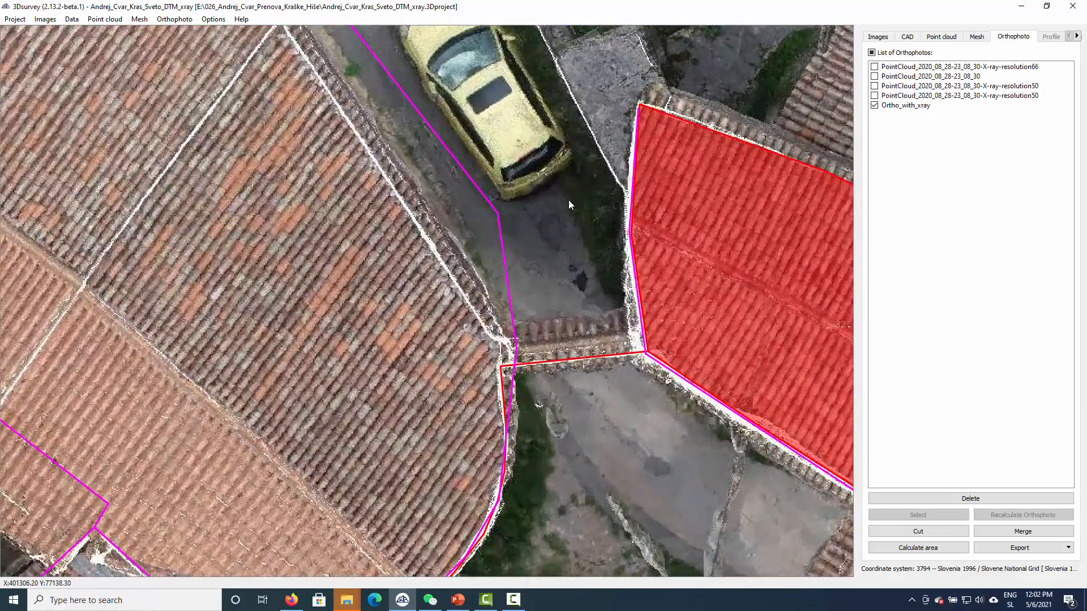
drag(547, 228, 596, 422)
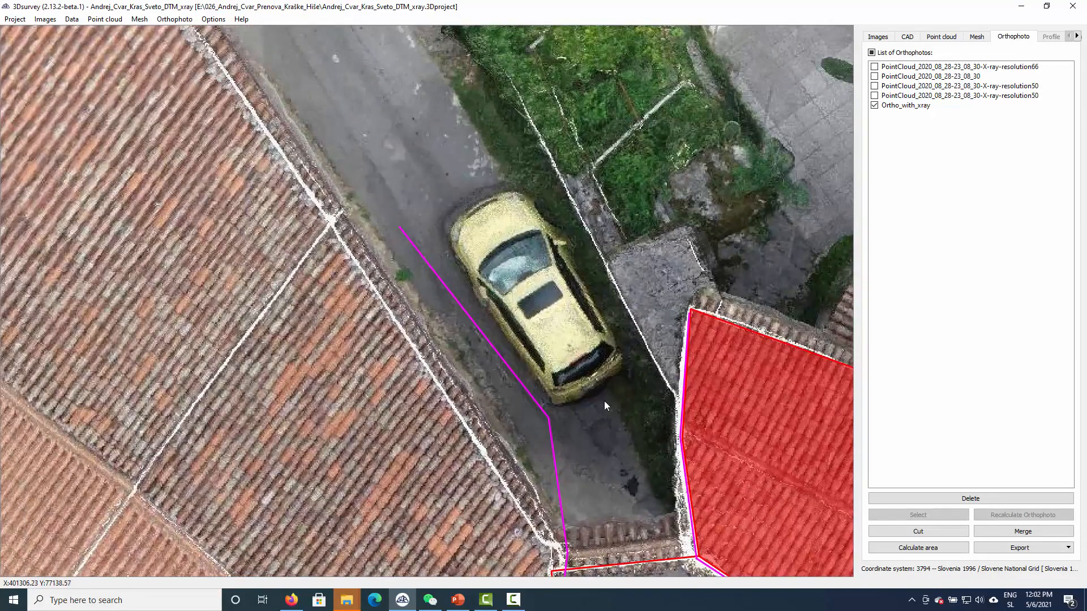
drag(604, 401, 575, 175)
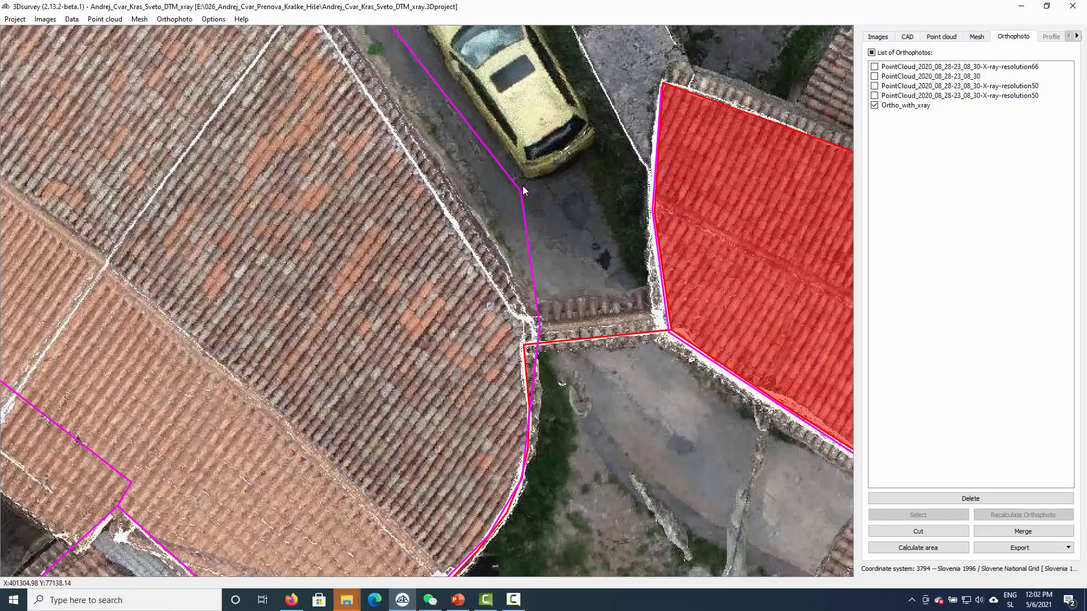
drag(522, 186, 510, 210)
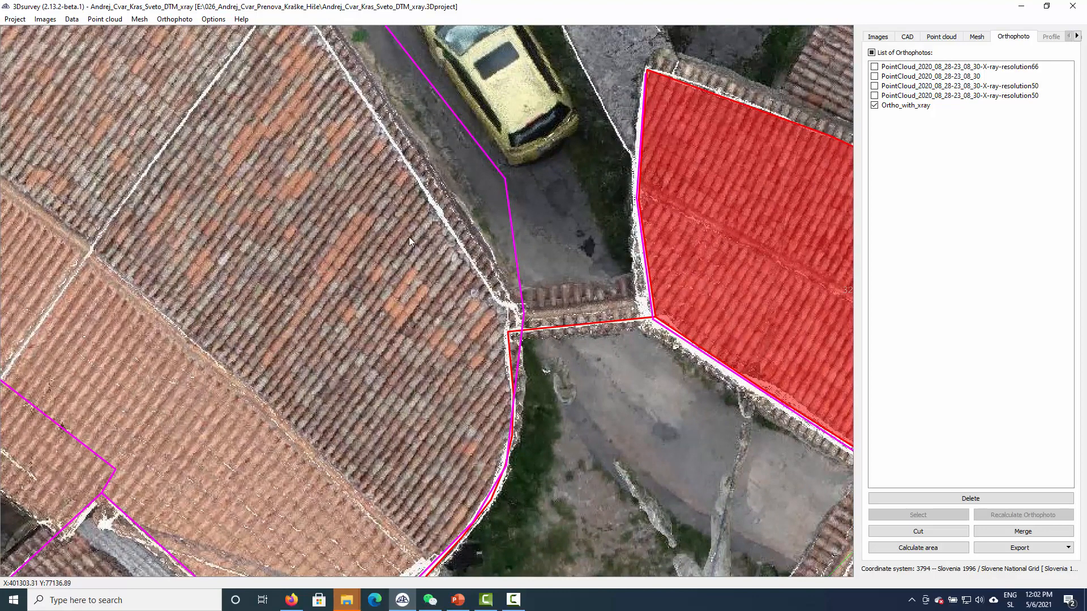
drag(492, 536, 480, 277)
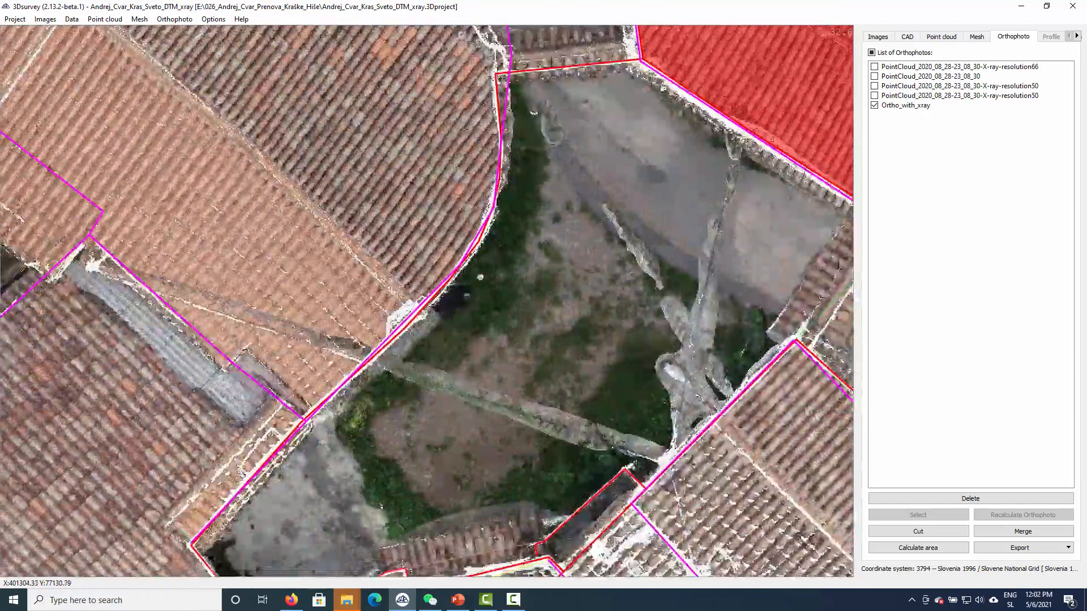
- Closely compare the OBJEKTI and Buildings lines with the white X-ray wall trace along the curved house wall, from the passage roof downward
scroll(500, 236, up, 5)
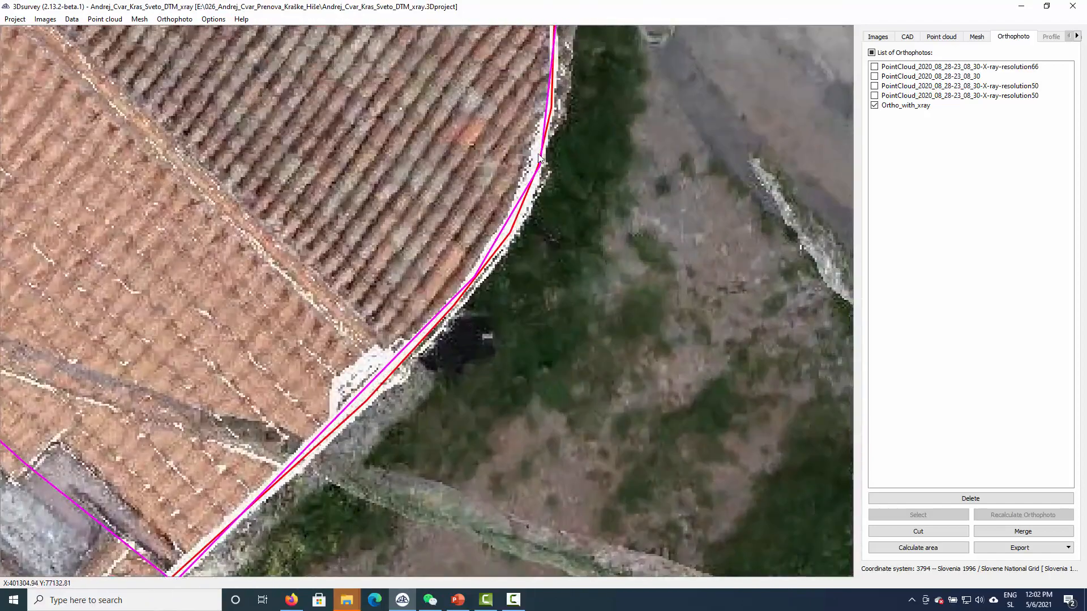
scroll(539, 159, up, 3)
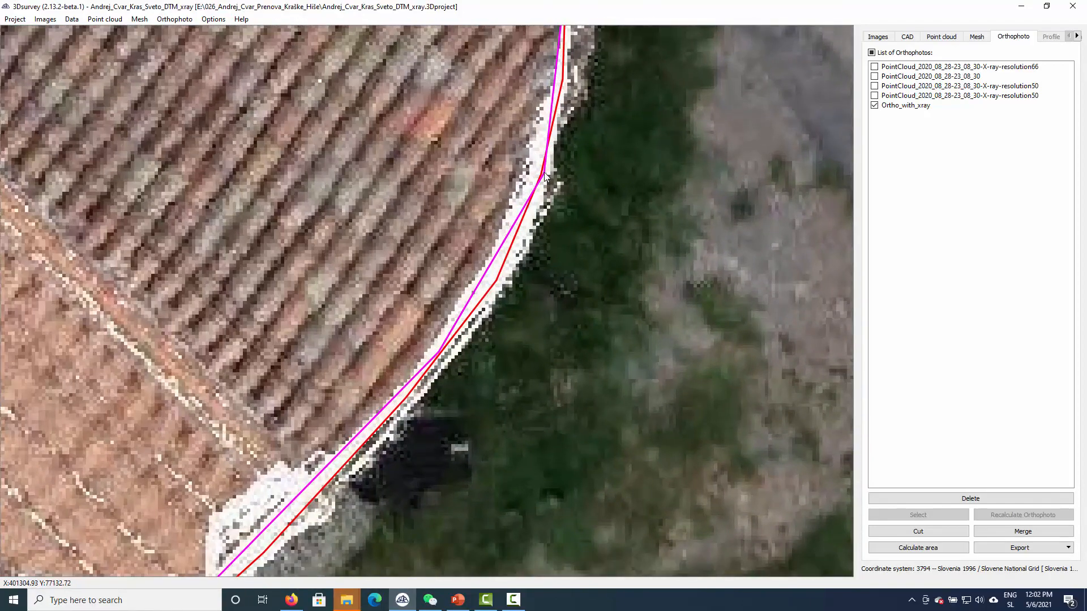
drag(559, 164, 550, 347)
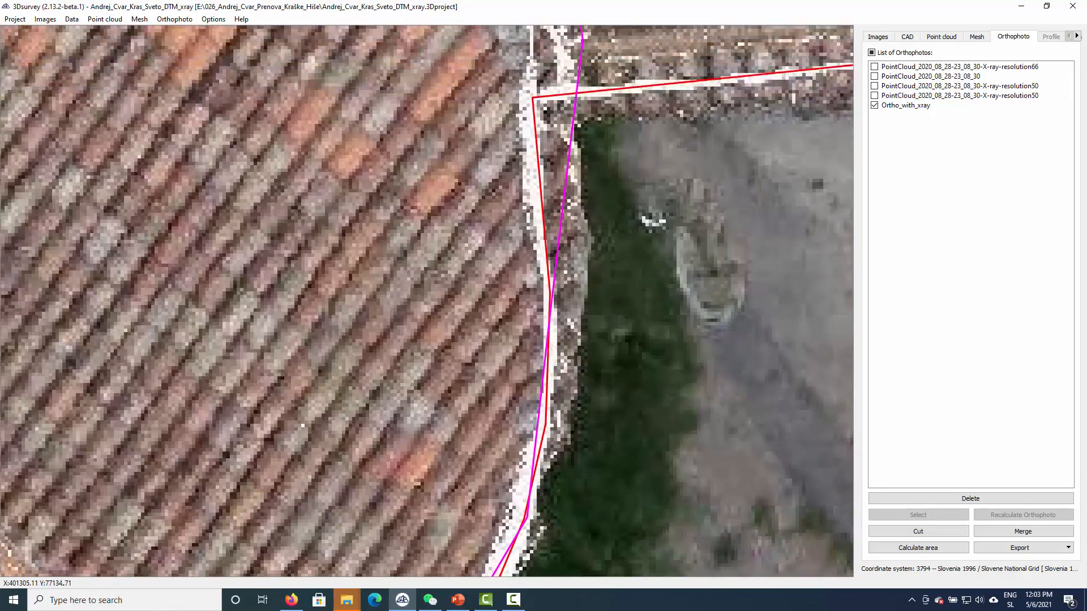
drag(618, 89, 604, 171)
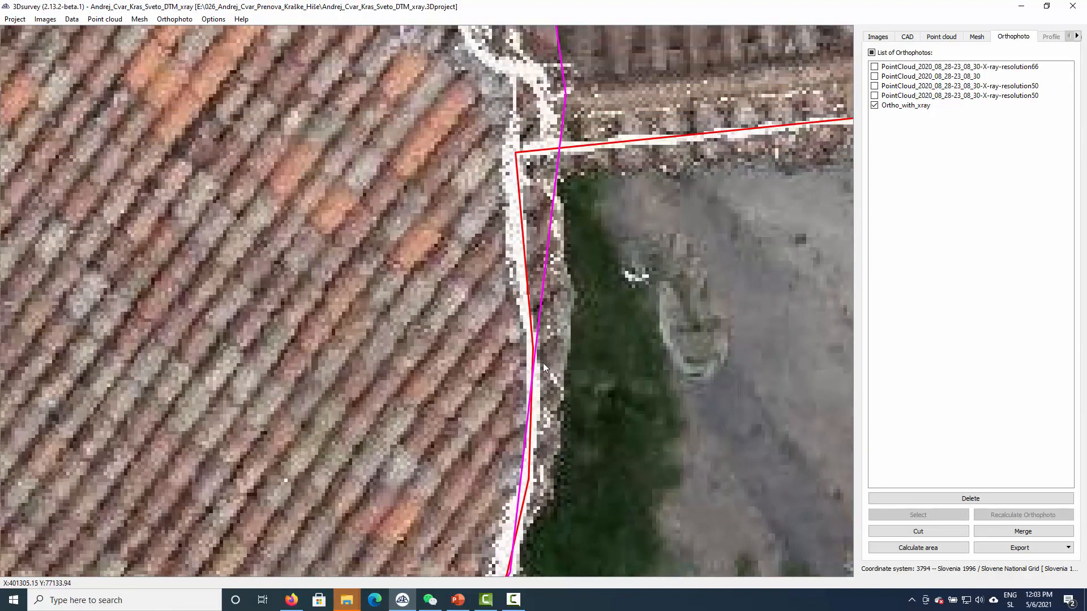
drag(555, 408, 533, 274)
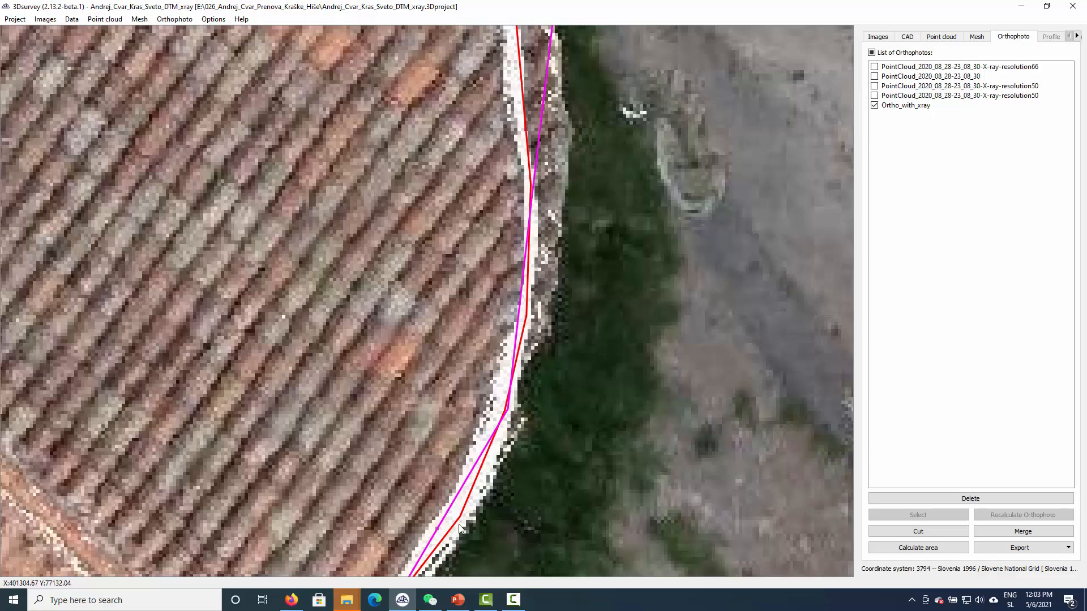
drag(459, 529, 568, 351)
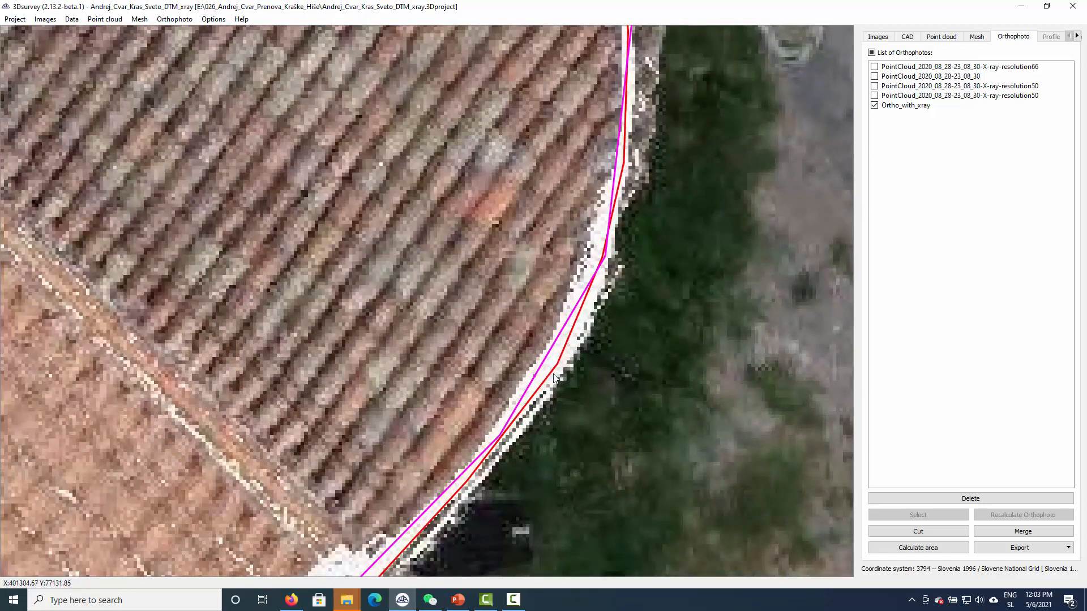
drag(548, 394, 626, 256)
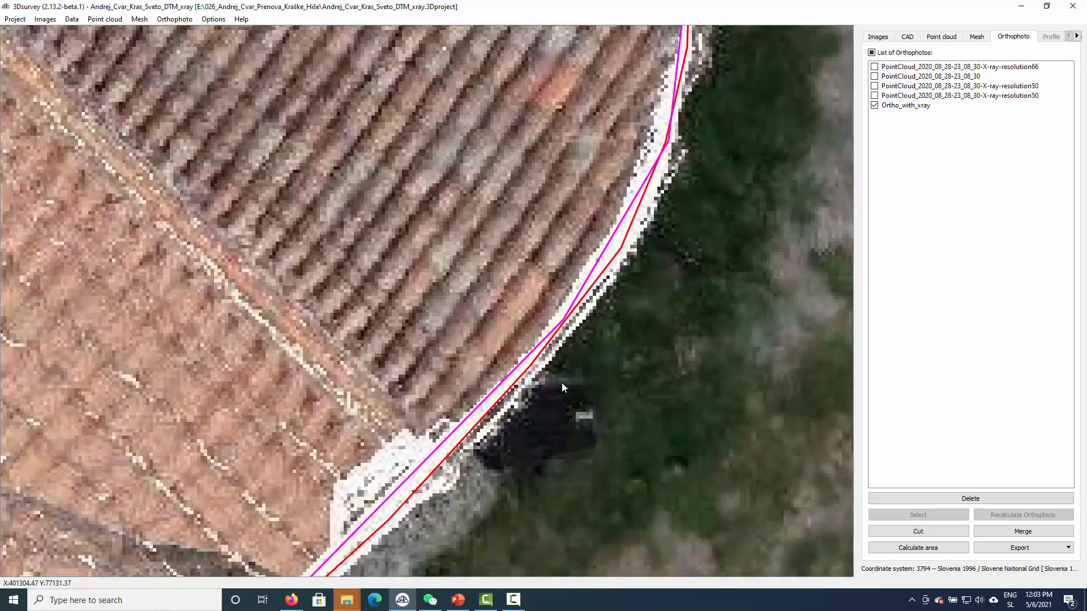
drag(527, 383, 633, 289)
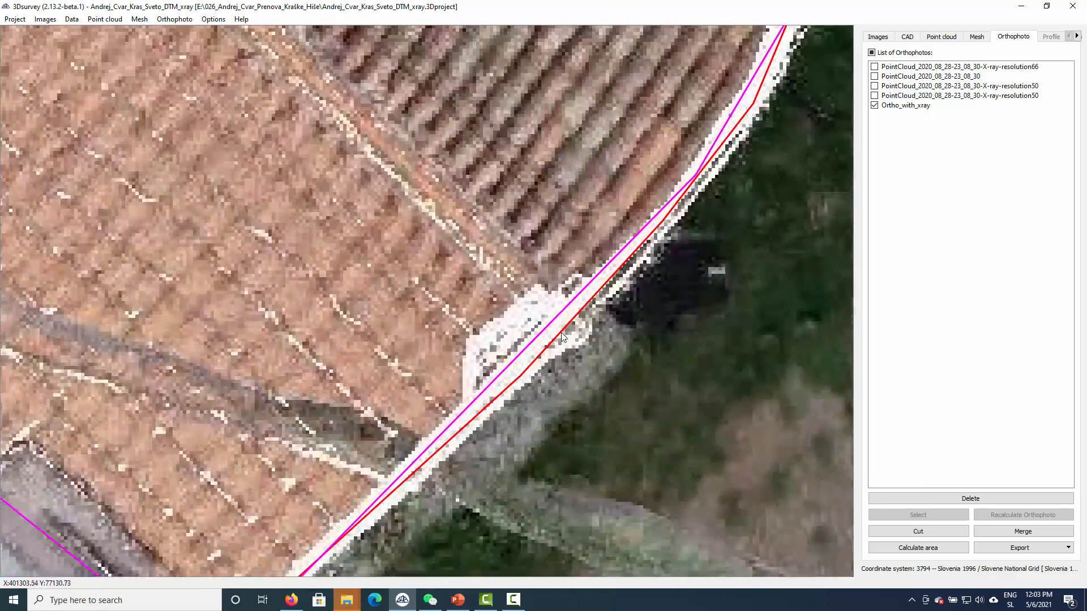
drag(561, 333, 653, 244)
drag(569, 364, 692, 208)
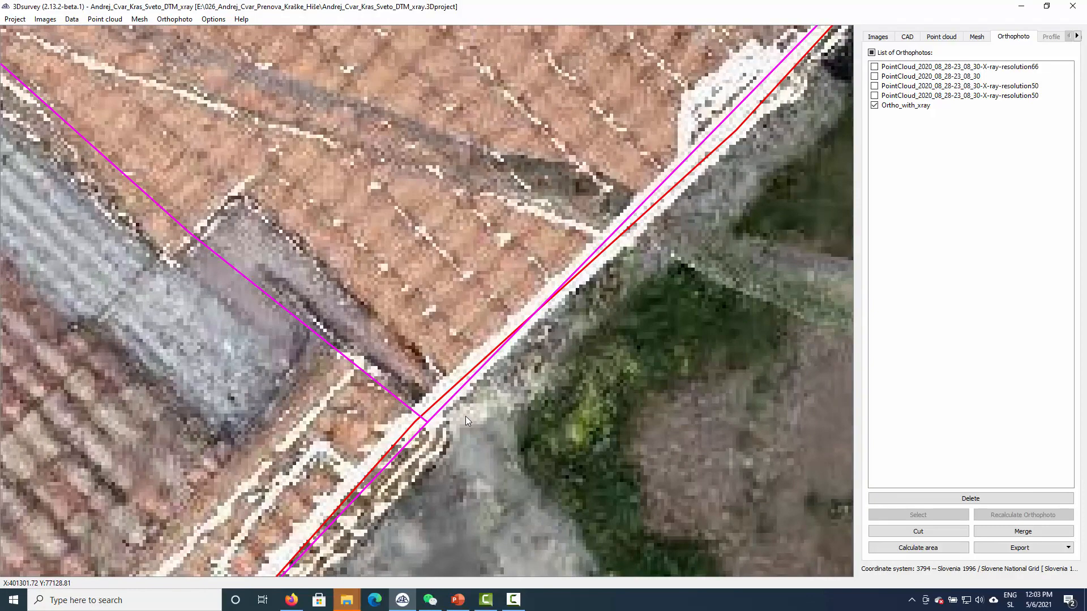
- Examine how both outlines meet the X-ray wall trace at the grey courtyard's inner corner
scroll(468, 416, down, 3)
drag(448, 453, 613, 205)
drag(520, 380, 587, 286)
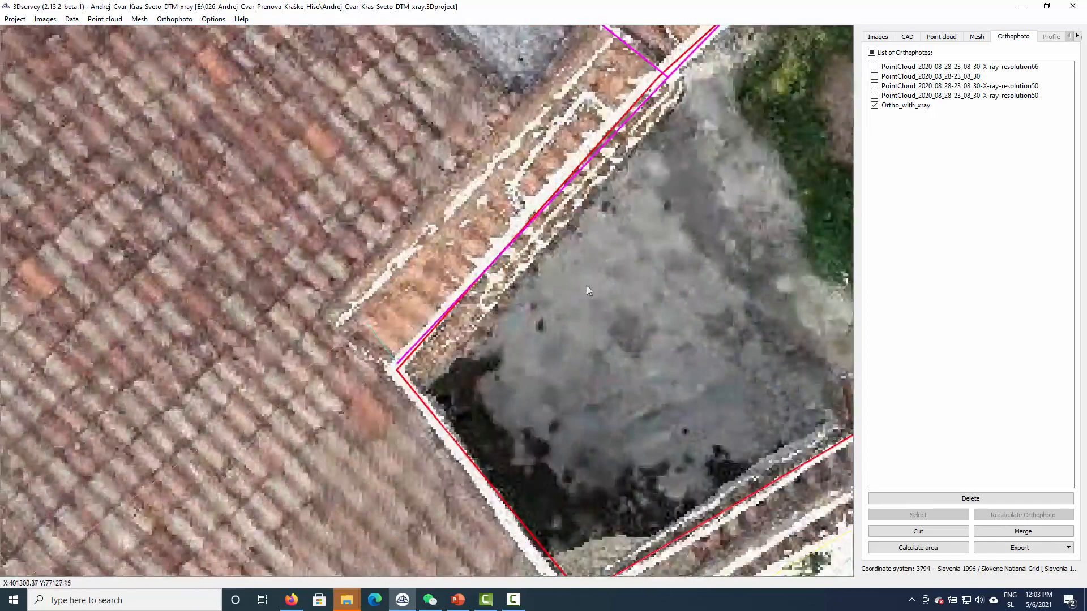
scroll(399, 368, up, 5)
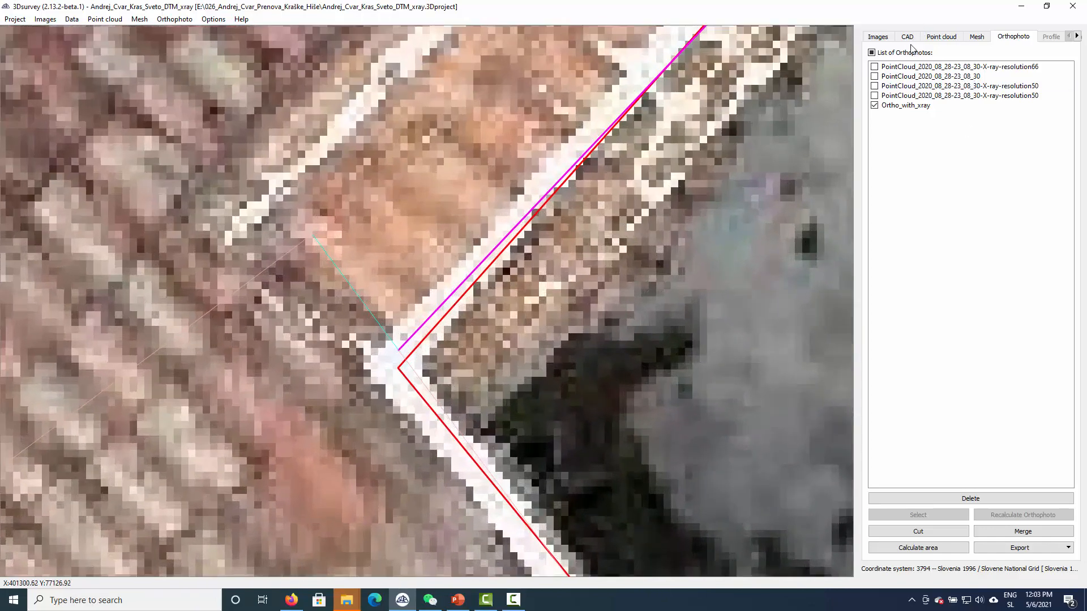
scroll(626, 300, down, 3)
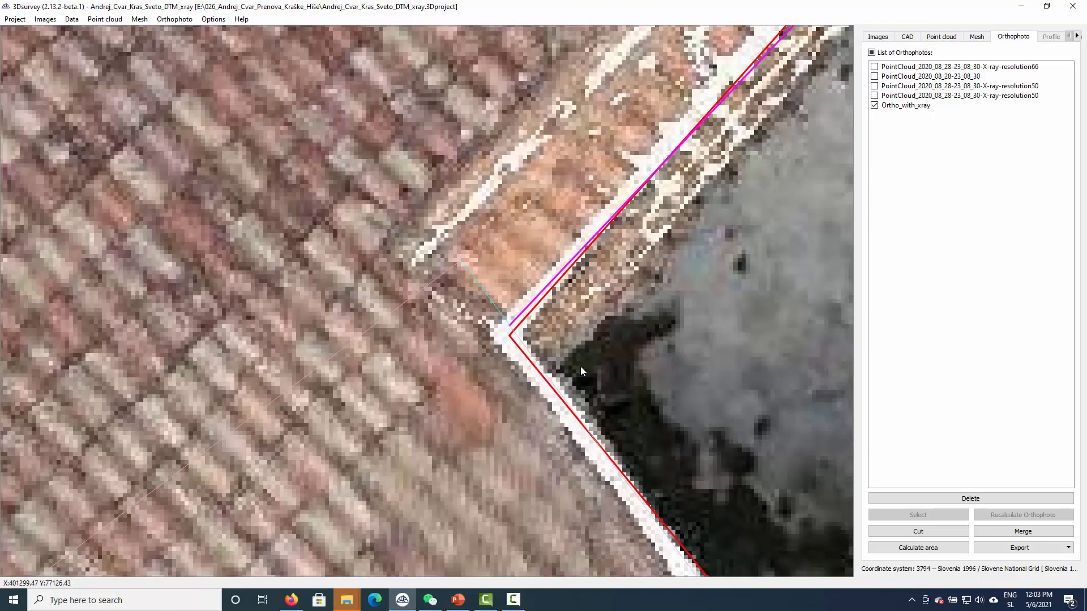
- Measure the 2D distance, without 3D distance, between the Buildings and OBJEKTI corners at the tiled roof's free corner beside the garden
click(907, 36)
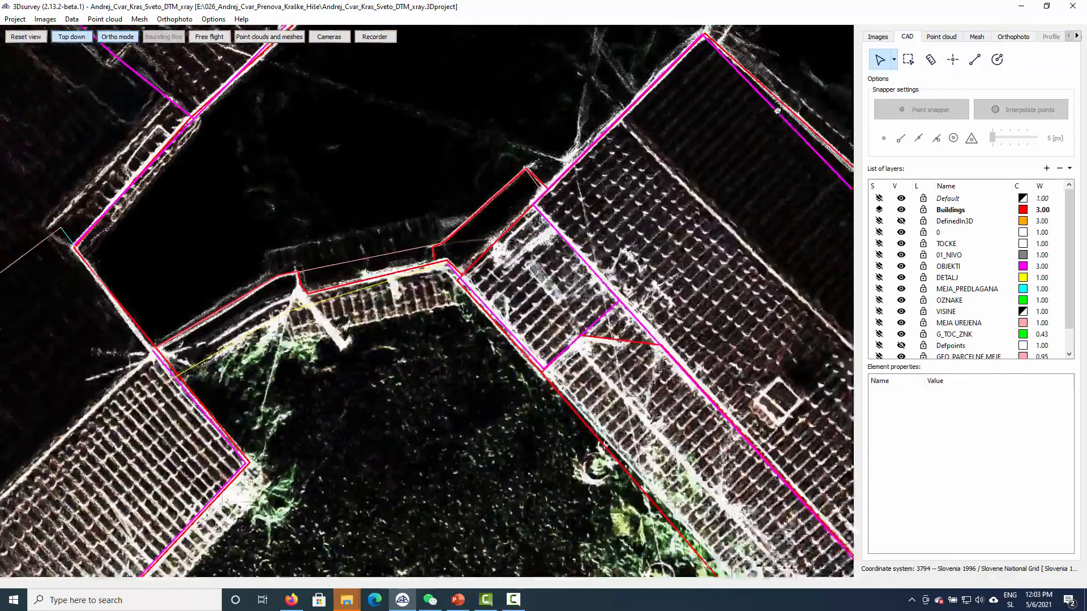
drag(777, 110, 916, 28)
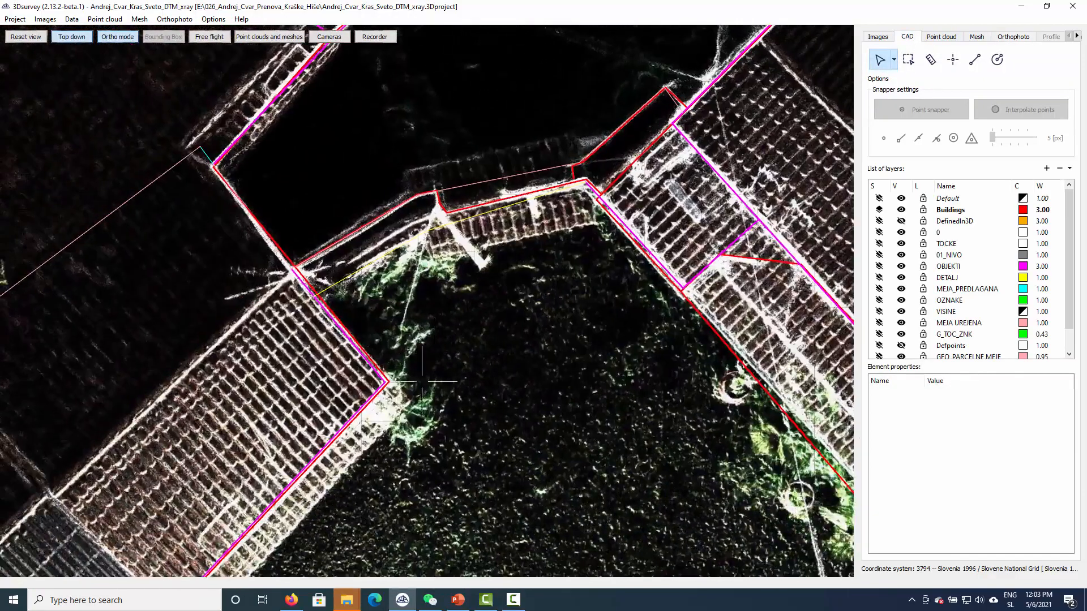
click(931, 60)
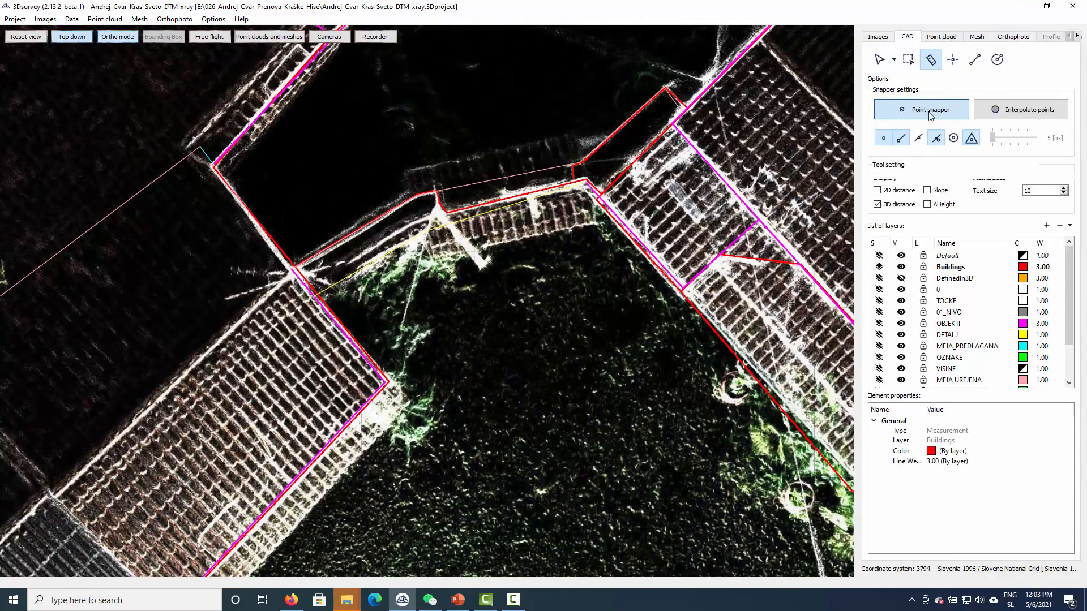
click(878, 190)
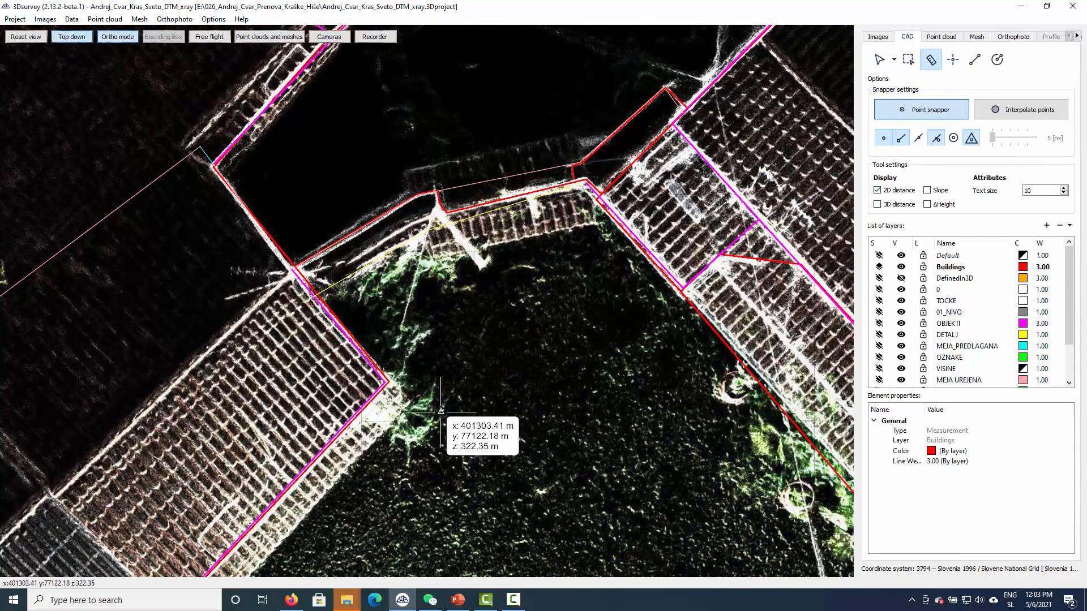
click(389, 382)
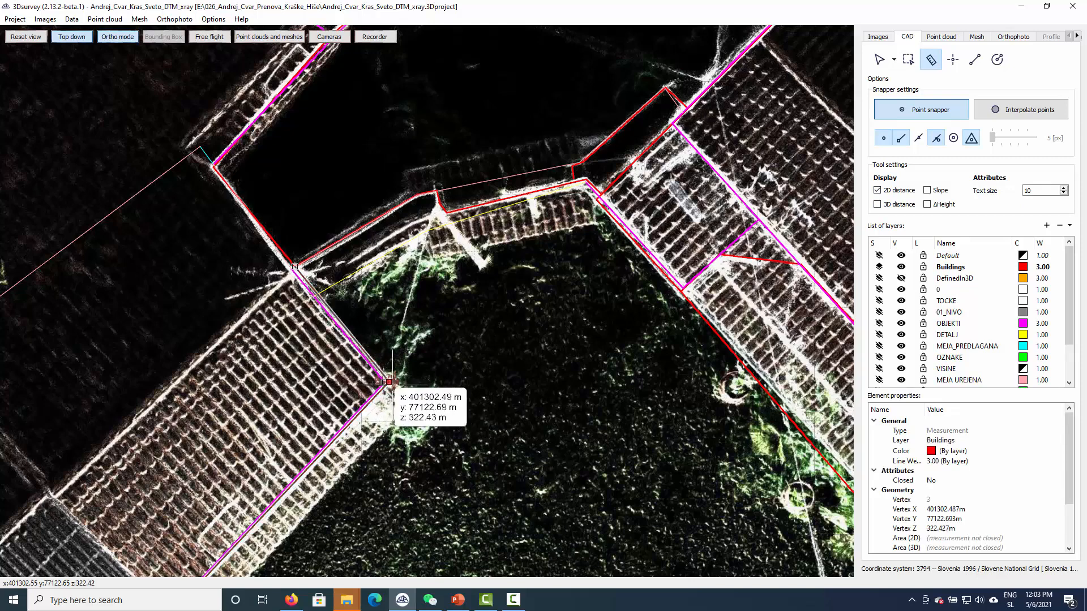
right_click(409, 412)
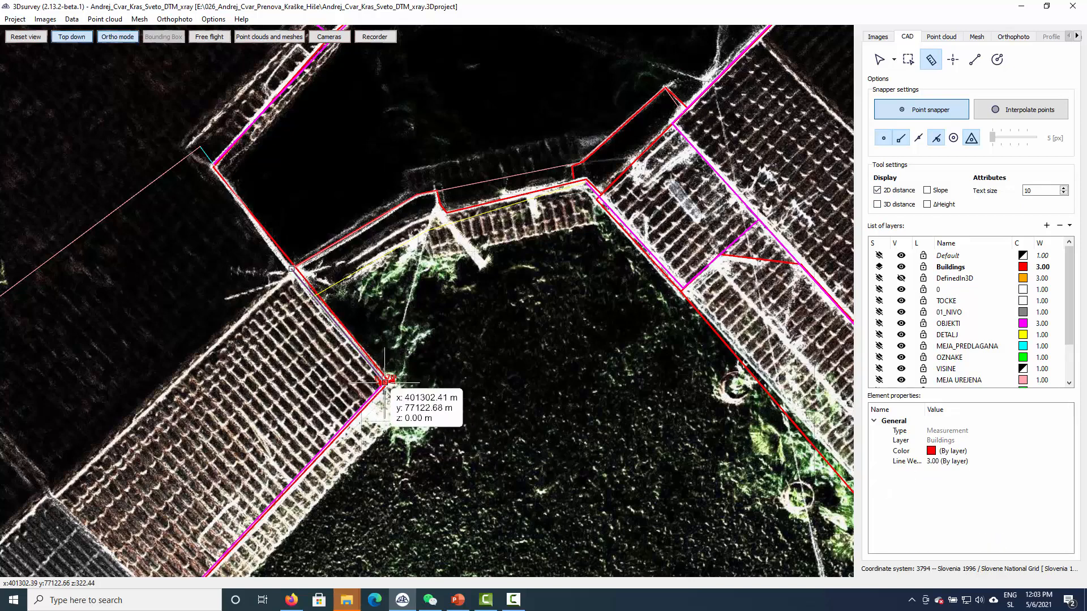
click(881, 62)
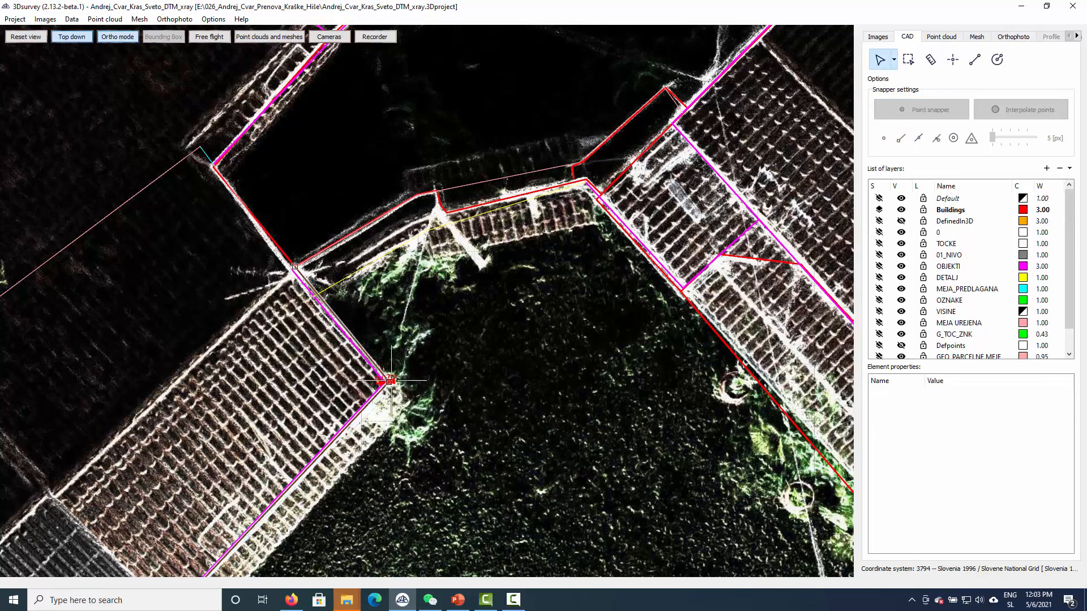
click(392, 379)
drag(393, 381, 391, 380)
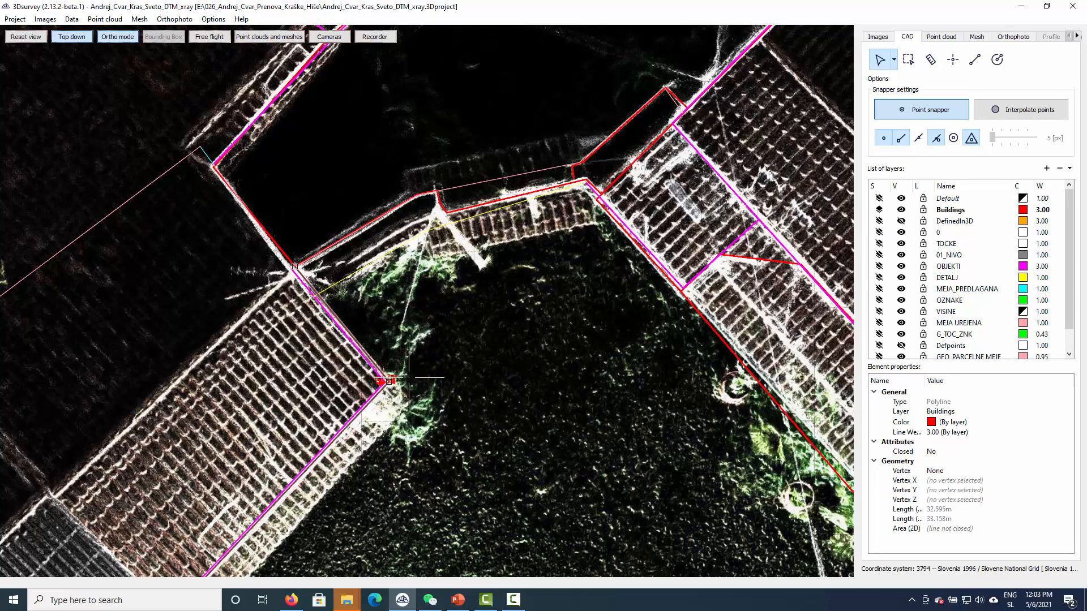
key(Escape)
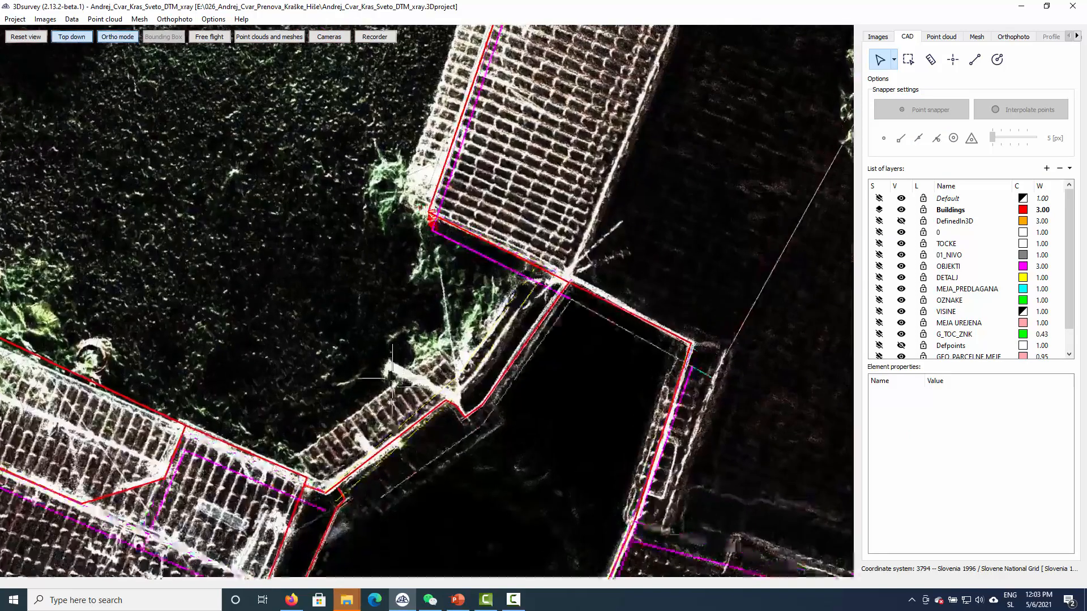
- Restore the top-down ortho view around the garden and its surrounding walls
click(121, 38)
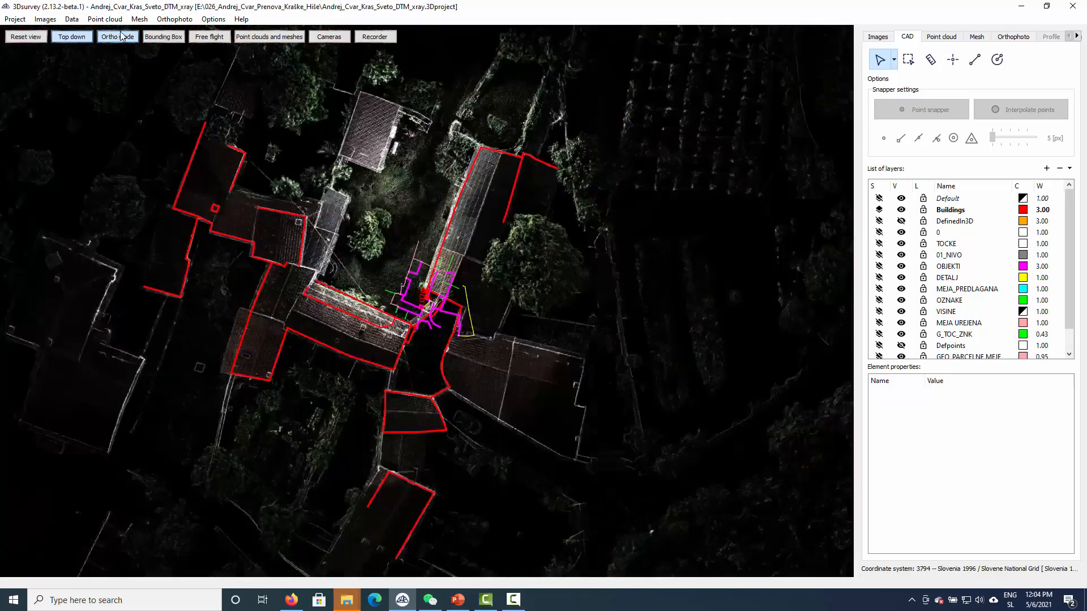
click(81, 38)
click(116, 38)
click(88, 42)
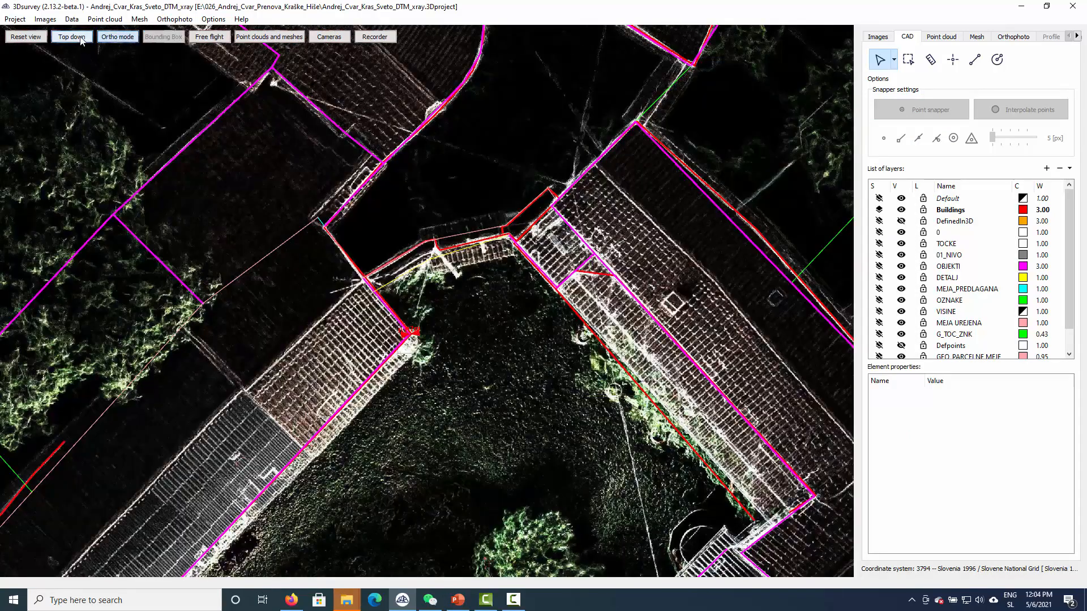
scroll(411, 383, up, 2)
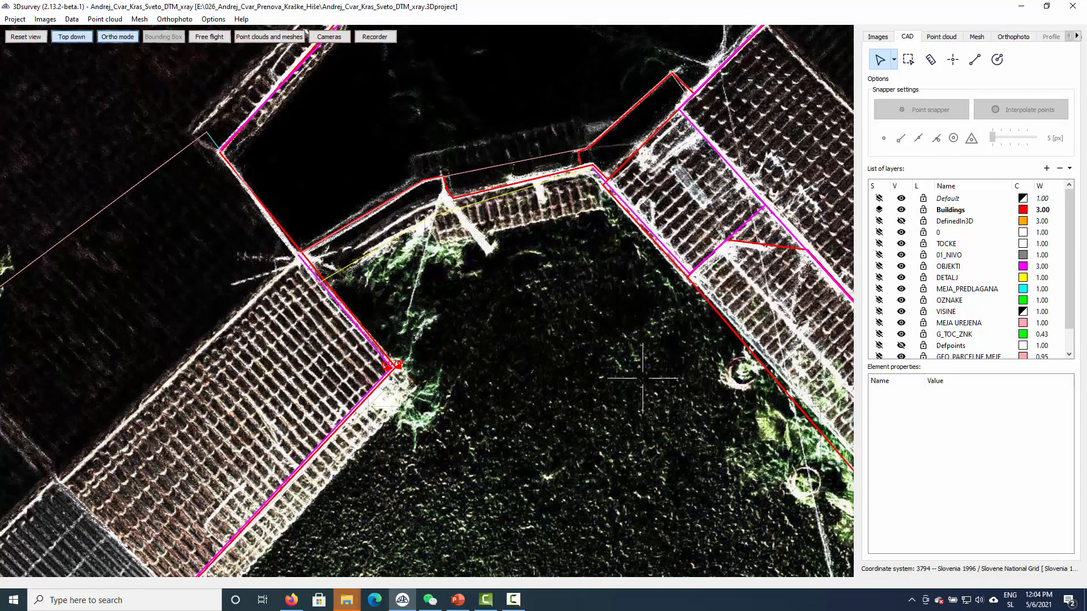
middle_drag(627, 218, 557, 254)
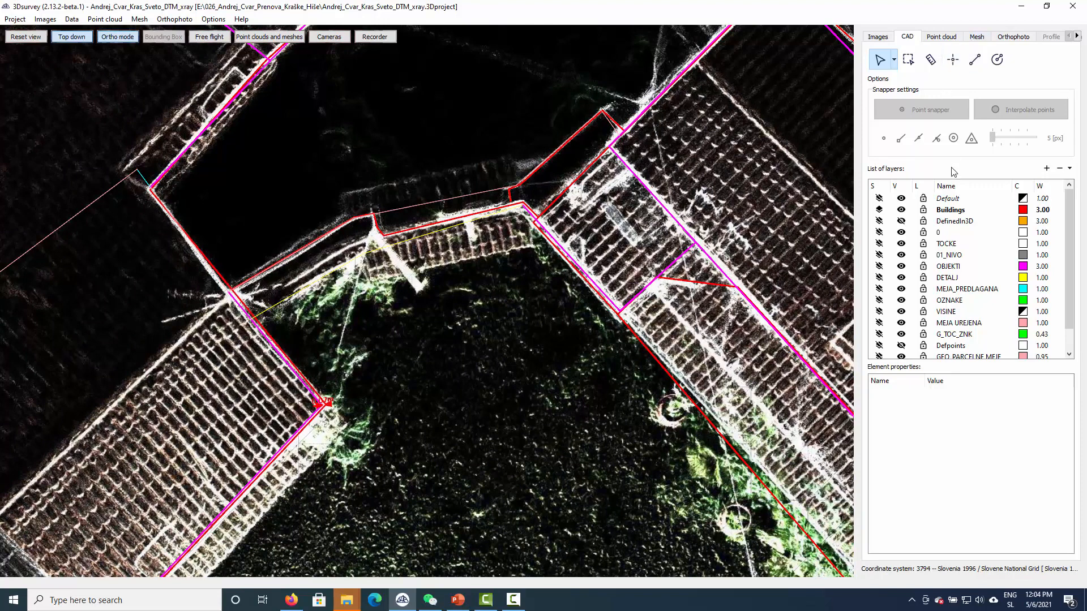
- Measure the 2D distance between the outlines where the tiled roof meets the courtyard wall, using text size 19
click(931, 60)
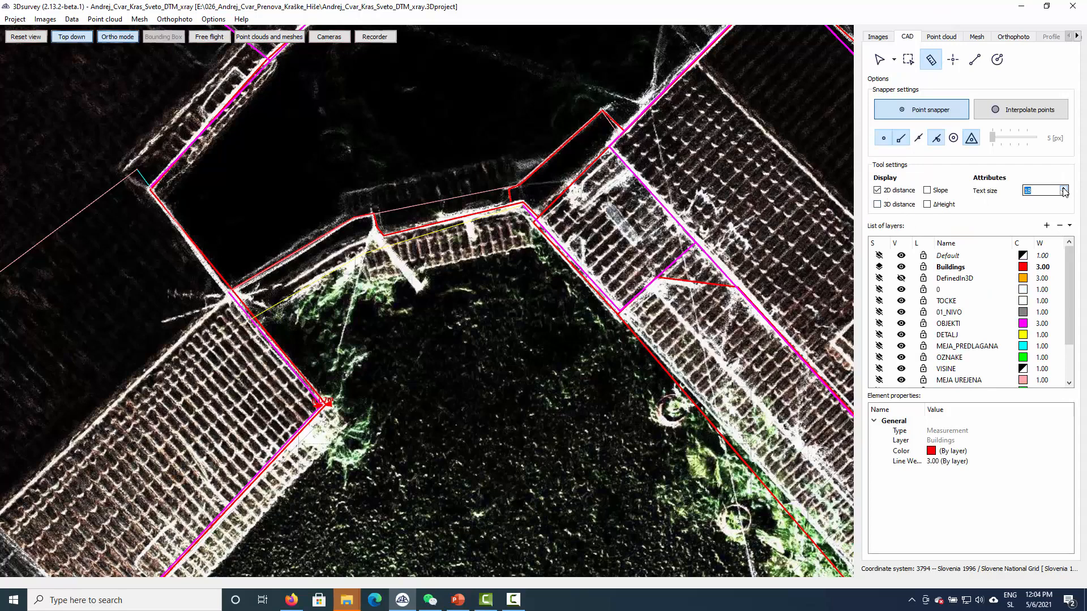
click(232, 290)
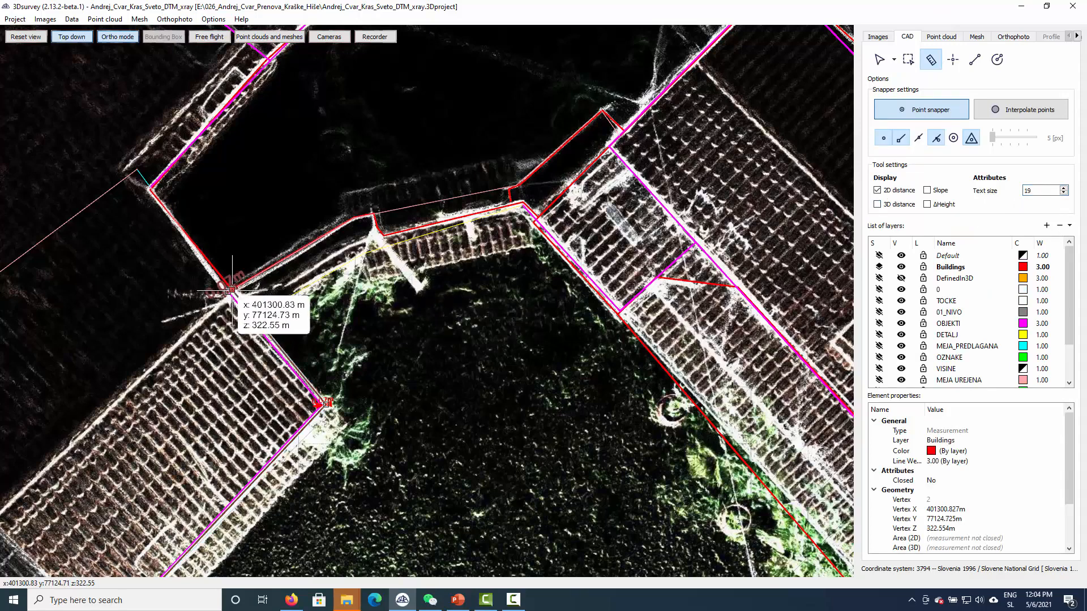
right_click(267, 340)
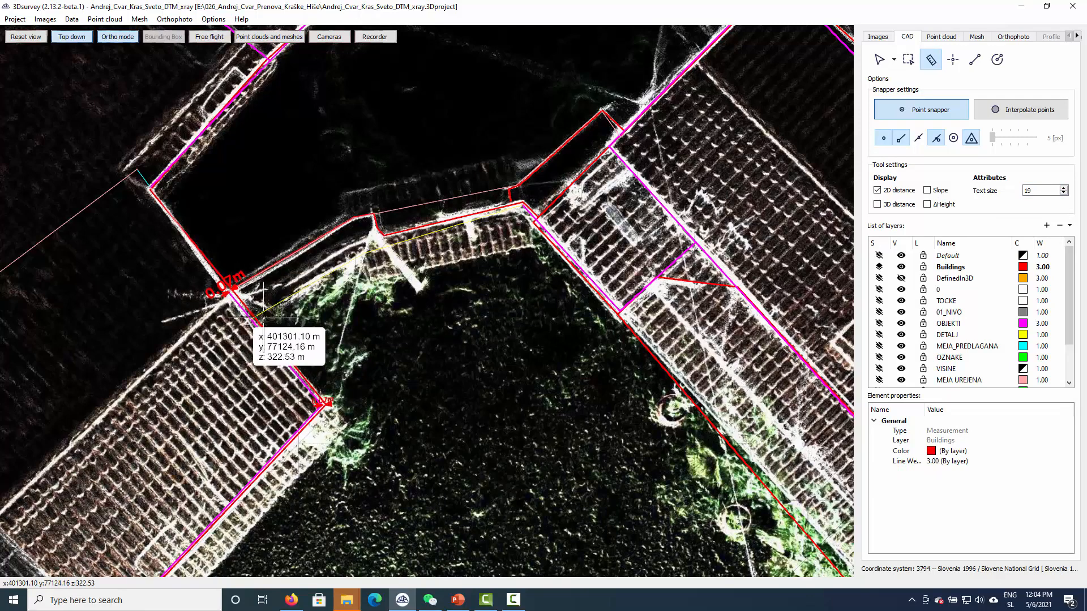
- Measure the 2D distance between the Buildings and OBJEKTI corners at the grey roof's far garden-side end, beside the trees
middle_drag(412, 447, 595, 152)
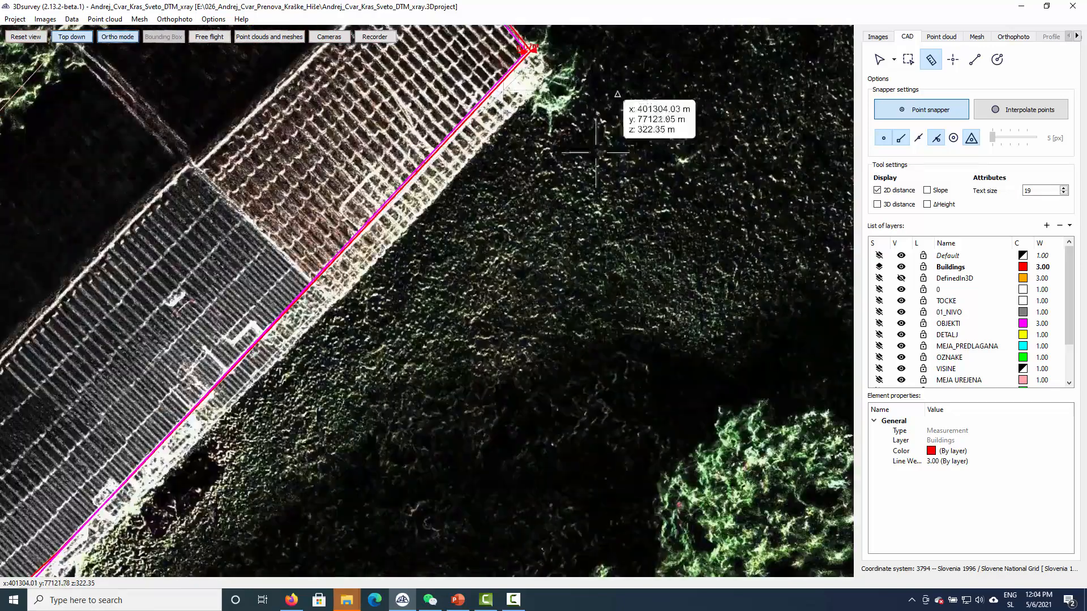
middle_drag(489, 428, 688, 135)
middle_drag(390, 394, 744, 164)
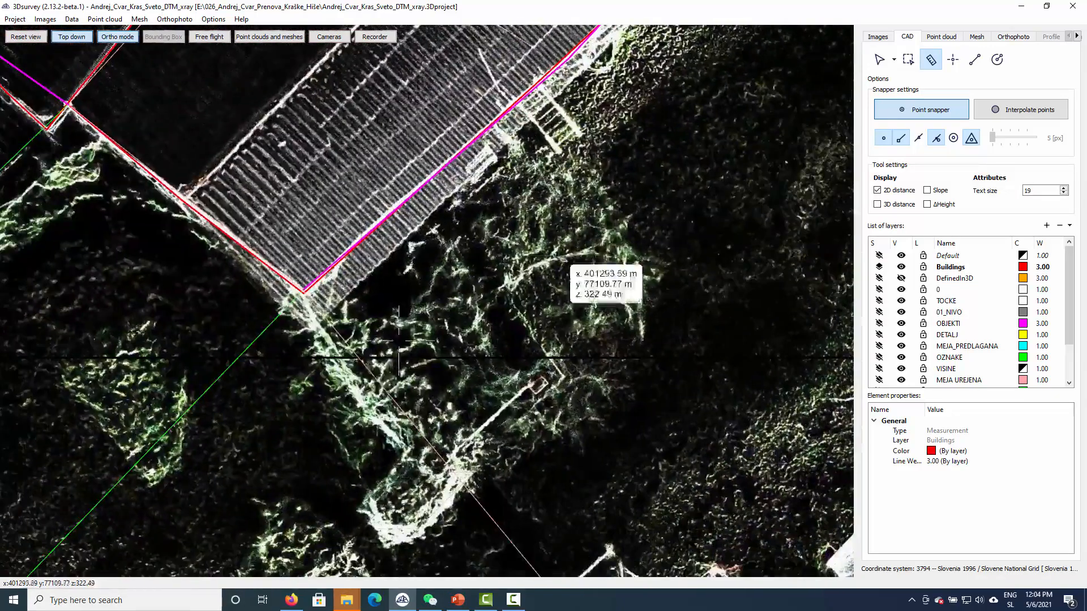
click(303, 290)
click(304, 294)
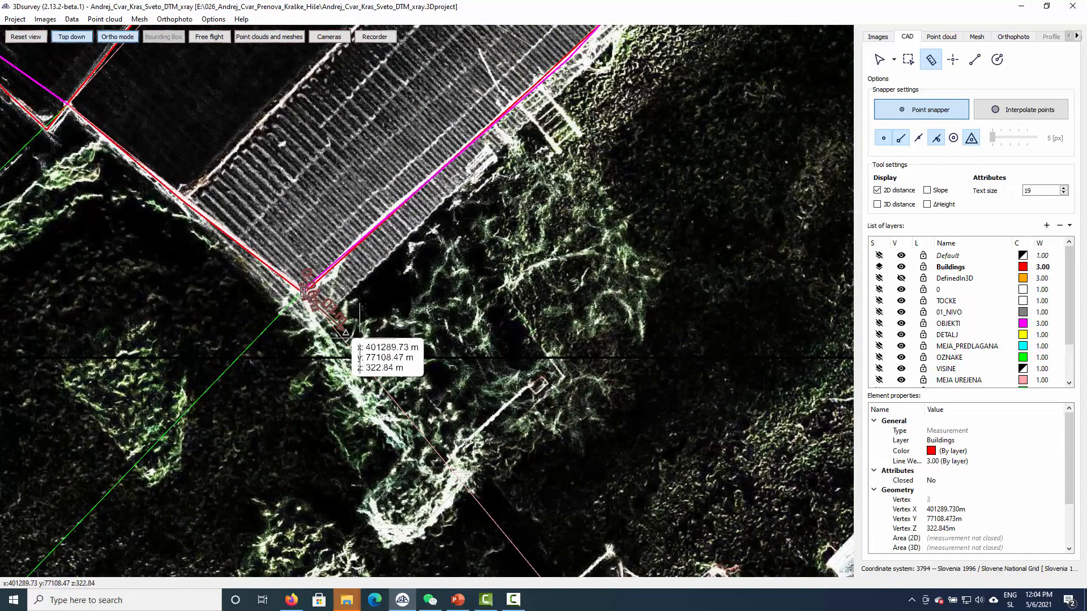
right_click(409, 372)
- Examine how the Buildings and OBJEKTI outlines follow the X-ray walls behind the grey roof and around to the courtyard
mouse_move(124, 227)
middle_down()
mouse_move(400, 446)
mouse_move(440, 238)
middle_up()
middle_drag(356, 207, 439, 481)
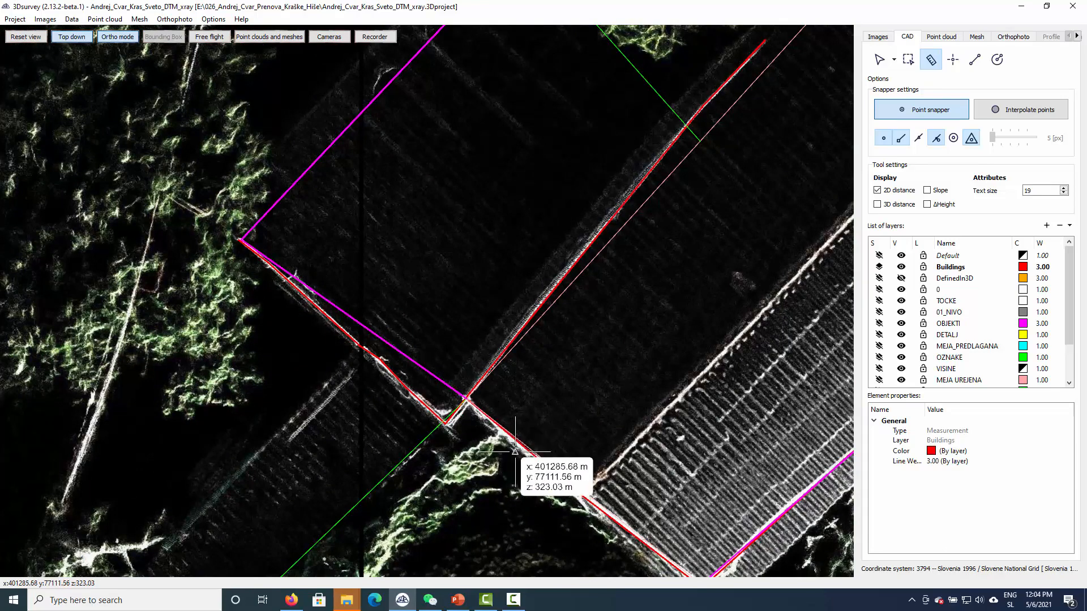
middle_drag(633, 514, 597, 449)
click(666, 520)
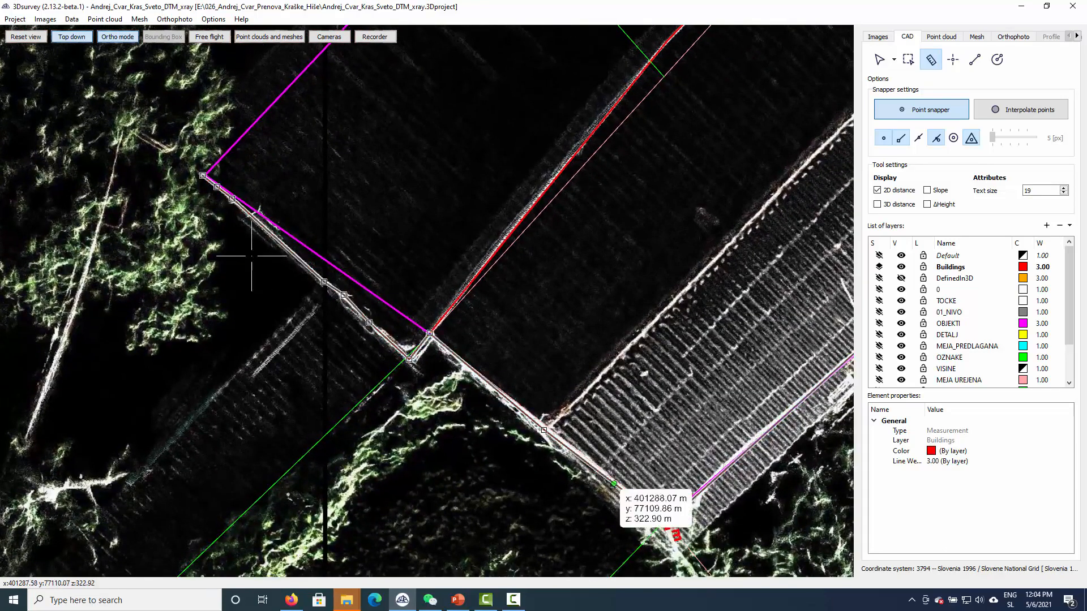
click(667, 518)
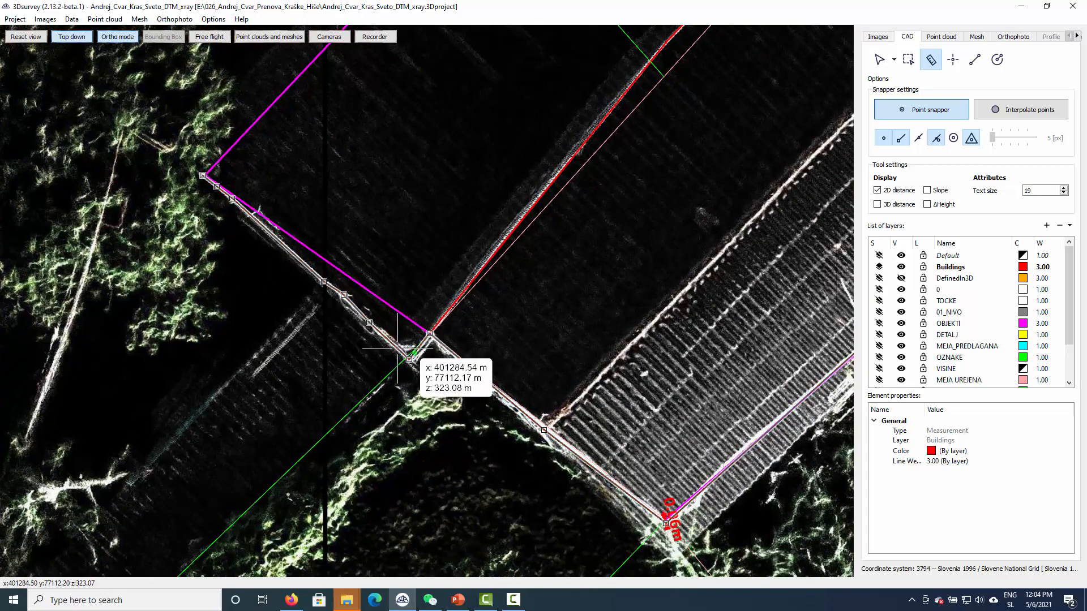
middle_drag(297, 173, 246, 476)
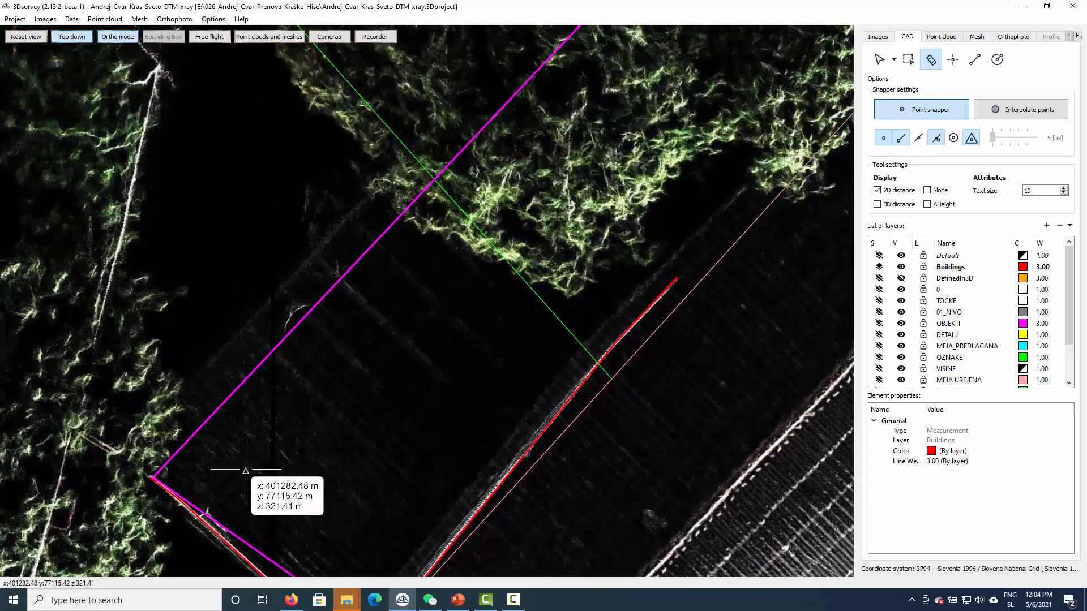
middle_drag(441, 244, 215, 467)
middle_drag(493, 267, 298, 497)
middle_drag(458, 215, 232, 560)
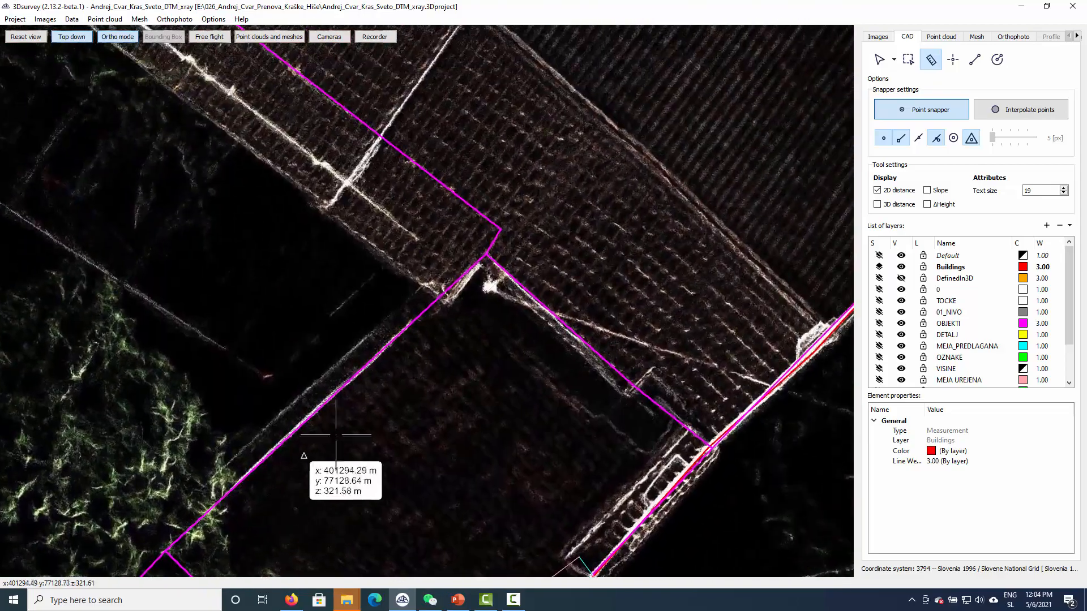
middle_drag(505, 249, 174, 156)
middle_drag(479, 222, 500, 163)
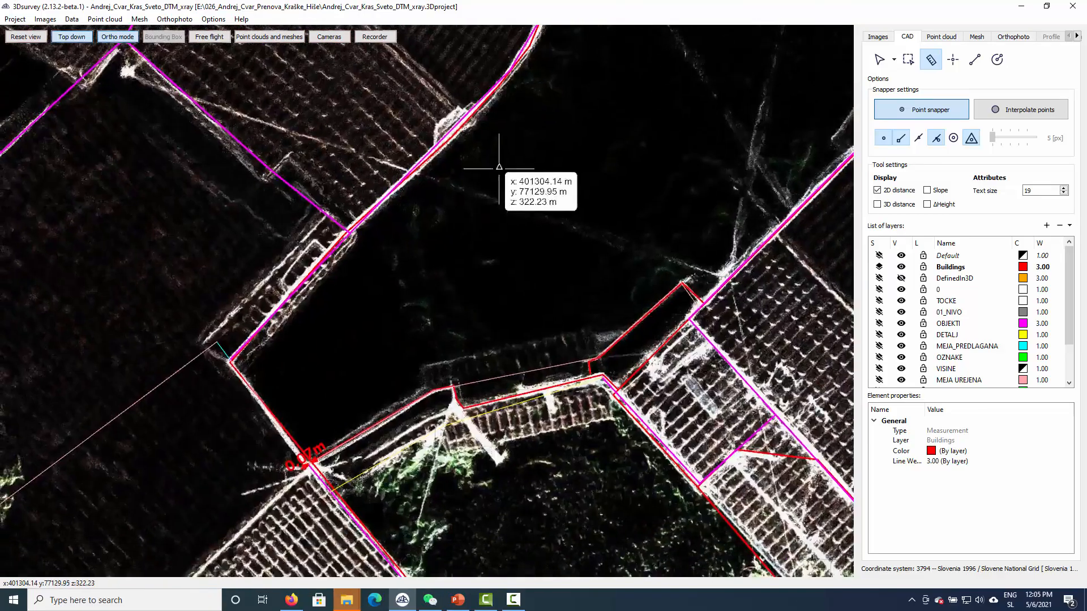
- Measure the 2D distance between the Buildings and OBJEKTI corners where the dark tiled building meets the short courtyard cross wall
scroll(490, 233, down, 3)
middle_drag(539, 202, 481, 244)
scroll(391, 354, up, 3)
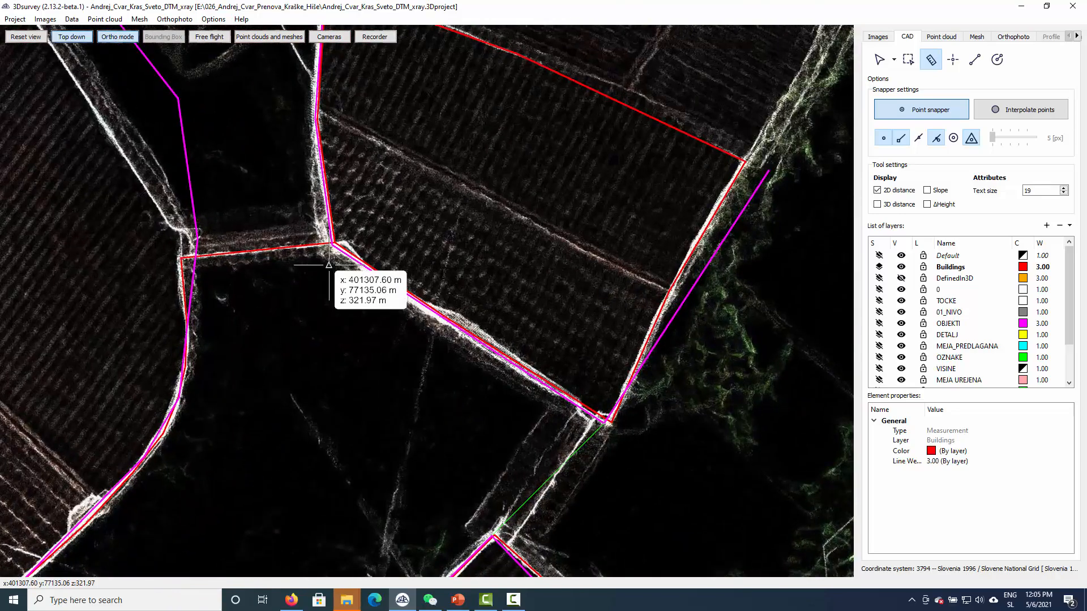
click(335, 243)
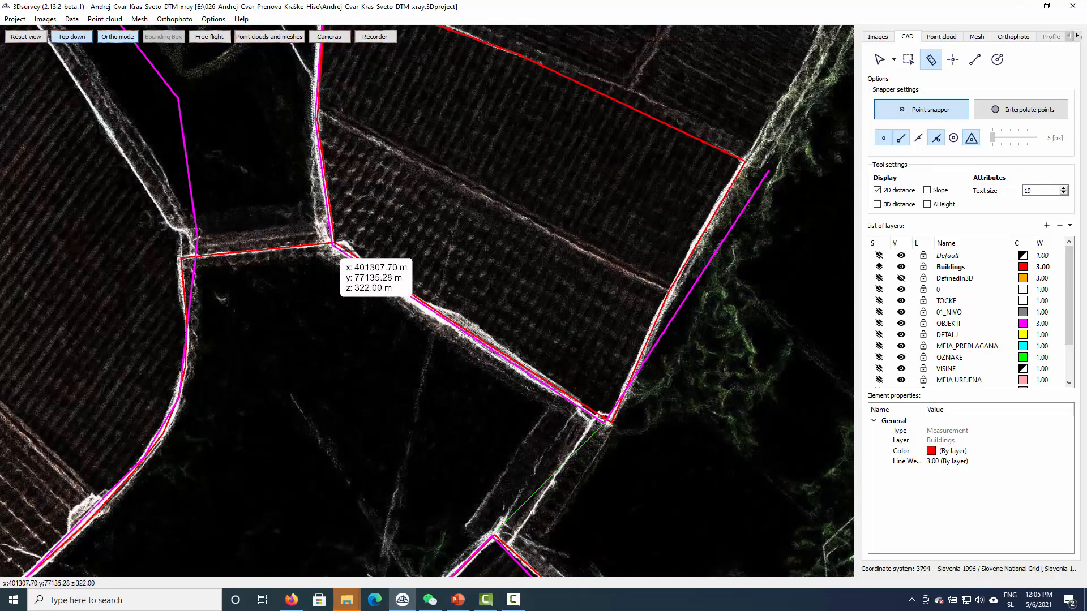
click(334, 244)
click(336, 242)
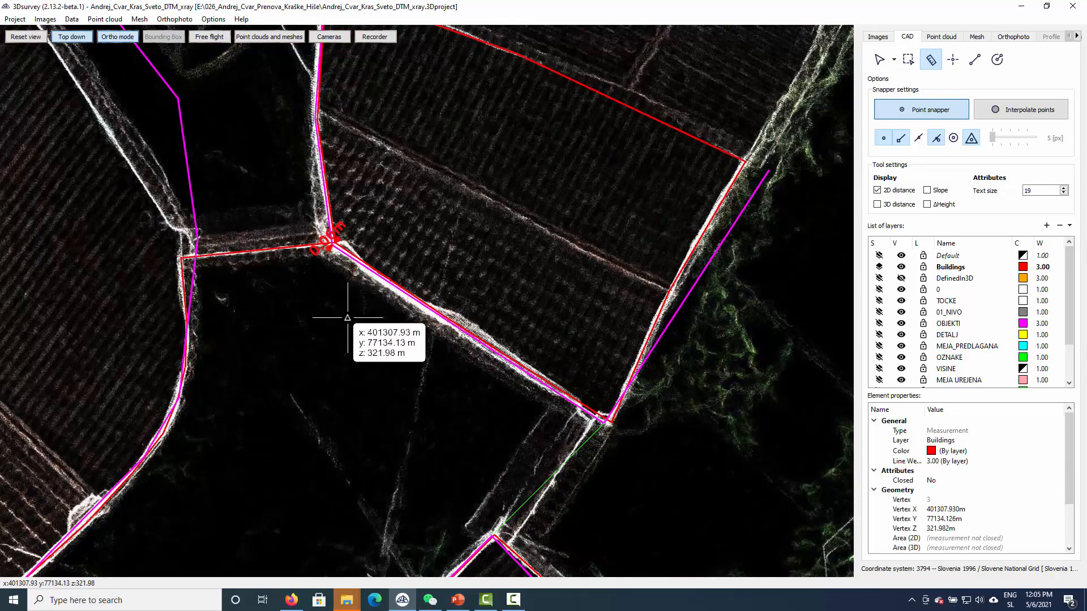
right_click(349, 317)
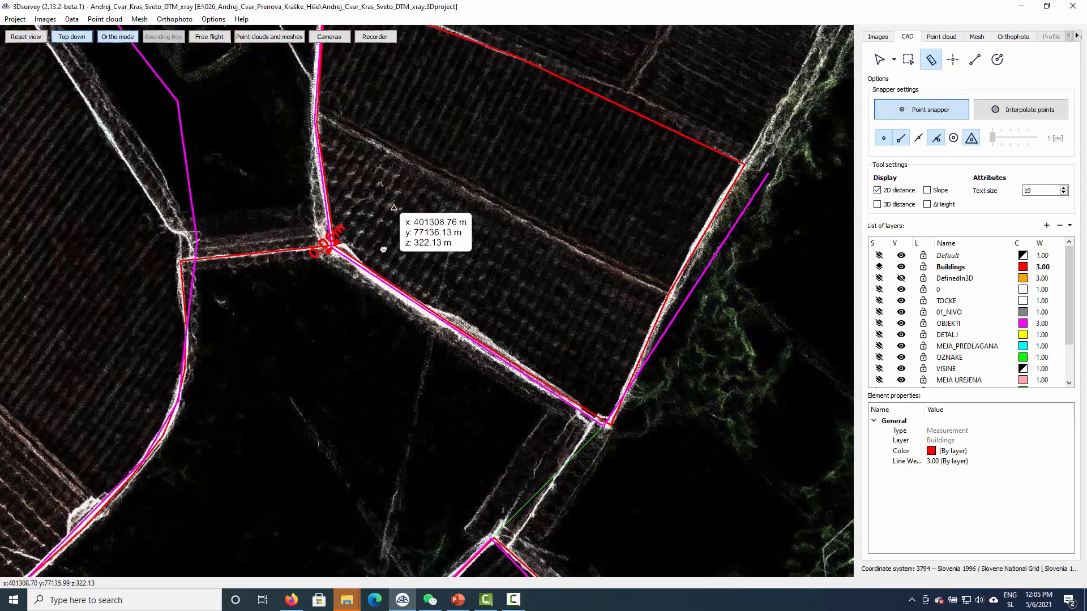
- Examine the diverging OBJEKTI line beside the dark tiled building, the outlines of the neighbouring houses and the walls around the garden
middle_drag(394, 206, 300, 526)
middle_drag(473, 400, 273, 294)
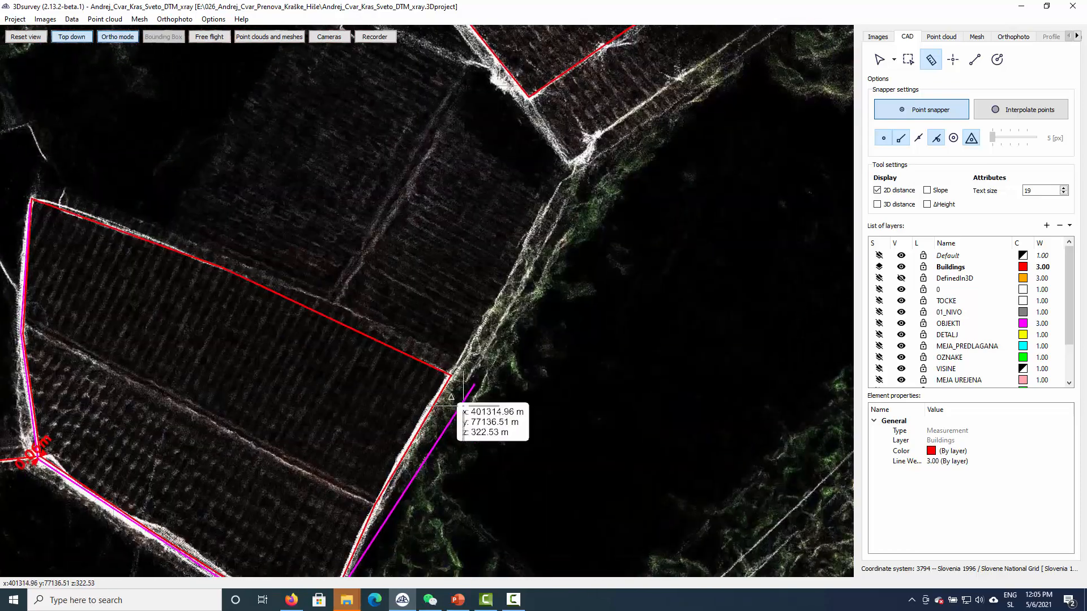
middle_drag(462, 416, 487, 269)
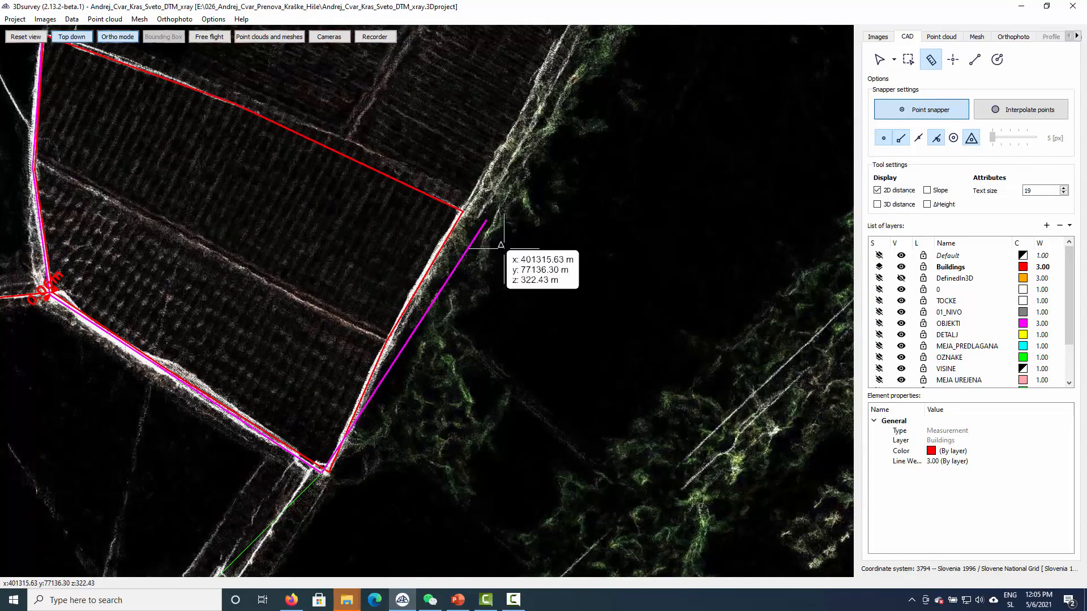
scroll(501, 247, down, 3)
middle_drag(568, 379, 507, 174)
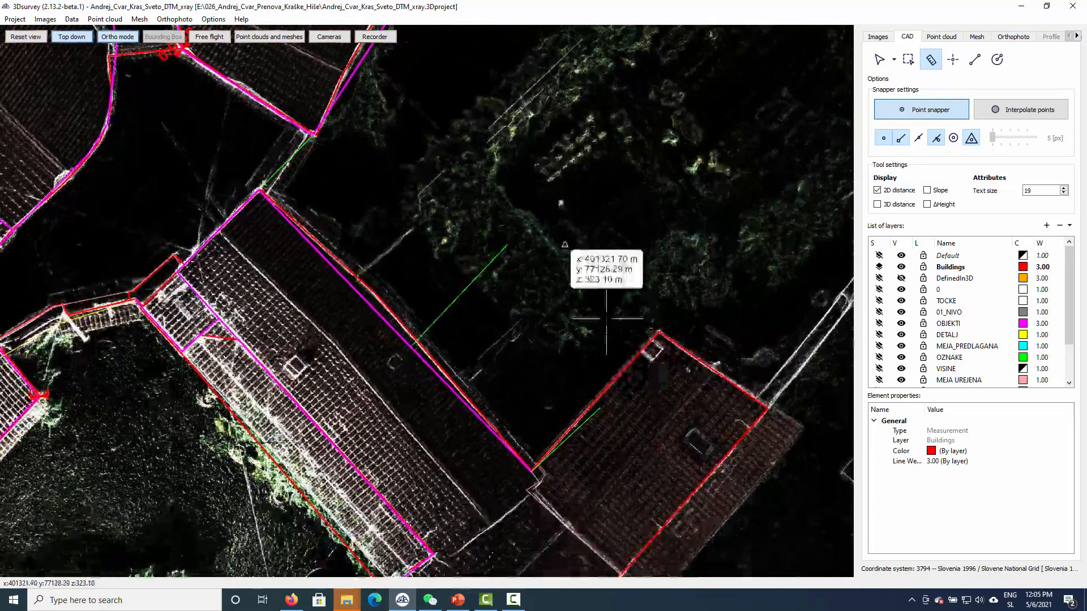
middle_drag(600, 350, 274, 91)
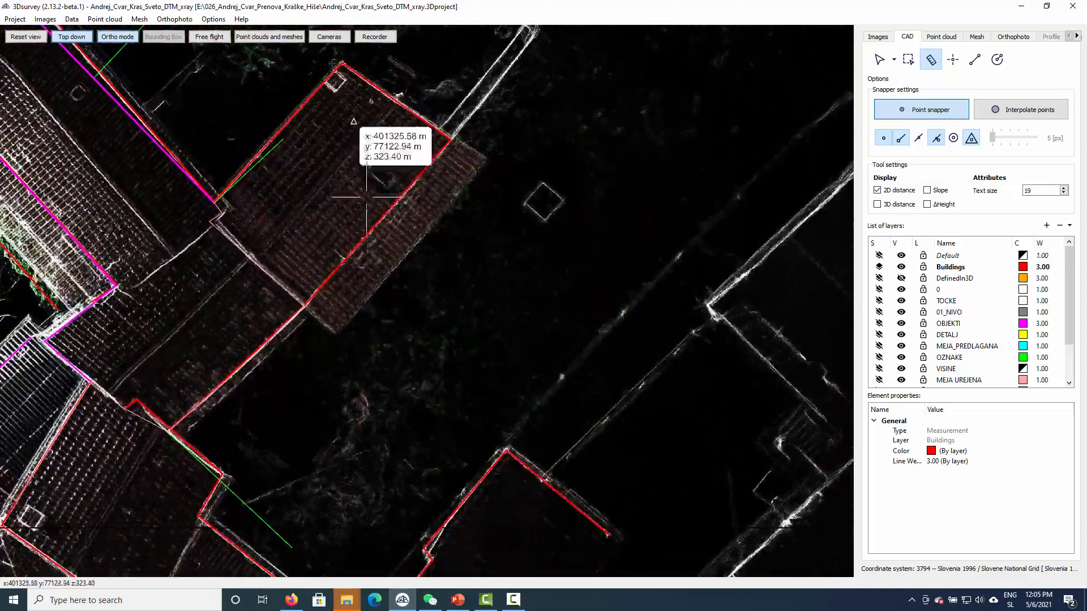
middle_drag(361, 407, 455, 175)
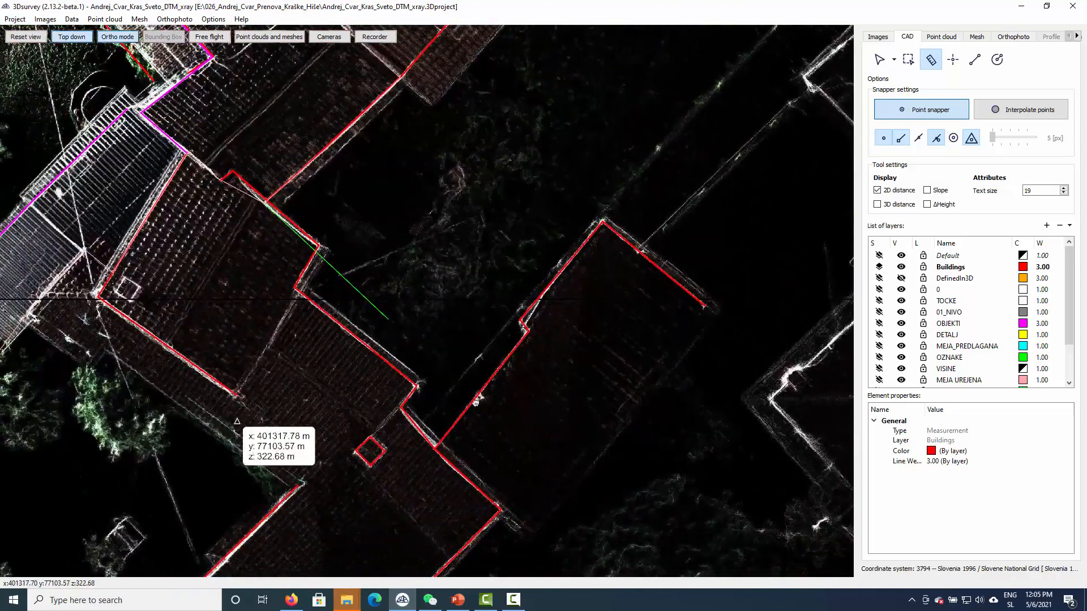
middle_drag(232, 420, 566, 389)
scroll(411, 470, down, 4)
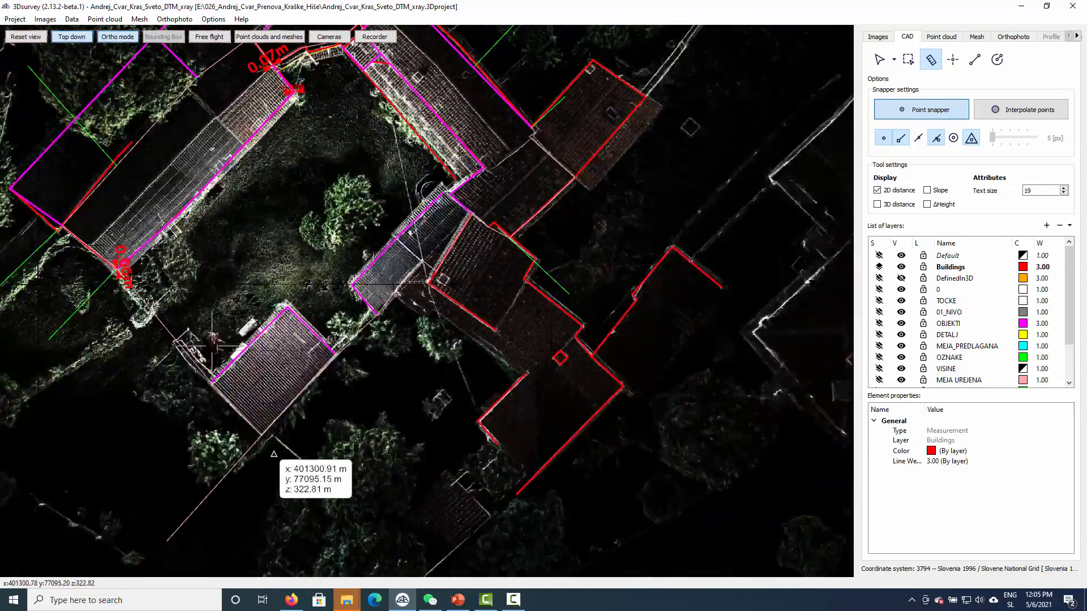
middle_drag(213, 333, 244, 521)
scroll(419, 358, up, 3)
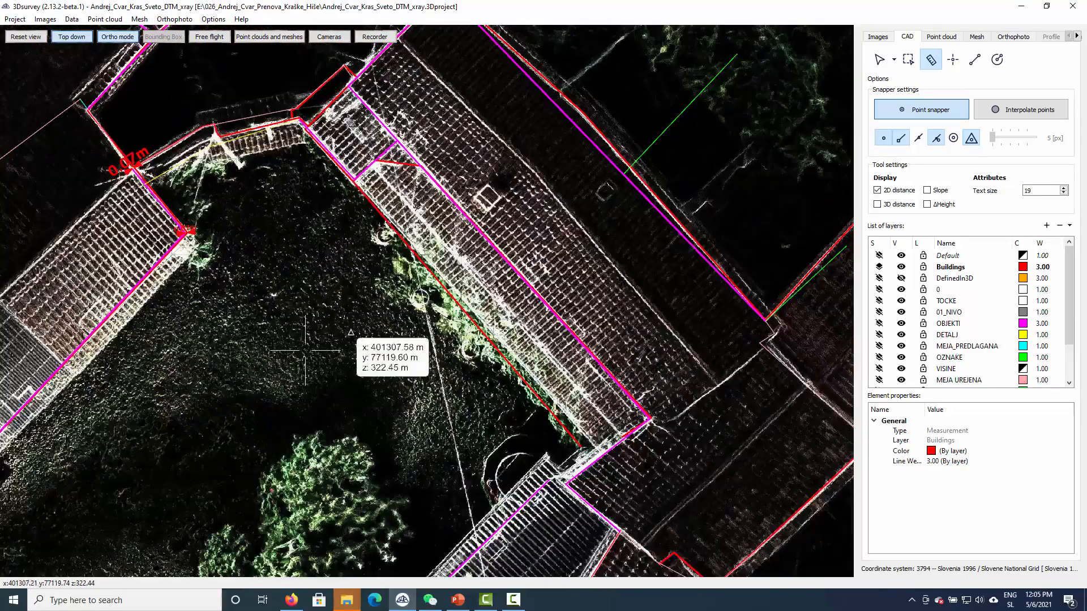
scroll(352, 340, up, 2)
middle_drag(201, 284, 474, 302)
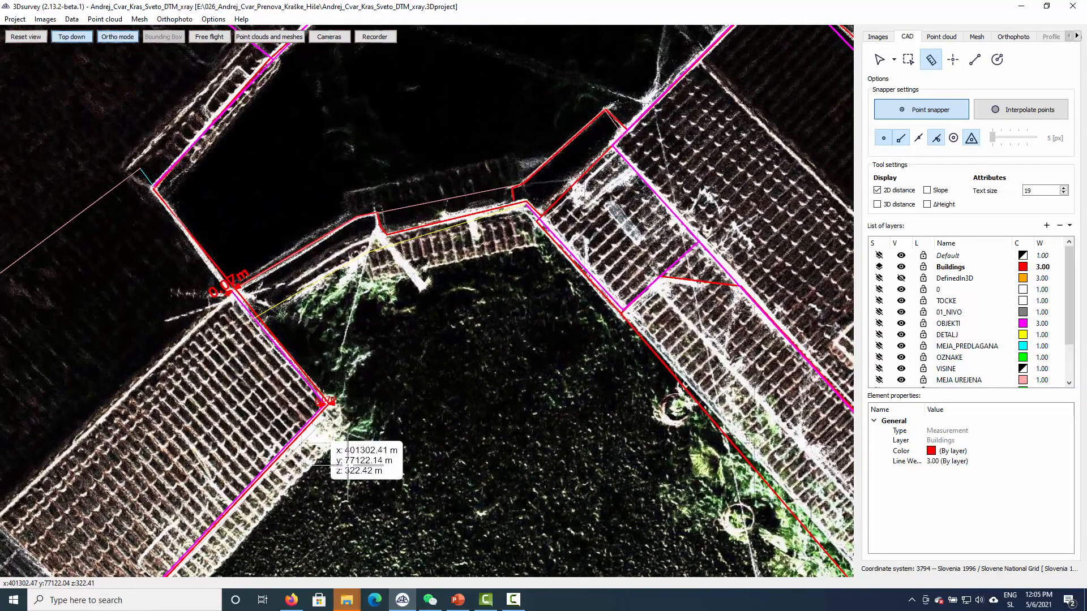
- Measure the 2D distance between the Buildings and OBJEKTI corners at the long tiled house's end beside the narrow passage
middle_drag(383, 311, 397, 511)
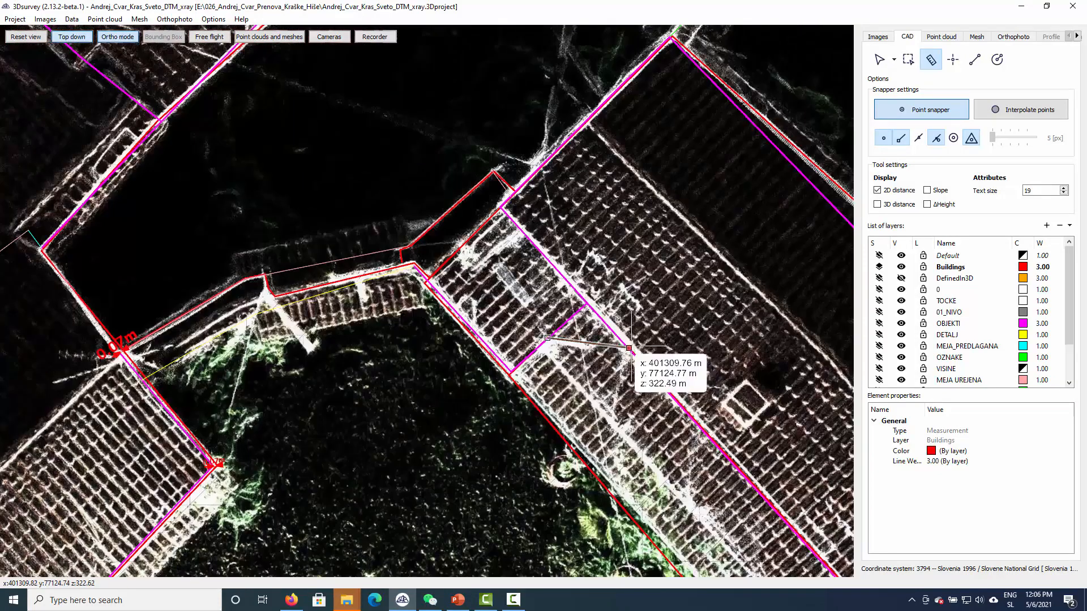
middle_drag(656, 258, 456, 502)
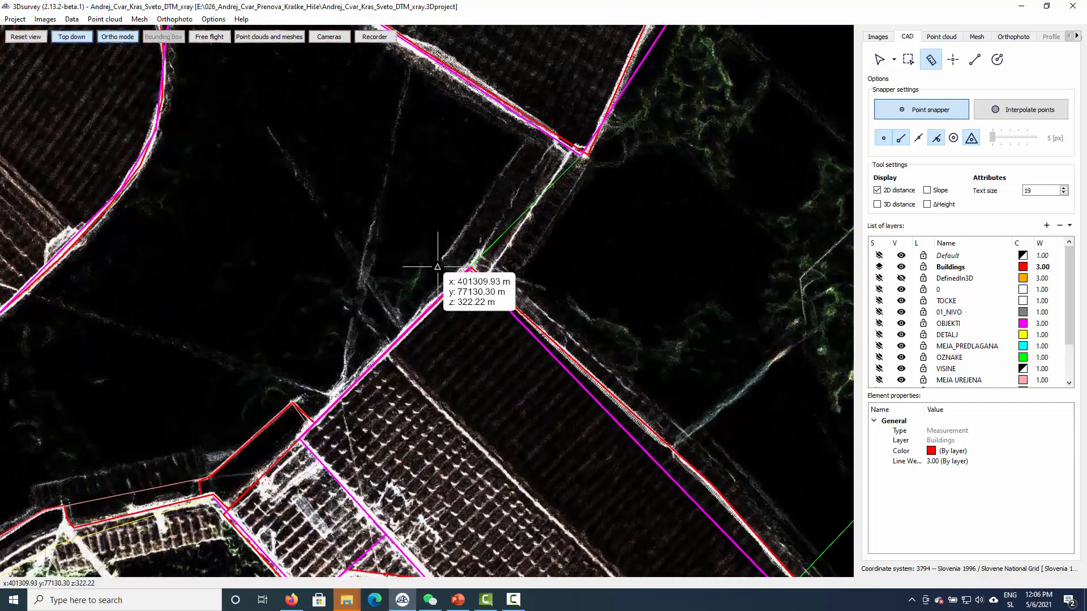
click(469, 269)
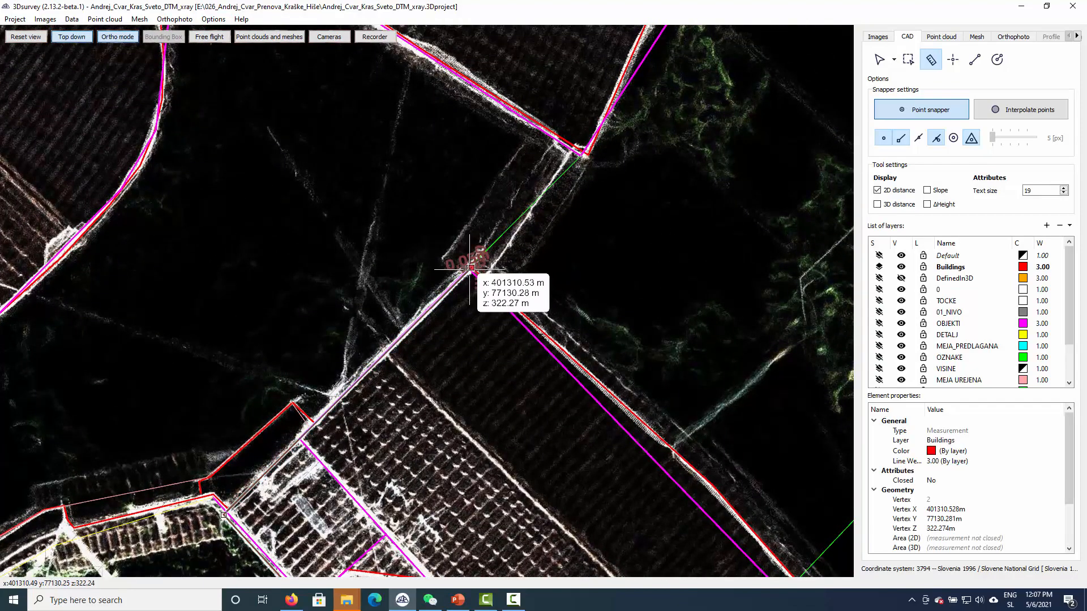
- Measure the 2D distance between the Buildings and OBJEKTI corners of the dark tiled building across the narrow passage
middle_drag(561, 186, 527, 279)
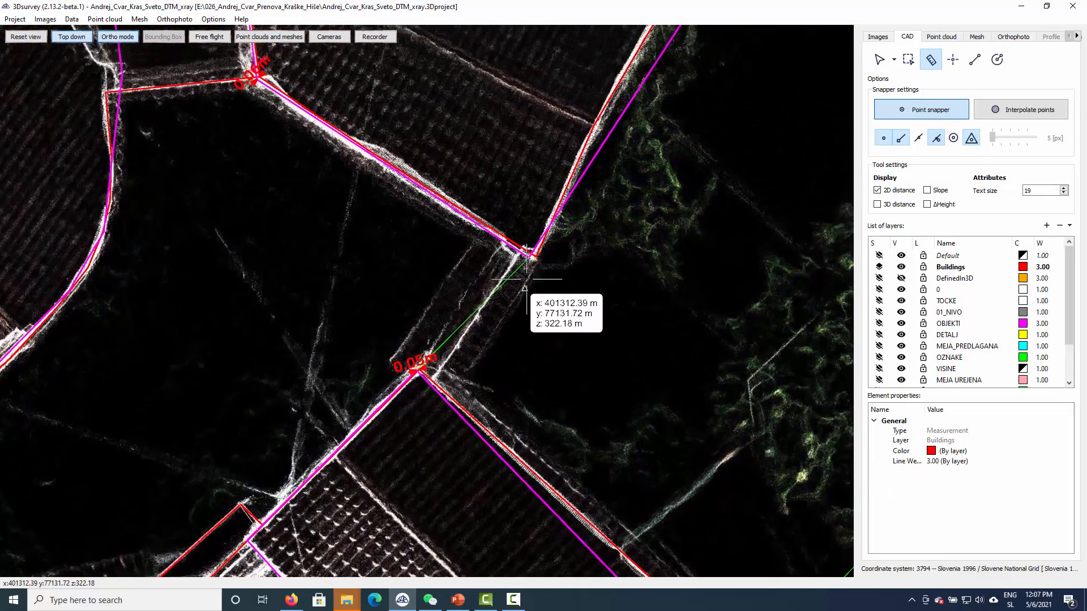
middle_drag(208, 177, 62, 237)
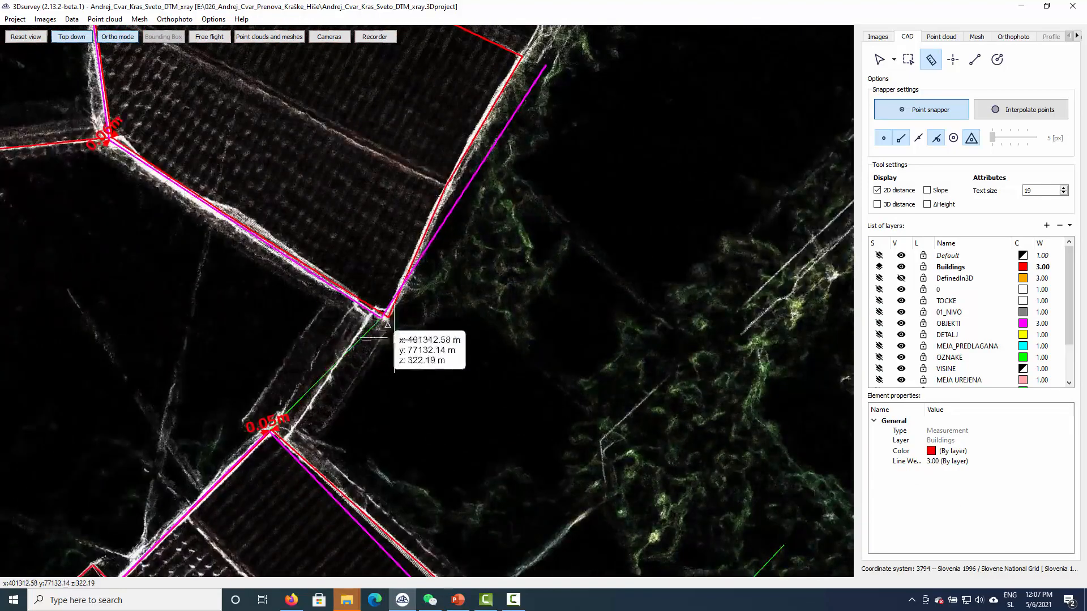
click(387, 317)
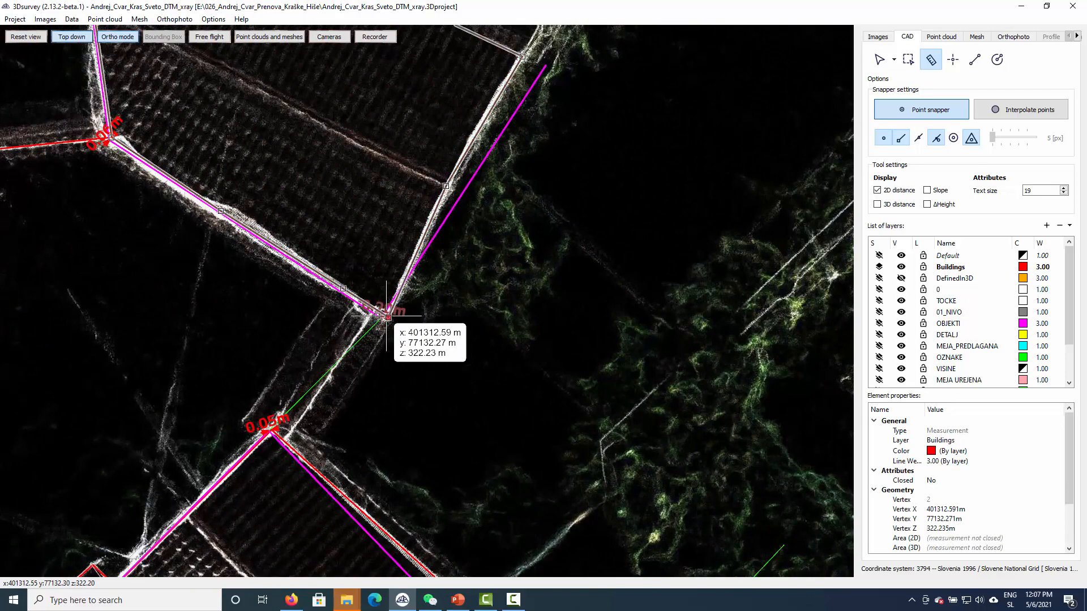
click(388, 318)
right_click(414, 352)
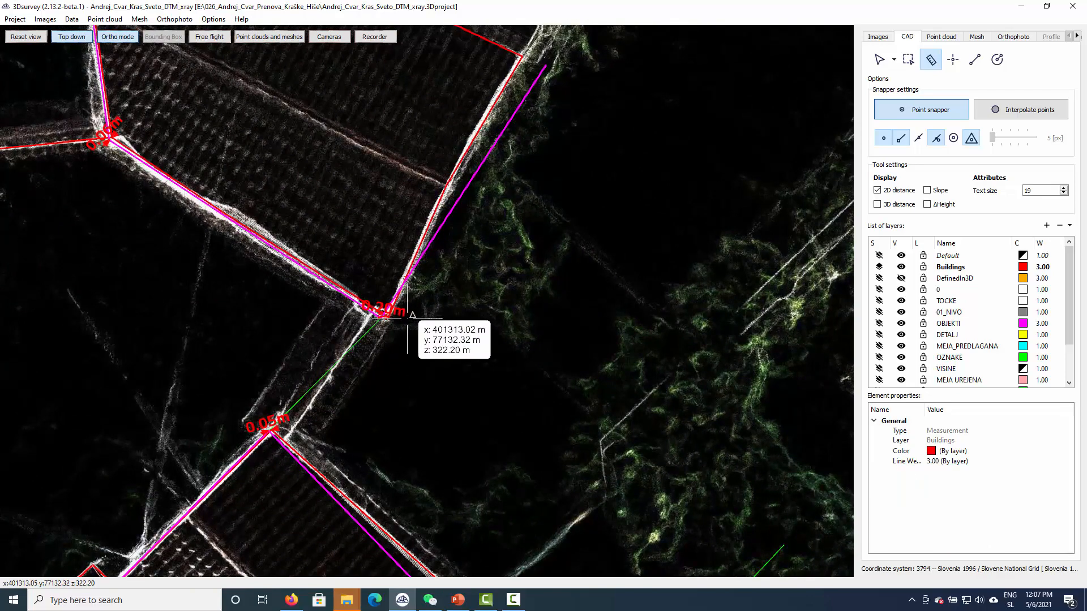
click(383, 318)
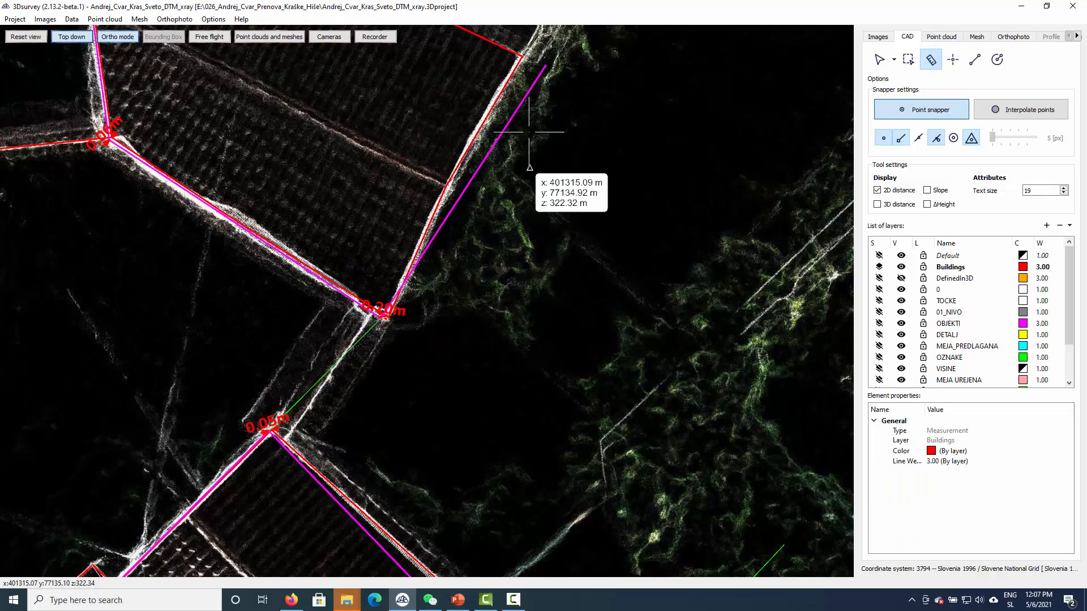
click(546, 65)
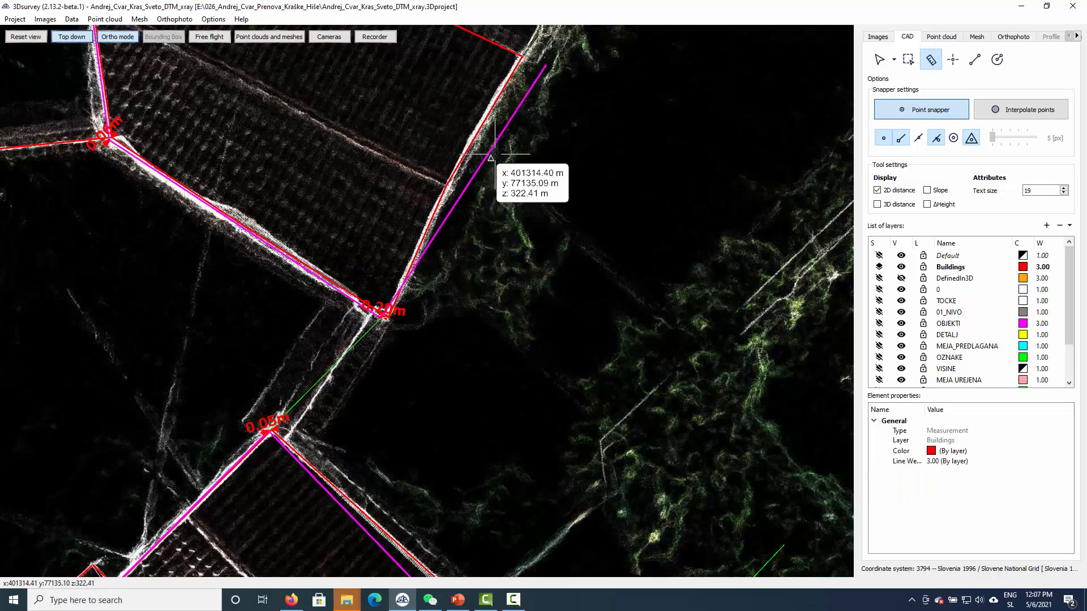
- Measure the 2D distance between the two outlines at the dark tiled building's far corner, near the parked car
middle_drag(123, 85, 362, 480)
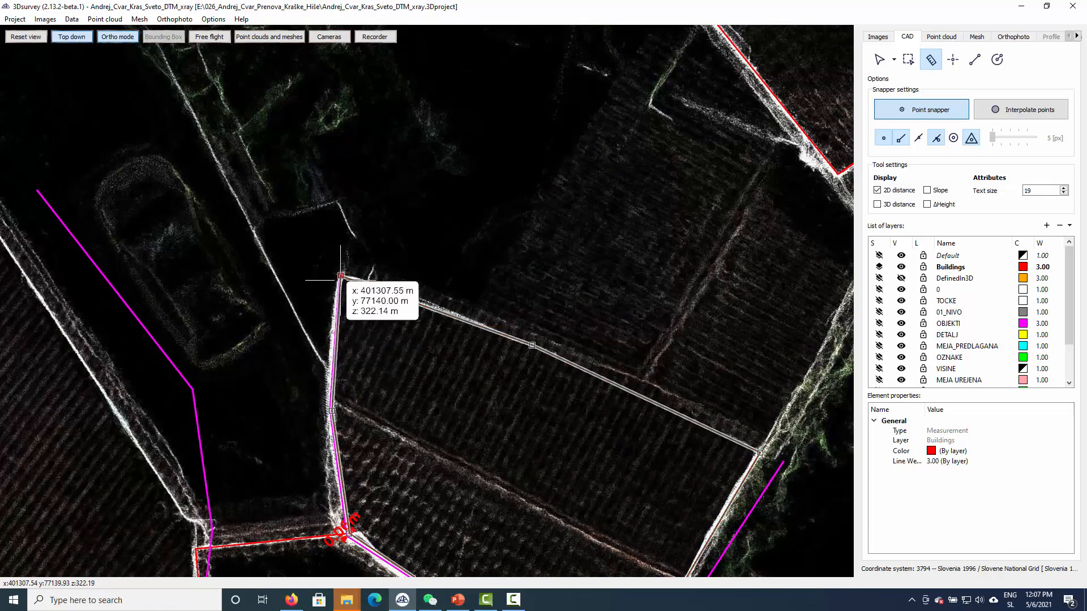
click(340, 276)
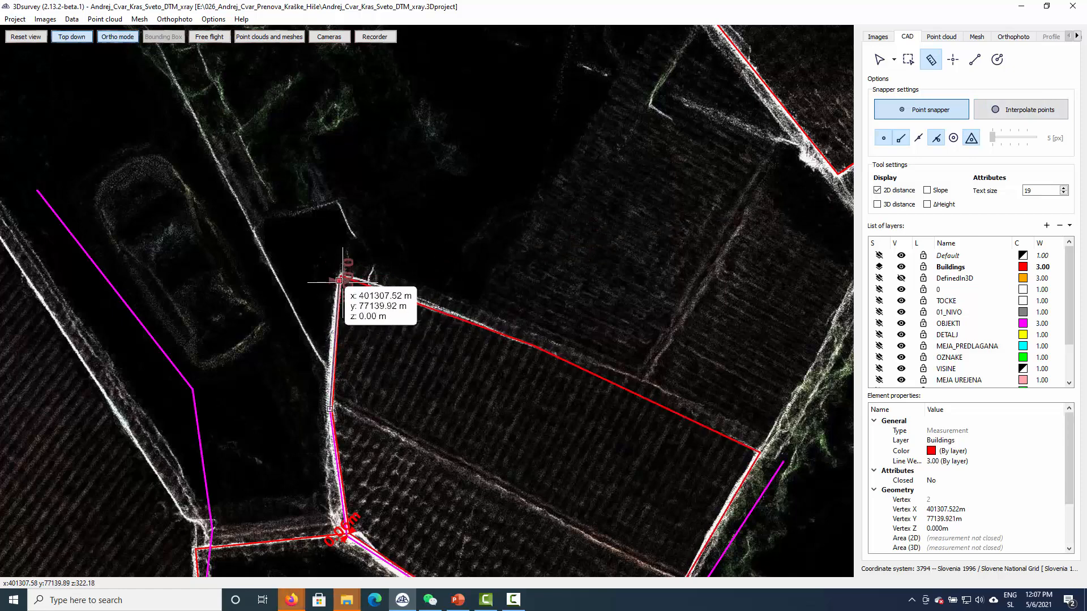
right_click(342, 282)
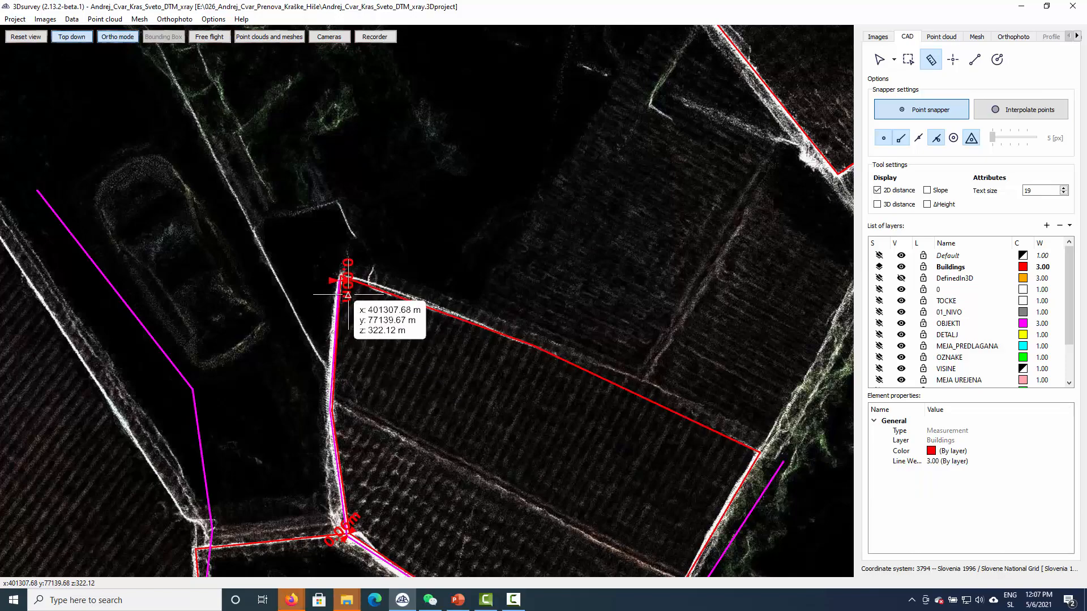
- Examine how the Buildings and OBJEKTI lines coincide along the grey roof's garden-side wall
scroll(283, 365, down, 5)
scroll(306, 365, up, 5)
middle_drag(309, 326, 680, 34)
middle_drag(397, 394, 772, 113)
middle_drag(348, 414, 513, 62)
middle_drag(418, 385, 462, 97)
middle_drag(287, 319, 475, 107)
middle_drag(459, 388, 412, 243)
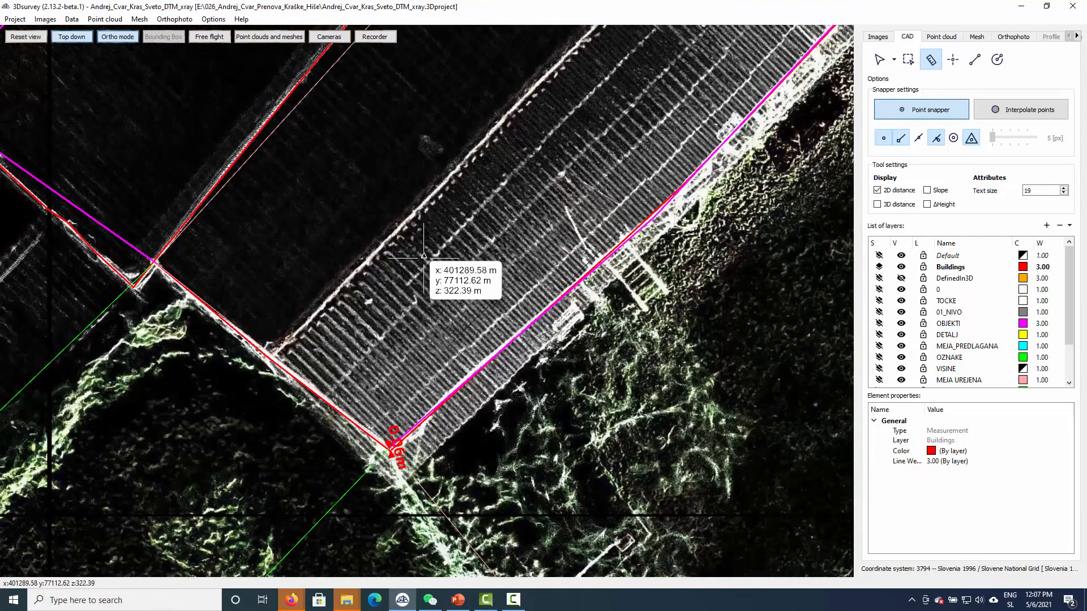
middle_drag(526, 250, 278, 387)
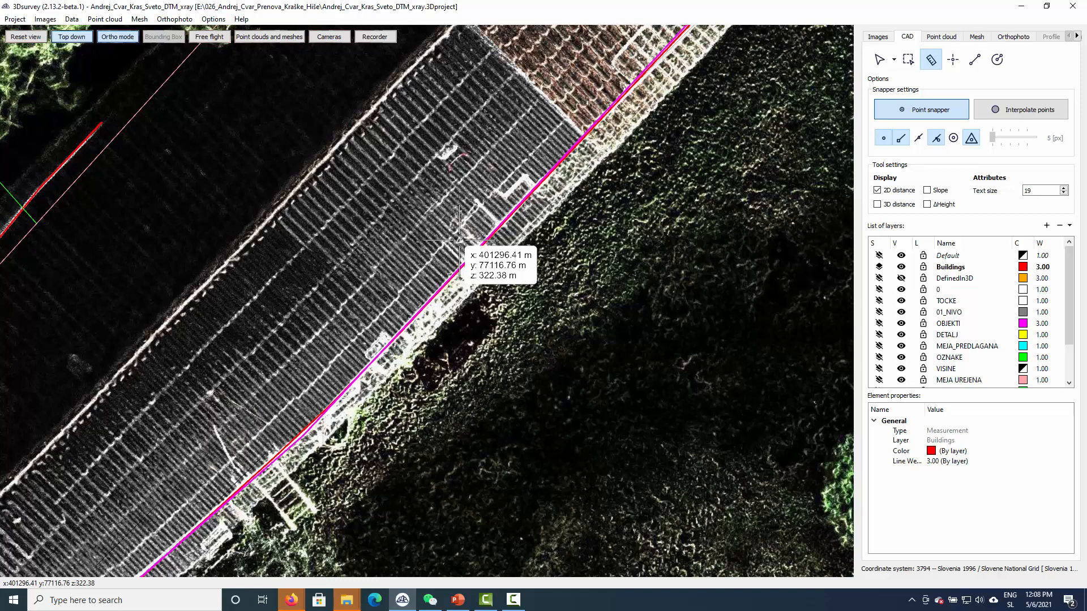
- Compare the Buildings and OBJEKTI lines around the grey-roofed building's end wall and the adjoining dark roof's corner
scroll(531, 303, down, 2)
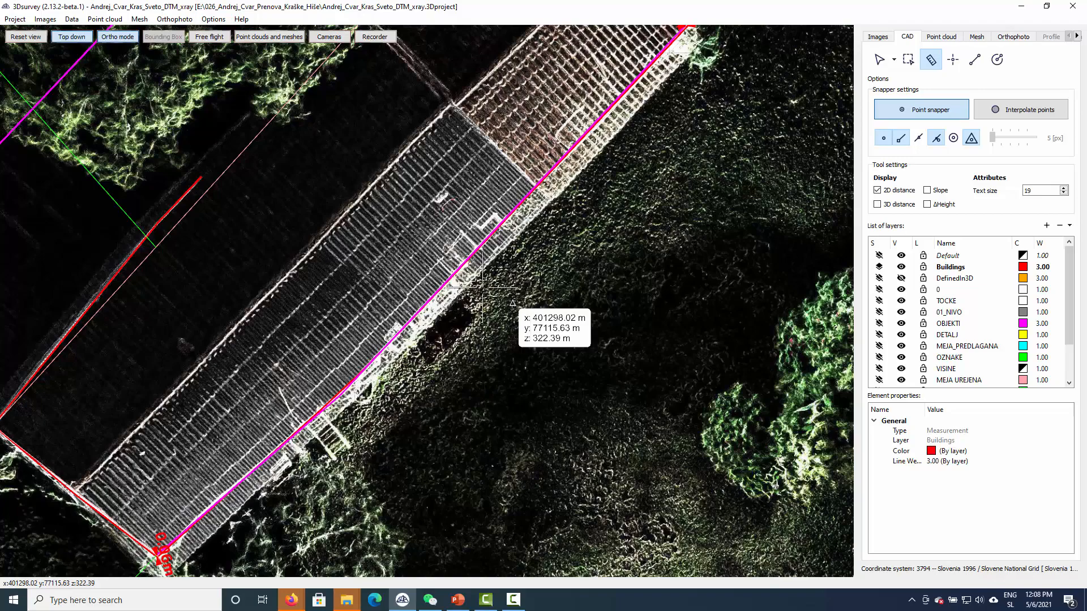
middle_drag(291, 300, 667, 234)
scroll(425, 368, up, 2)
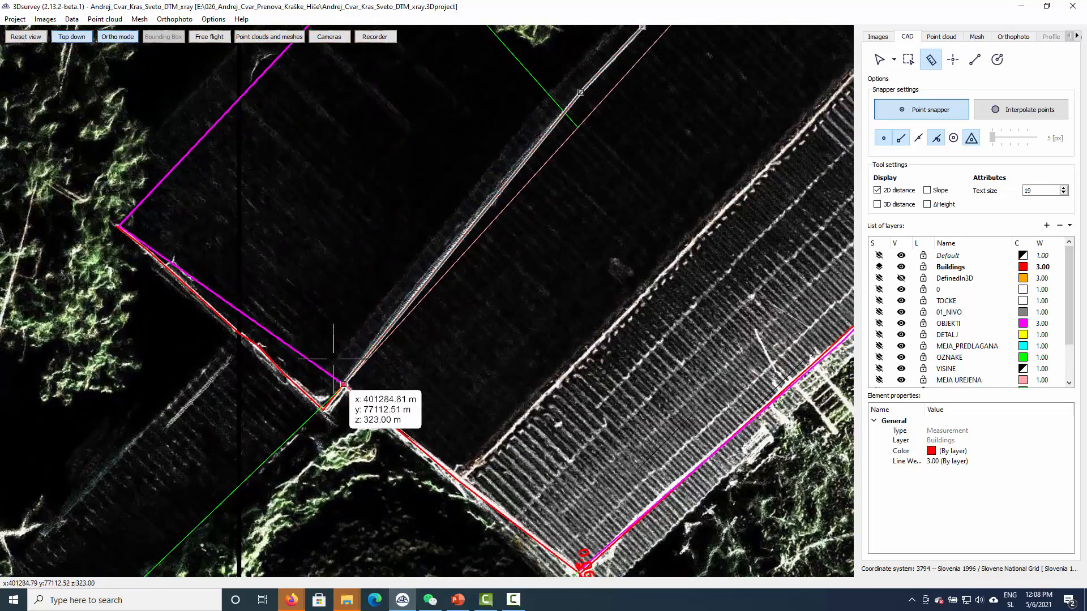
scroll(325, 382, down, 3)
scroll(504, 277, up, 5)
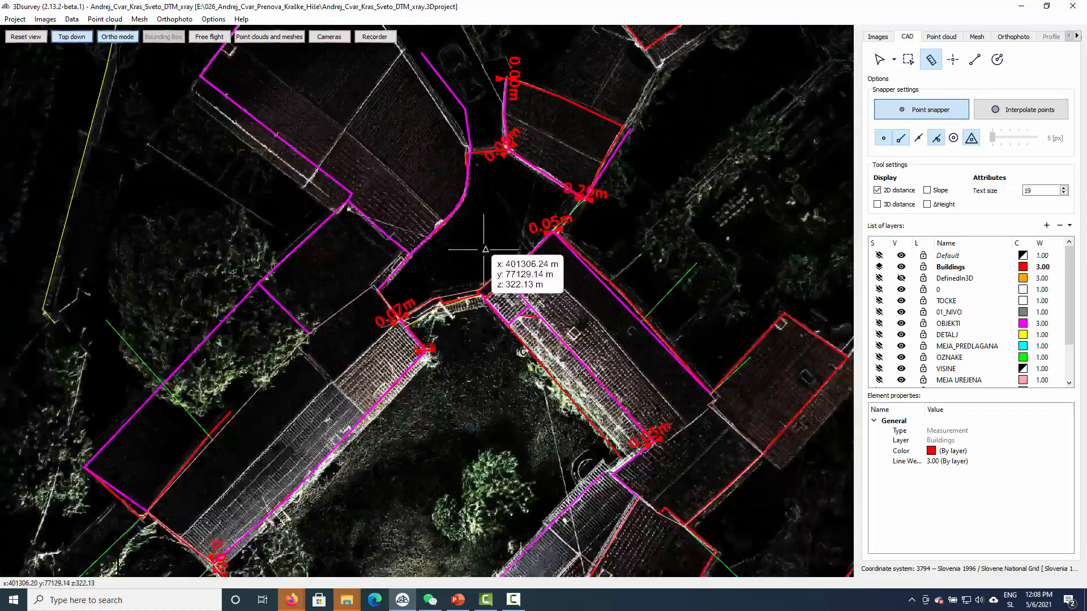
scroll(514, 353, down, 4)
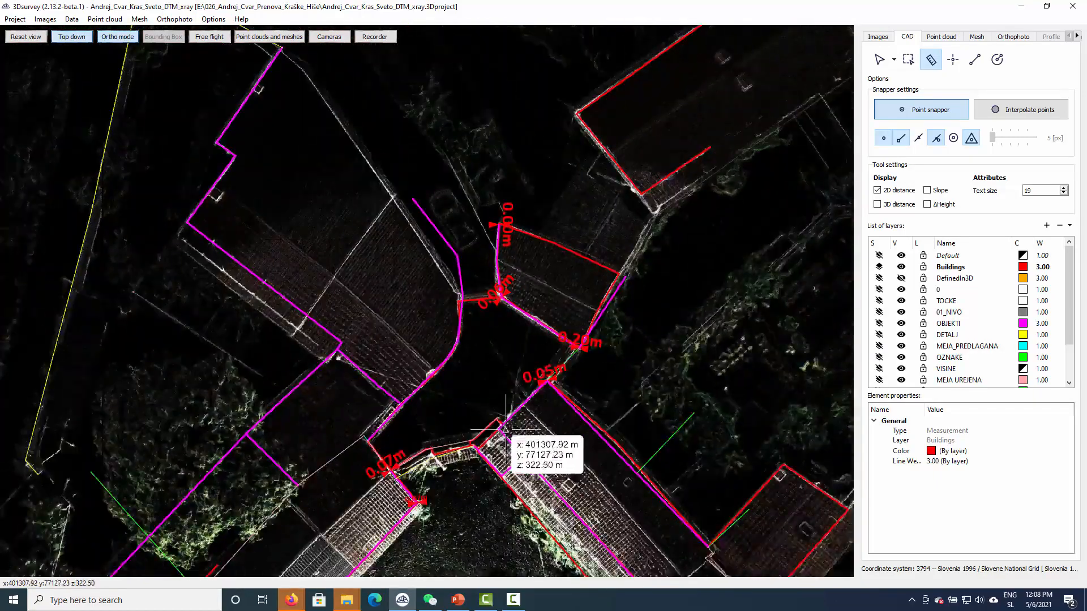
- Examine the gap between the Buildings and OBJEKTI lines along the long tiled house's outer wall, up to the adjoining building's corner
middle_drag(506, 426, 436, 239)
scroll(436, 240, up, 3)
middle_drag(574, 233, 344, 280)
scroll(465, 229, up, 2)
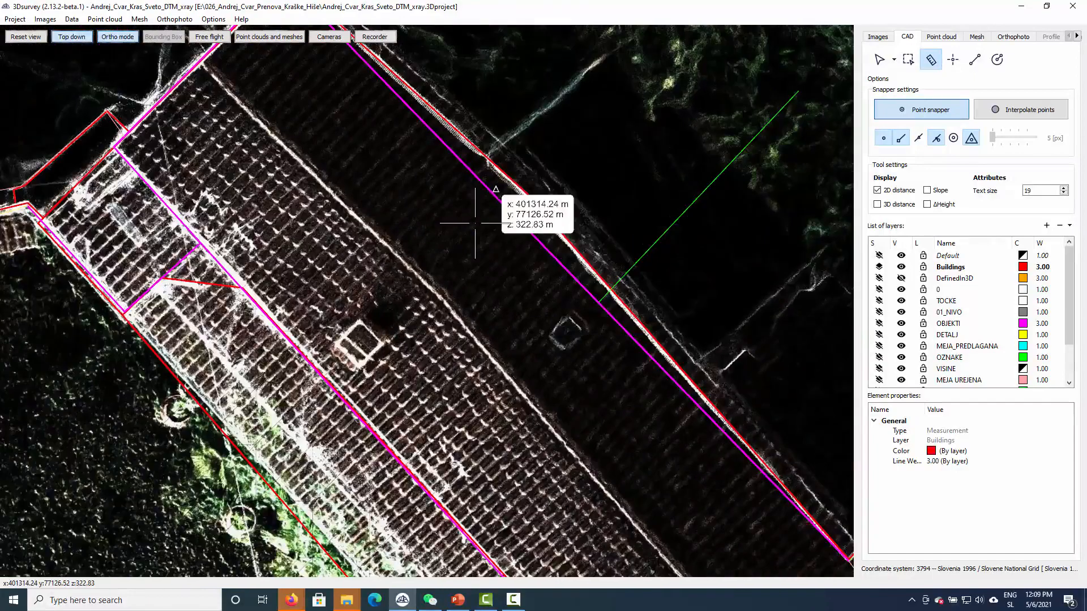
scroll(473, 250, down, 1)
middle_drag(434, 307, 447, 395)
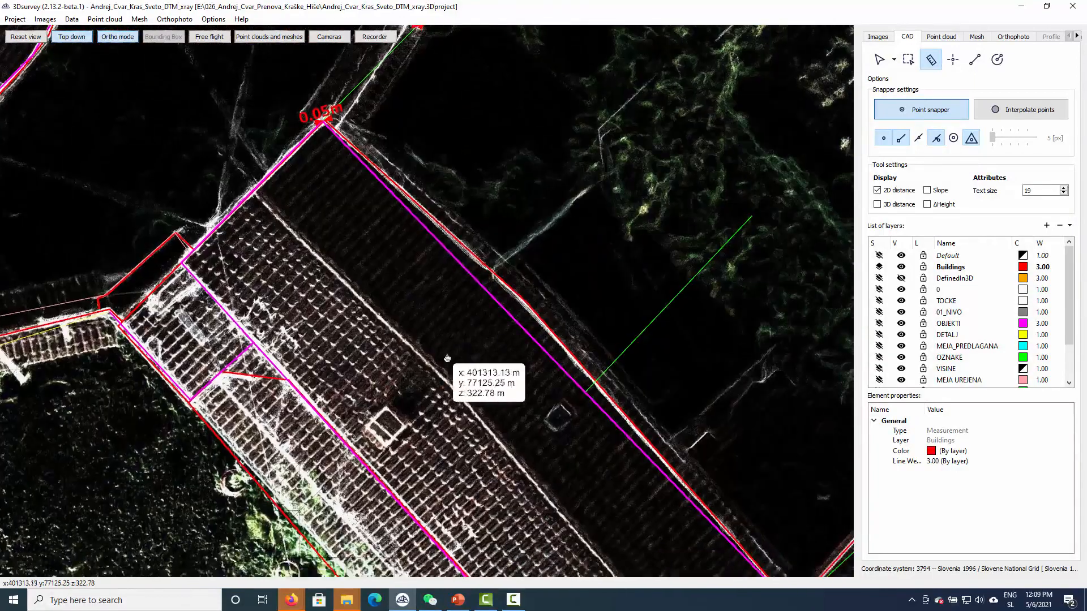
scroll(339, 161, down, 5)
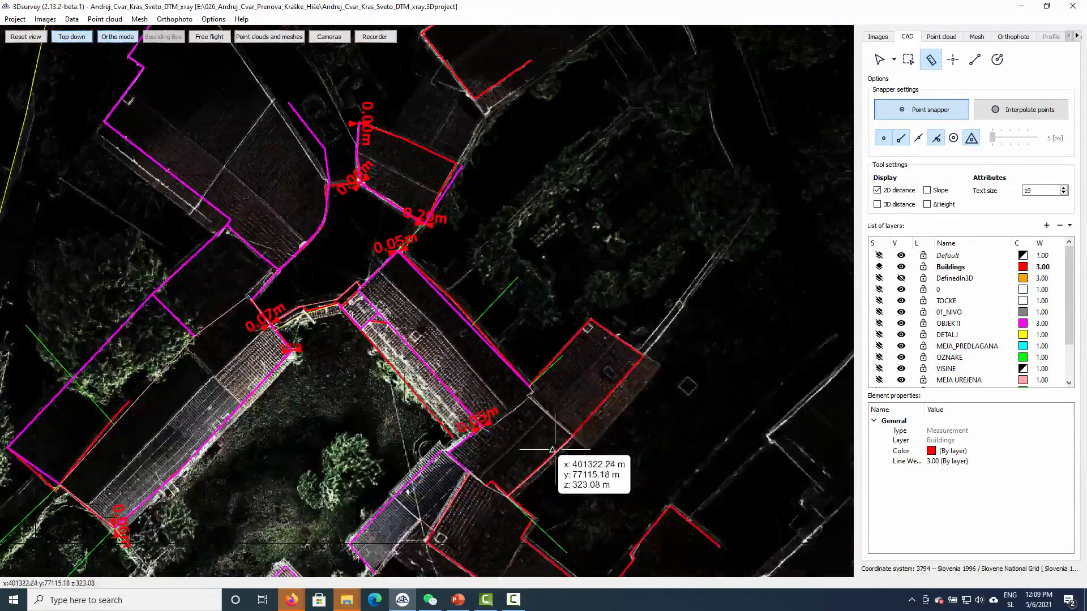
scroll(562, 435, up, 4)
middle_drag(607, 431, 366, 227)
click(503, 361)
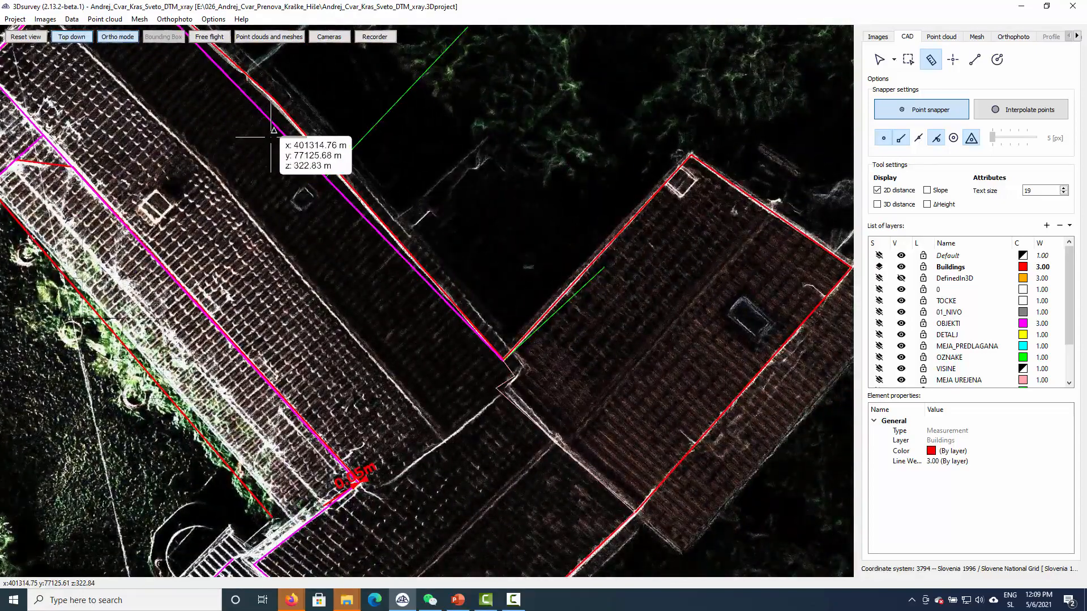
middle_drag(273, 124, 263, 298)
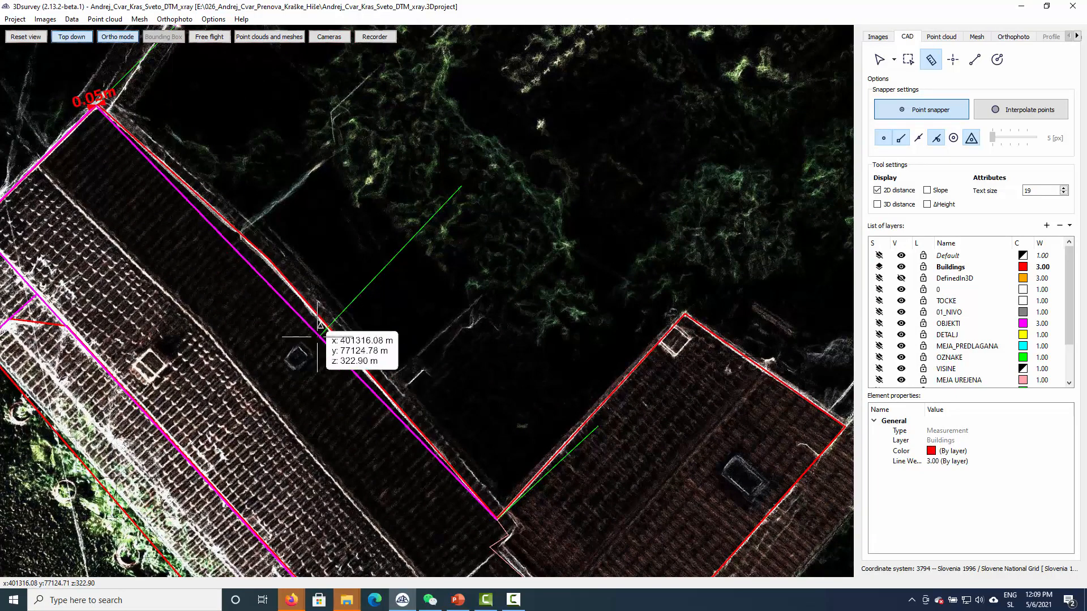
scroll(333, 353, down, 5)
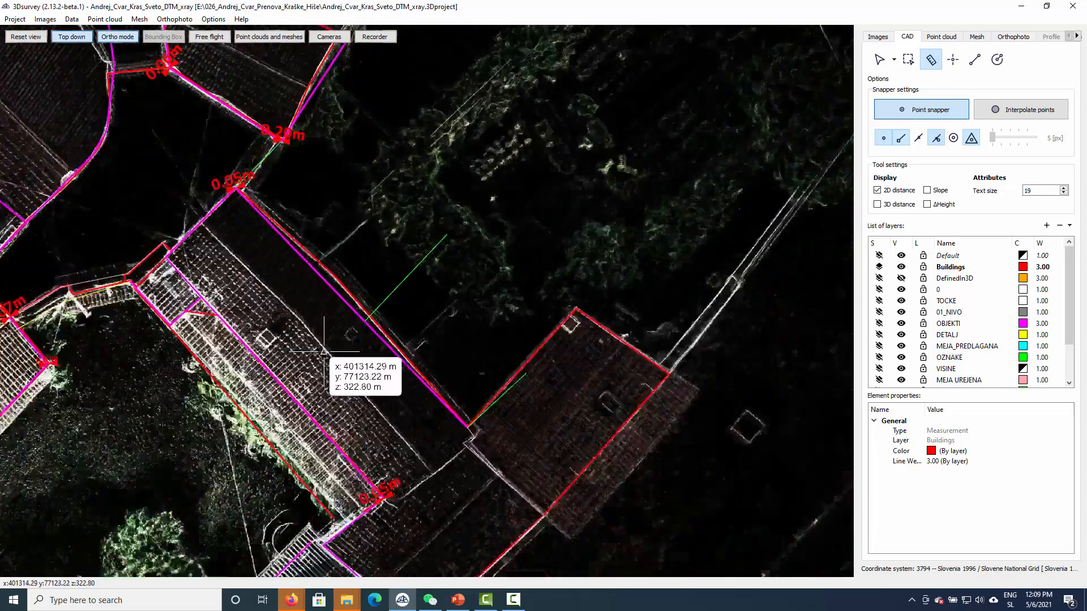
middle_drag(293, 445, 318, 228)
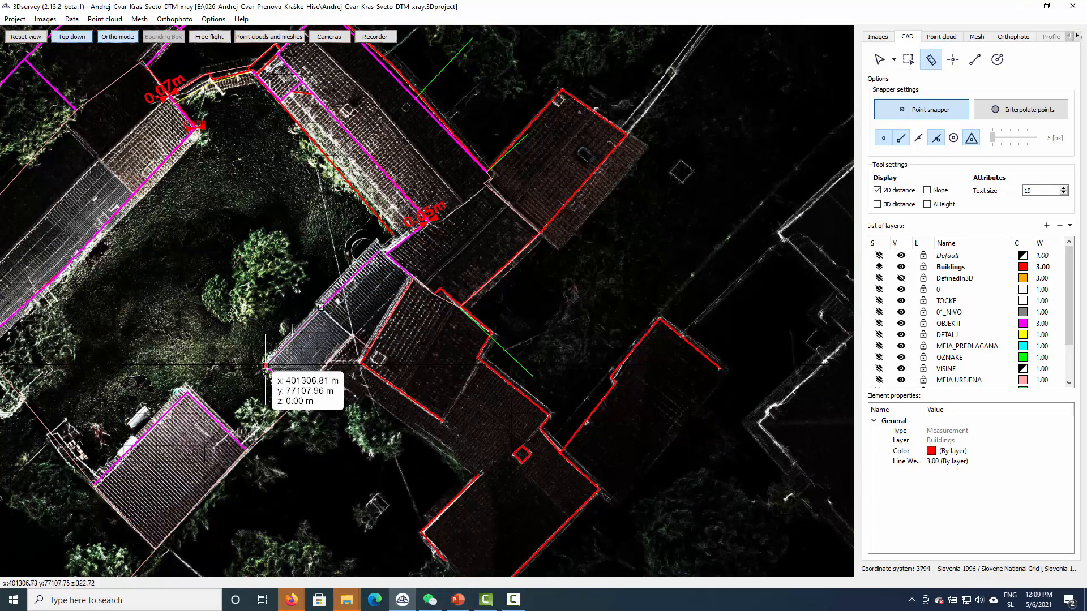
click(514, 599)
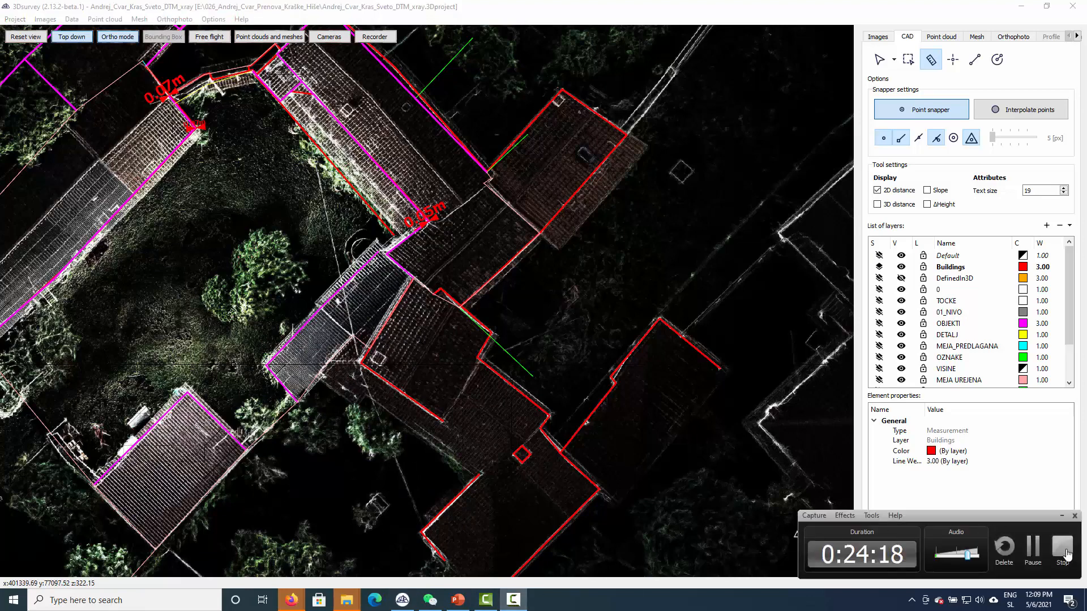